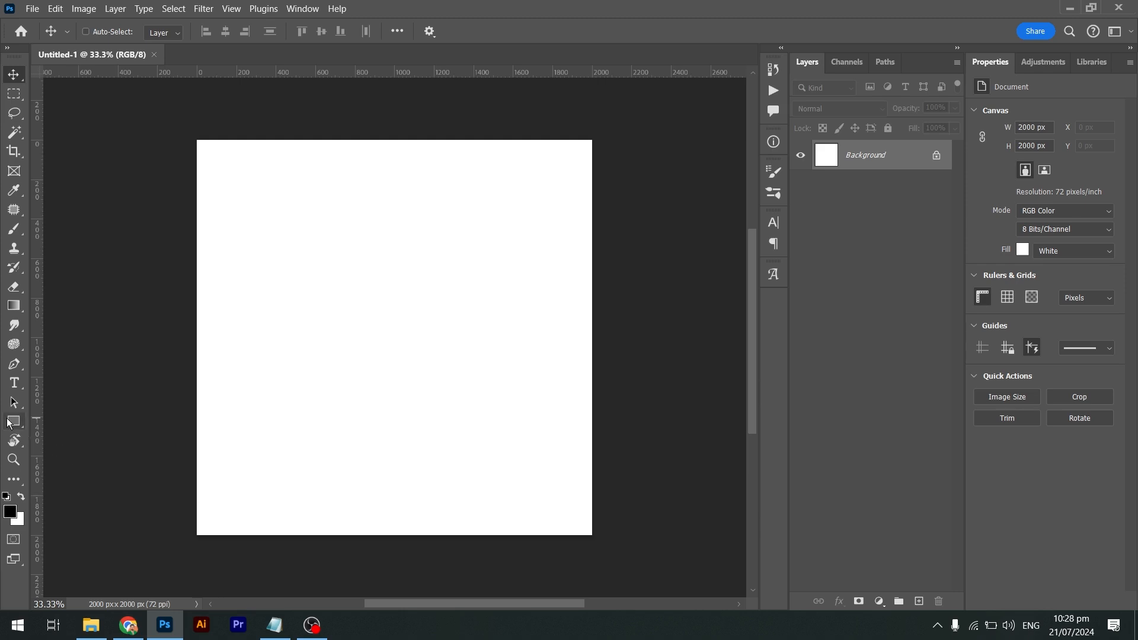
Draw a black rectangle about 600 × 750 px and move it horizontally to about X 332 px, Y 436 px
{"action": "left_click", "coordinate": [9, 421]}
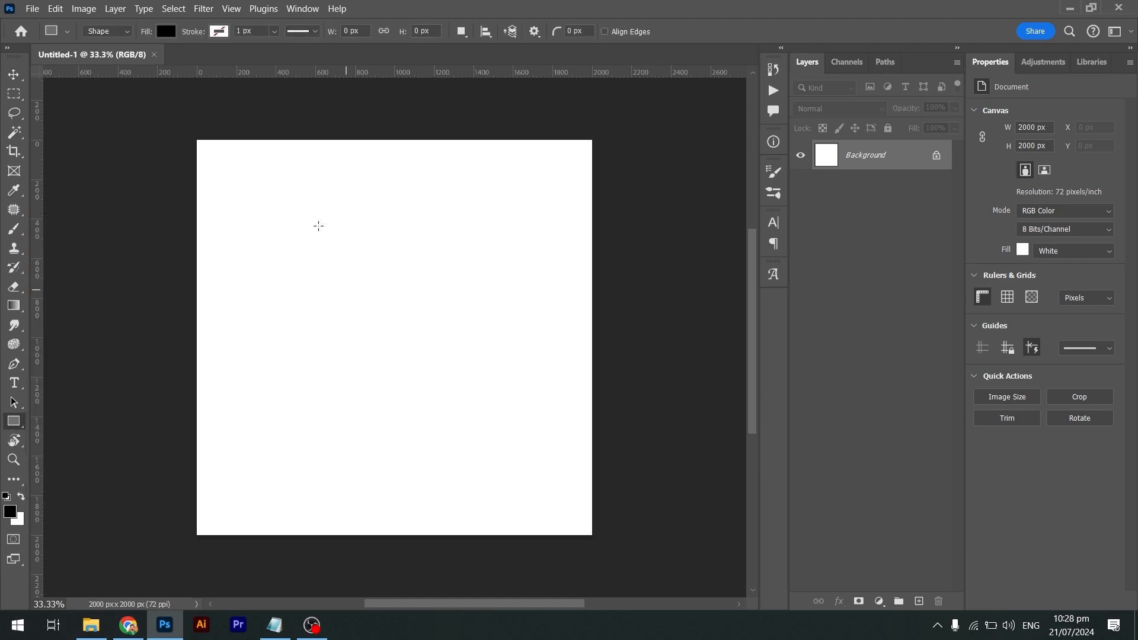
{"action": "left_click_drag", "start_coordinate": [318, 225], "coordinate": [436, 373]}
{"action": "key", "text": "v"}
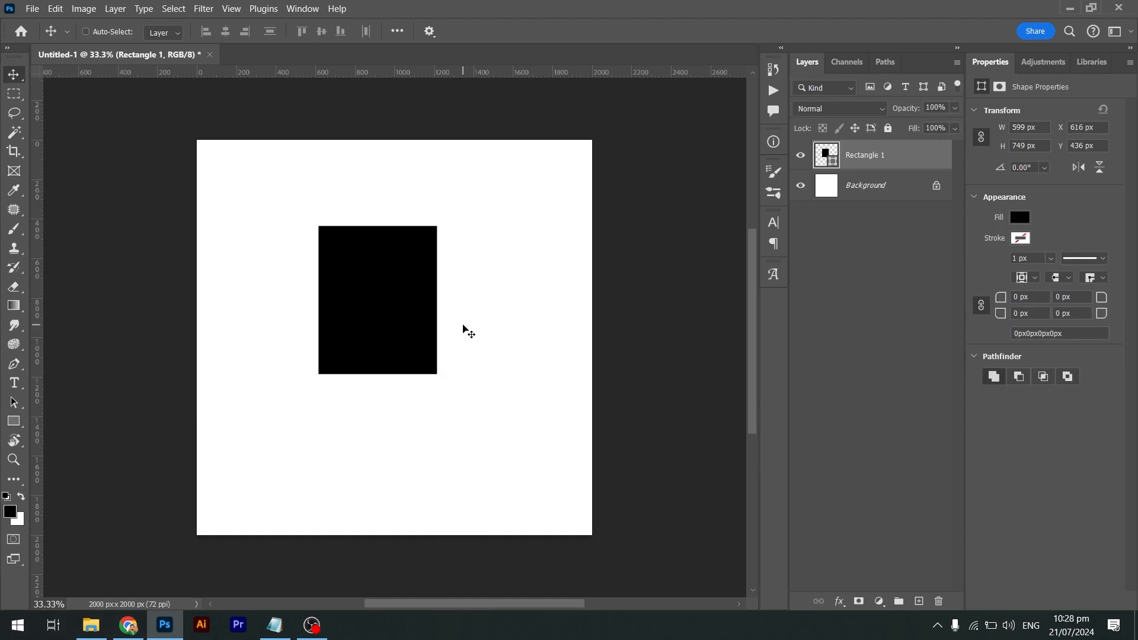
{"action": "left_click_drag", "start_coordinate": [381, 310], "coordinate": [325, 311]}
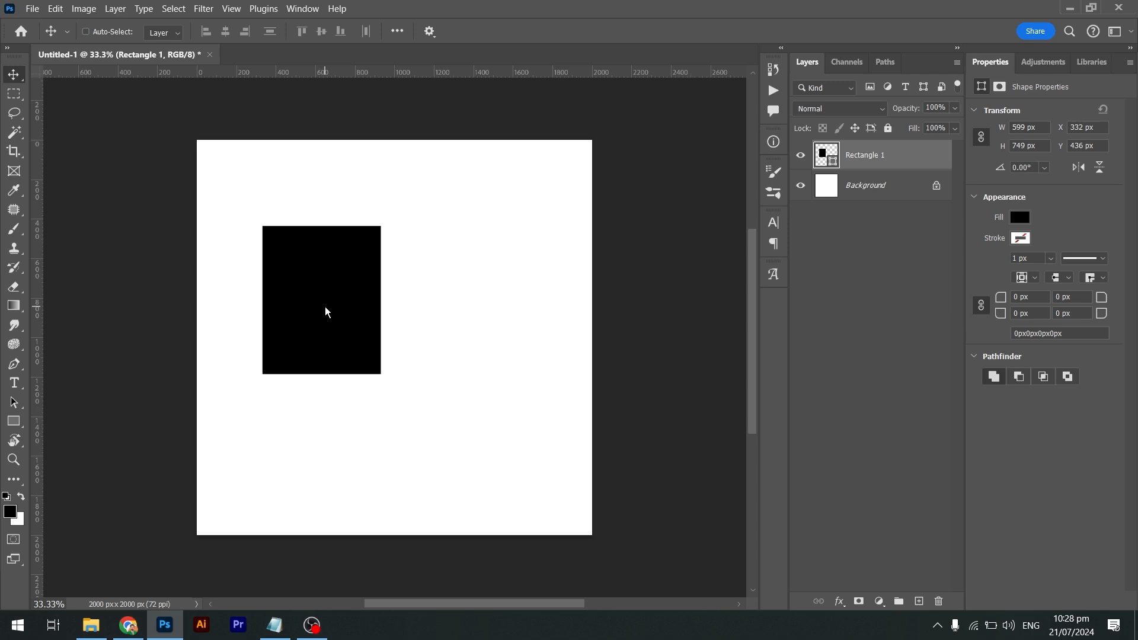
Launch Paint by running mspaint
{"action": "key", "text": "super+r"}
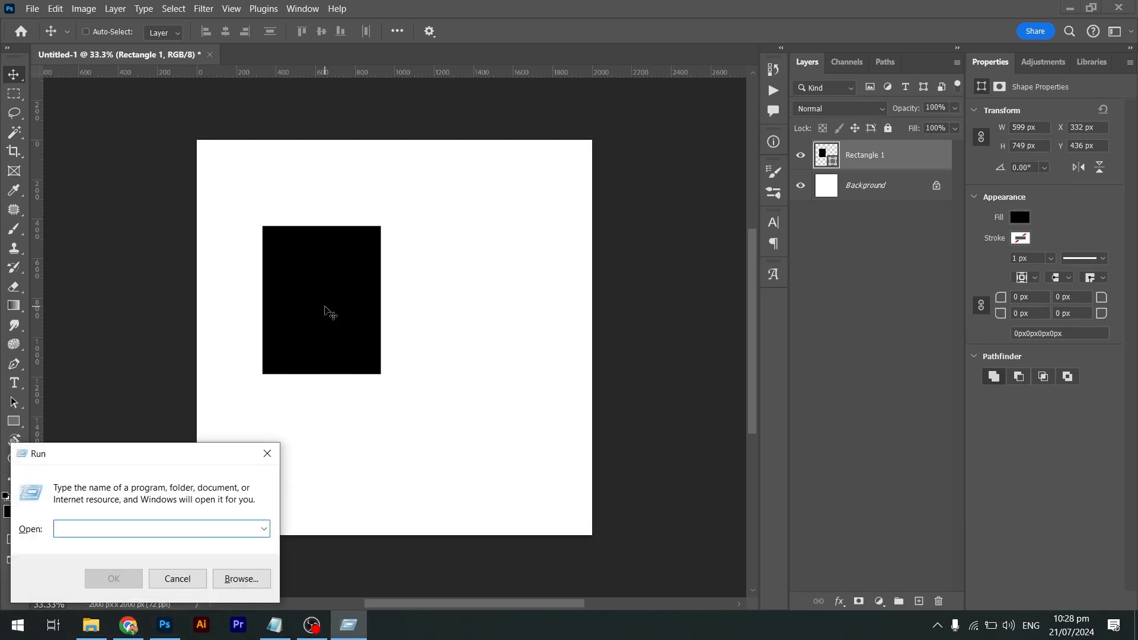
{"action": "type", "text": "mspaint"}
{"action": "key", "text": "Return"}
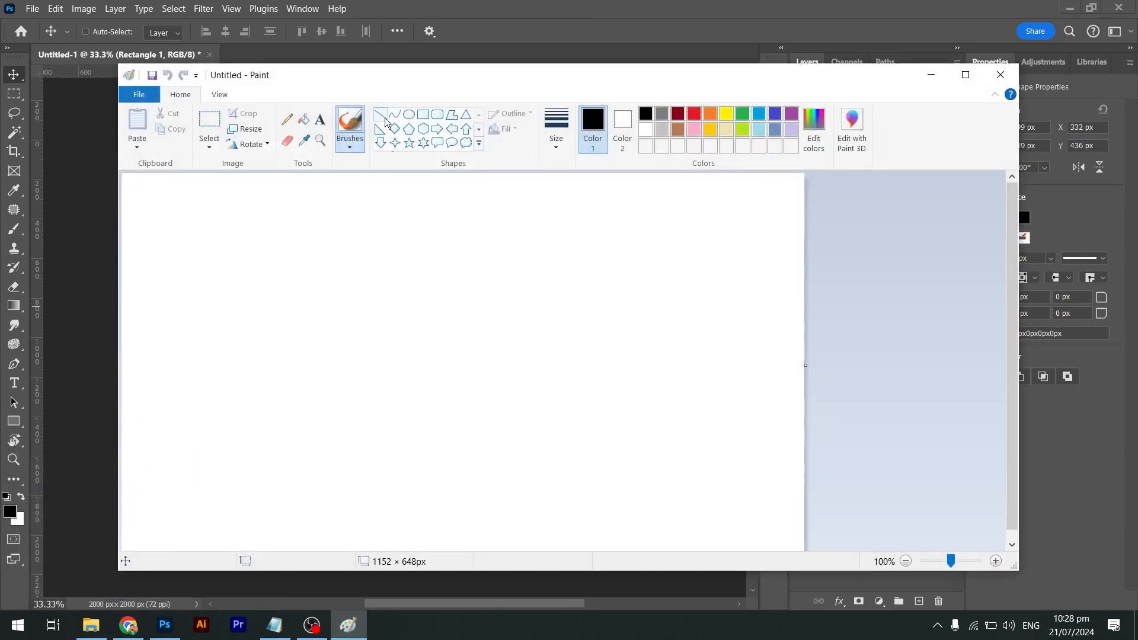
Sketch a small wireframe cube freehand with the pencil and erase its hidden inner edges
{"action": "left_click", "coordinate": [287, 119]}
{"action": "mouse_move", "coordinate": [366, 270]}
{"action": "left_mouse_down"}
{"action": "mouse_move", "coordinate": [405, 269]}
{"action": "mouse_move", "coordinate": [421, 309]}
{"action": "mouse_move", "coordinate": [373, 309]}
{"action": "mouse_move", "coordinate": [368, 270]}
{"action": "left_mouse_up"}
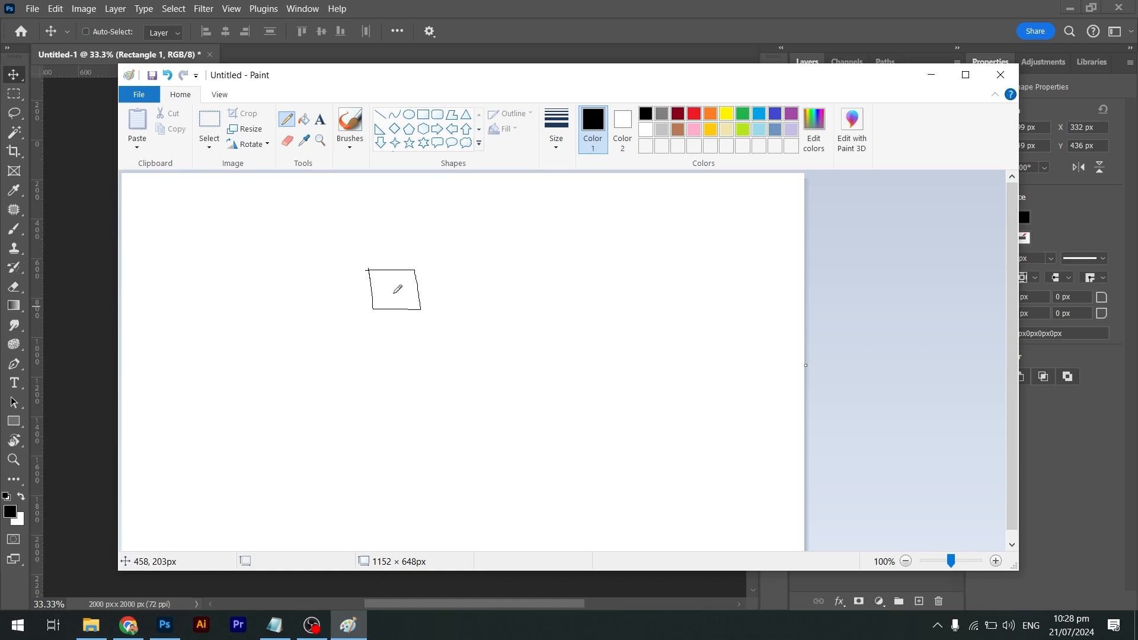
{"action": "mouse_move", "coordinate": [391, 294]}
{"action": "left_mouse_down"}
{"action": "mouse_move", "coordinate": [393, 337]}
{"action": "mouse_move", "coordinate": [440, 333]}
{"action": "mouse_move", "coordinate": [443, 291]}
{"action": "mouse_move", "coordinate": [392, 295]}
{"action": "left_mouse_up"}
{"action": "mouse_move", "coordinate": [370, 271]}
{"action": "left_mouse_down"}
{"action": "mouse_move", "coordinate": [394, 294]}
{"action": "mouse_move", "coordinate": [420, 274]}
{"action": "mouse_move", "coordinate": [443, 291]}
{"action": "mouse_move", "coordinate": [424, 313]}
{"action": "mouse_move", "coordinate": [441, 335]}
{"action": "mouse_move", "coordinate": [395, 337]}
{"action": "mouse_move", "coordinate": [373, 309]}
{"action": "left_mouse_up"}
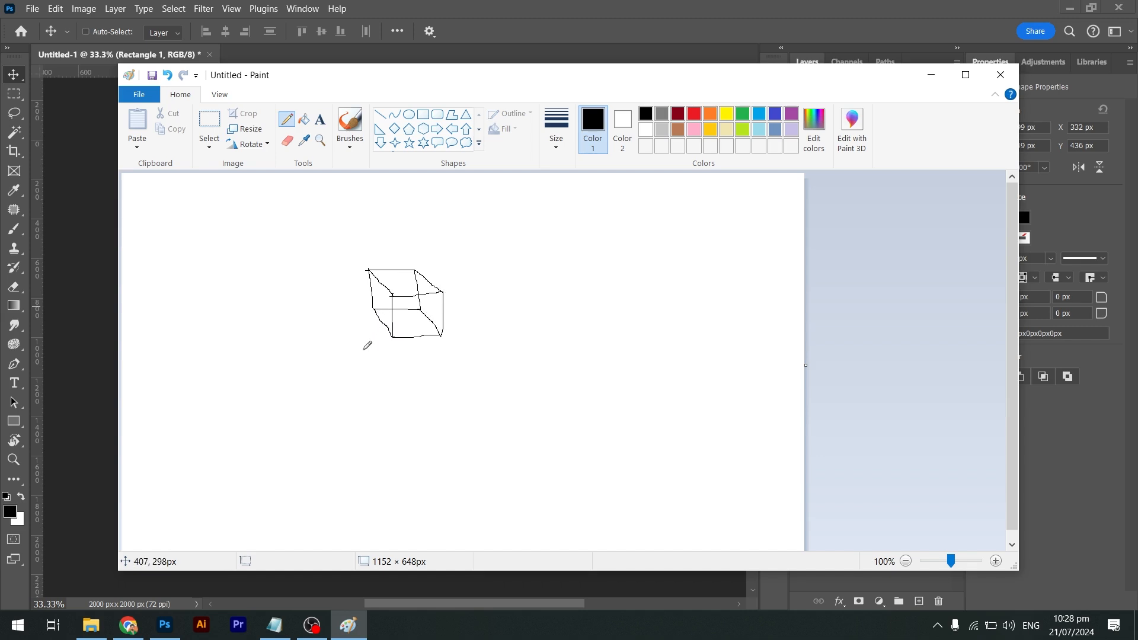
{"action": "left_click", "coordinate": [287, 141]}
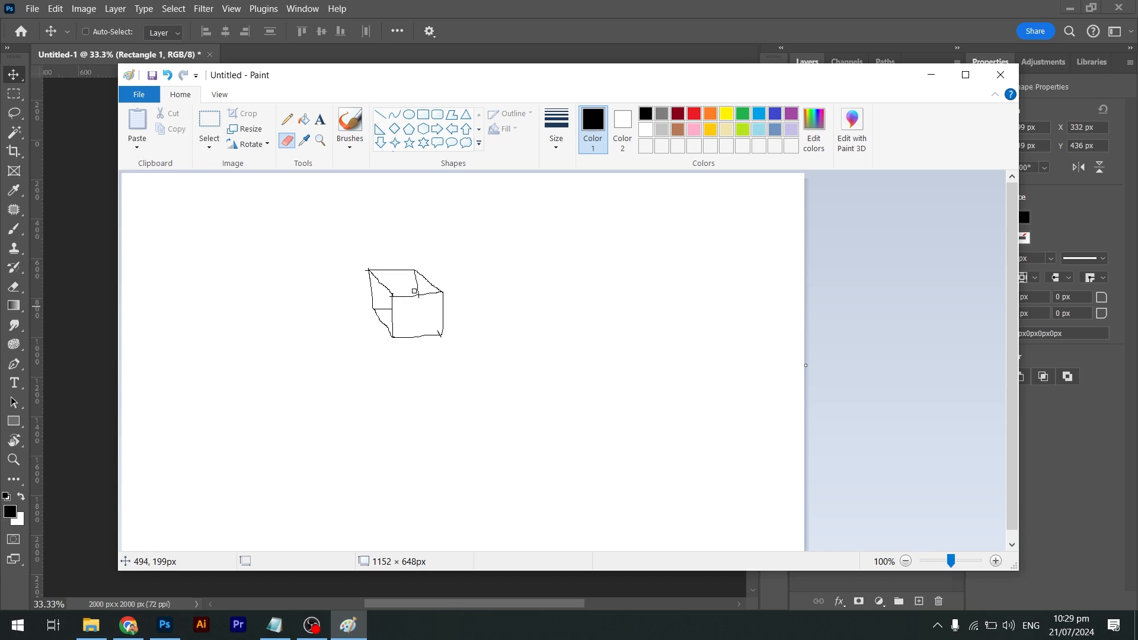
{"action": "mouse_move", "coordinate": [417, 293]}
{"action": "left_mouse_down"}
{"action": "mouse_move", "coordinate": [415, 279]}
{"action": "mouse_move", "coordinate": [377, 309]}
{"action": "left_mouse_up"}
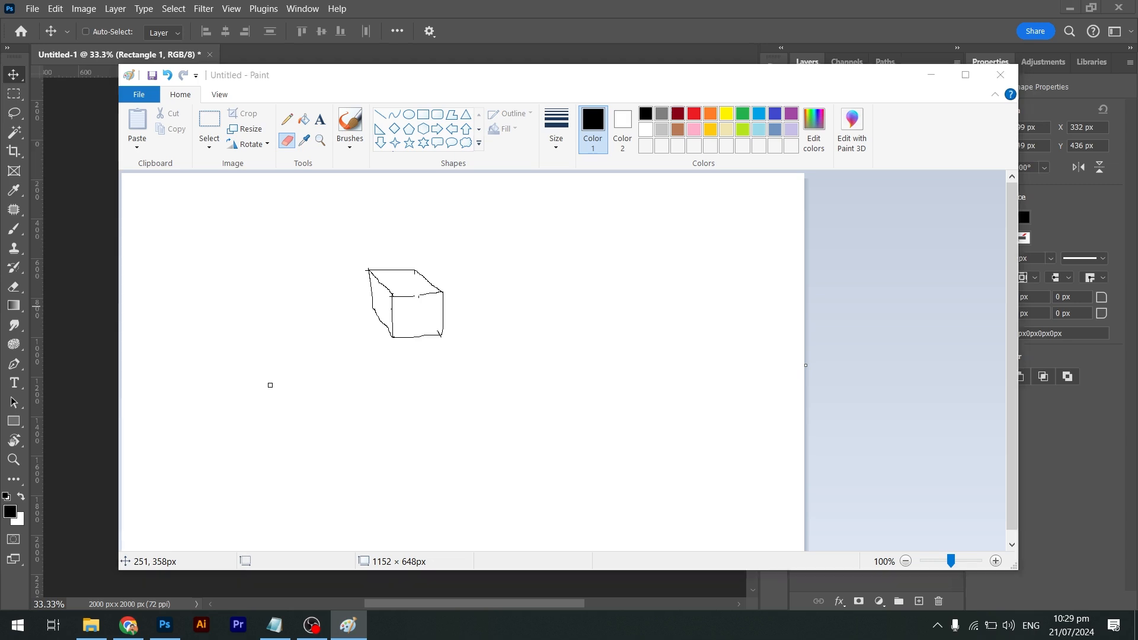
Switch back to Photoshop and bring up the Free Transform options for the black rectangle
{"action": "key", "text": "alt+Tab"}
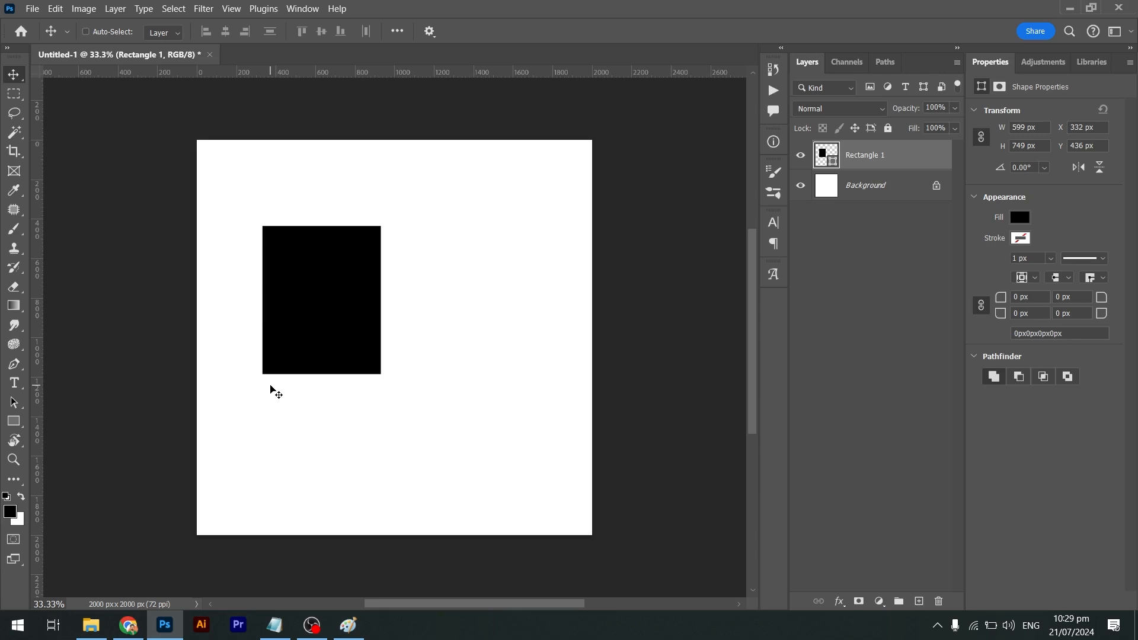
{"action": "key", "text": "ctrl+t"}
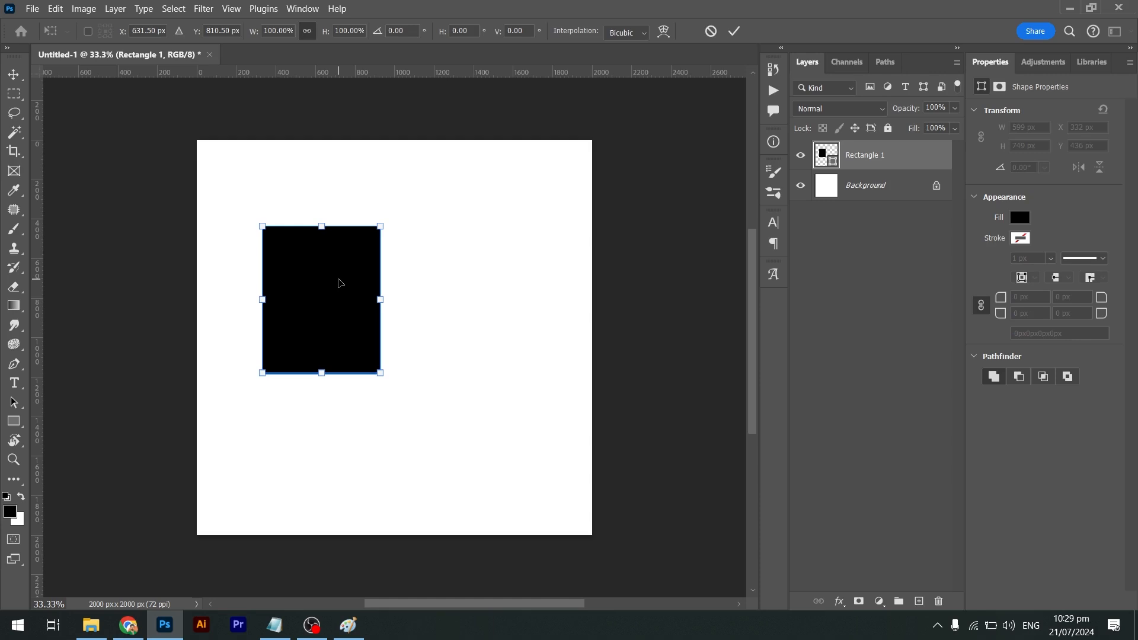
{"action": "right_click", "coordinate": [339, 282]}
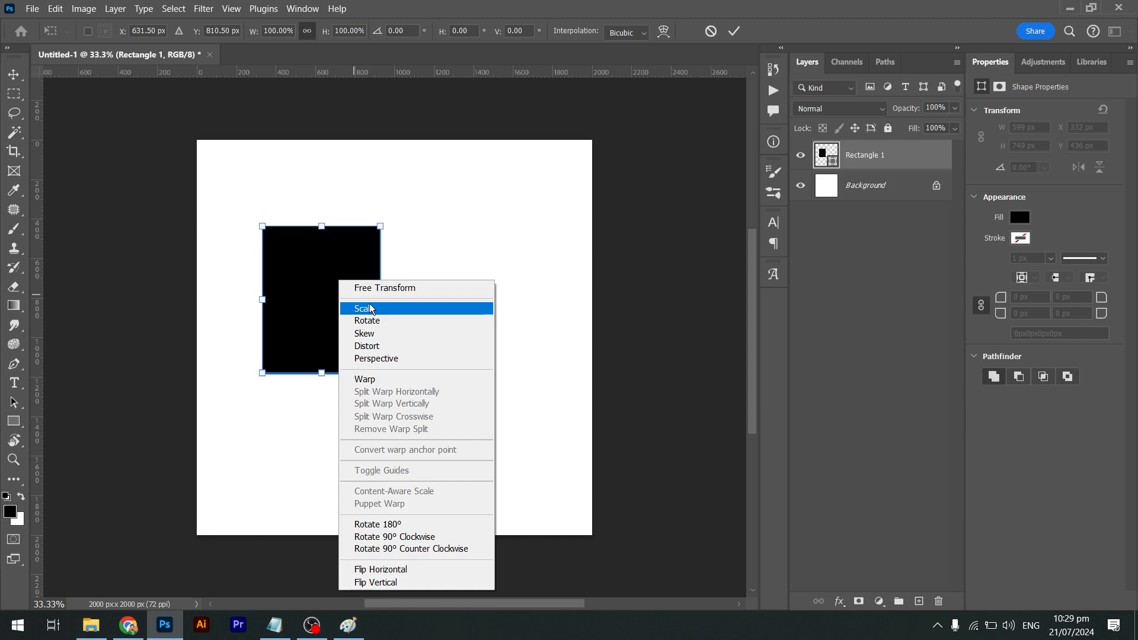
{"action": "left_click", "coordinate": [415, 197]}
{"action": "left_click_drag", "start_coordinate": [408, 196], "coordinate": [455, 208]}
{"action": "key", "text": "ctrl+z"}
Try the Skew transform on the black rectangle by sliding each of its four edges, and cancel the transformation
{"action": "right_click", "coordinate": [350, 298]}
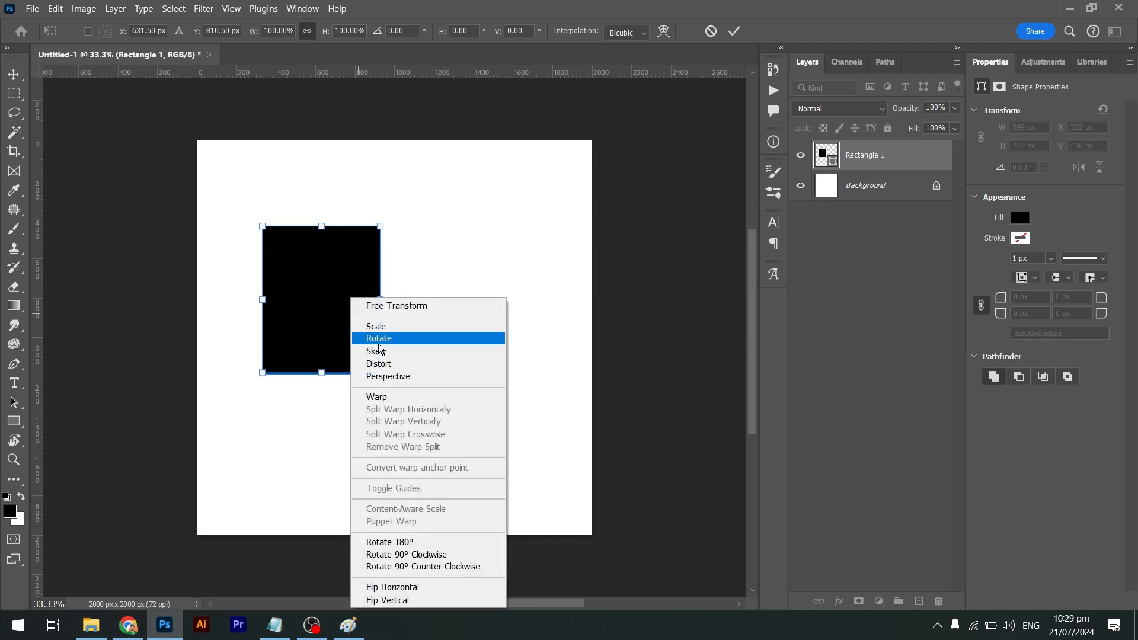
{"action": "left_click", "coordinate": [383, 355]}
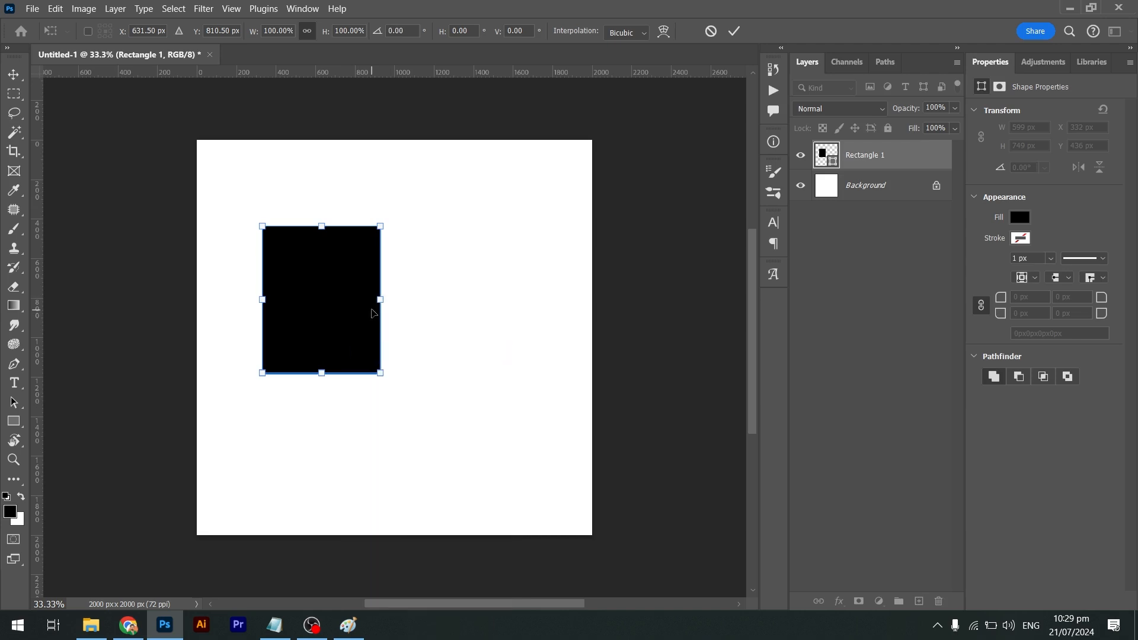
{"action": "left_click_drag", "start_coordinate": [379, 307], "coordinate": [381, 220]}
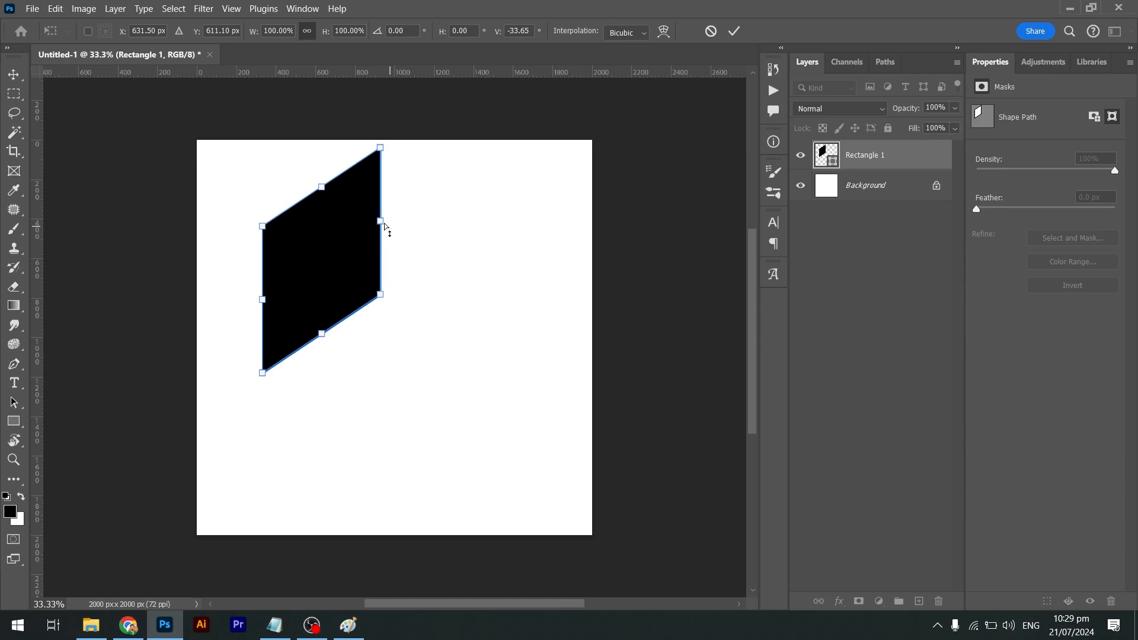
{"action": "left_click_drag", "start_coordinate": [381, 221], "coordinate": [381, 317]}
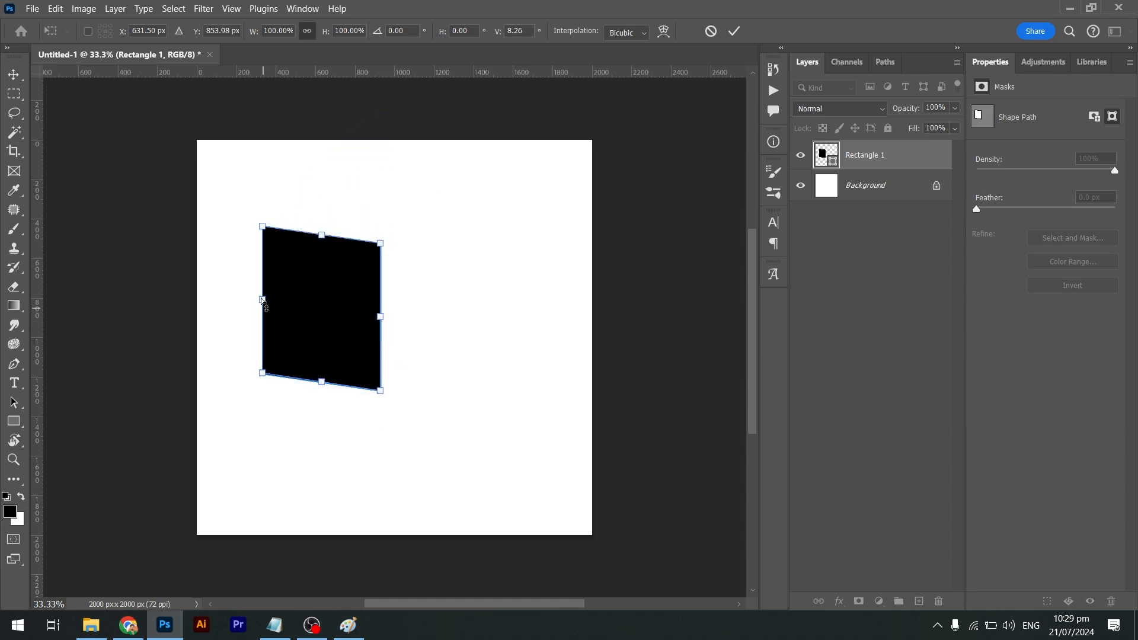
{"action": "left_click_drag", "start_coordinate": [263, 299], "coordinate": [263, 264]}
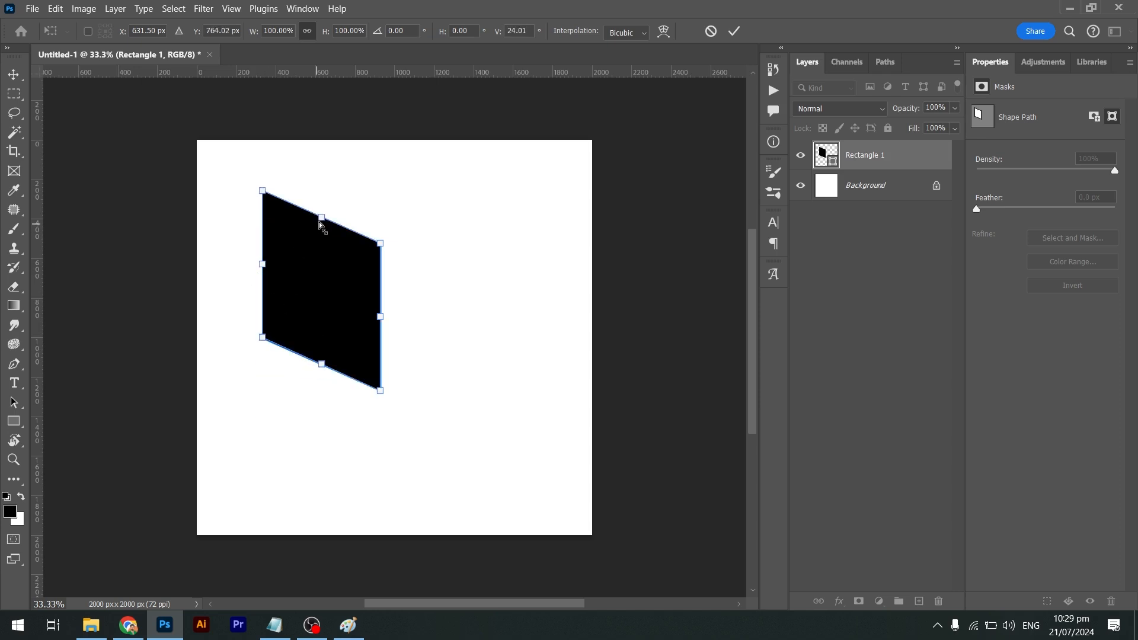
{"action": "left_click_drag", "start_coordinate": [321, 218], "coordinate": [283, 190]}
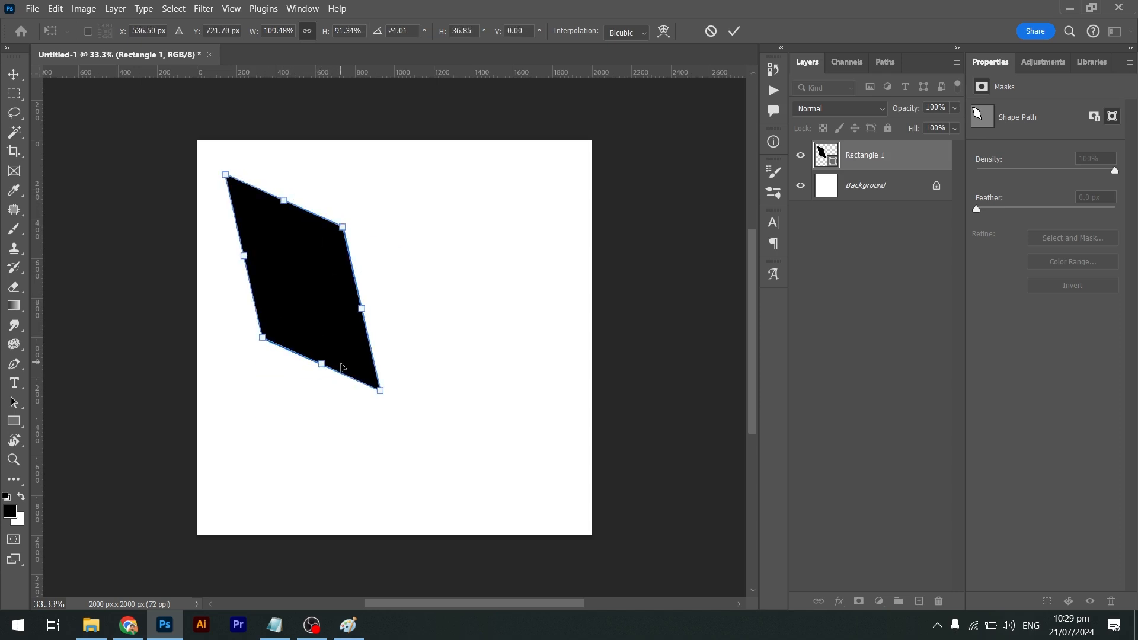
{"action": "left_click_drag", "start_coordinate": [321, 364], "coordinate": [407, 403]}
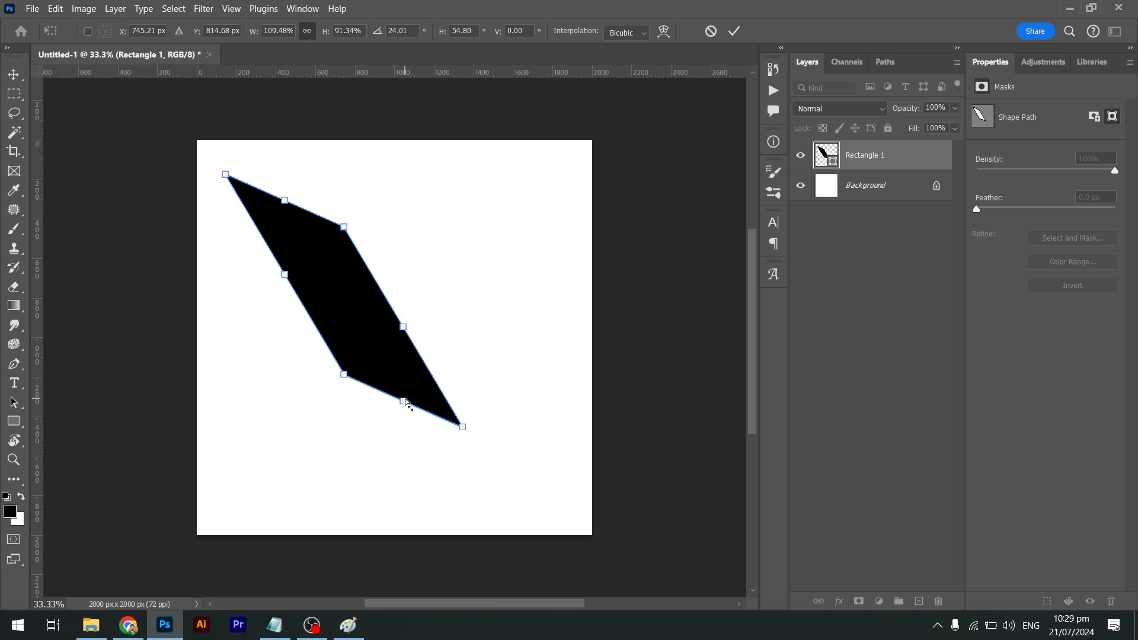
{"action": "key", "text": "Escape"}
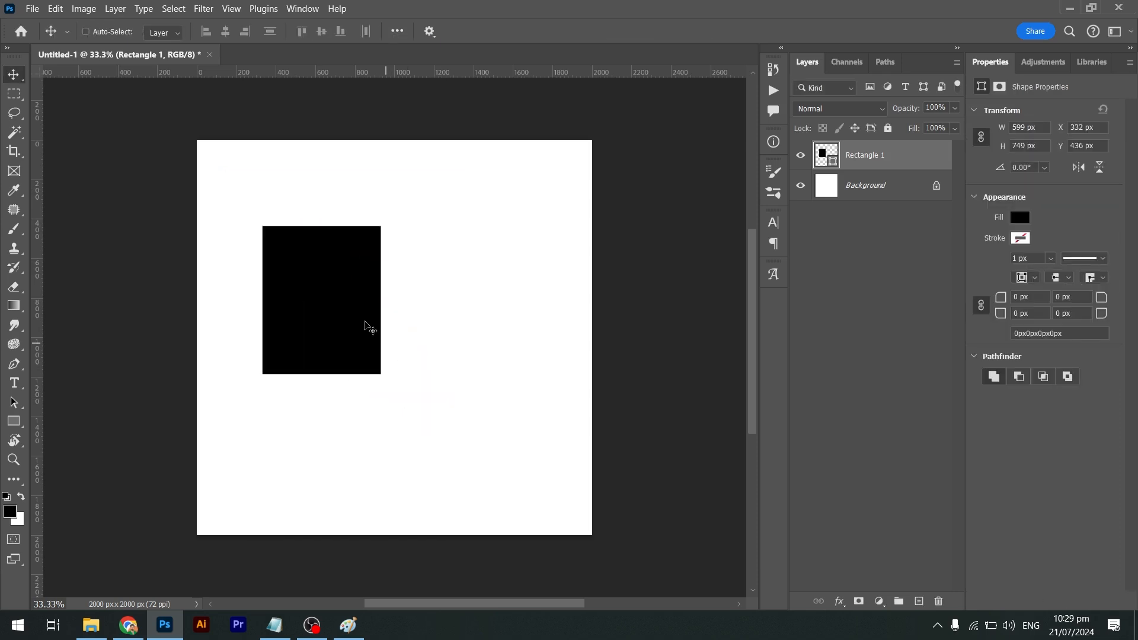
Try the Distort transform on the black rectangle by pulling all four corners to new positions, apply it and undo it
{"action": "key", "text": "ctrl+t"}
{"action": "right_click", "coordinate": [346, 301]}
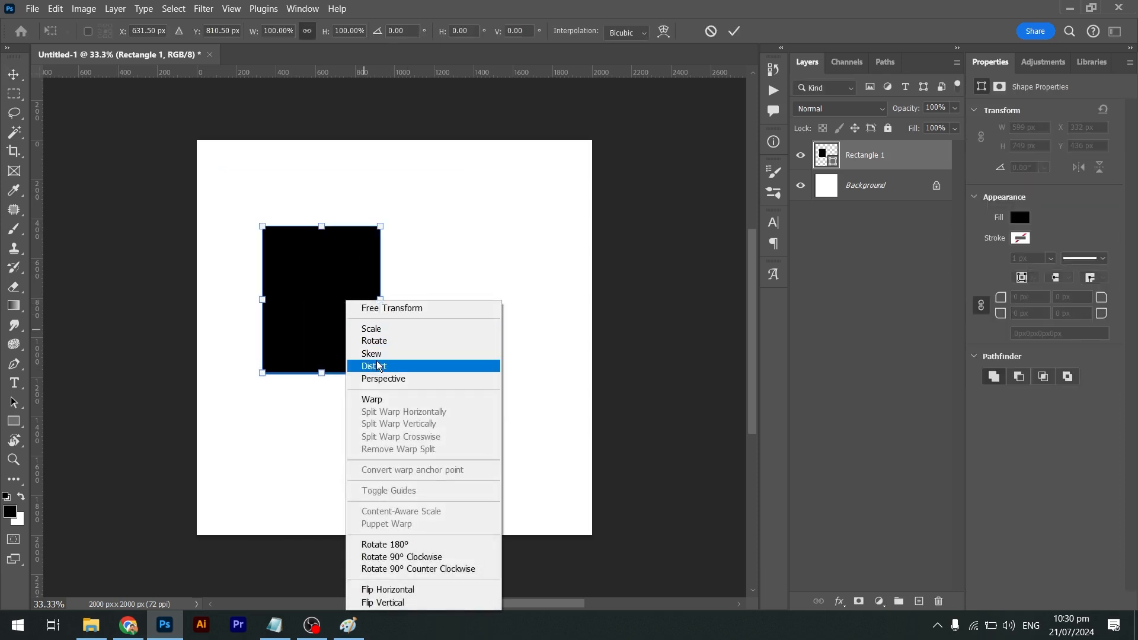
{"action": "left_click", "coordinate": [377, 367]}
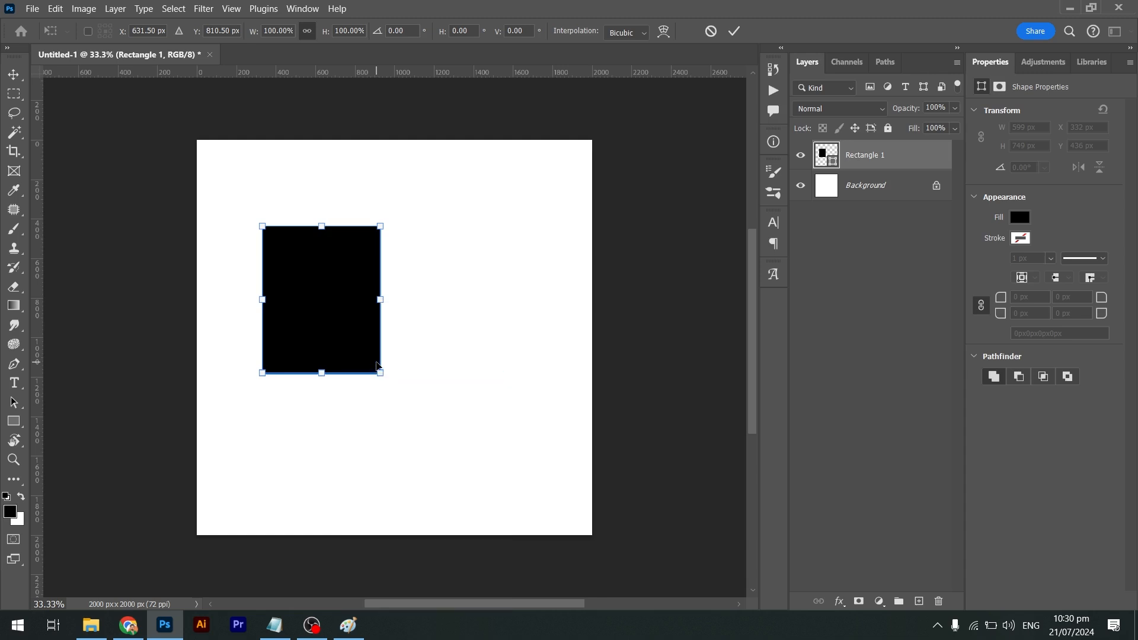
{"action": "left_click_drag", "start_coordinate": [379, 377], "coordinate": [442, 412]}
{"action": "left_click_drag", "start_coordinate": [264, 373], "coordinate": [290, 342]}
{"action": "left_click_drag", "start_coordinate": [264, 227], "coordinate": [209, 181]}
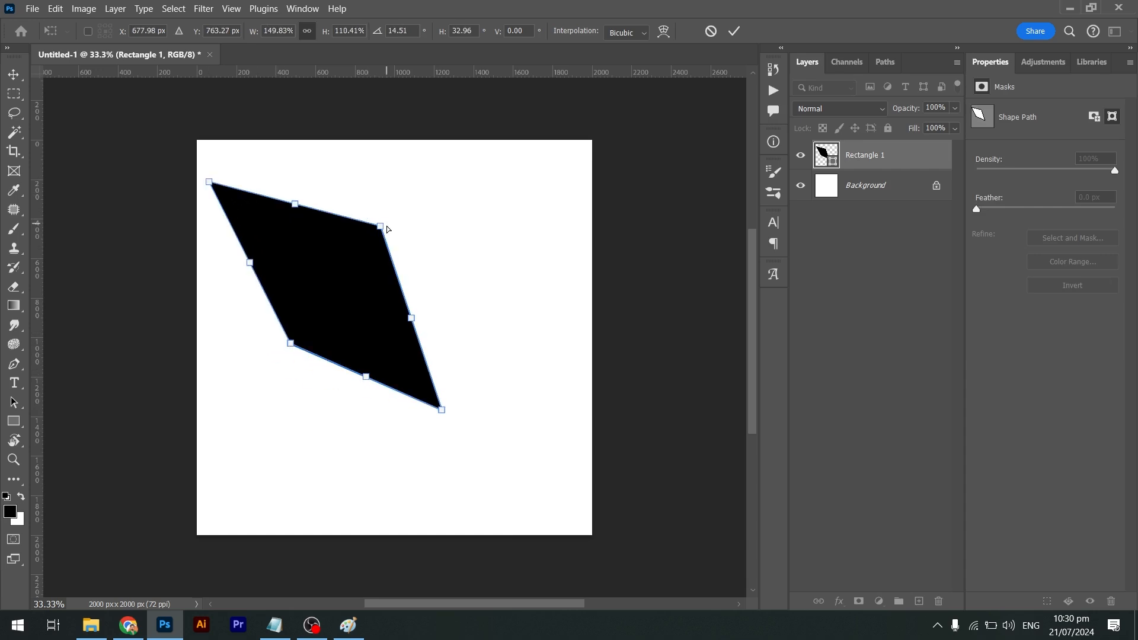
{"action": "left_click_drag", "start_coordinate": [379, 226], "coordinate": [503, 217]}
{"action": "key", "text": "Return"}
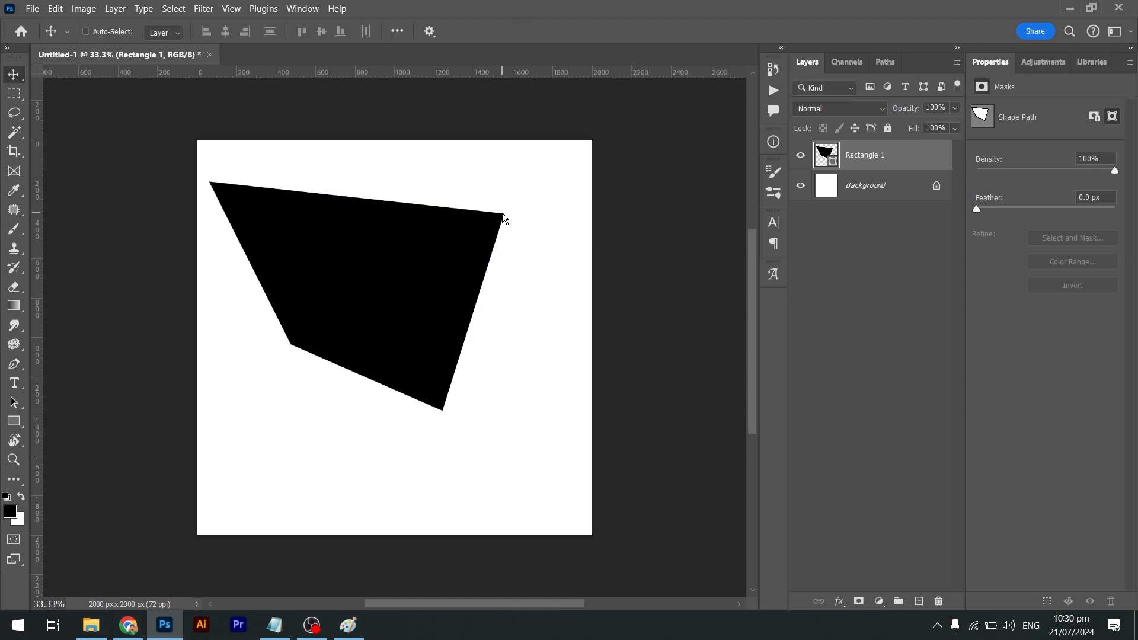
{"action": "key", "text": "ctrl+z"}
Try the Perspective transform on the black rectangle, moving it, widening its top and stretching and shifting its right side, and undo it
{"action": "key", "text": "ctrl+t"}
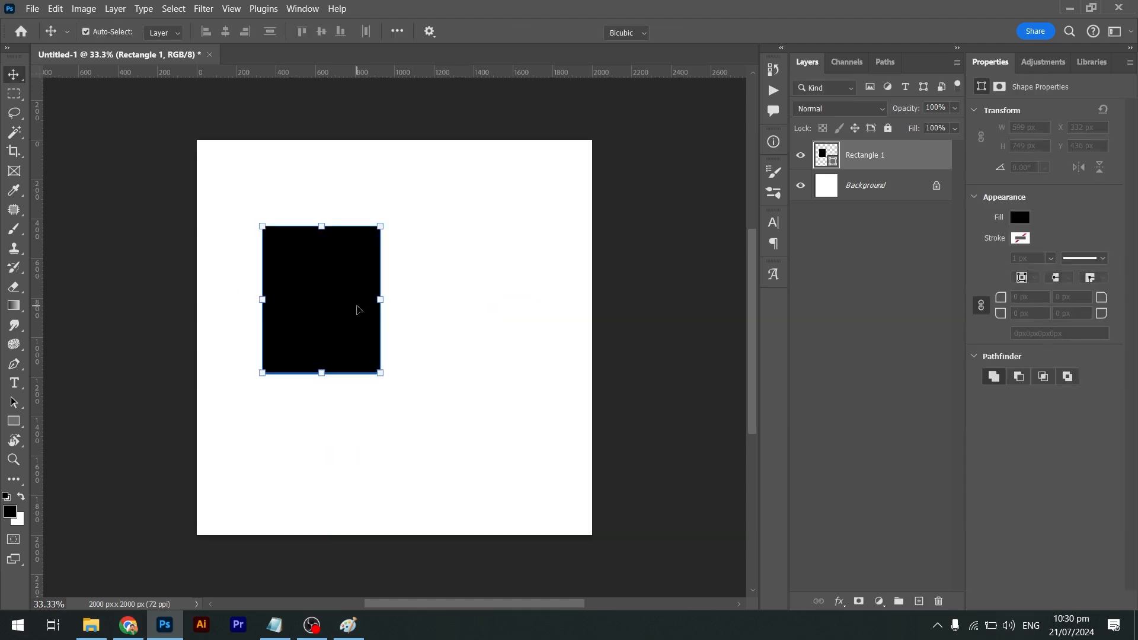
{"action": "right_click", "coordinate": [358, 310]}
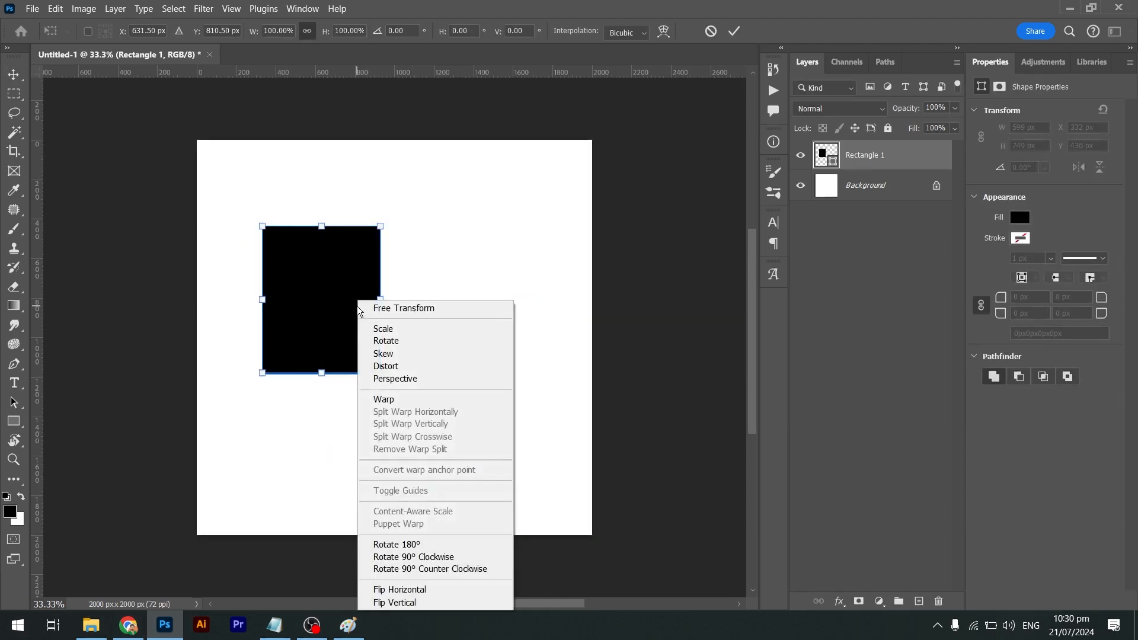
{"action": "left_click", "coordinate": [391, 379]}
{"action": "left_click_drag", "start_coordinate": [343, 312], "coordinate": [445, 363]}
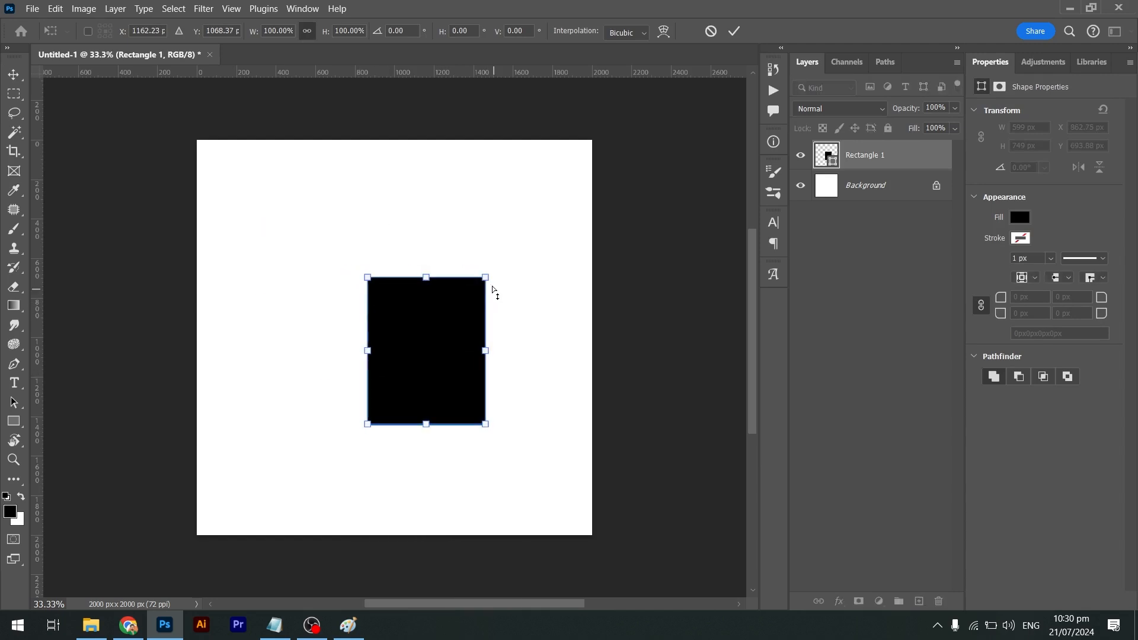
{"action": "left_click_drag", "start_coordinate": [425, 277], "coordinate": [503, 289]}
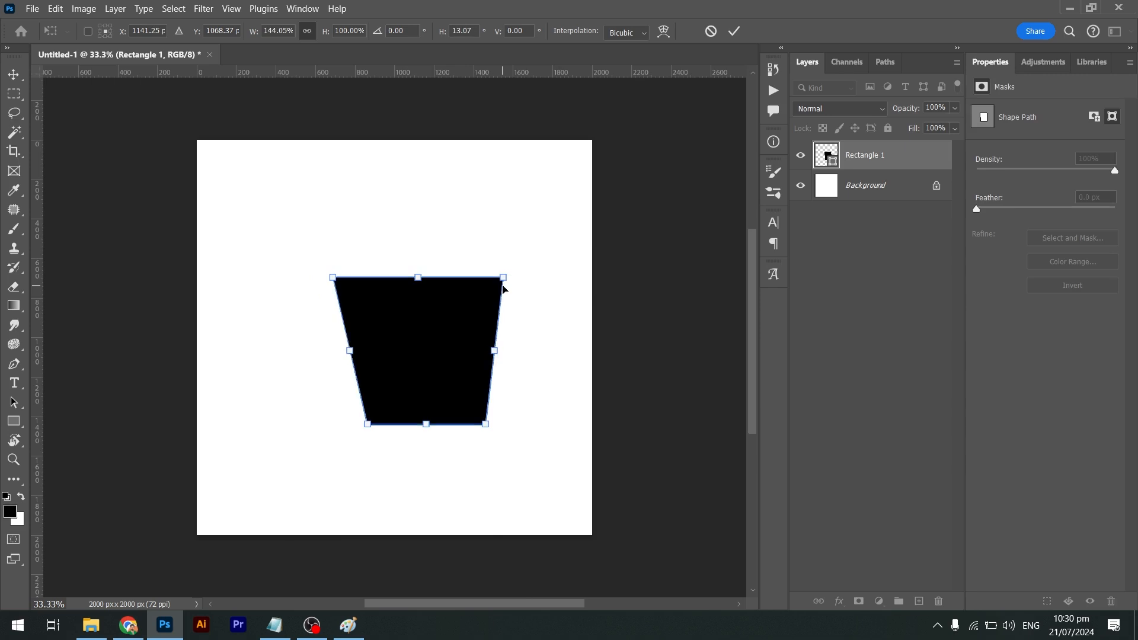
{"action": "left_click_drag", "start_coordinate": [482, 431], "coordinate": [477, 473]}
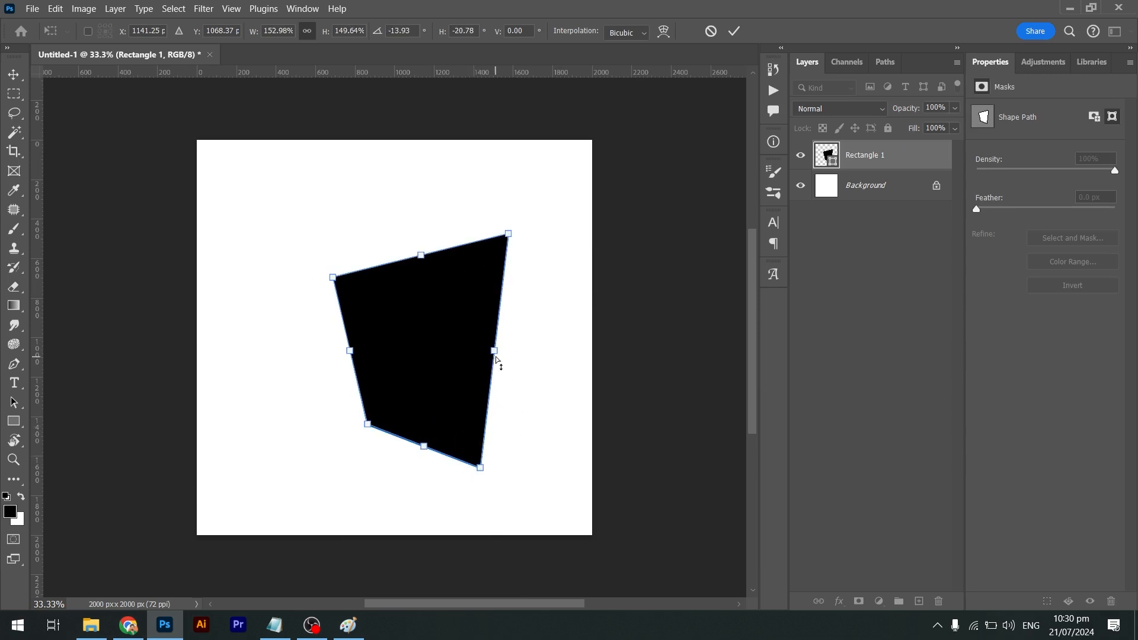
{"action": "left_click_drag", "start_coordinate": [494, 359], "coordinate": [490, 301]}
{"action": "key", "text": "Return"}
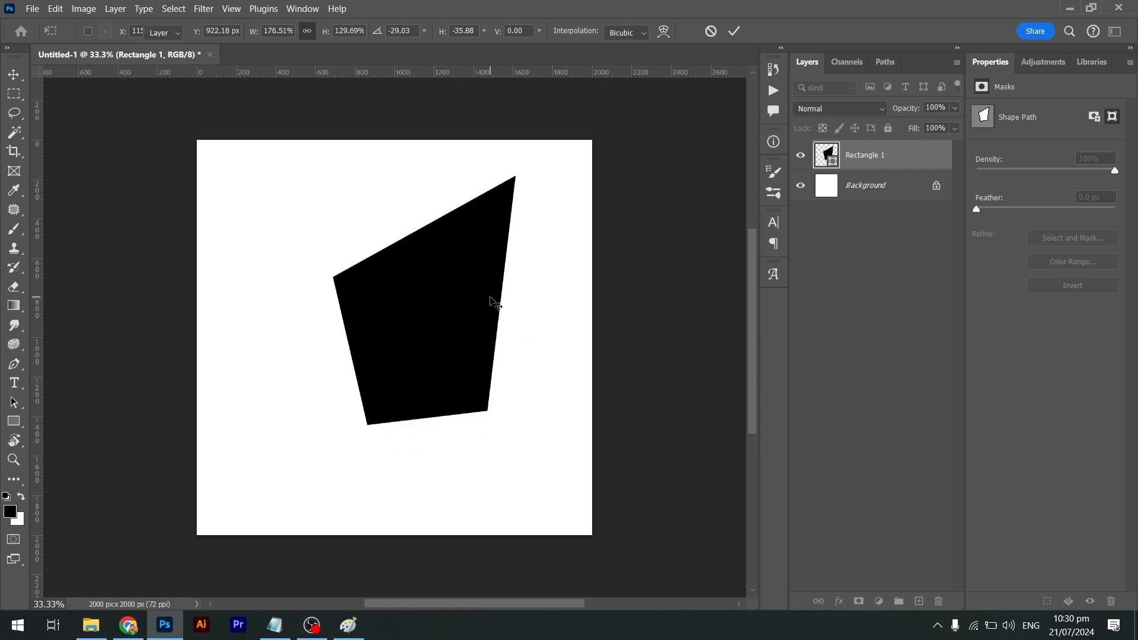
{"action": "key", "text": "ctrl+z"}
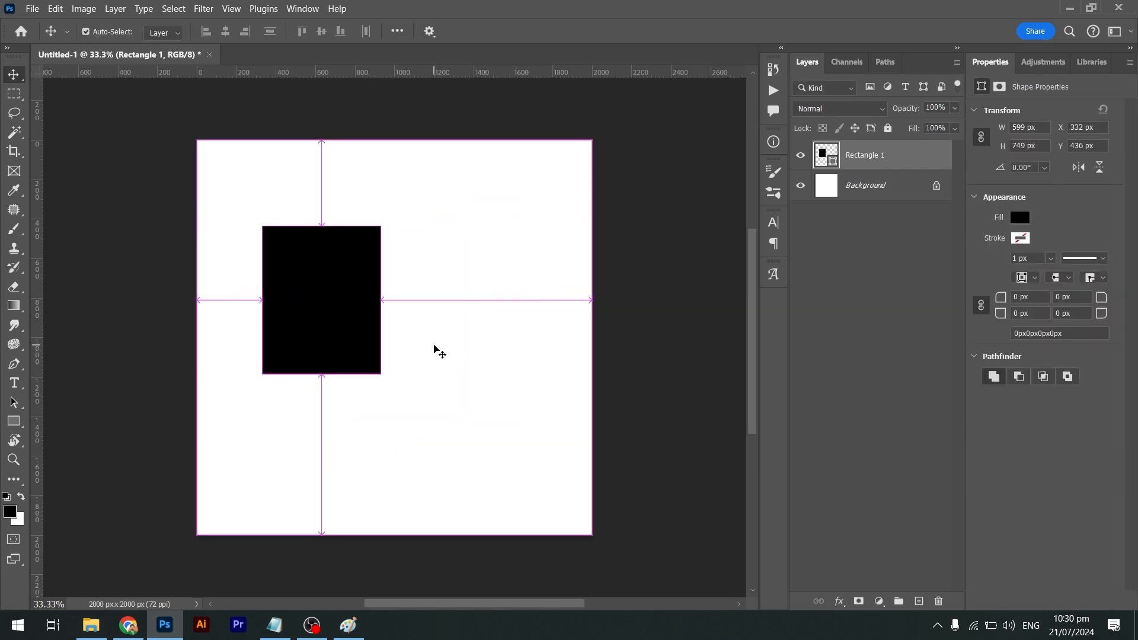
Try the Warp transform on the black rectangle by pulling its corners and curve handles into a free-form shape, apply it and undo it
{"action": "key", "text": "ctrl+t"}
{"action": "right_click", "coordinate": [342, 300]}
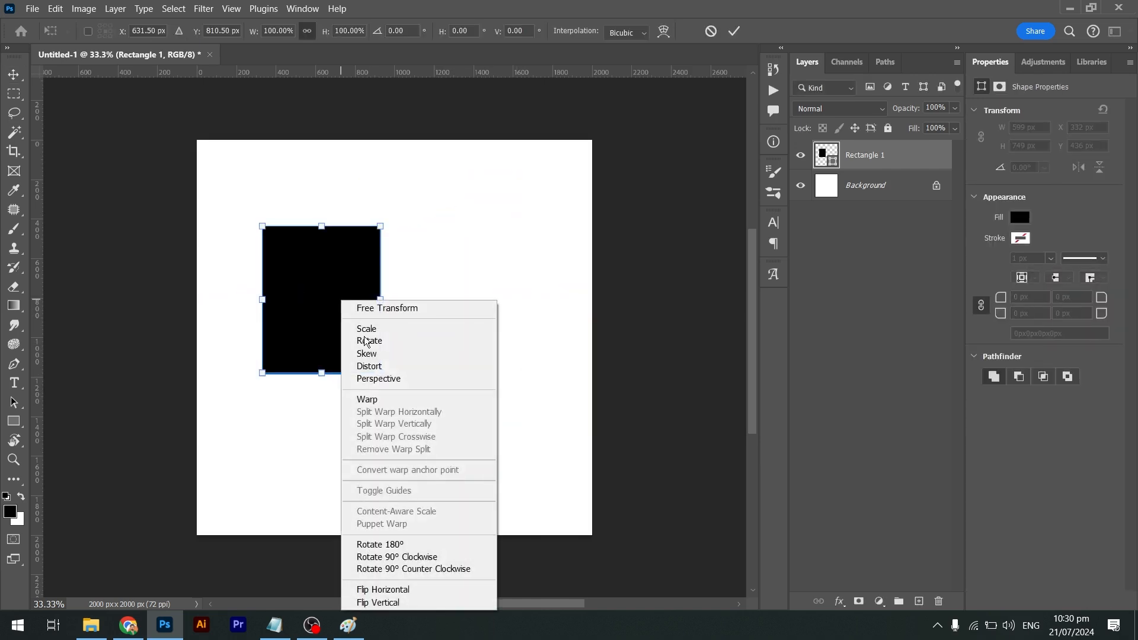
{"action": "left_click", "coordinate": [383, 399]}
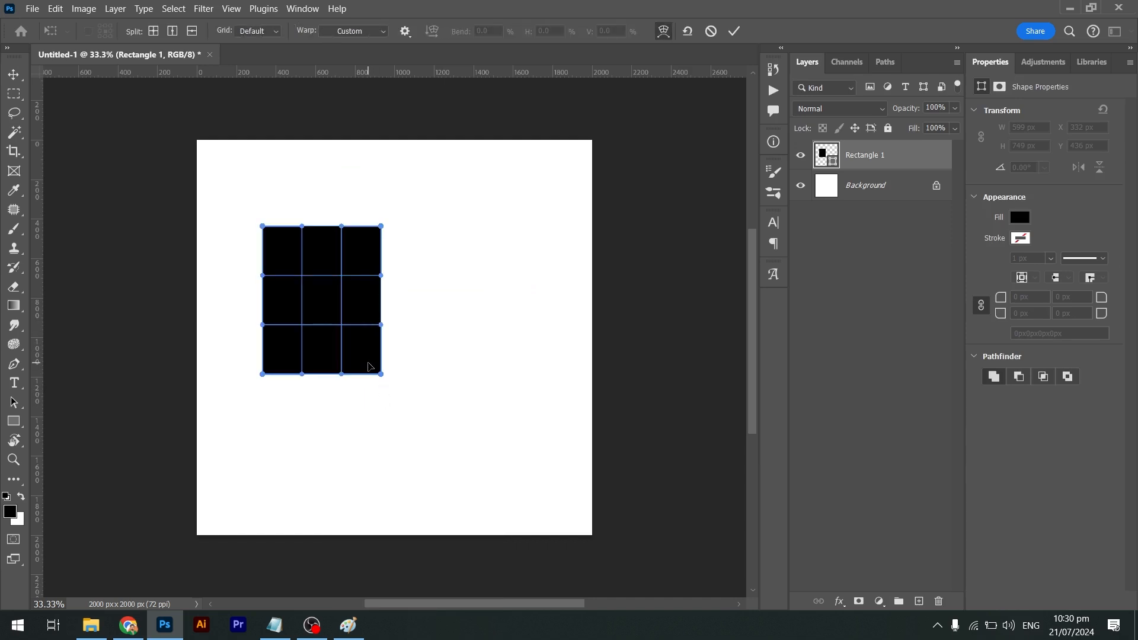
{"action": "left_click_drag", "start_coordinate": [375, 366], "coordinate": [463, 372]}
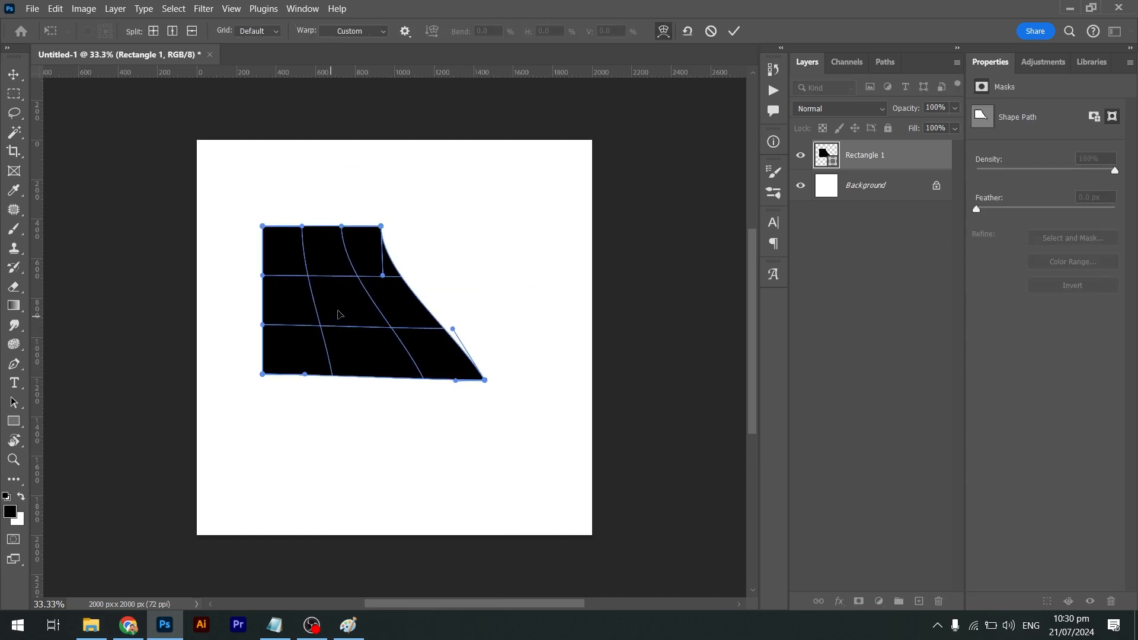
{"action": "left_click_drag", "start_coordinate": [383, 275], "coordinate": [342, 274]}
{"action": "left_click_drag", "start_coordinate": [304, 375], "coordinate": [317, 331]}
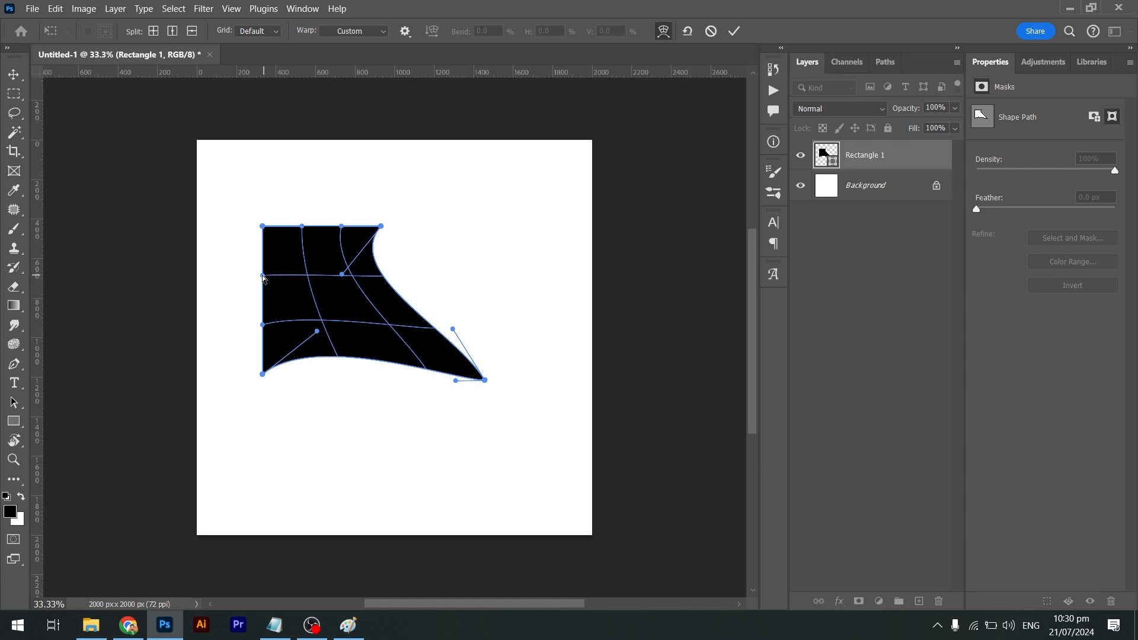
{"action": "left_click_drag", "start_coordinate": [263, 276], "coordinate": [197, 278]}
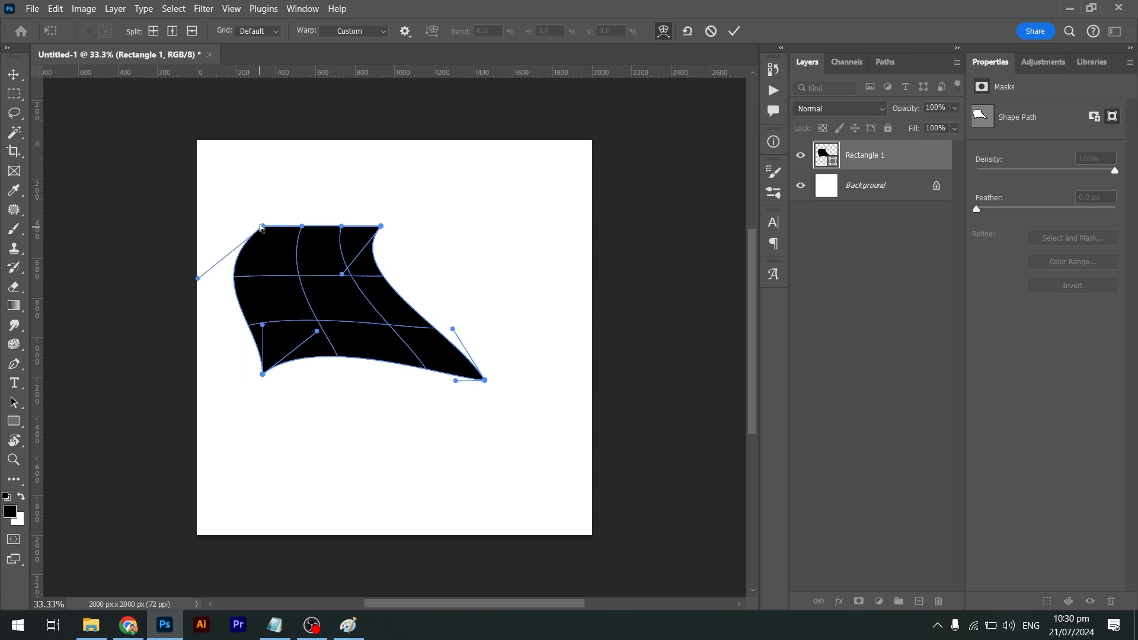
{"action": "left_click_drag", "start_coordinate": [262, 226], "coordinate": [322, 309]}
{"action": "left_click_drag", "start_coordinate": [339, 224], "coordinate": [276, 217]}
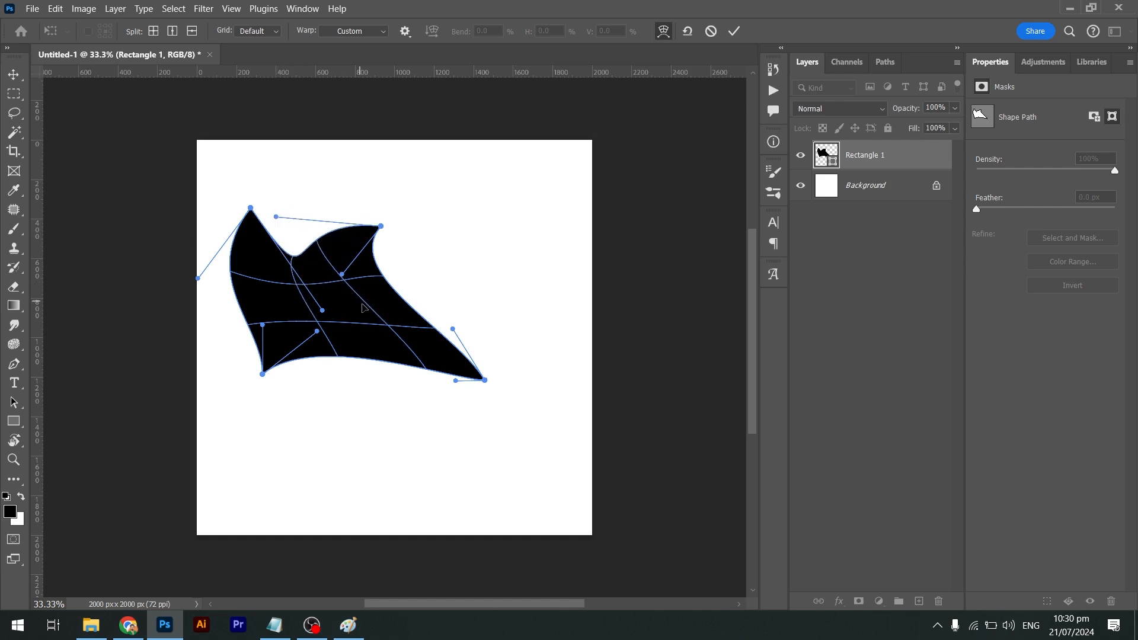
{"action": "left_click_drag", "start_coordinate": [324, 313], "coordinate": [416, 513]}
{"action": "key", "text": "Return"}
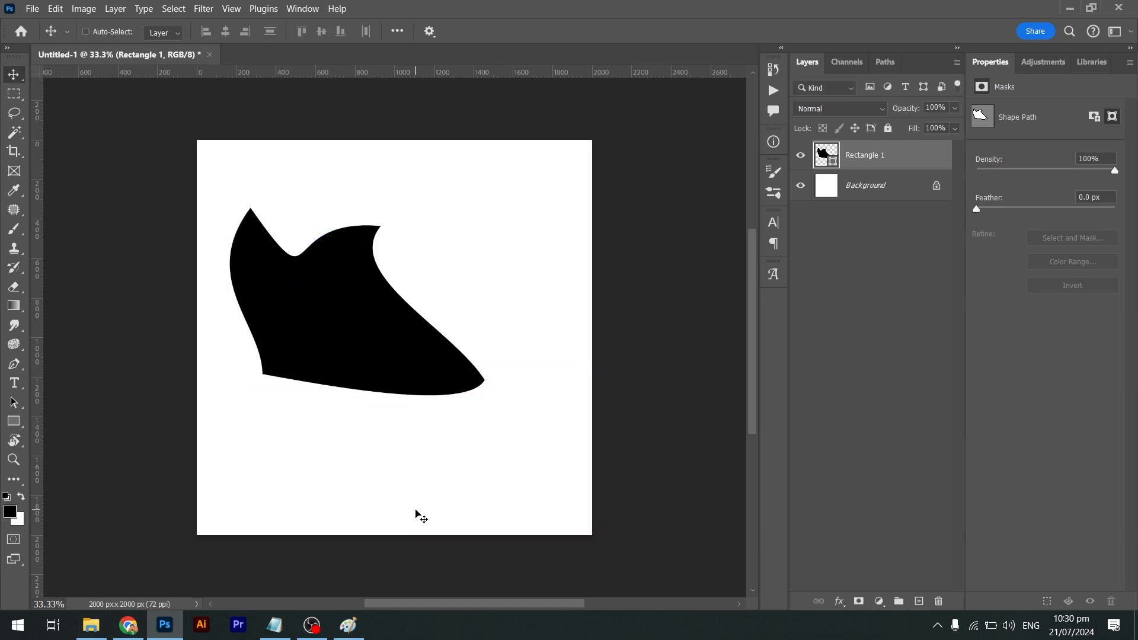
{"action": "key", "text": "ctrl"}
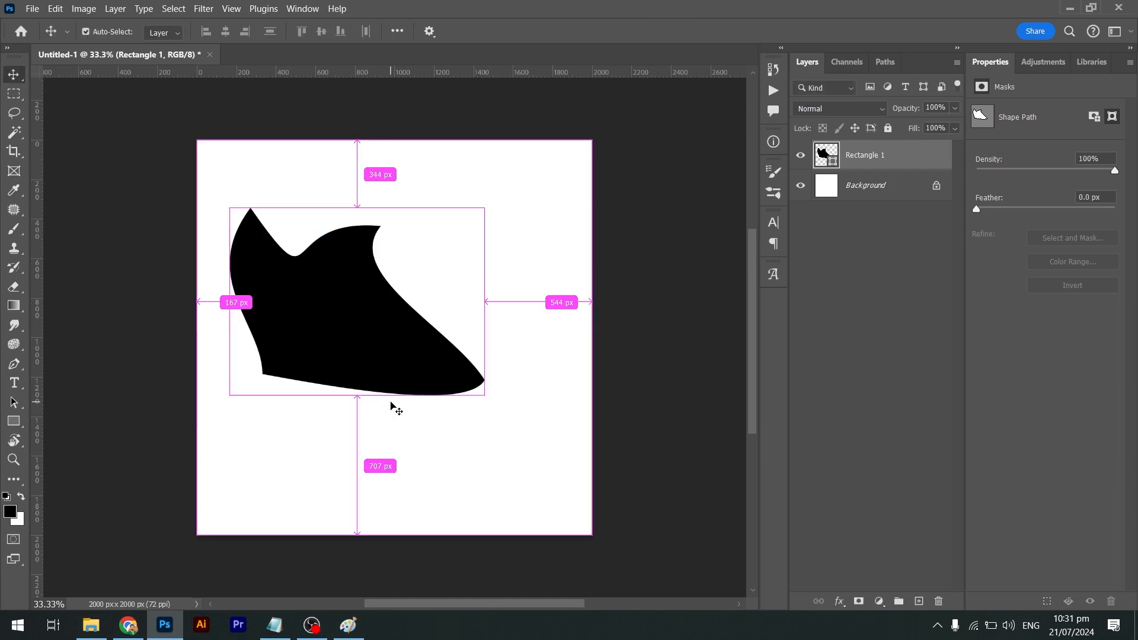
{"action": "key", "text": "ctrl+z"}
Recolour the black rectangle red (f60000) and place a duplicate of it beside the original
{"action": "left_click_drag", "start_coordinate": [326, 287], "coordinate": [354, 287]}
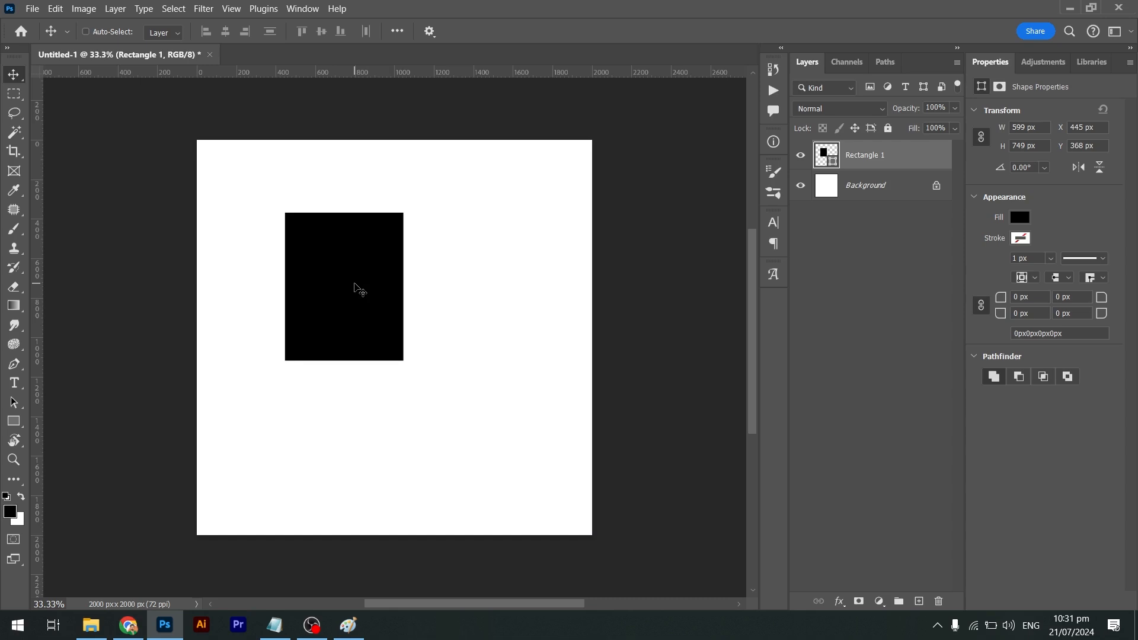
{"action": "left_click", "coordinate": [14, 513]}
{"action": "left_click", "coordinate": [837, 194]}
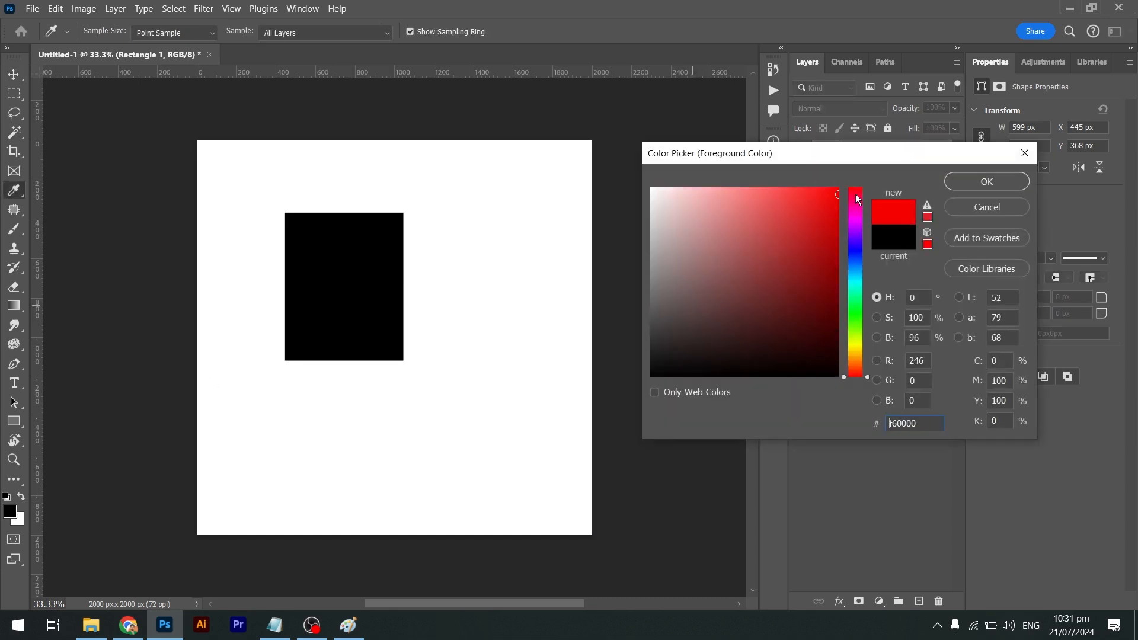
{"action": "key", "text": "Return"}
{"action": "key", "text": "v"}
{"action": "left_click_drag", "start_coordinate": [363, 303], "coordinate": [459, 310]}
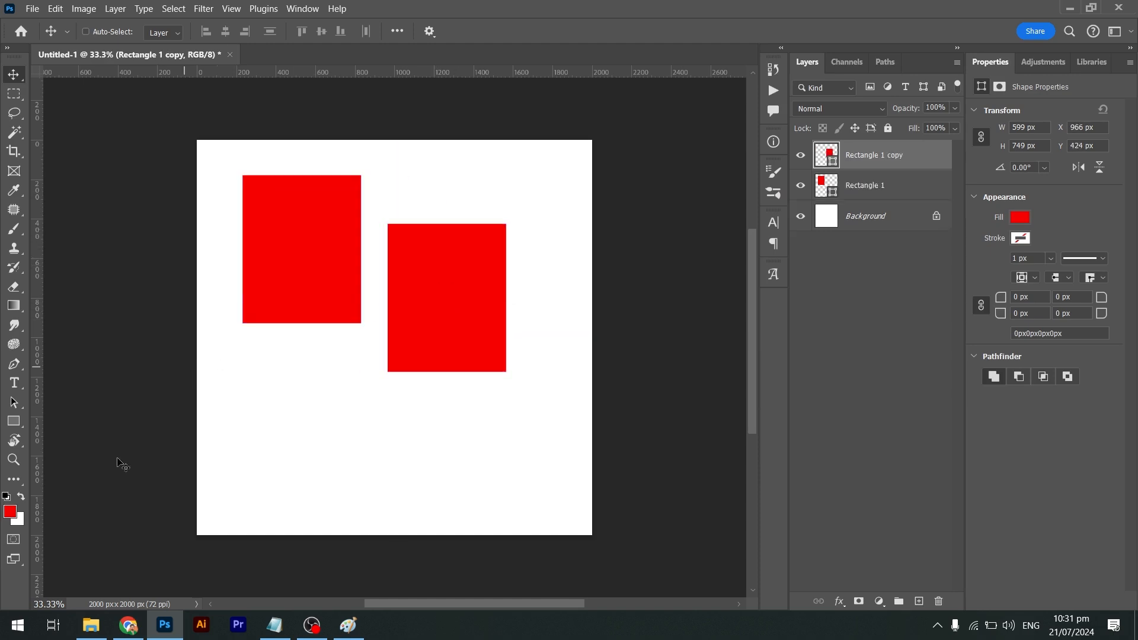
Fill the duplicated rectangle with the green foreground colour 0bc682
{"action": "left_click", "coordinate": [11, 512]}
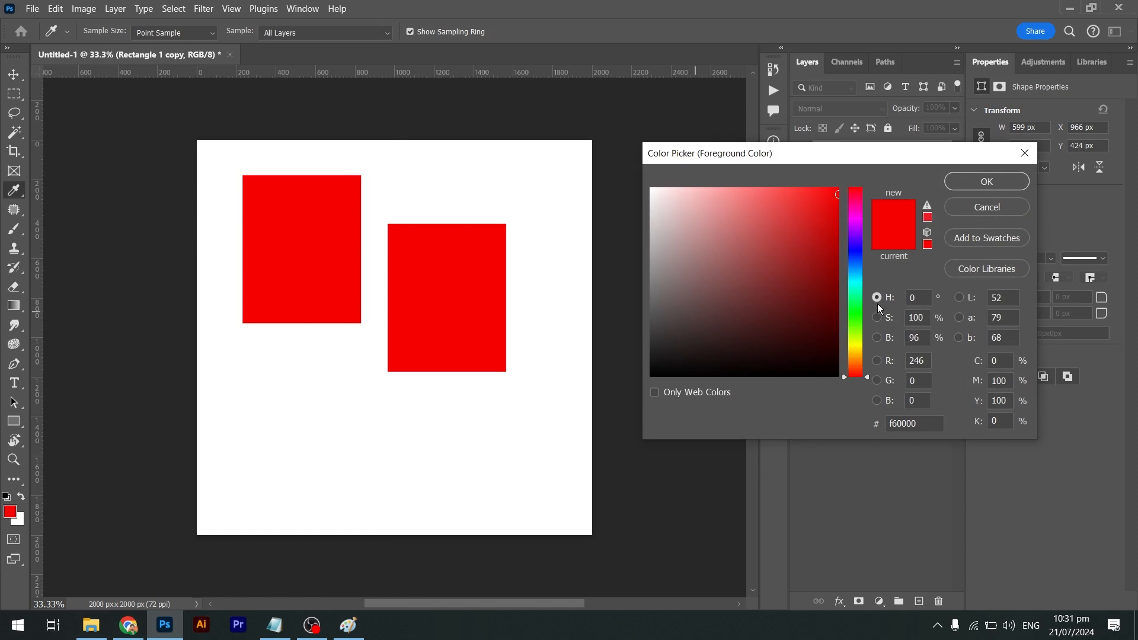
{"action": "key", "text": "ctrl+v"}
{"action": "key", "text": "Return"}
{"action": "key", "text": "alt+BackSpace"}
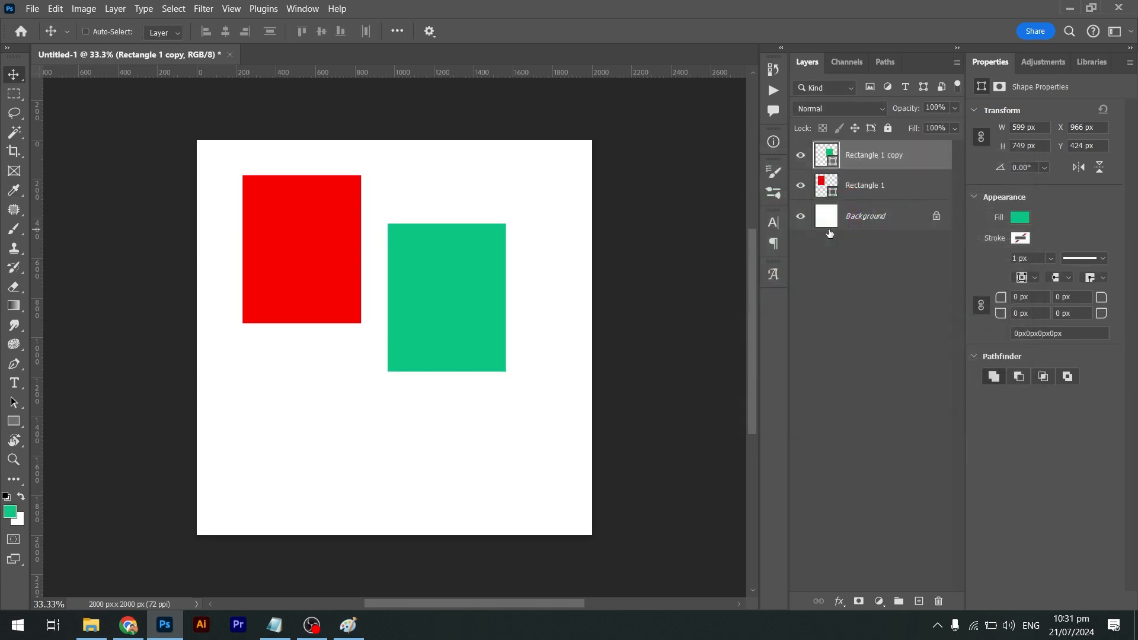
Arrange the two rectangles so the green one overlaps the red one, offset down and to the right as the front face
{"action": "left_click_drag", "start_coordinate": [516, 319], "coordinate": [536, 393]}
{"action": "left_click_drag", "start_coordinate": [335, 278], "coordinate": [382, 327]}
{"action": "left_click_drag", "start_coordinate": [481, 348], "coordinate": [416, 330]}
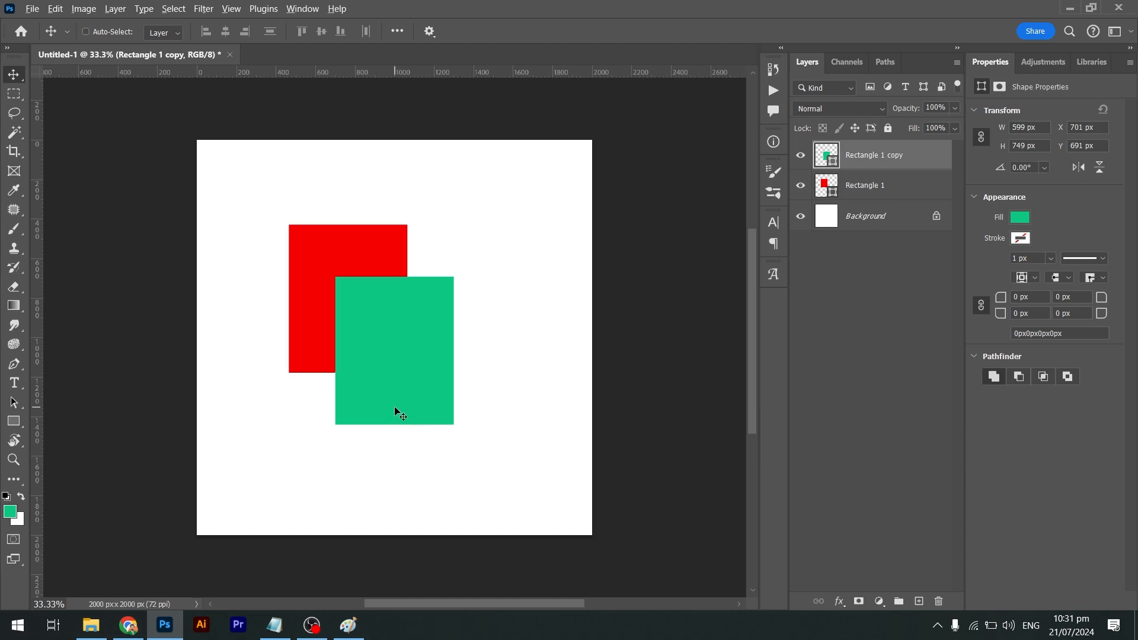
Duplicate the green rectangle directly above itself and reduce the copy's height to 269 px, level with the red rectangle's top
{"action": "left_click_drag", "start_coordinate": [394, 384], "coordinate": [386, 247]}
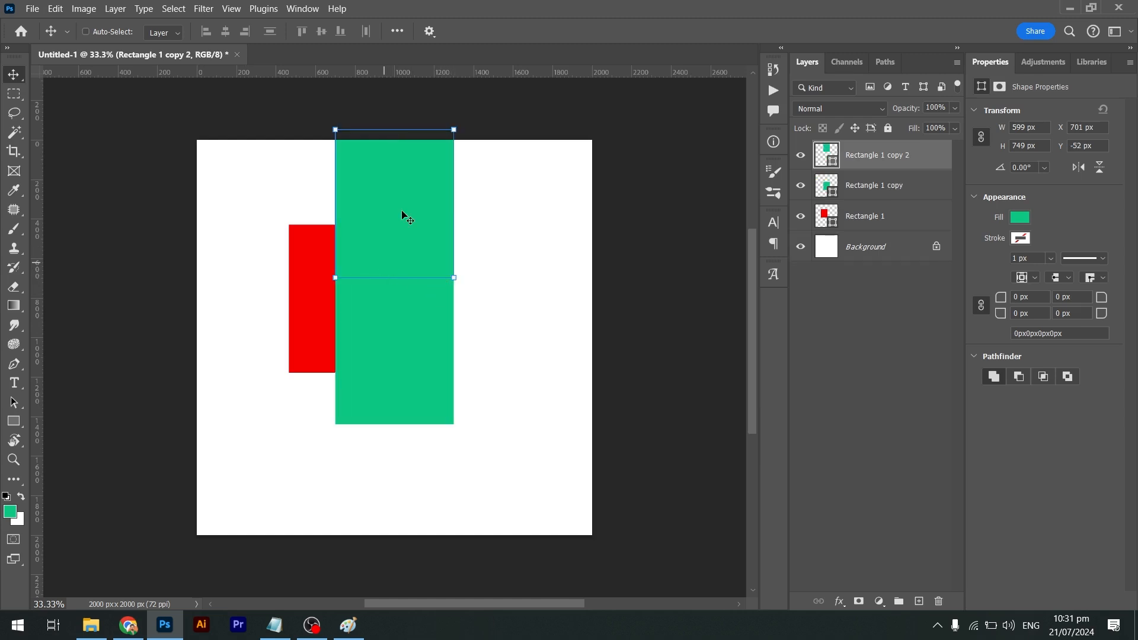
{"action": "key", "text": "ctrl+t"}
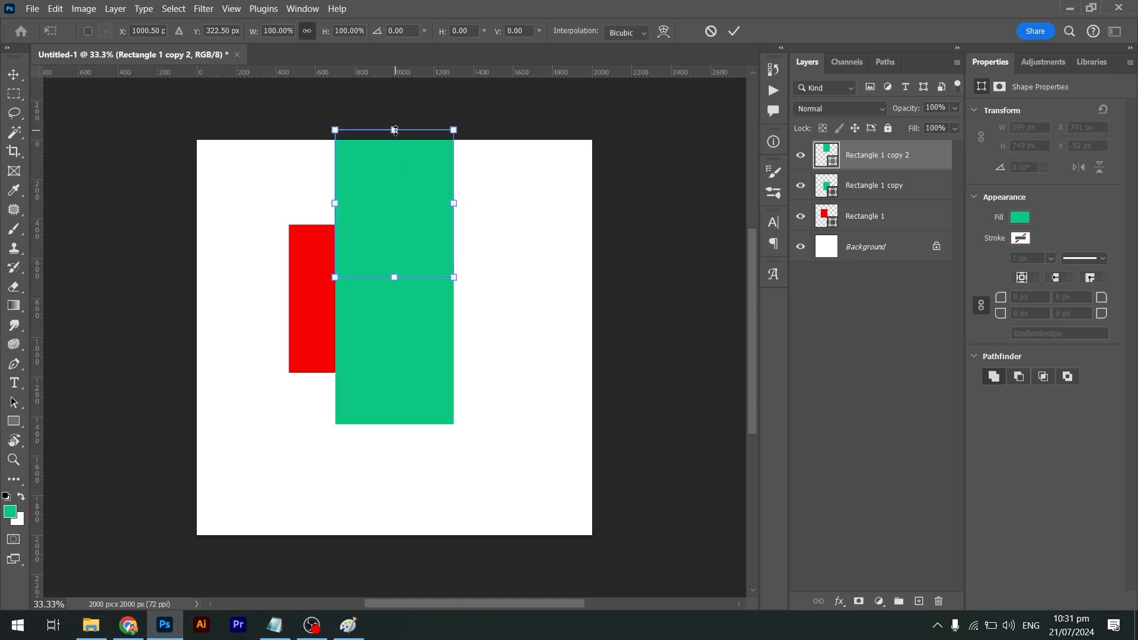
{"action": "left_click_drag", "start_coordinate": [394, 130], "coordinate": [394, 225]}
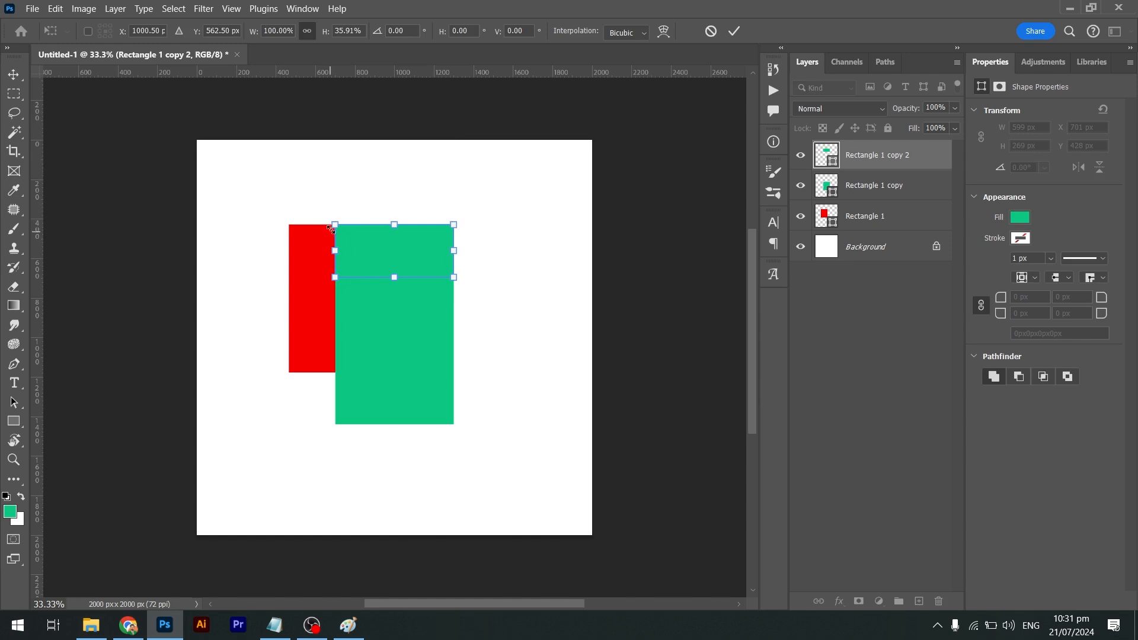
{"action": "key", "text": "Return"}
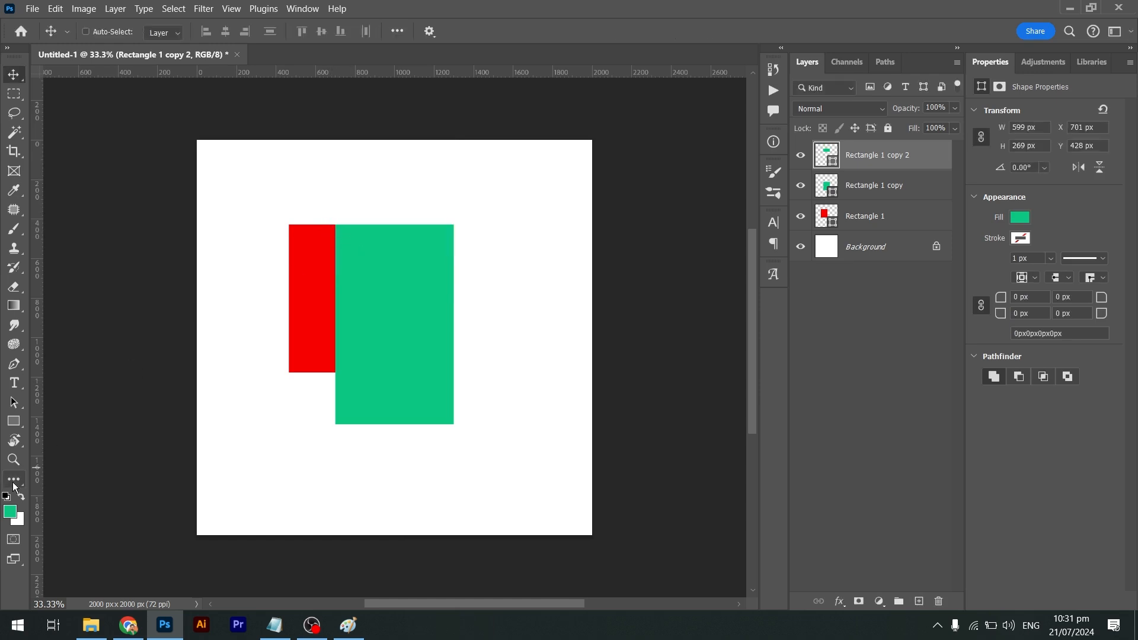
Fill the short rectangle above the green front face with blue (2e0bc6)
{"action": "left_click", "coordinate": [9, 511]}
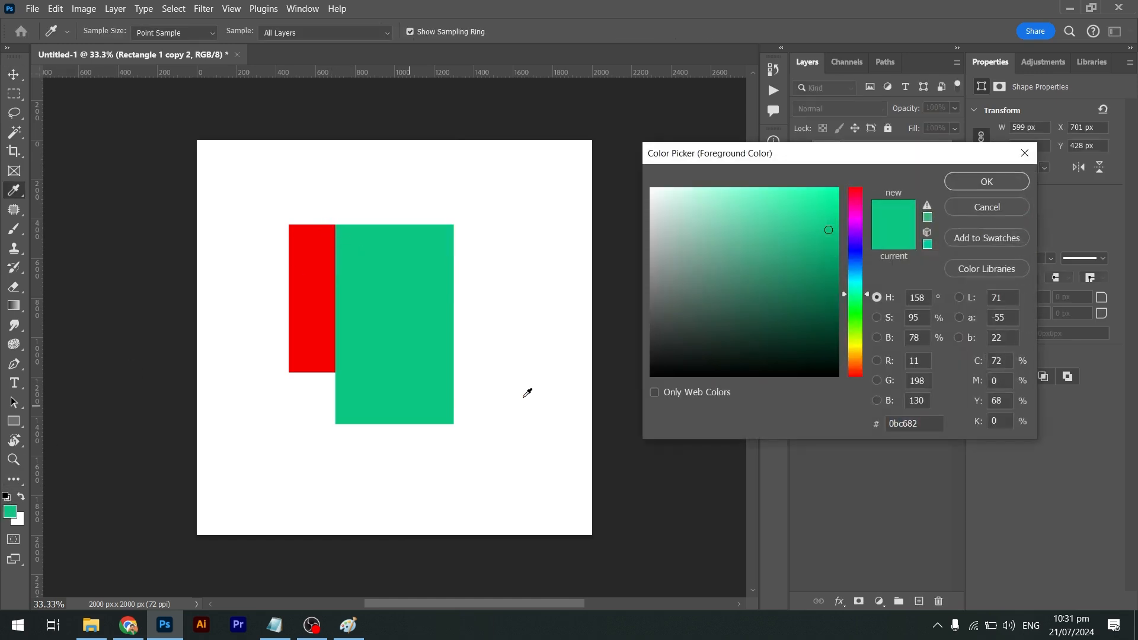
{"action": "left_click", "coordinate": [854, 236]}
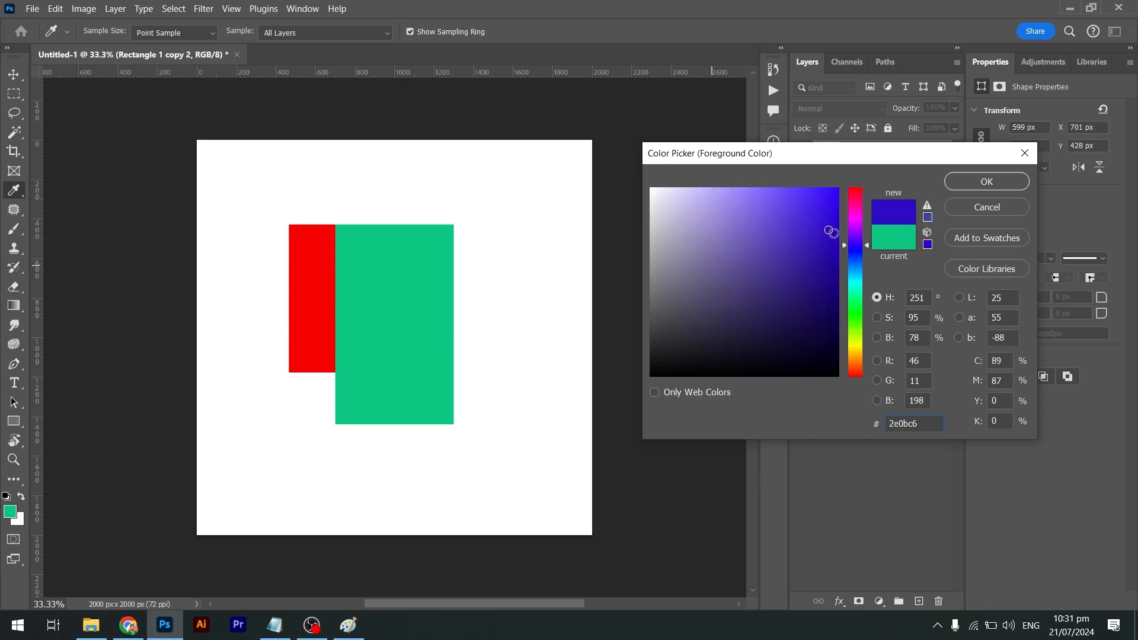
{"action": "key", "text": "Return"}
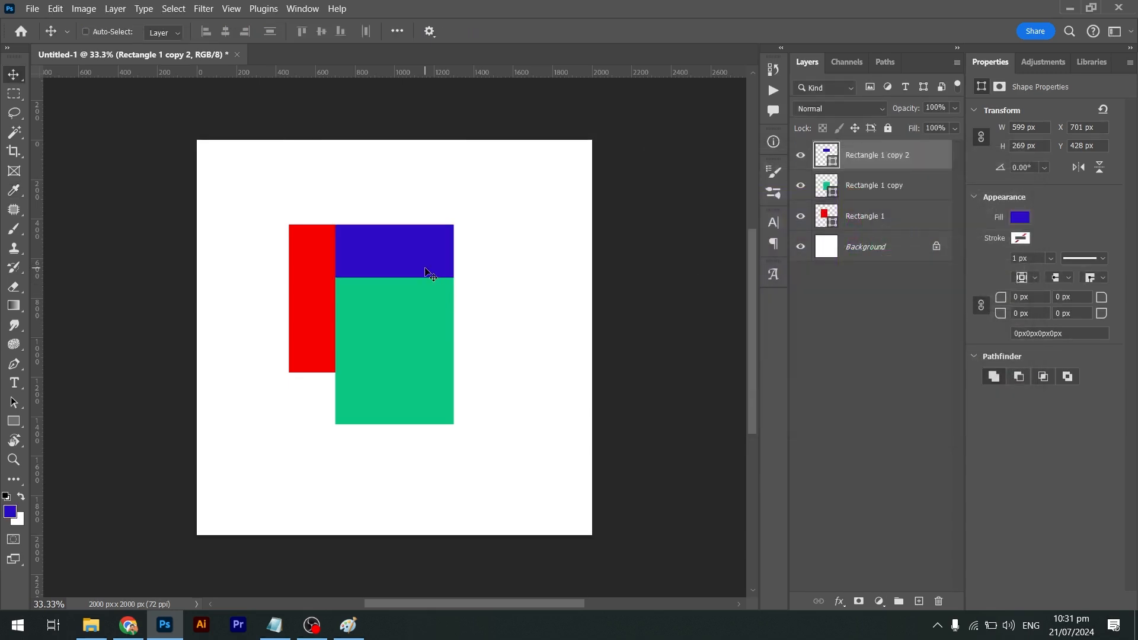
Duplicate the green front rectangle to its left and narrow the copy to 235 px wide, flush with the red rectangle's left edge
{"action": "left_click", "coordinate": [422, 334], "text": "ctrl"}
{"action": "left_click_drag", "start_coordinate": [431, 359], "coordinate": [306, 361]}
{"action": "key", "text": "ctrl+t"}
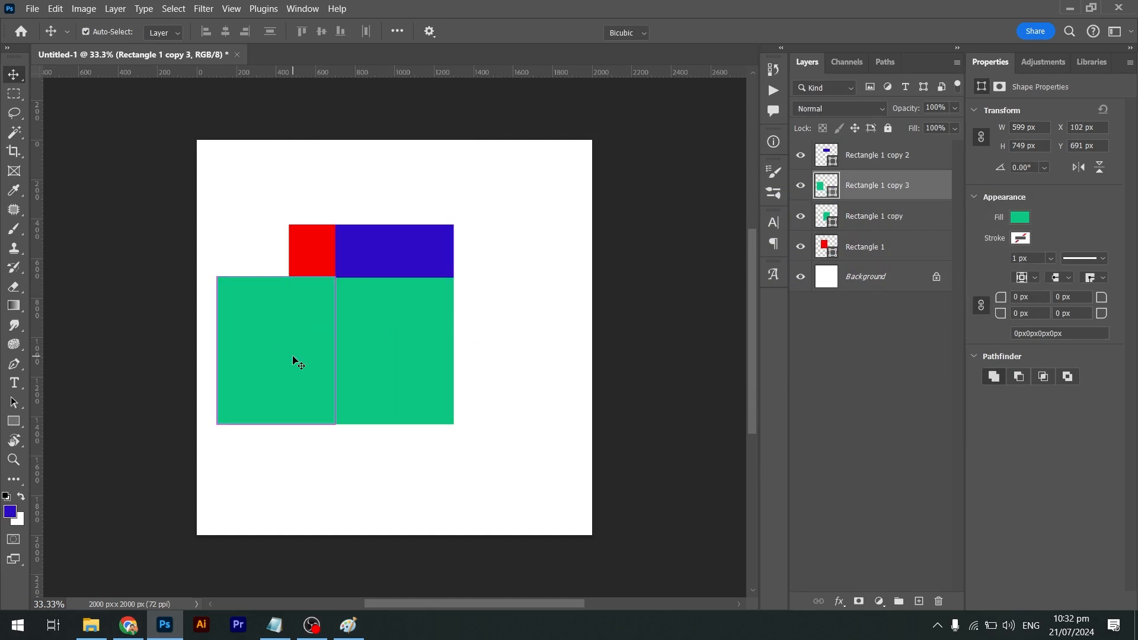
{"action": "left_click_drag", "start_coordinate": [215, 349], "coordinate": [280, 351]}
{"action": "key", "text": "Return"}
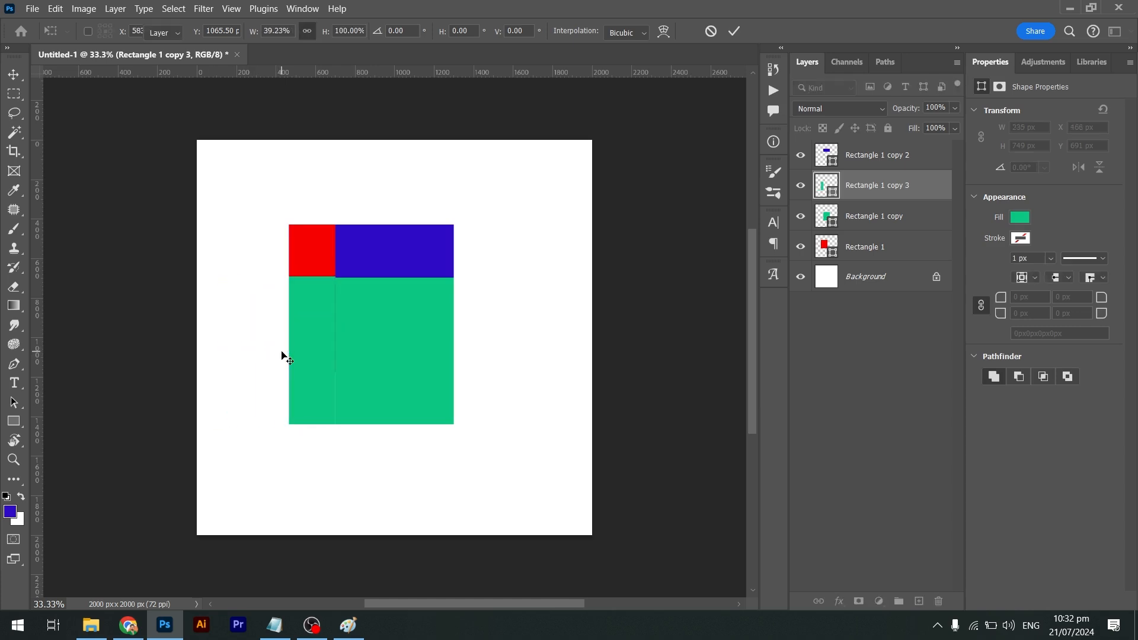
Fill the narrow side rectangle with a lime green to distinguish it from the front face
{"action": "left_click", "coordinate": [11, 511]}
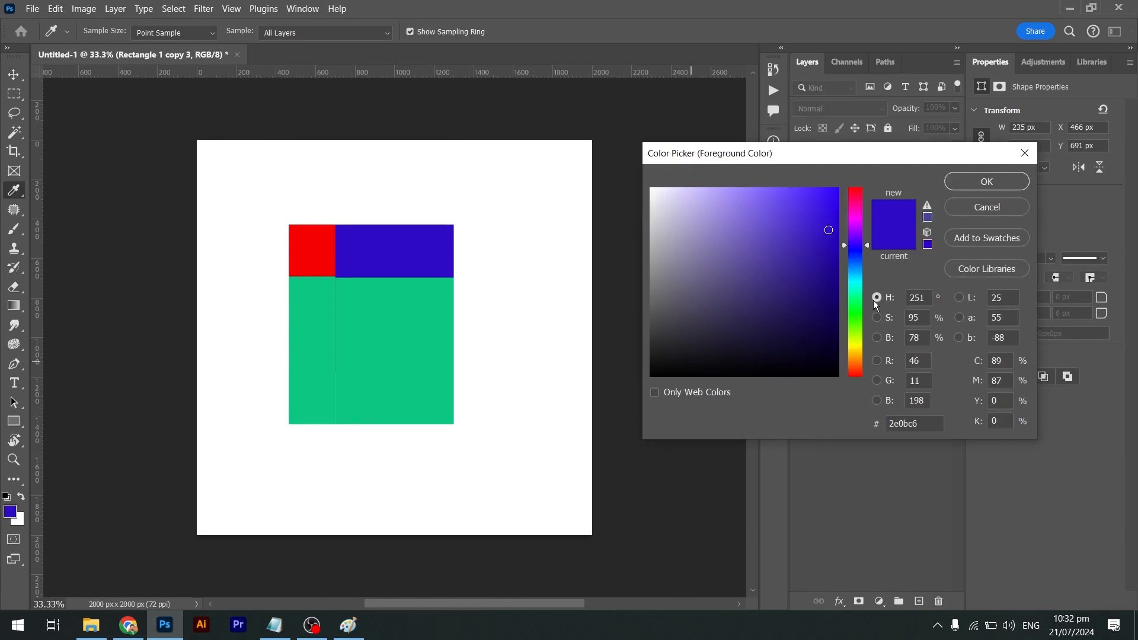
{"action": "left_click", "coordinate": [857, 323]}
{"action": "key", "text": "Return"}
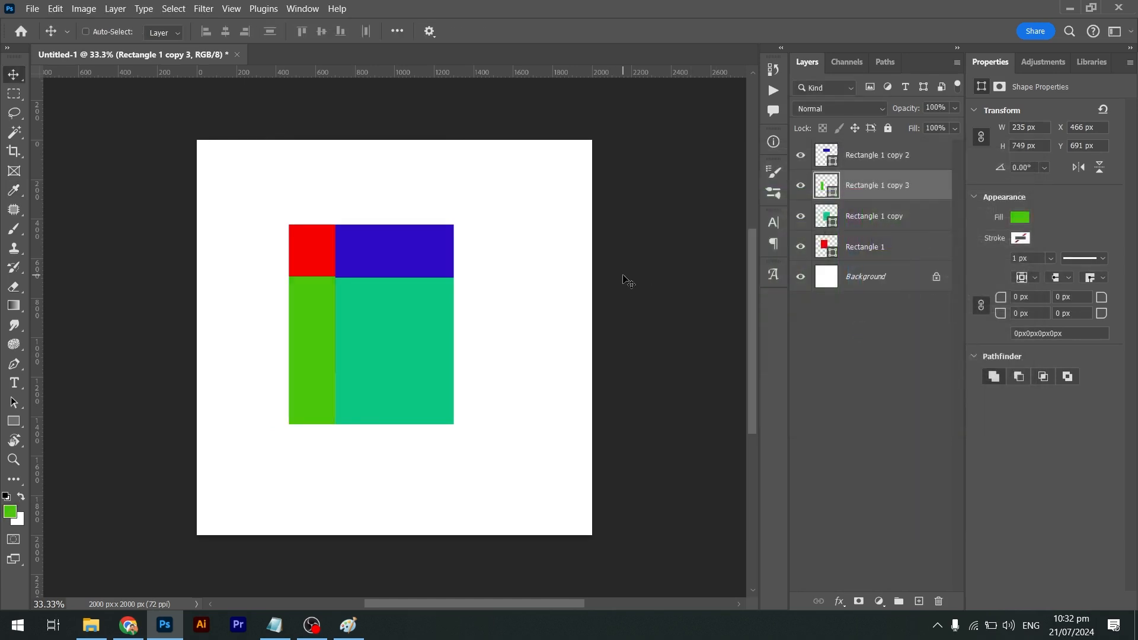
Skew the blue rectangle by sliding its top edge left until its corner meets the red rectangle's upper-left corner
{"action": "left_click", "coordinate": [407, 262], "text": "ctrl"}
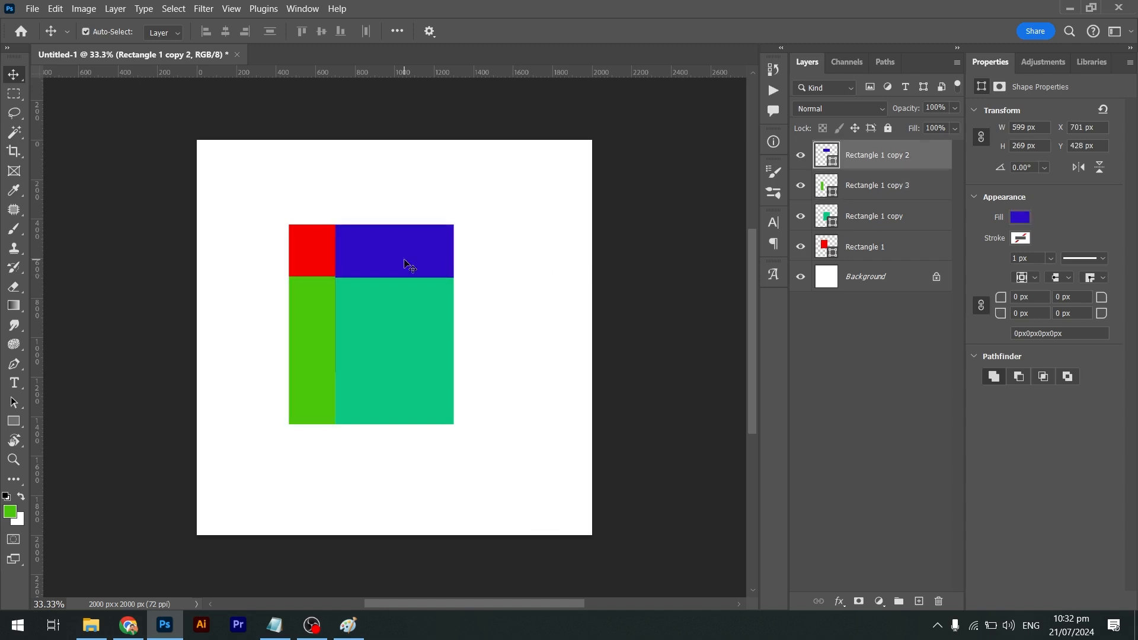
{"action": "key", "text": "ctrl+t"}
{"action": "right_click", "coordinate": [404, 260]}
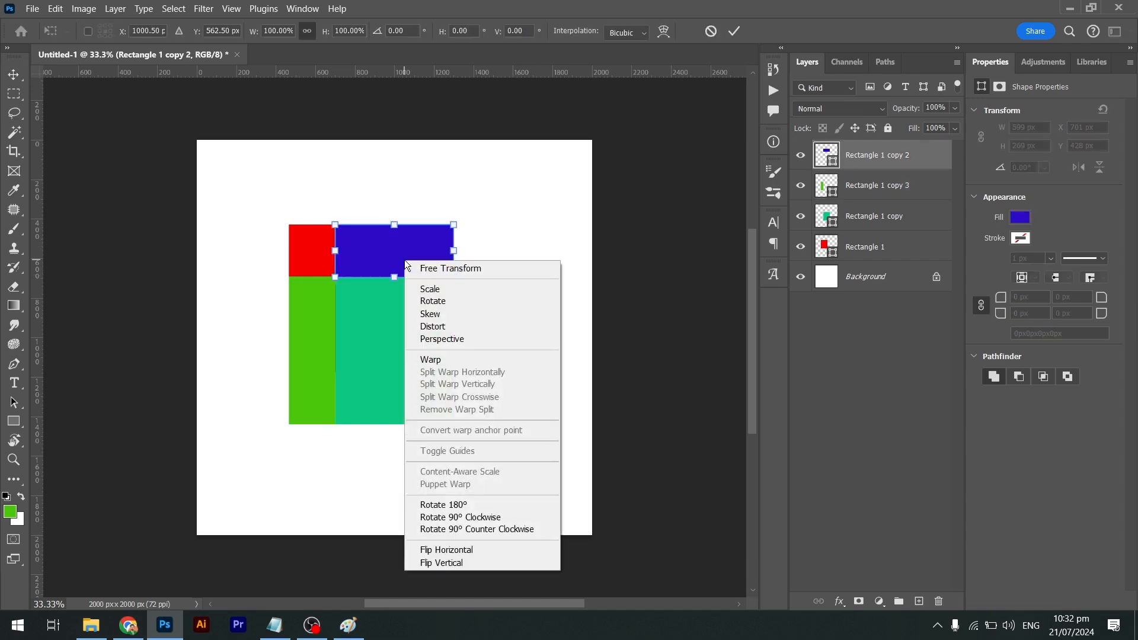
{"action": "left_click", "coordinate": [431, 314]}
{"action": "left_click_drag", "start_coordinate": [395, 226], "coordinate": [287, 229]}
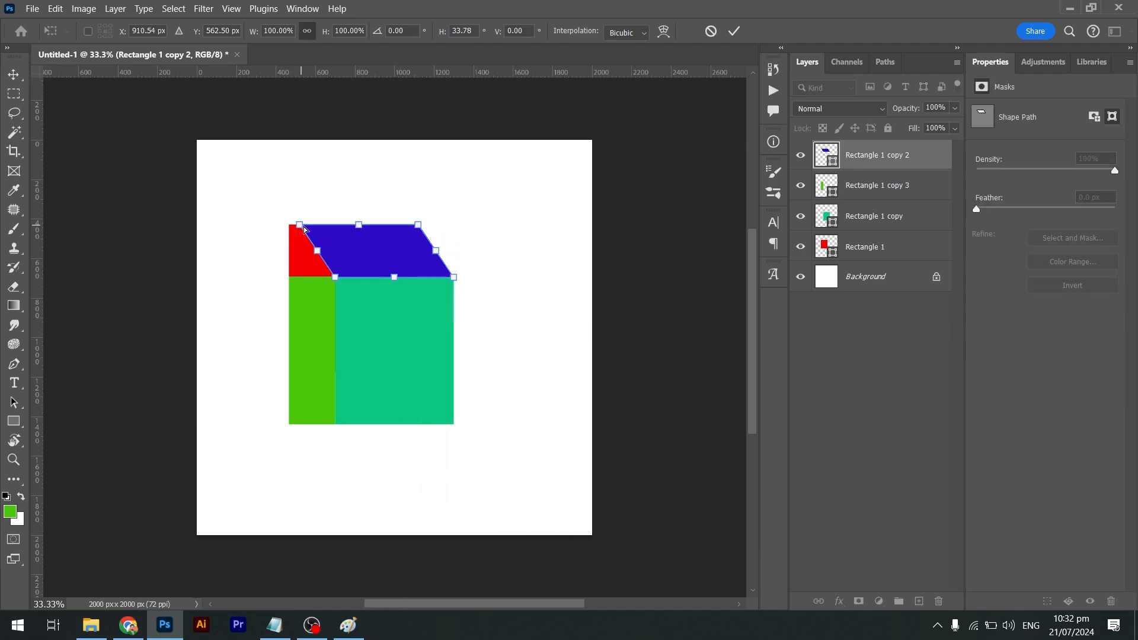
{"action": "left_click_drag", "start_coordinate": [356, 227], "coordinate": [344, 227]}
{"action": "key", "text": "Return"}
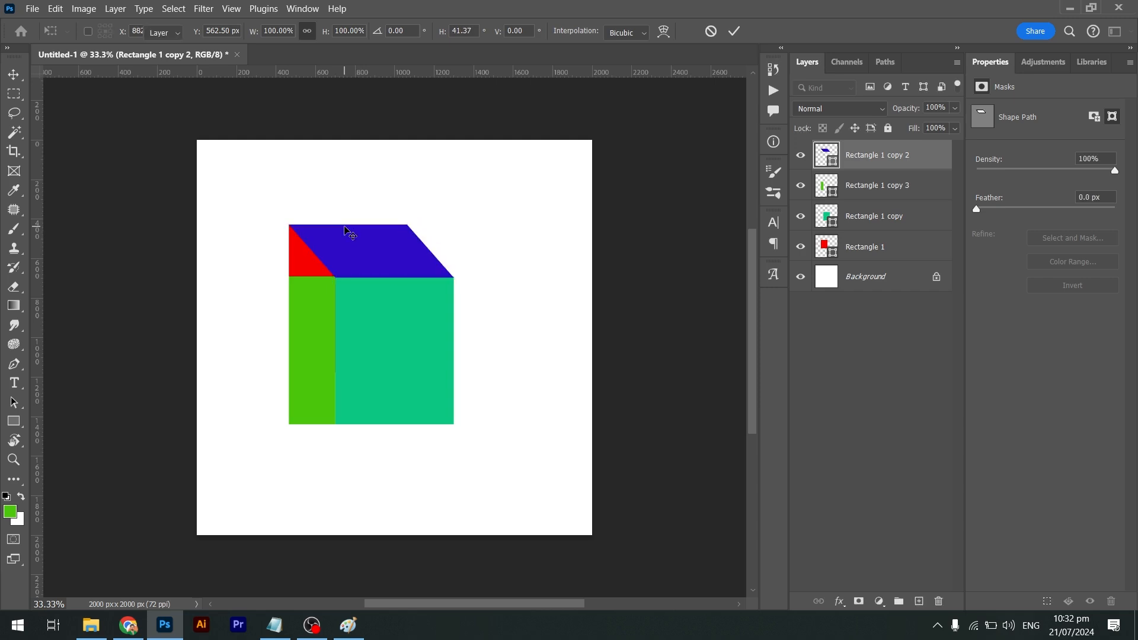
Skew the lime green rectangle by sliding its left edge upward until it meets the blue top face, completing the cube
{"action": "left_click", "coordinate": [306, 342]}
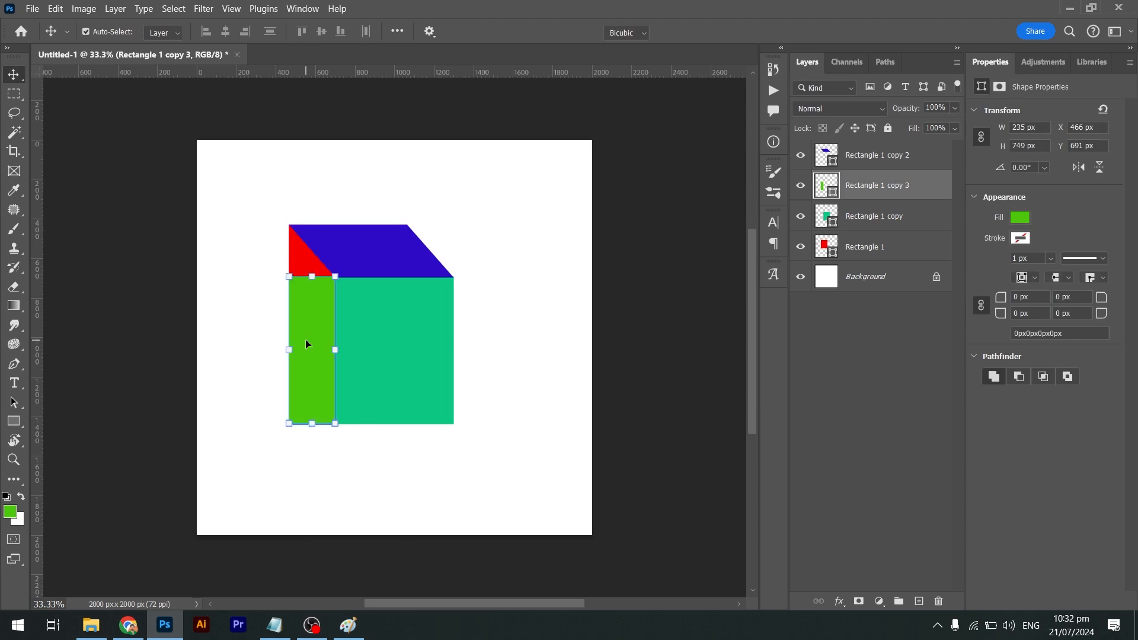
{"action": "key", "text": "ctrl+t"}
{"action": "right_click", "coordinate": [304, 339]}
{"action": "left_click", "coordinate": [357, 84]}
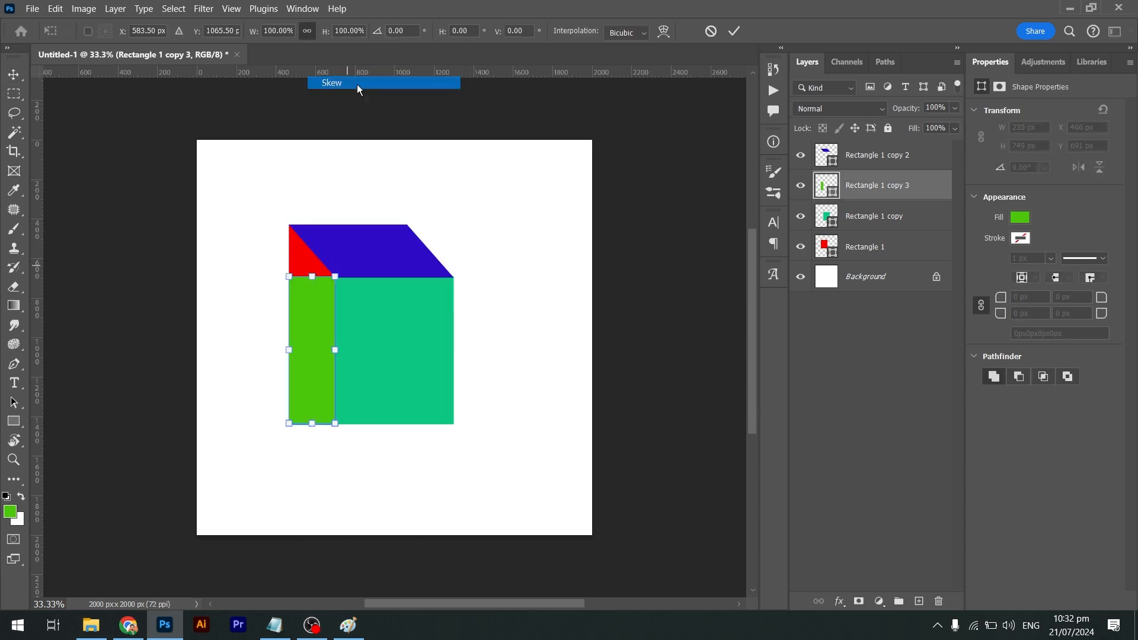
{"action": "left_click_drag", "start_coordinate": [290, 349], "coordinate": [294, 292]}
{"action": "key", "text": "Return"}
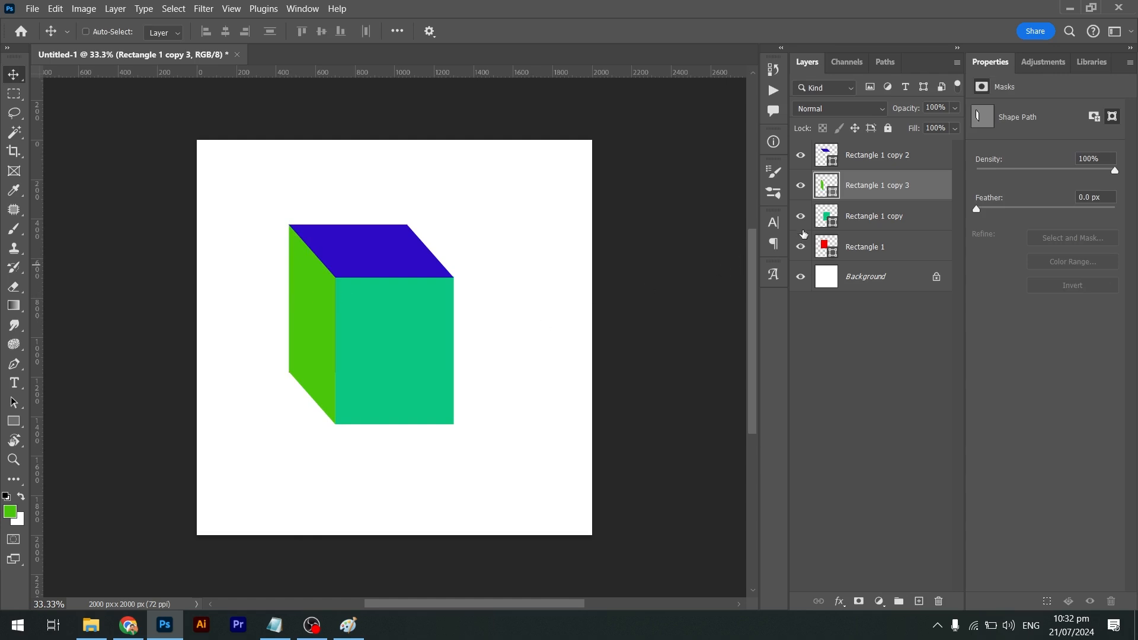
Toggle the visibility of the rectangle layers to examine which face of the cube each one forms
{"action": "left_click", "coordinate": [802, 246], "text": "alt"}
{"action": "left_click_drag", "start_coordinate": [800, 218], "coordinate": [801, 161]}
{"action": "left_click", "coordinate": [802, 250]}
{"action": "left_click", "coordinate": [800, 216]}
{"action": "left_click", "coordinate": [801, 216]}
Select all four rectangle layers together and move the cube down and to the right on the canvas
{"action": "left_click", "coordinate": [938, 249]}
{"action": "left_click", "coordinate": [893, 157], "text": "shift"}
{"action": "left_click_drag", "start_coordinate": [372, 369], "coordinate": [417, 417]}
Sample the front face's green and fill both the back red rectangle and the lime side face with it
{"action": "left_click", "coordinate": [901, 253]}
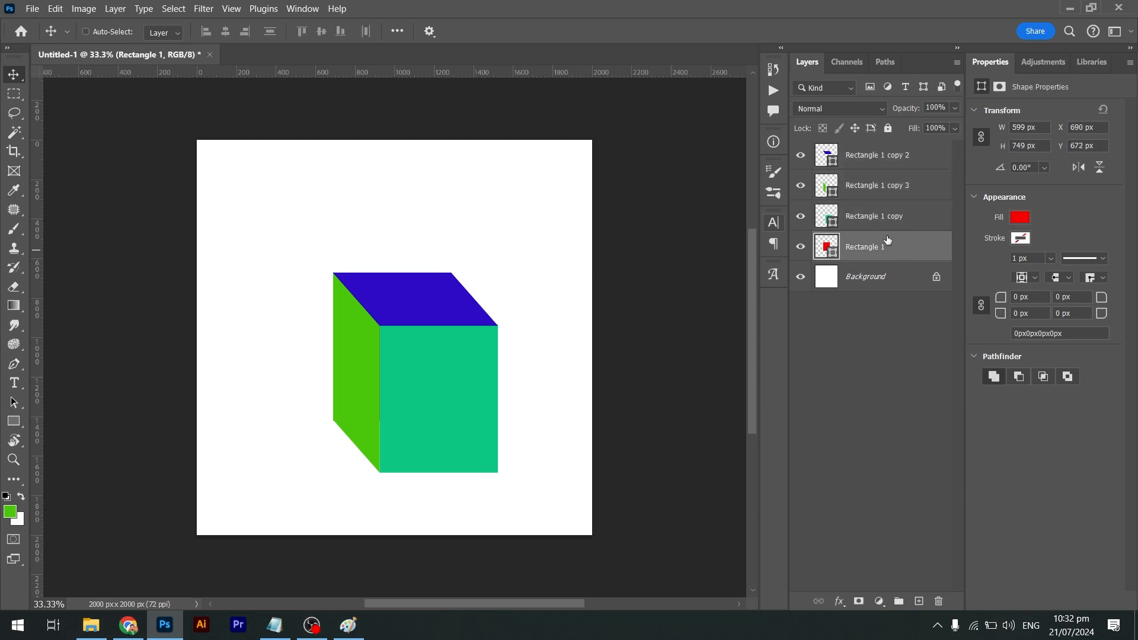
{"action": "key", "text": "i"}
{"action": "left_click", "coordinate": [464, 381]}
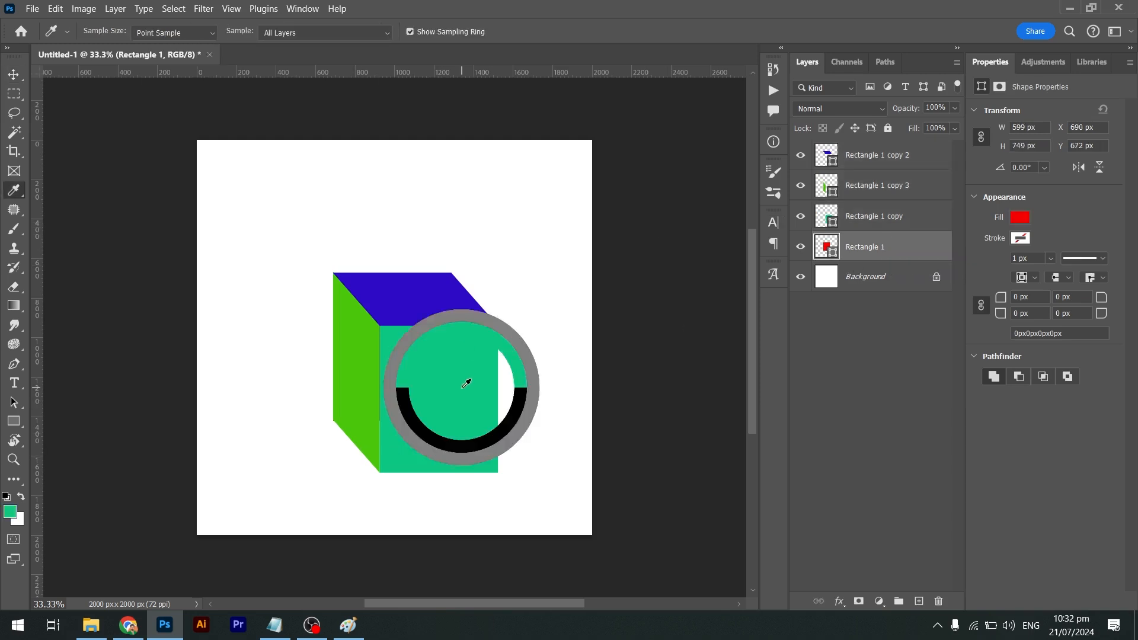
{"action": "key", "text": "alt+BackSpace"}
{"action": "left_click", "coordinate": [363, 375], "text": "ctrl"}
{"action": "key", "text": "alt+BackSpace"}
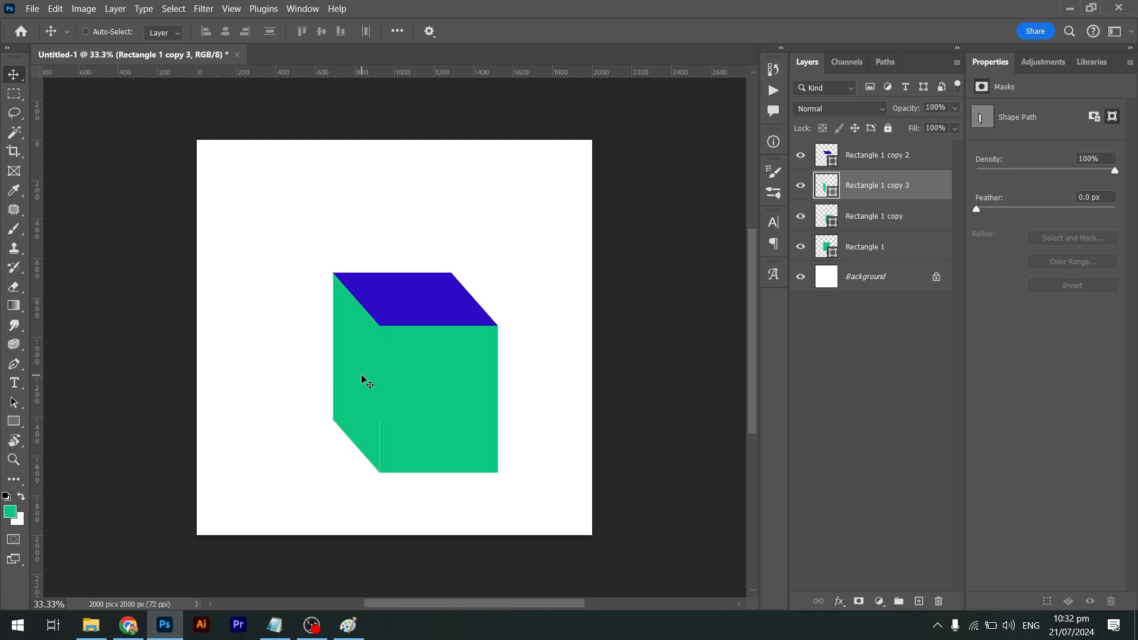
Fill the cube's blue top face with the same green as the front and side faces
{"action": "left_click", "coordinate": [373, 313], "text": "ctrl"}
{"action": "key", "text": "alt+BackSpace"}
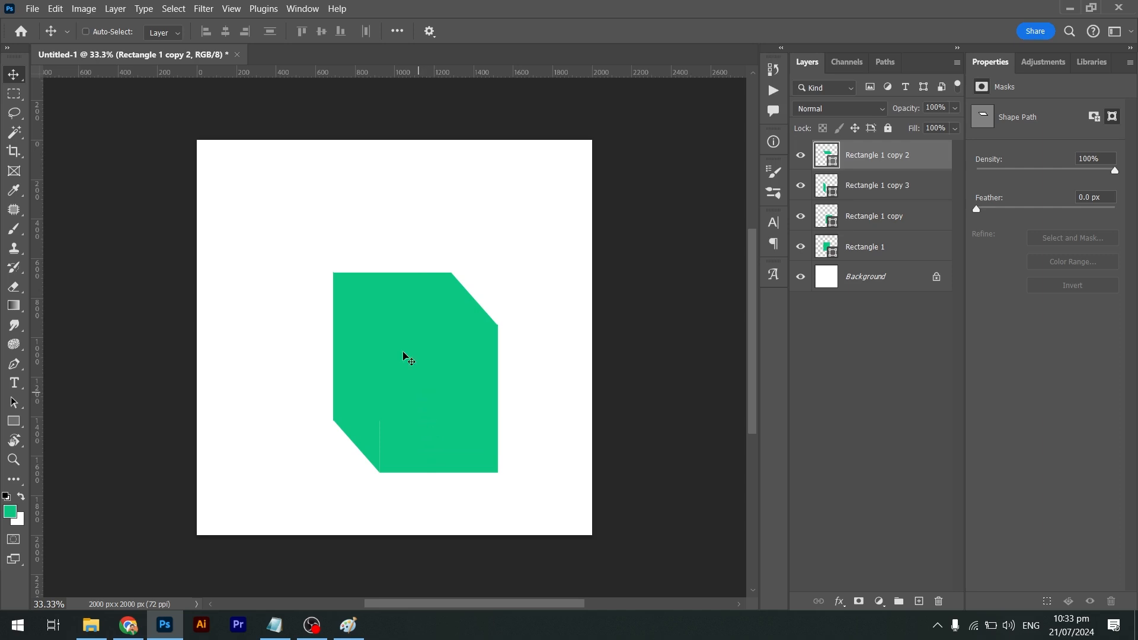
{"action": "key", "text": "ctrl"}
{"action": "key", "text": "ctrl"}
{"action": "key", "text": "ctrl"}
{"action": "key", "text": "ctrl"}
Set the foreground colour to the brighter green 0bf09d and fill the cube's top face with it
{"action": "left_click", "coordinate": [11, 513]}
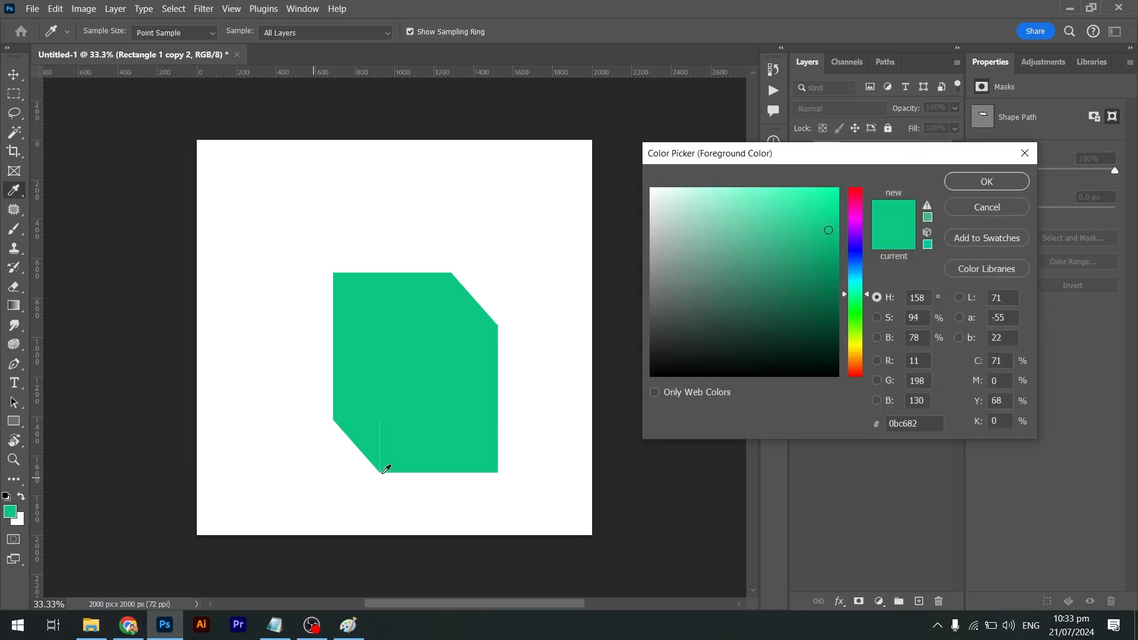
{"action": "left_click_drag", "start_coordinate": [829, 230], "coordinate": [830, 199]}
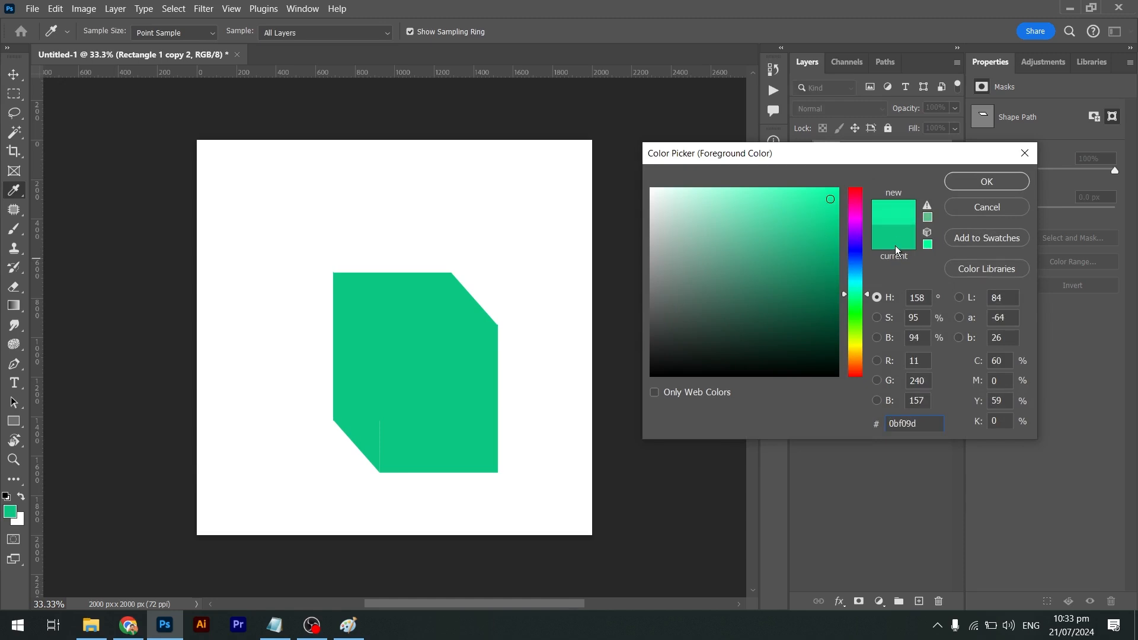
{"action": "left_click", "coordinate": [968, 180]}
{"action": "key", "text": "v"}
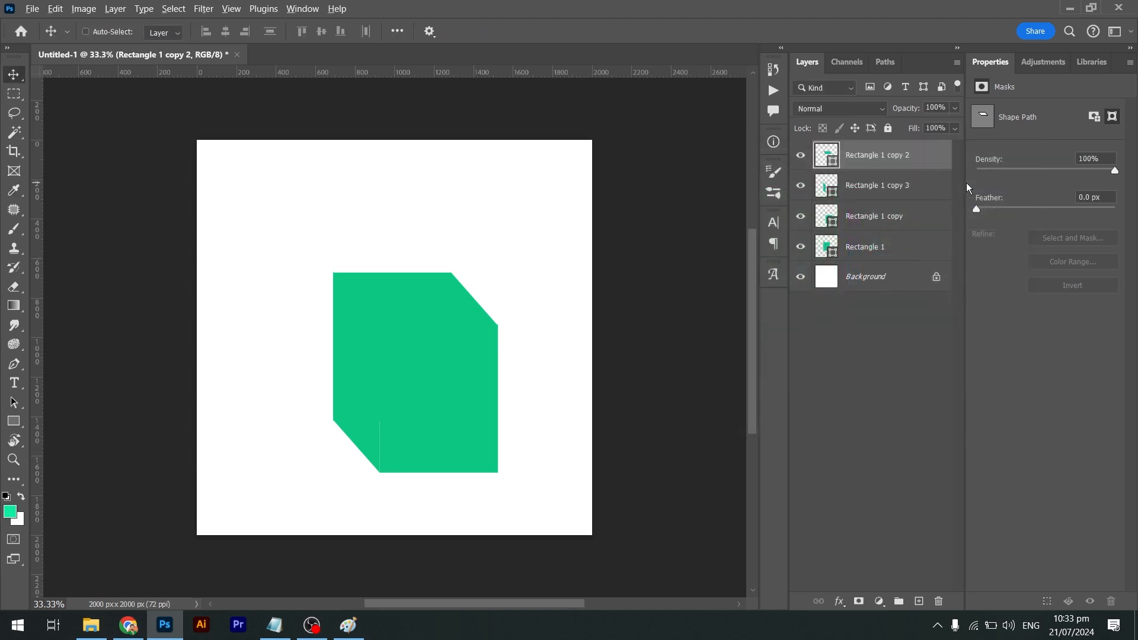
{"action": "key", "text": "alt+BackSpace"}
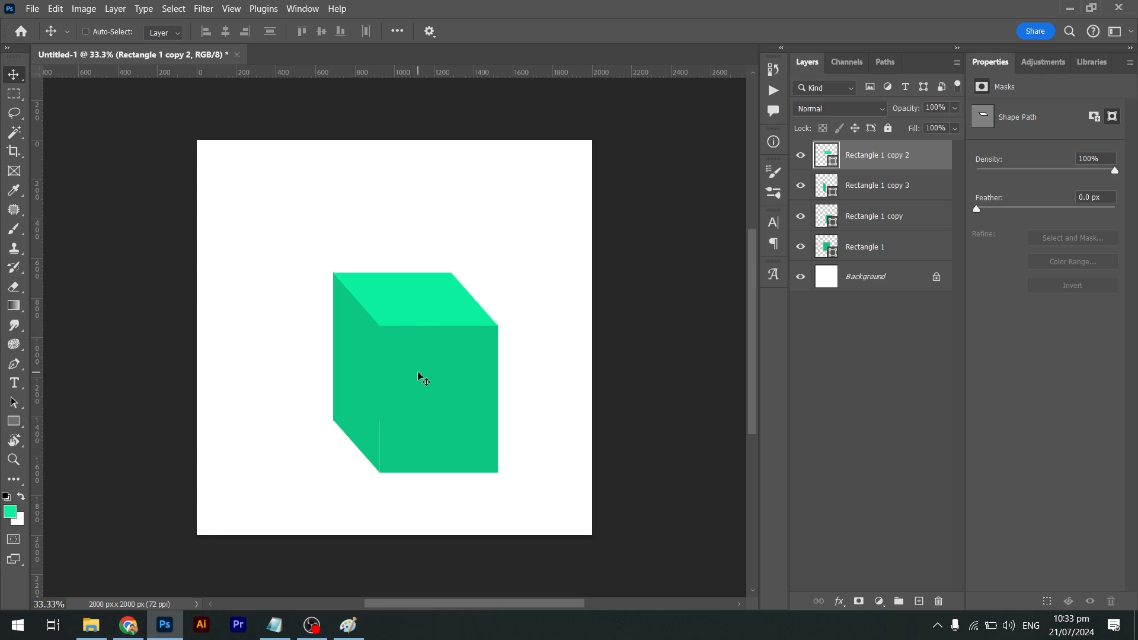
Fill the cube's side face with a green slightly darker than the front face
{"action": "left_click", "coordinate": [367, 385], "text": "ctrl"}
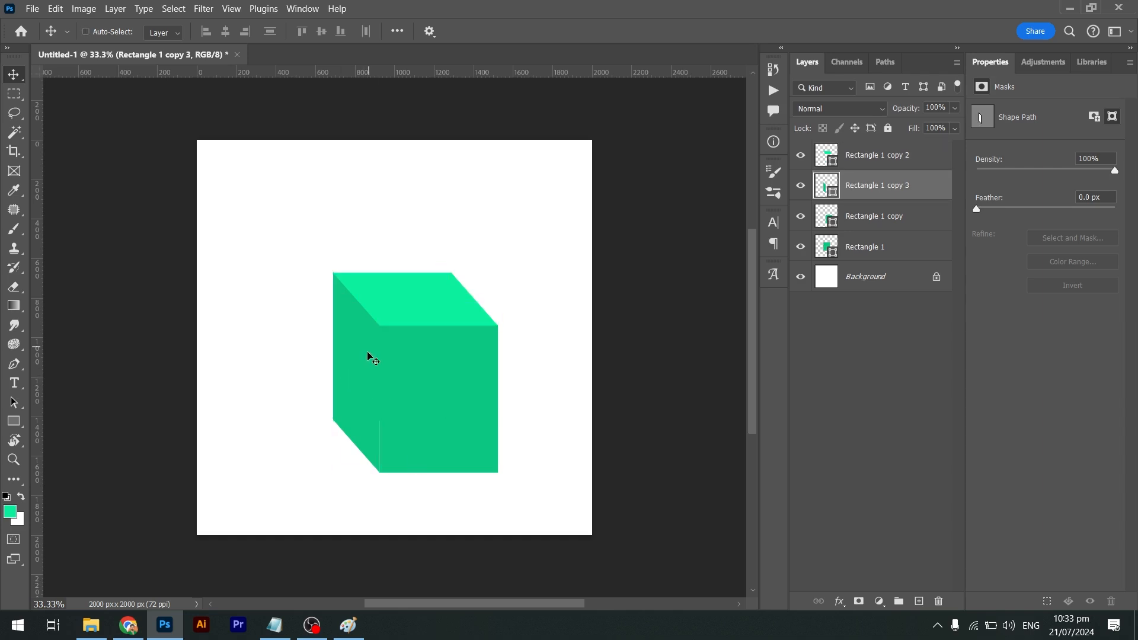
{"action": "left_click", "coordinate": [10, 511]}
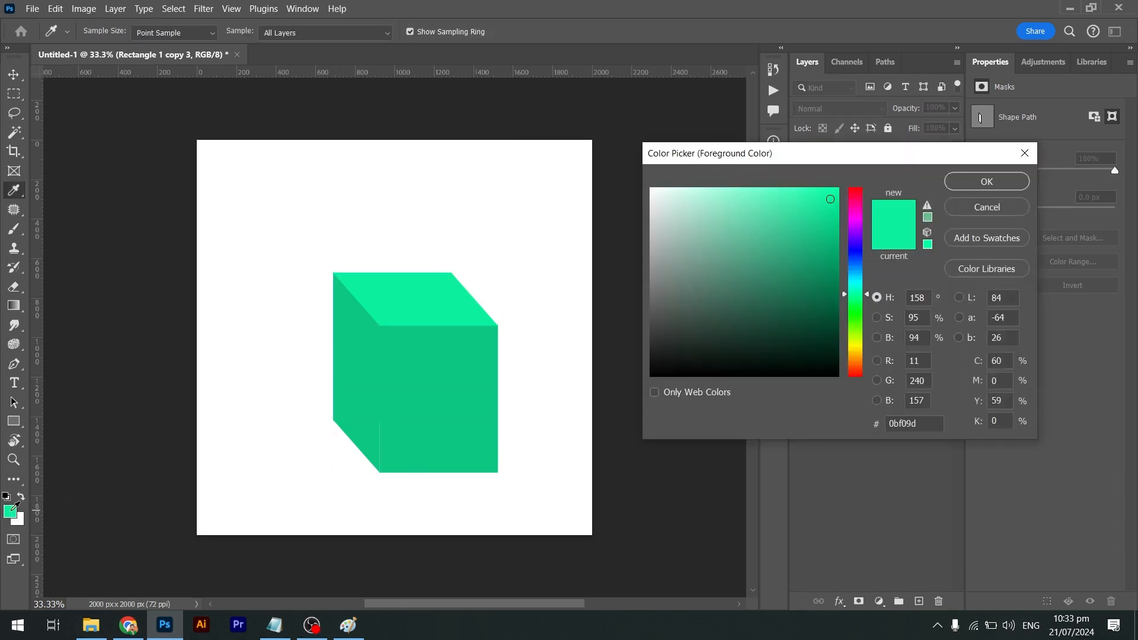
{"action": "left_click_drag", "start_coordinate": [829, 200], "coordinate": [828, 237]}
{"action": "key", "text": "Return"}
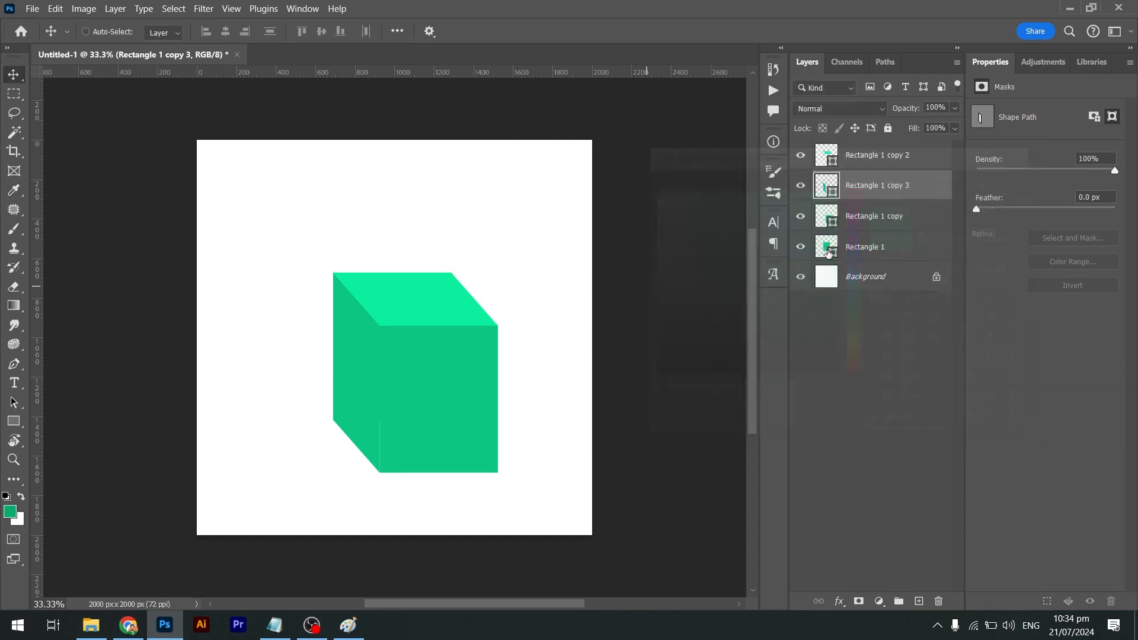
{"action": "key", "text": "alt+BackSpace"}
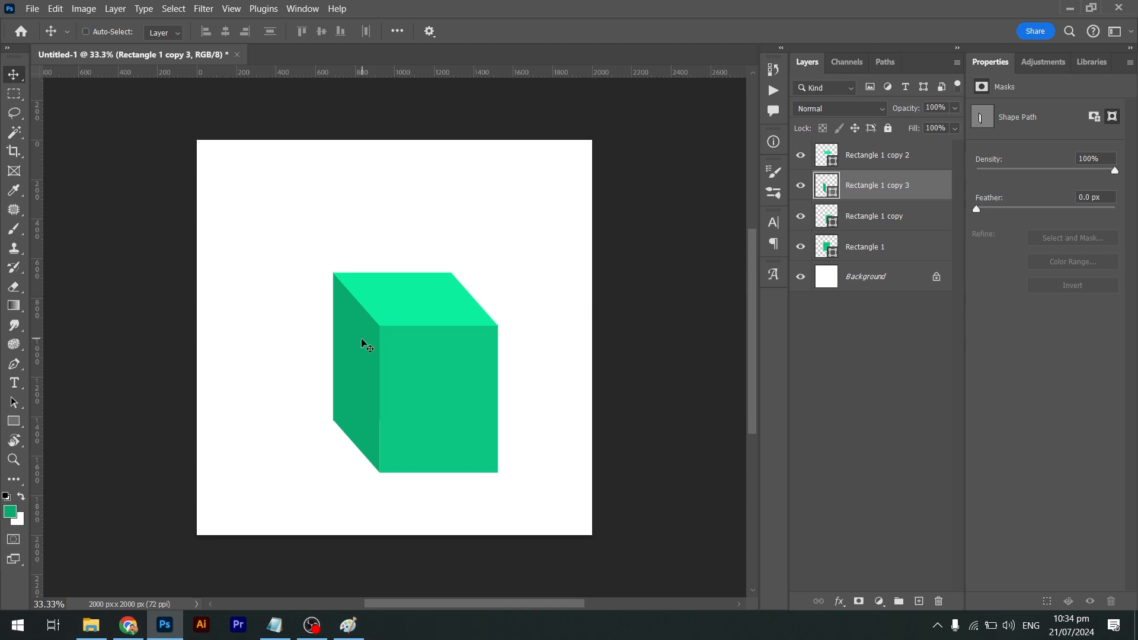
Set the foreground colour to blue 071ec7 and fill the cube's front face with it
{"action": "key", "text": "i"}
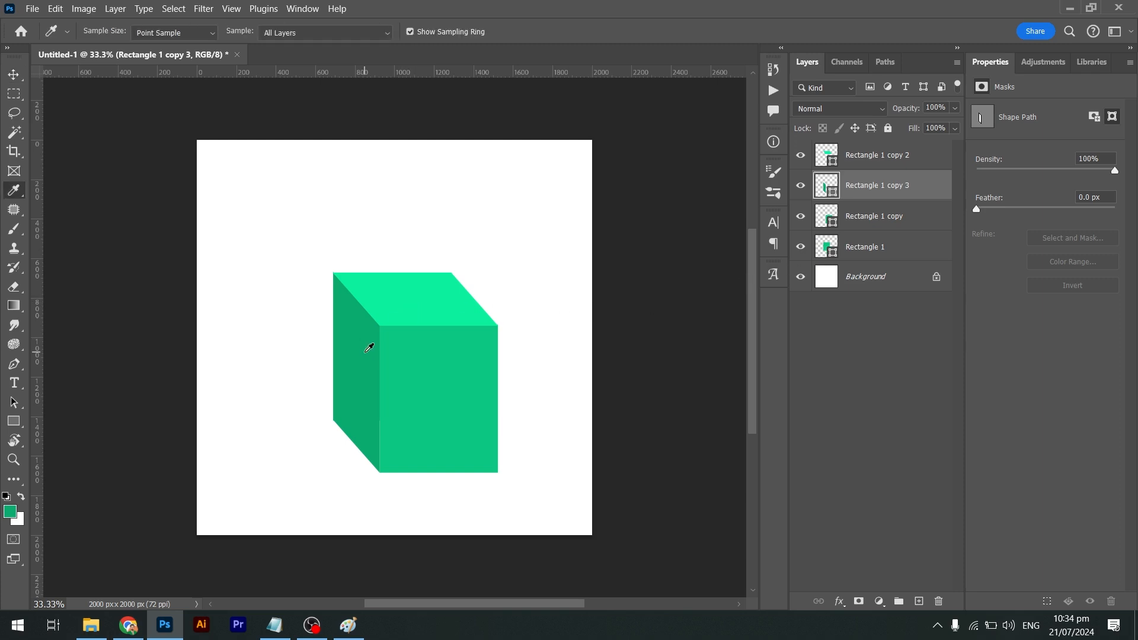
{"action": "left_click", "coordinate": [12, 520]}
{"action": "mouse_move", "coordinate": [847, 252]}
{"action": "left_mouse_down"}
{"action": "mouse_move", "coordinate": [844, 213]}
{"action": "mouse_move", "coordinate": [852, 254]}
{"action": "left_mouse_up"}
{"action": "left_click", "coordinate": [831, 229]}
{"action": "key", "text": "Return"}
{"action": "key", "text": "v"}
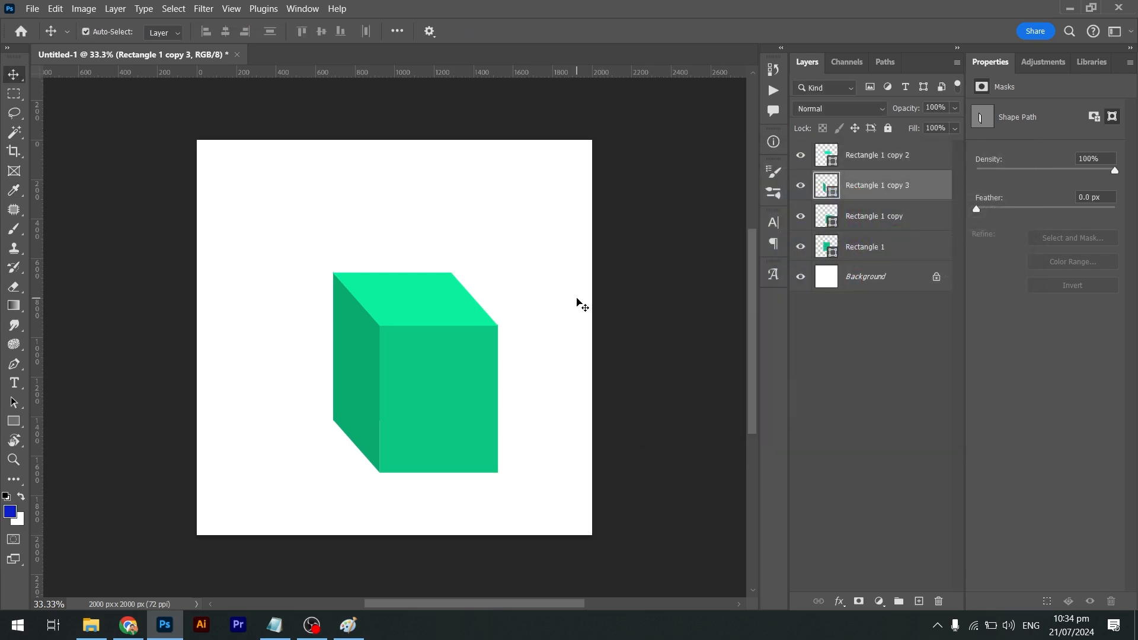
{"action": "left_click", "coordinate": [457, 381]}
{"action": "key", "text": "alt+BackSpace"}
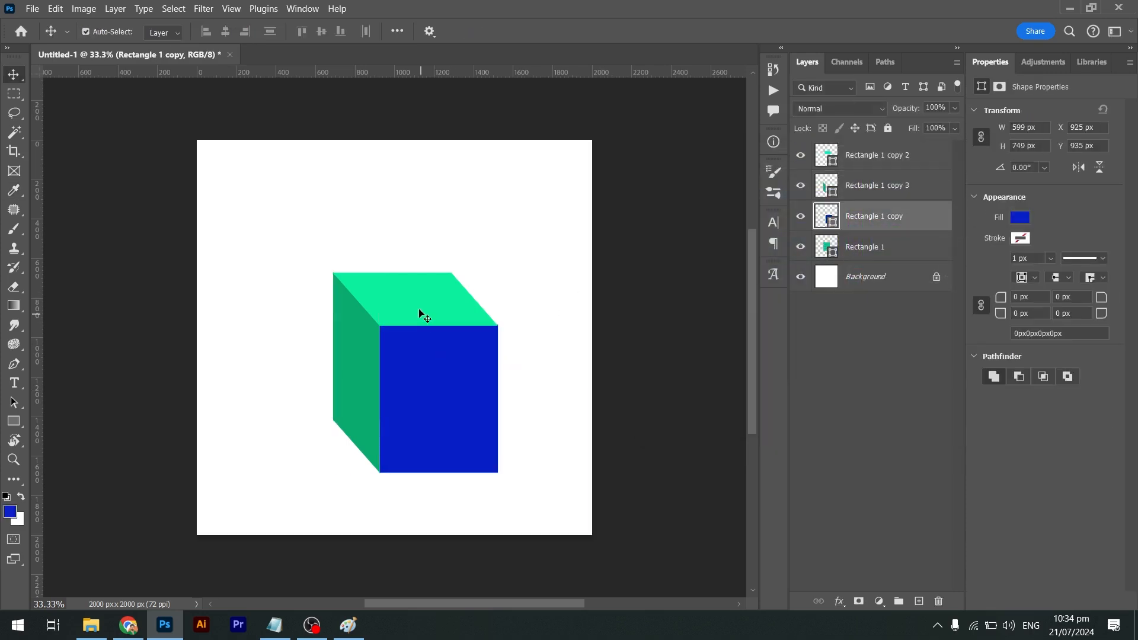
Fill the cube's top face and side face with the same blue as the front
{"action": "left_click", "coordinate": [419, 310]}
{"action": "key", "text": "alt+BackSpace"}
{"action": "left_click", "coordinate": [364, 348]}
{"action": "key", "text": "alt+BackSpace"}
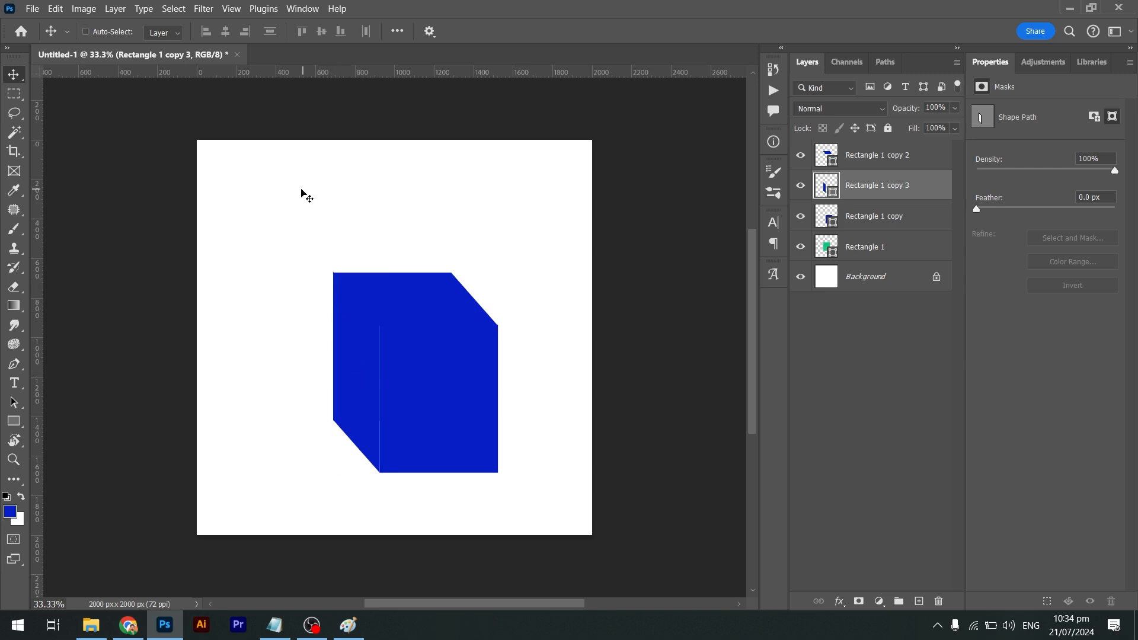
{"action": "key", "text": "ctrl"}
Brighten the side face's blue to 1631ff and refine it to 0f2af4
{"action": "left_click", "coordinate": [9, 512]}
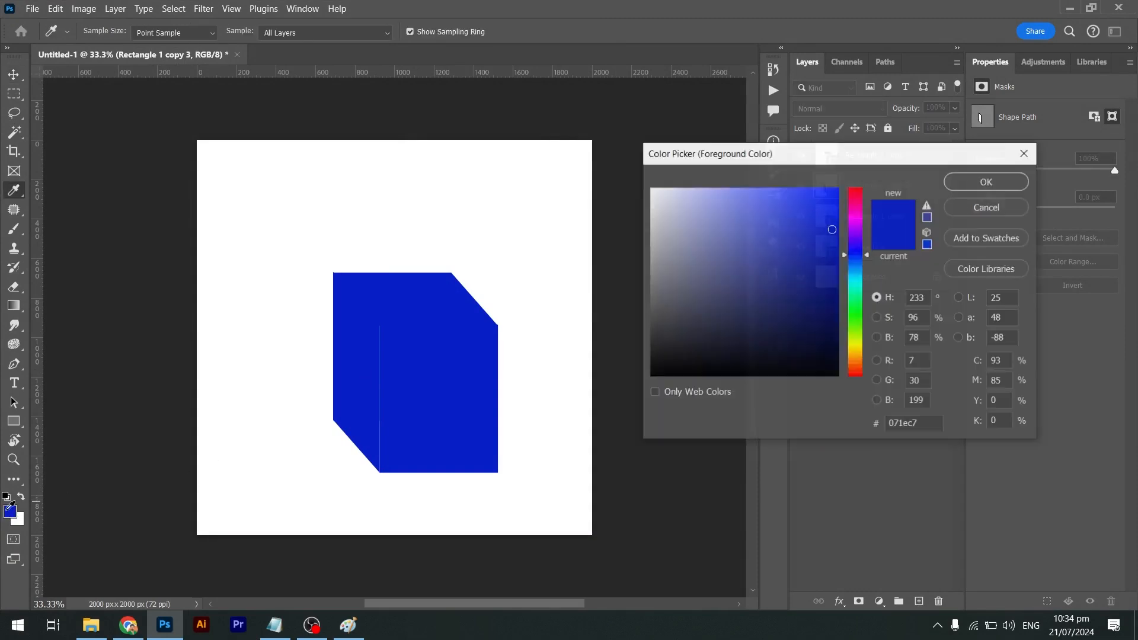
{"action": "mouse_move", "coordinate": [832, 229]}
{"action": "left_mouse_down"}
{"action": "mouse_move", "coordinate": [833, 183]}
{"action": "mouse_move", "coordinate": [822, 179]}
{"action": "left_mouse_up"}
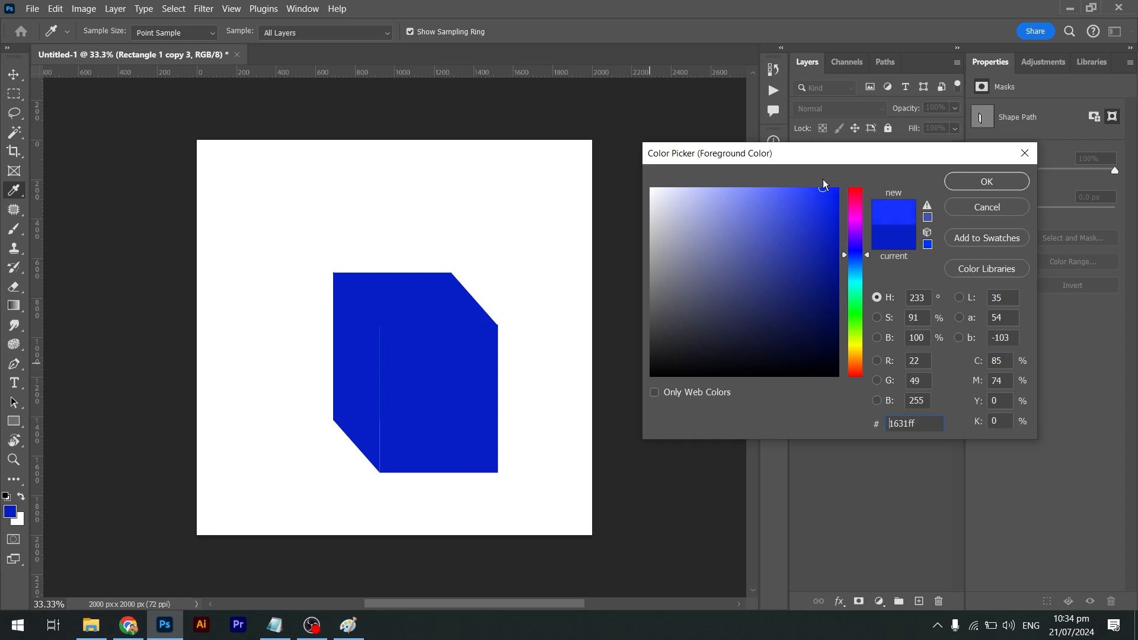
{"action": "key", "text": "Return"}
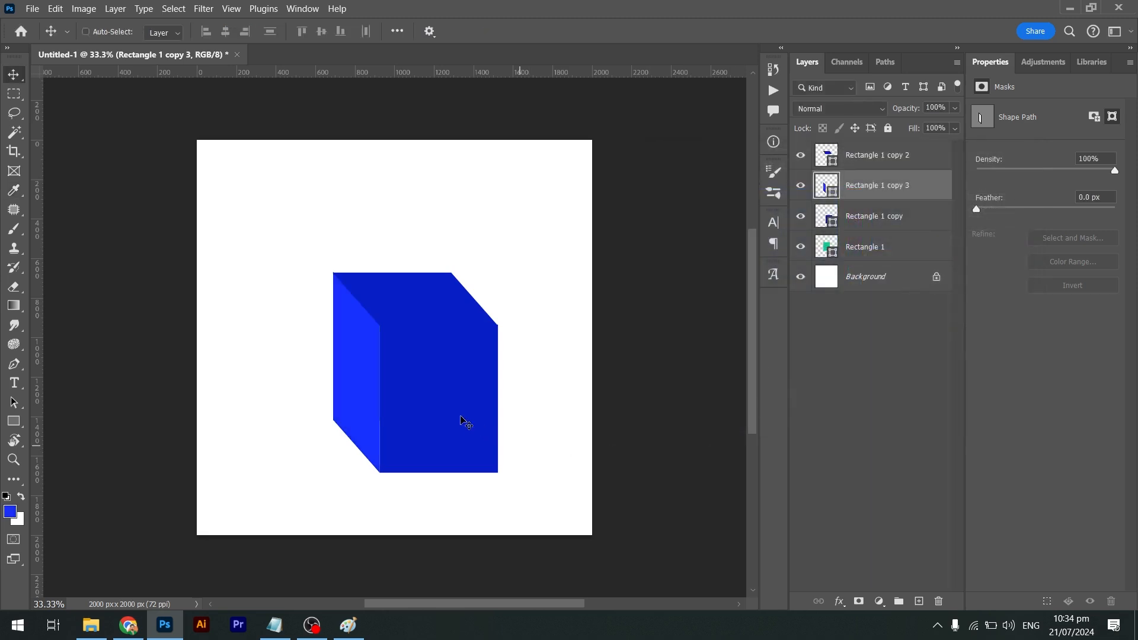
{"action": "left_click", "coordinate": [10, 511]}
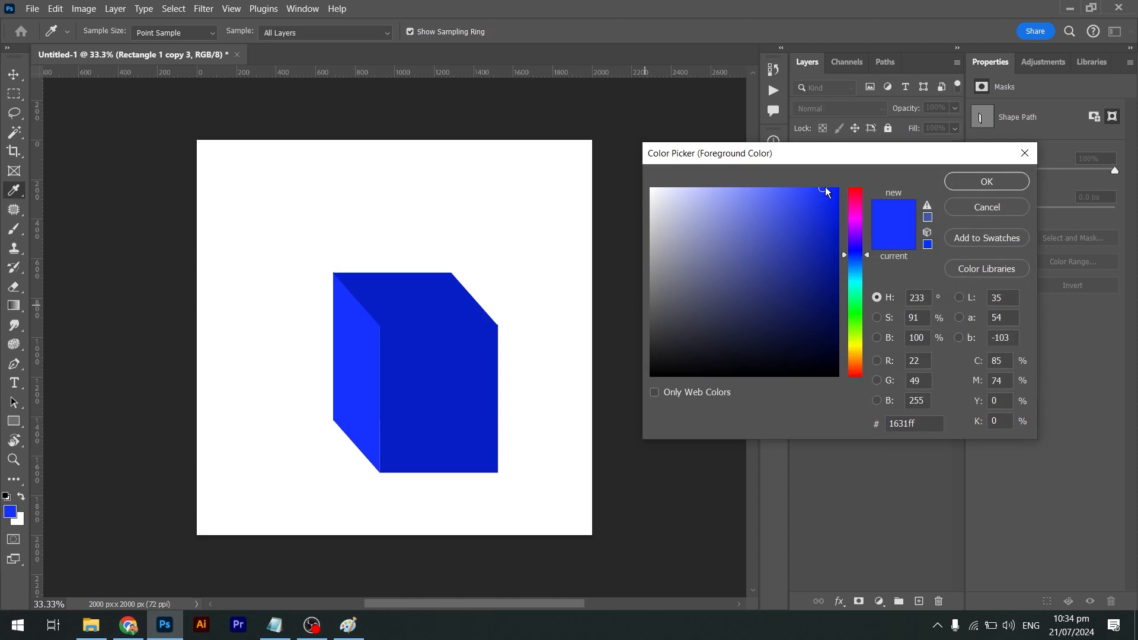
{"action": "left_click", "coordinate": [827, 196]}
{"action": "key", "text": "Return"}
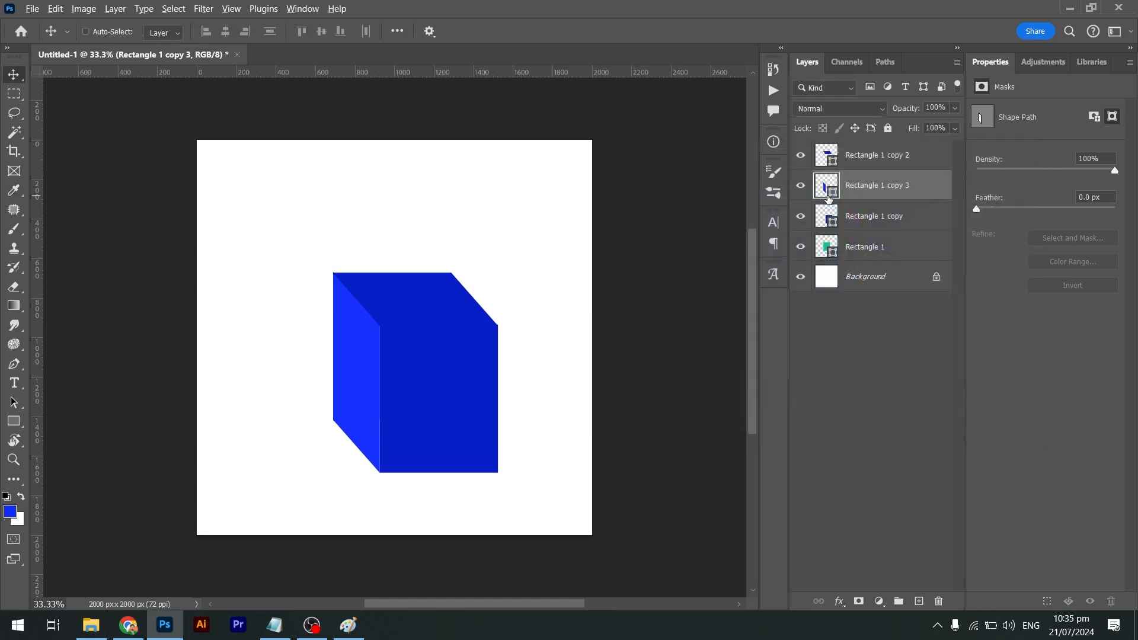
Darken the top face's blue to 0e20a9 and deepen it further to 0c1980
{"action": "left_click", "coordinate": [427, 314], "text": "ctrl"}
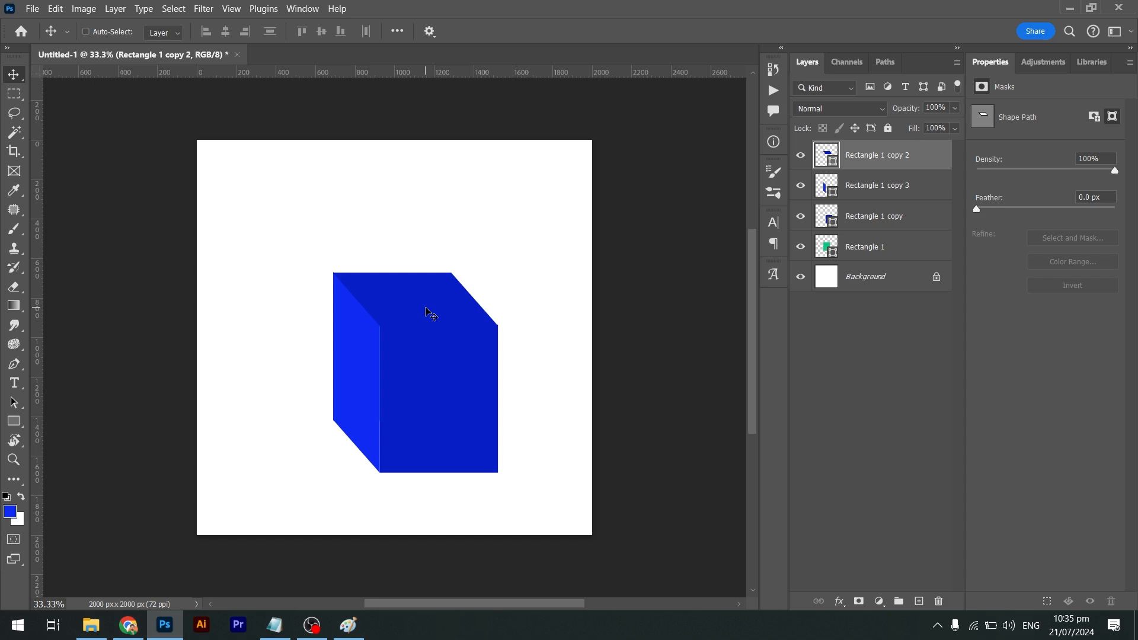
{"action": "left_click", "coordinate": [11, 514]}
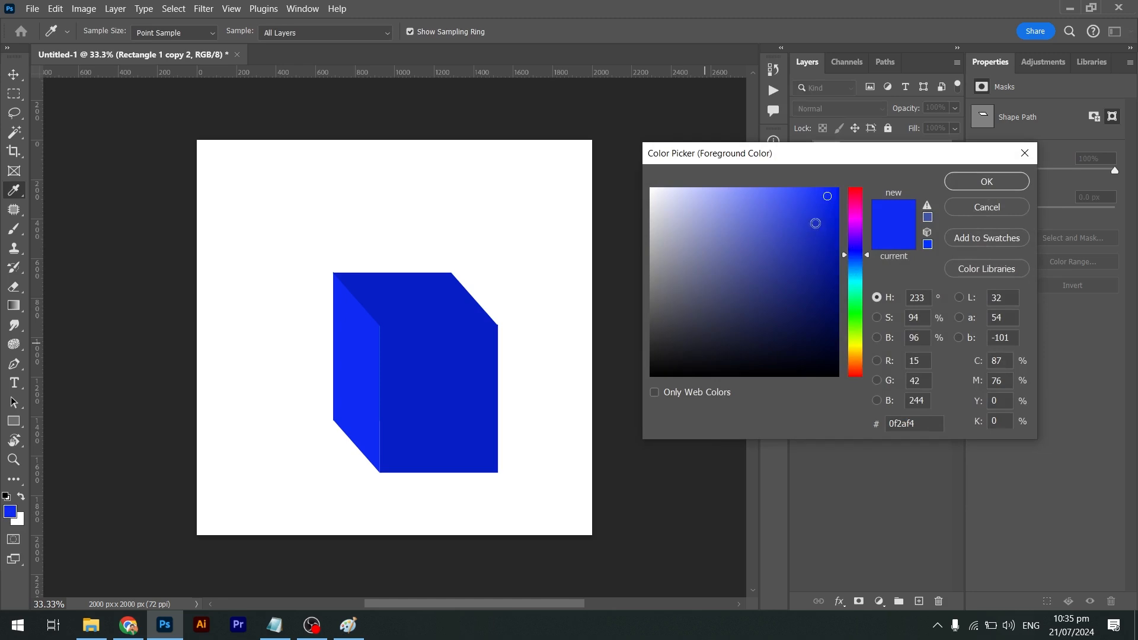
{"action": "left_click", "coordinate": [889, 423]}
{"action": "type", "text": "0f22b0"}
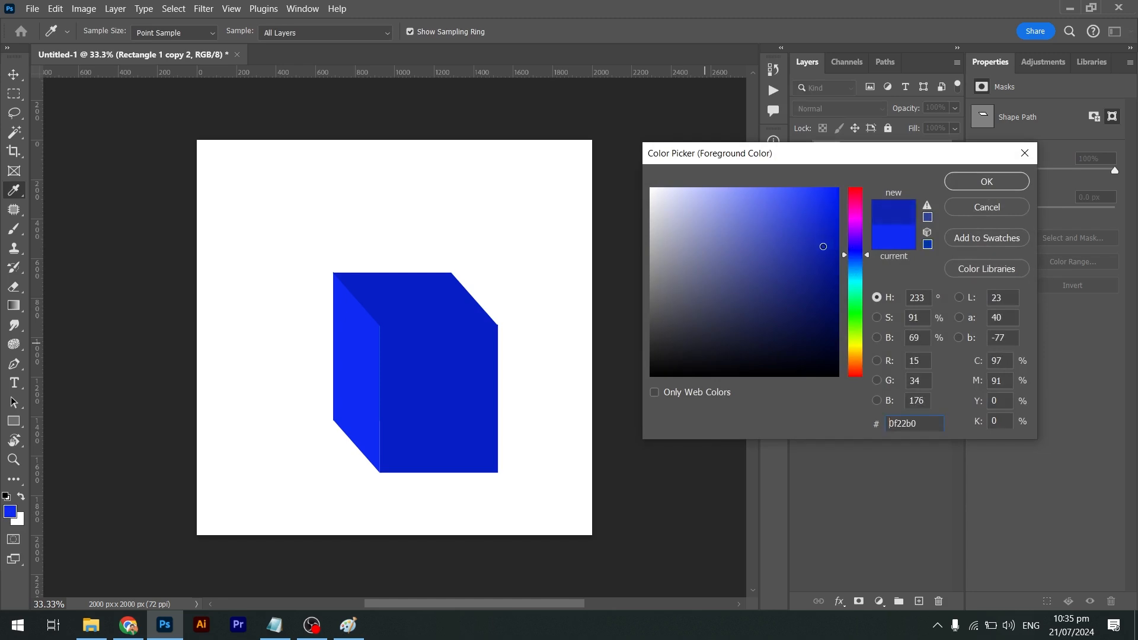
{"action": "key", "text": "Return"}
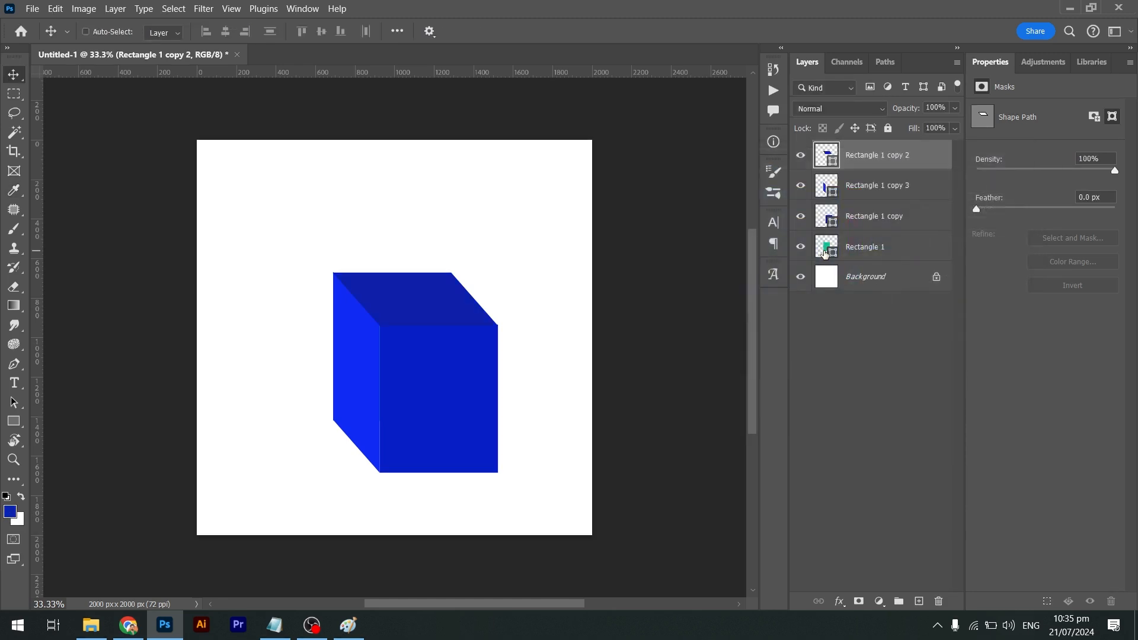
{"action": "left_click", "coordinate": [6, 516]}
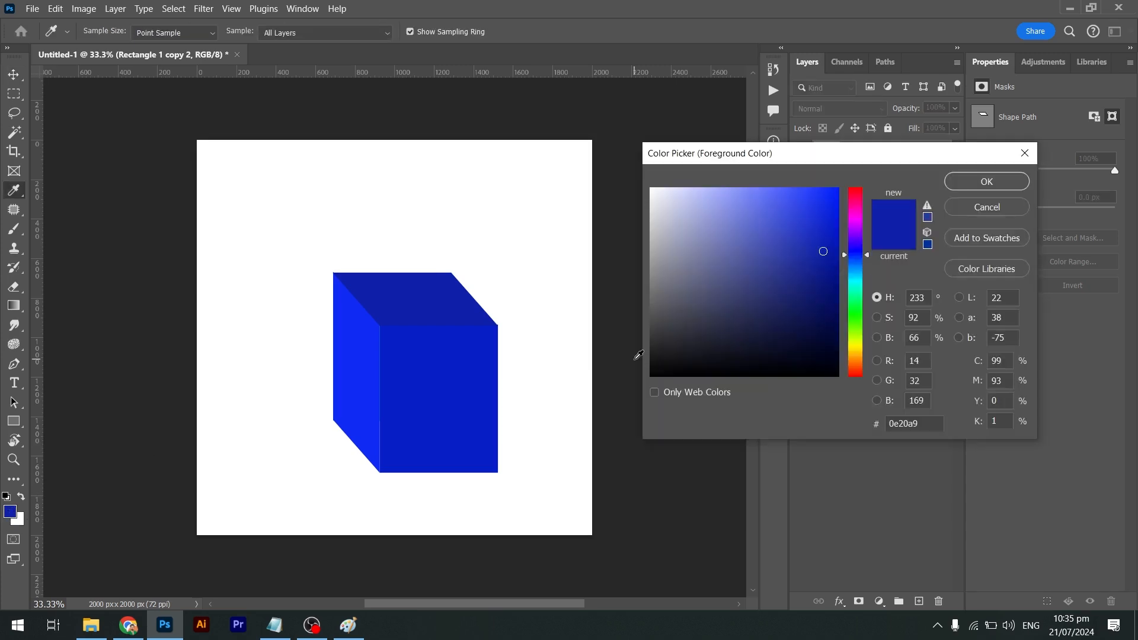
{"action": "left_click_drag", "start_coordinate": [823, 269], "coordinate": [821, 282]}
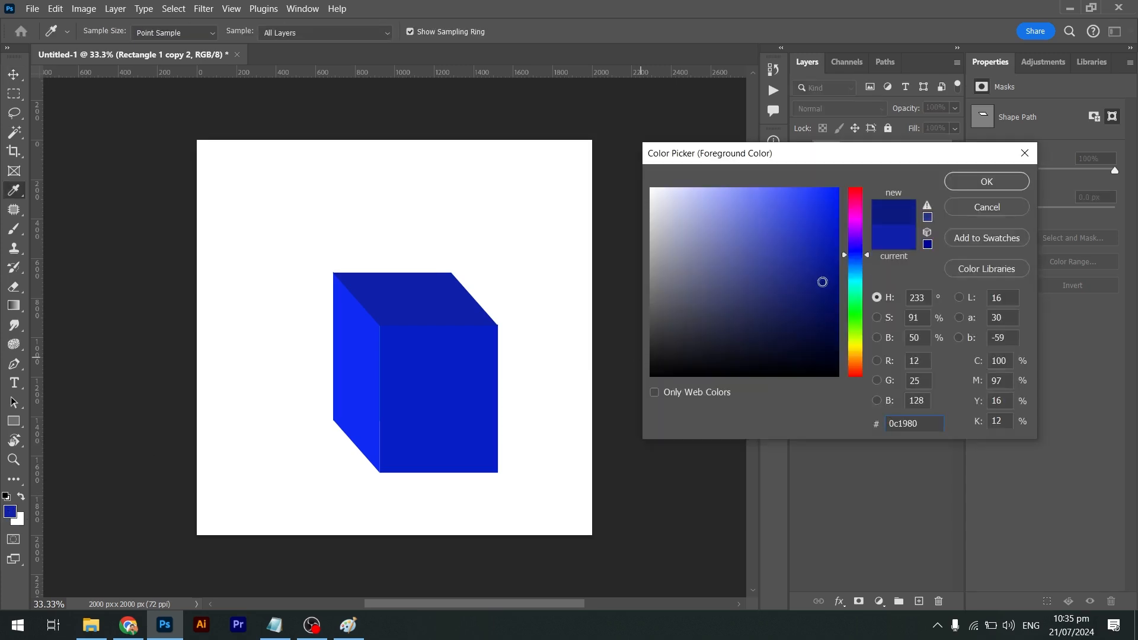
{"action": "key", "text": "Return"}
{"action": "key", "text": "alt+BackSpace"}
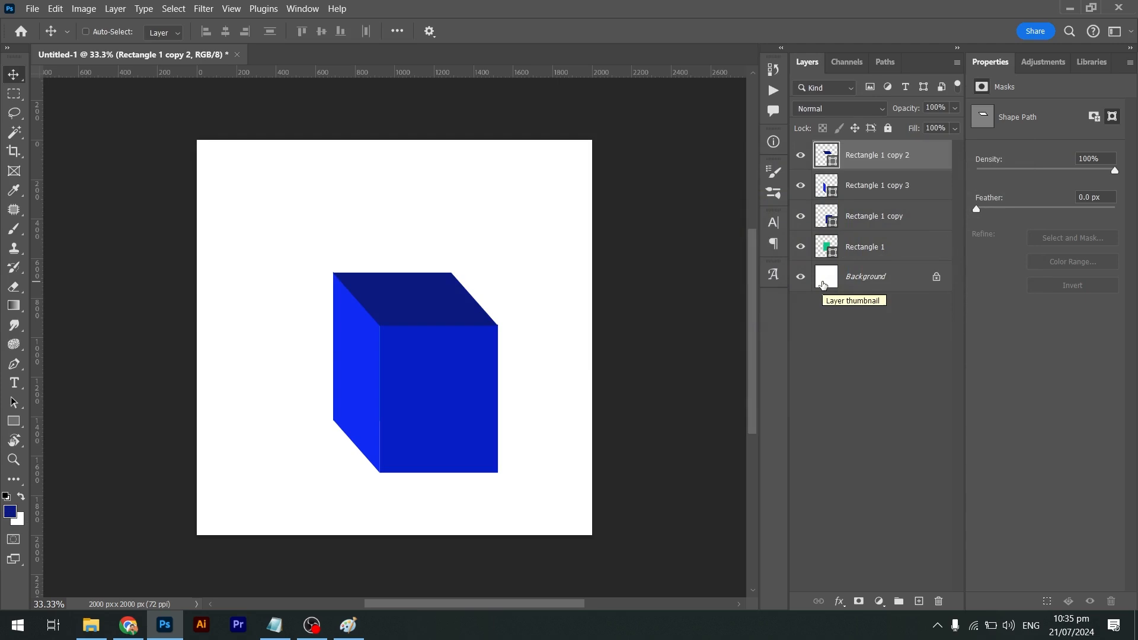
Fill the cube's front face with the dark navy 0b1565
{"action": "left_click", "coordinate": [483, 417], "text": "ctrl"}
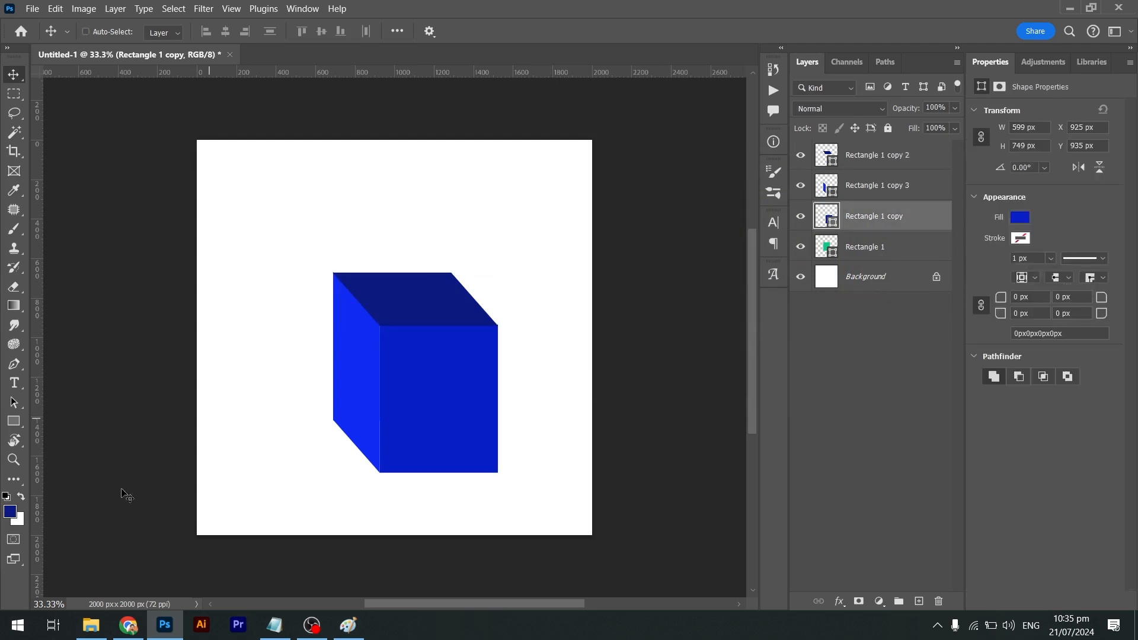
{"action": "left_click", "coordinate": [17, 509]}
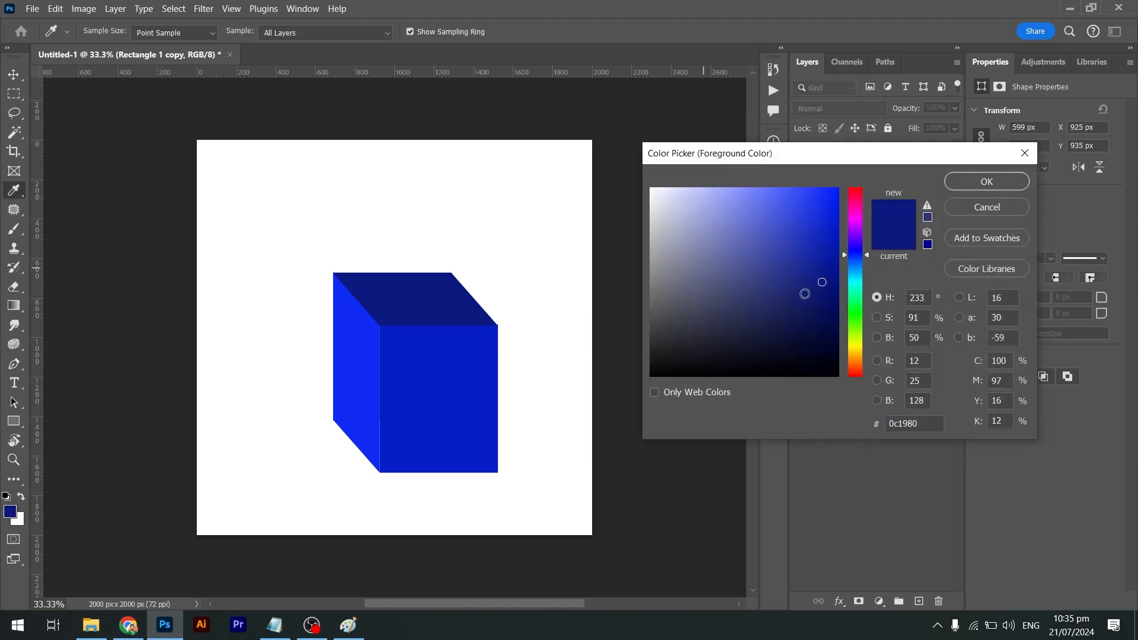
{"action": "left_click_drag", "start_coordinate": [820, 282], "coordinate": [820, 300]}
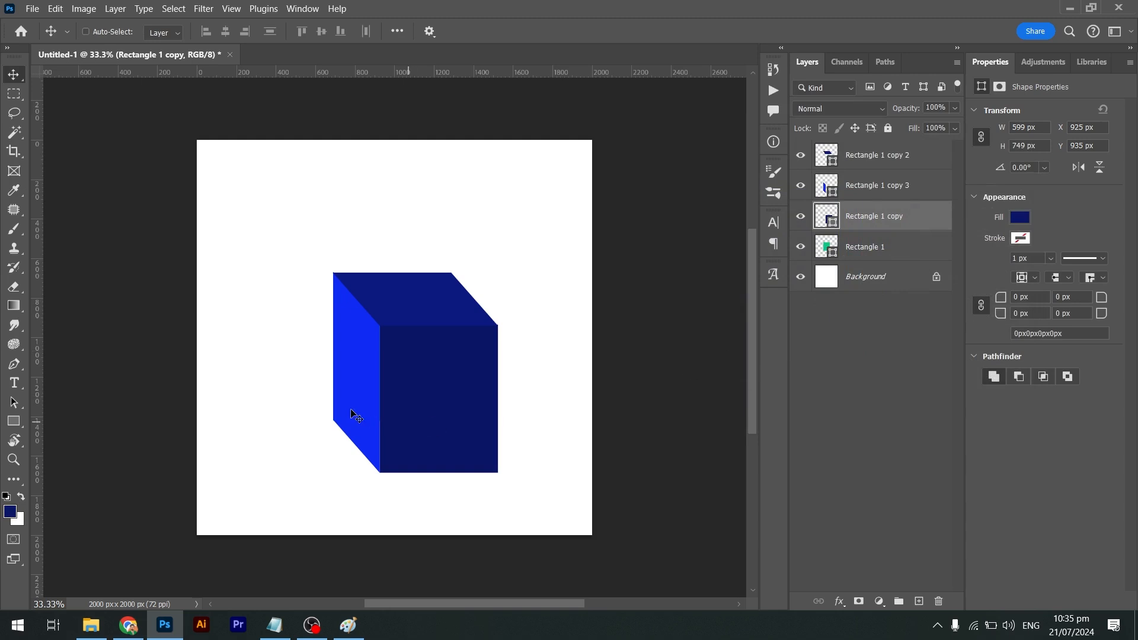
Fill the cube's top face with a navy slightly darker than the front face
{"action": "left_click", "coordinate": [411, 315], "text": "ctrl"}
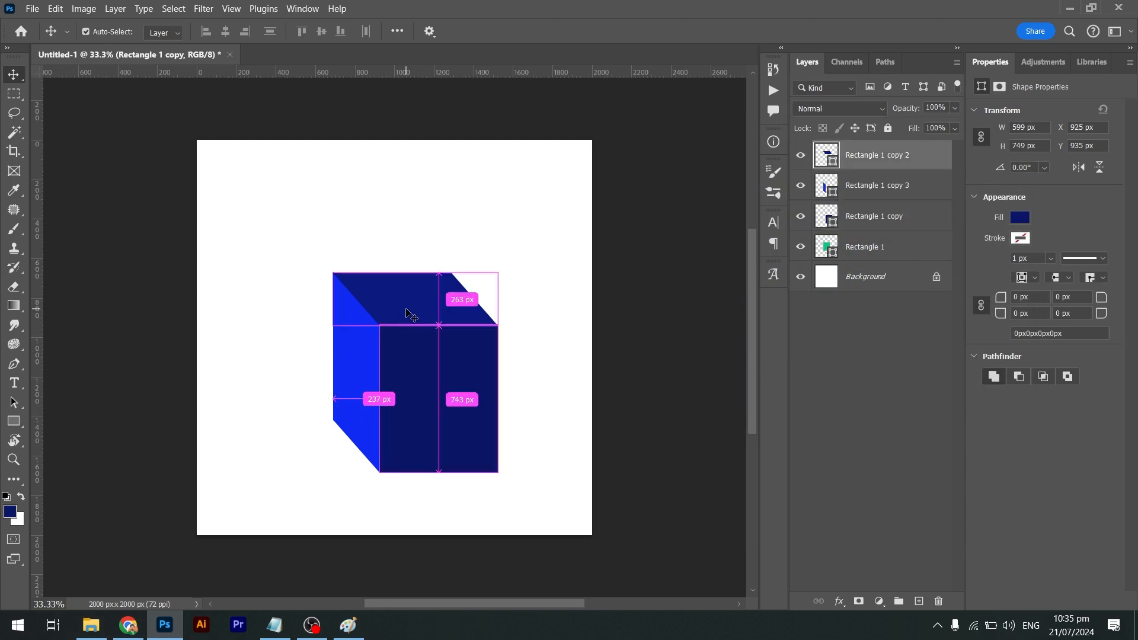
{"action": "left_click", "coordinate": [11, 509]}
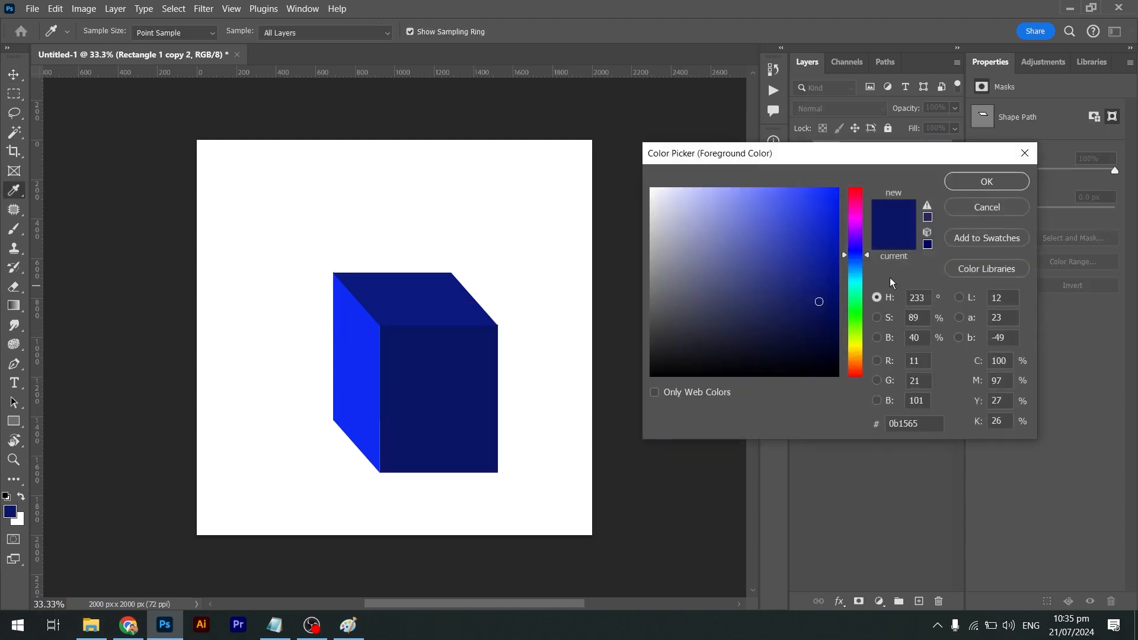
{"action": "left_click_drag", "start_coordinate": [817, 302], "coordinate": [818, 311]}
{"action": "key", "text": "Return"}
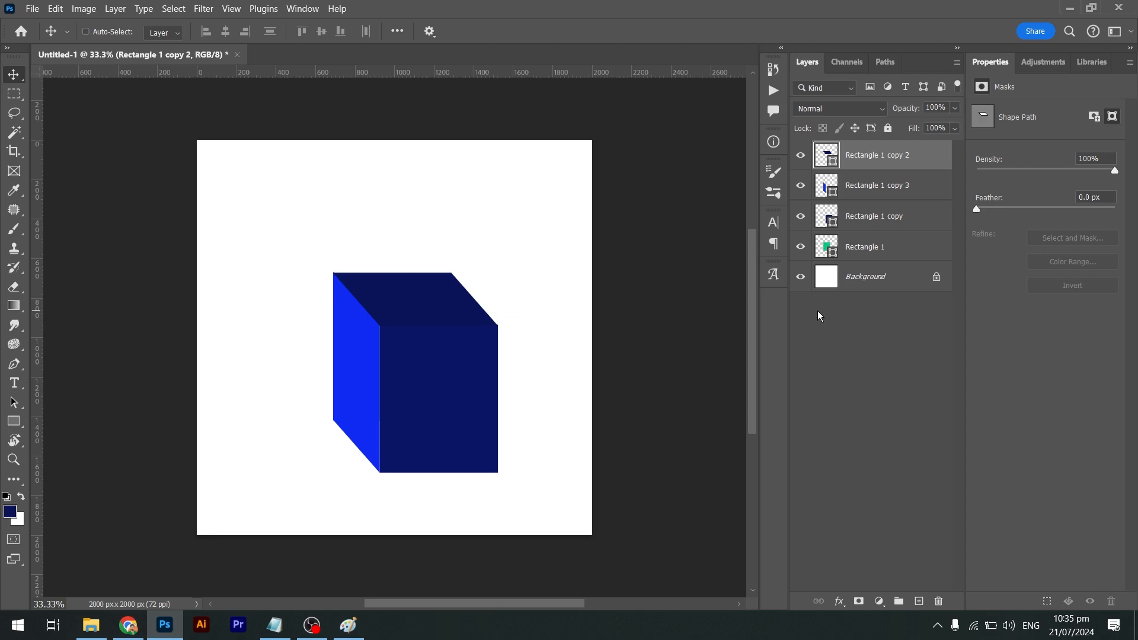
Group all four rectangle layers and switch the group's visibility off and on to check it
{"action": "left_click", "coordinate": [907, 246], "text": "shift"}
{"action": "key", "text": "ctrl+g"}
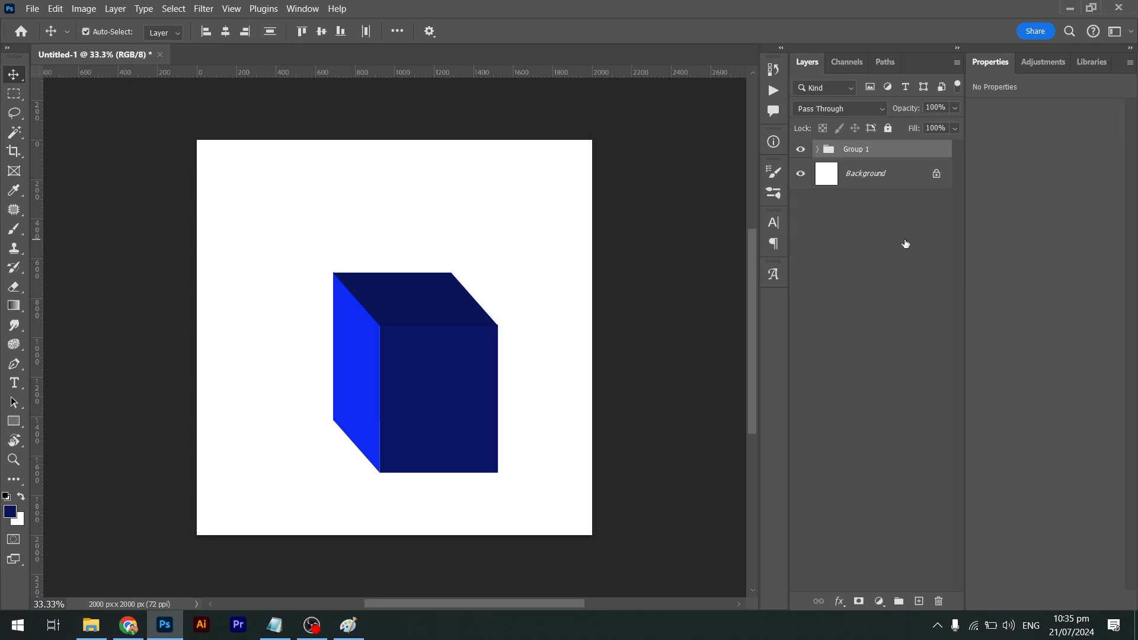
{"action": "left_click", "coordinate": [801, 149]}
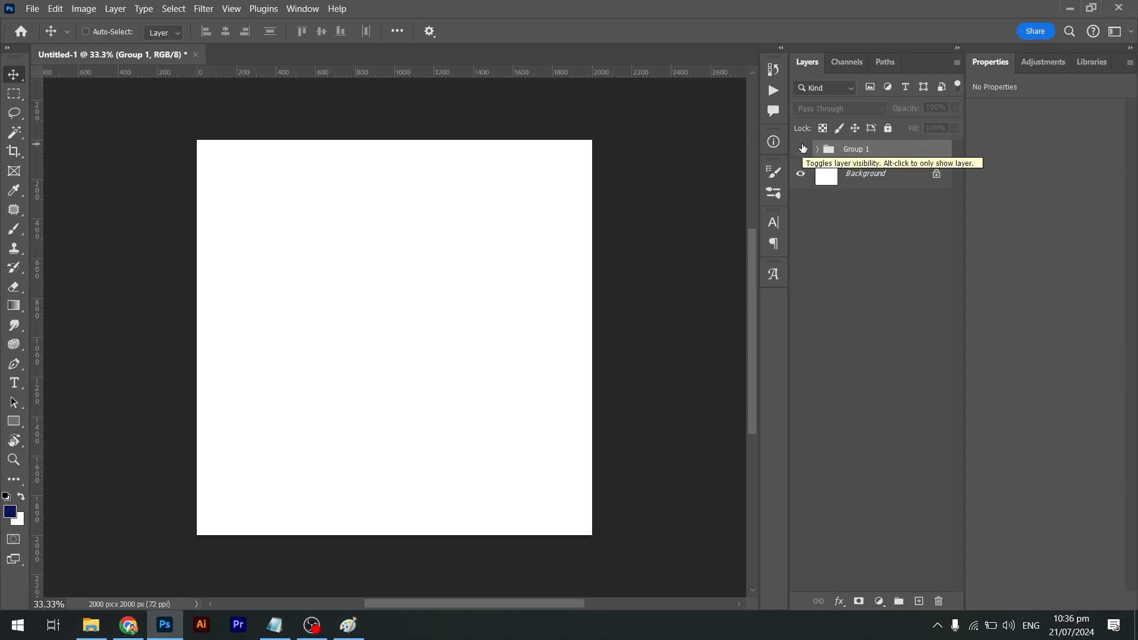
{"action": "left_click", "coordinate": [802, 149]}
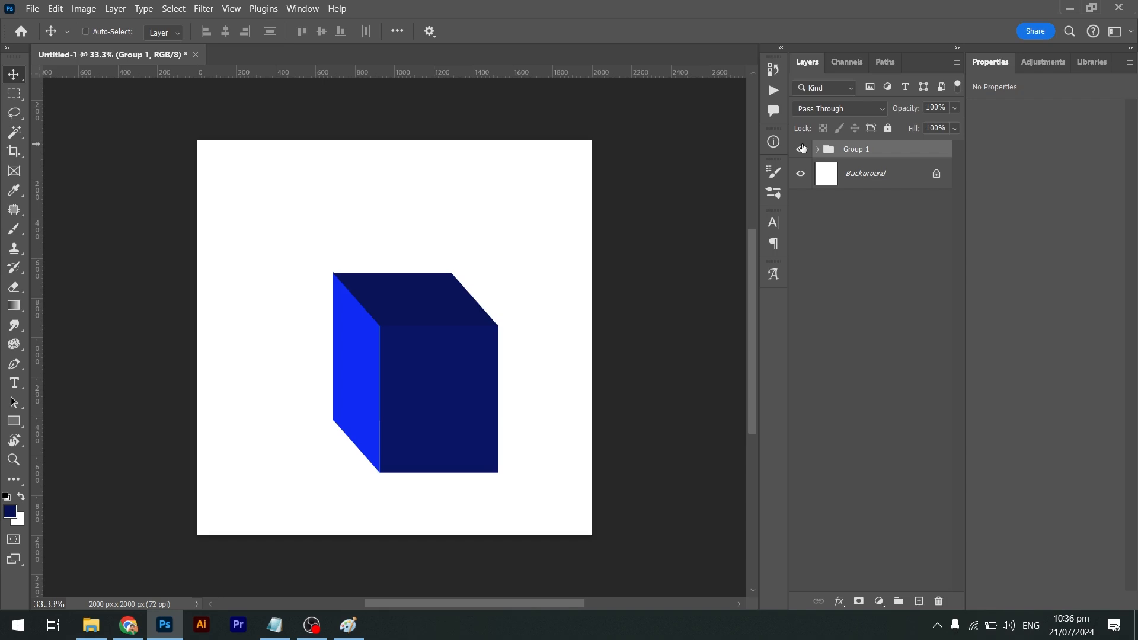
Duplicate the cube group and hide the original group beneath the copy
{"action": "key", "text": "ctrl+j"}
{"action": "left_click", "coordinate": [801, 168]}
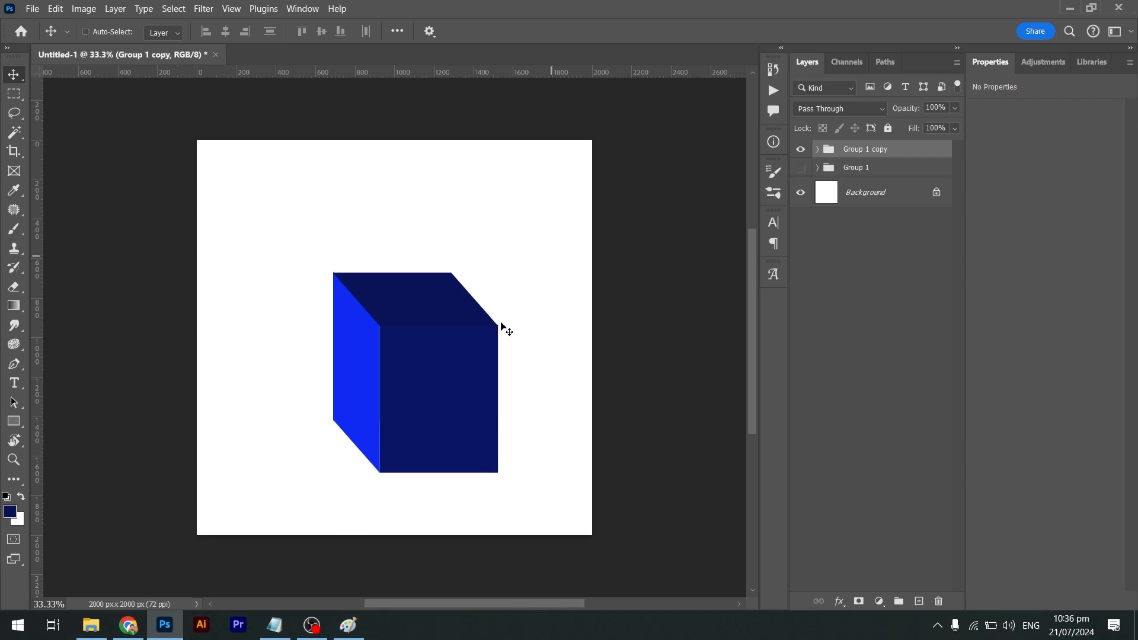
Scale the duplicated cube group up to about 162% and move it to the canvas's lower-left area, cropping its base at the bottom edge
{"action": "left_click_drag", "start_coordinate": [457, 439], "coordinate": [426, 523]}
{"action": "key", "text": "ctrl+t"}
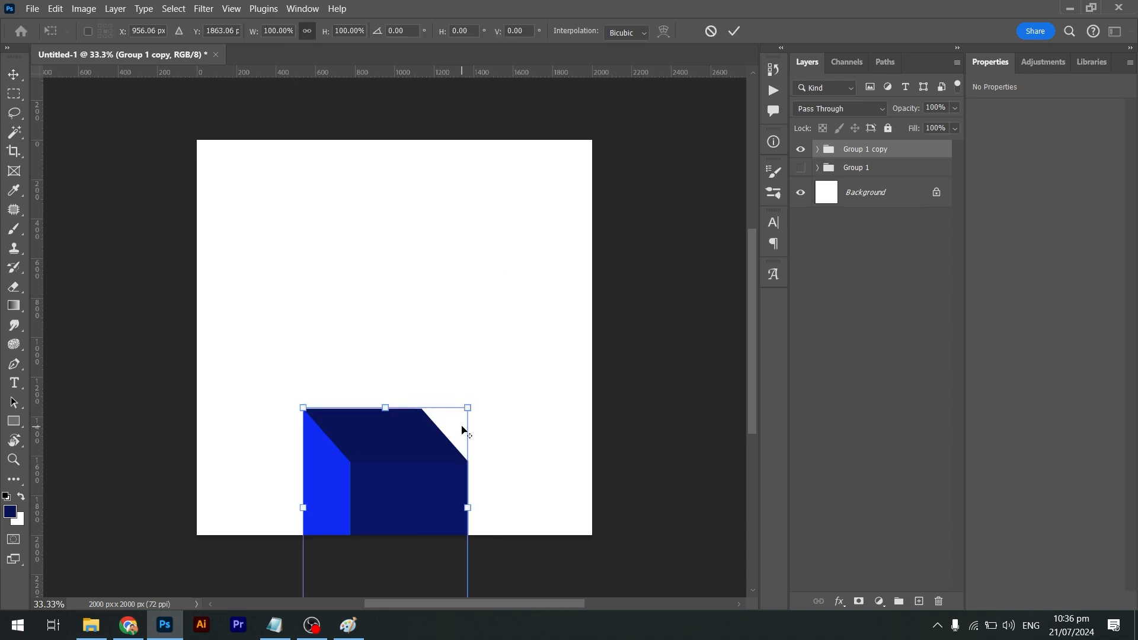
{"action": "left_click_drag", "start_coordinate": [467, 408], "coordinate": [582, 291]}
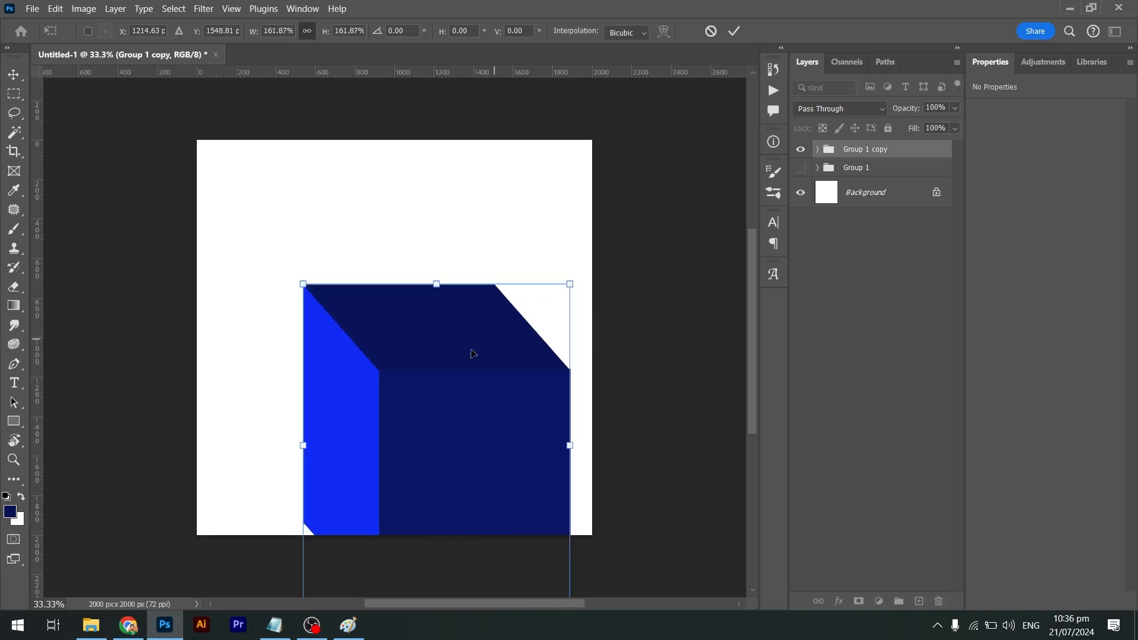
{"action": "key", "text": "Return"}
{"action": "left_click_drag", "start_coordinate": [457, 357], "coordinate": [358, 457]}
Switch to Chrome, search Google Images for "smart watch", and open the preview of the black Infinity Calling Smart Watch
{"action": "key", "text": "alt+Tab"}
{"action": "key", "text": "alt+Tab"}
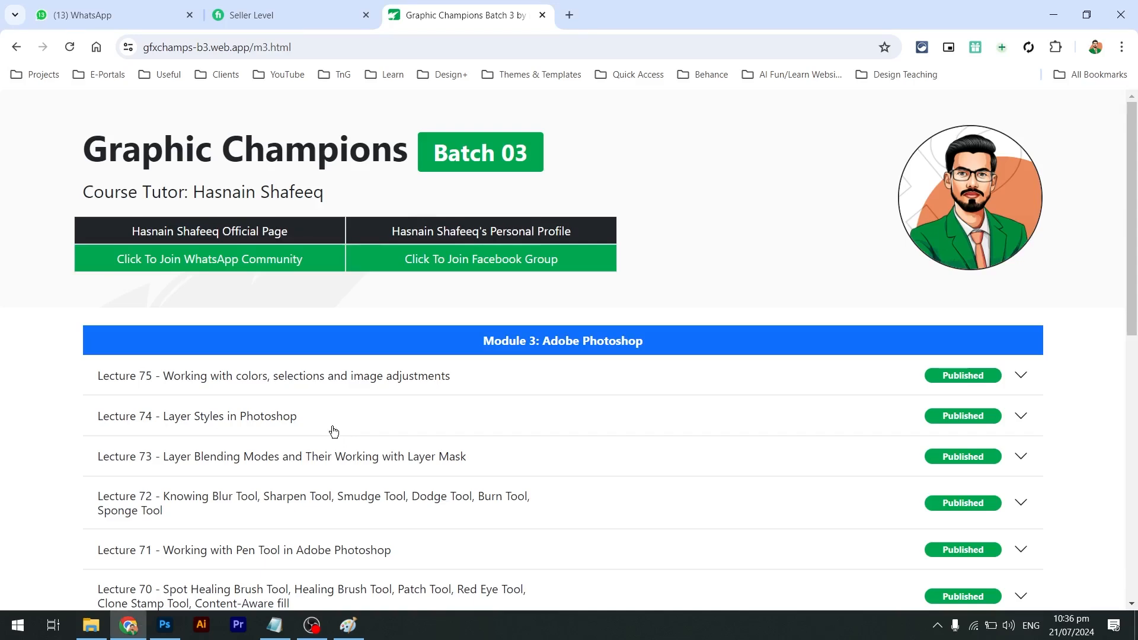
{"action": "key", "text": "ctrl+t"}
{"action": "type", "text": "smart"}
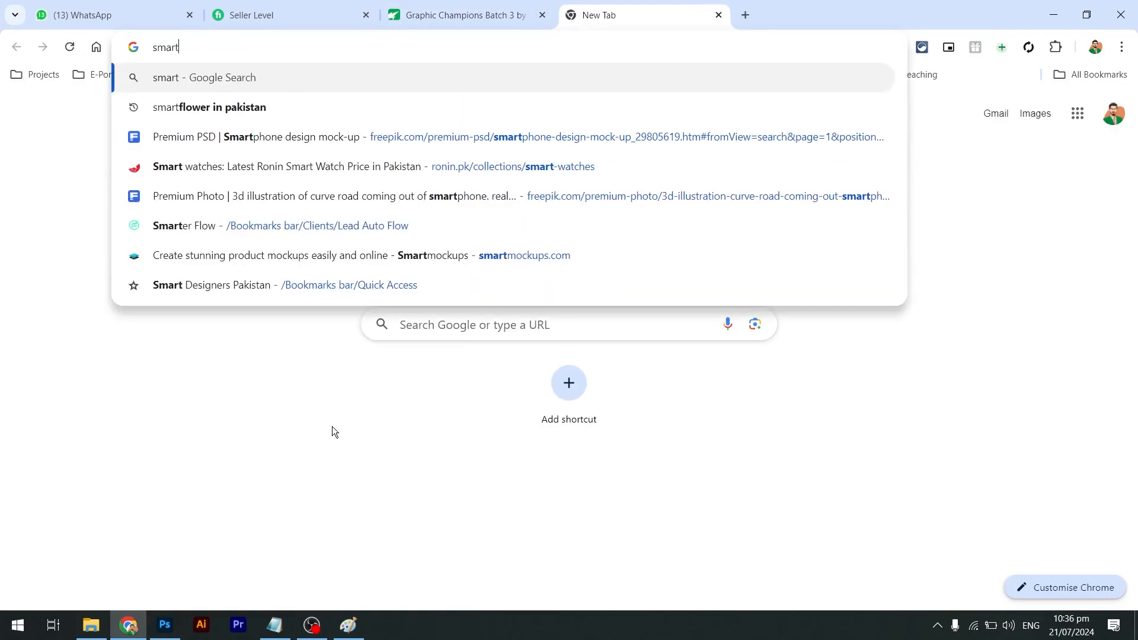
{"action": "type", "text": " wach"}
{"action": "key", "text": "Return"}
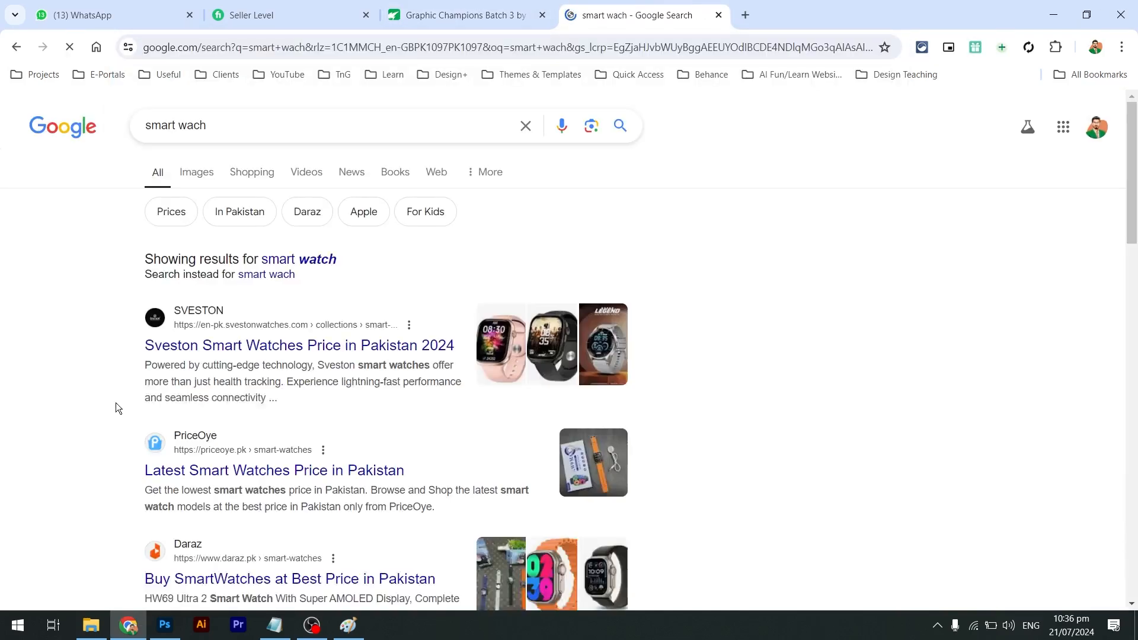
{"action": "left_click", "coordinate": [202, 176]}
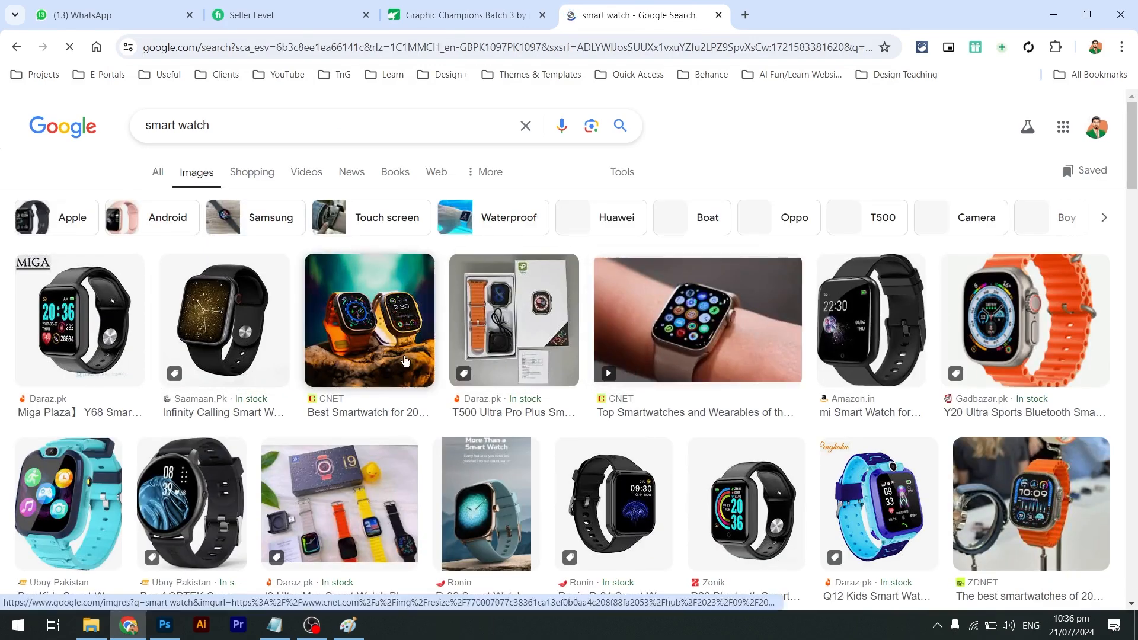
{"action": "left_click", "coordinate": [233, 301]}
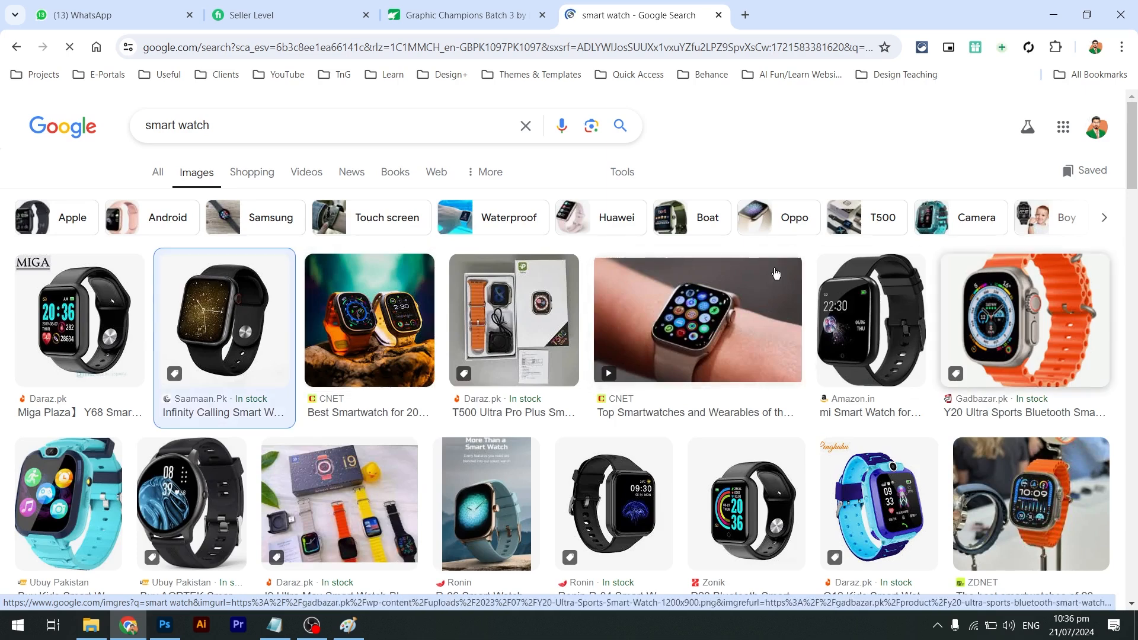
Open the previewed watch image in its own tab and save it to the desktop
{"action": "right_click", "coordinate": [887, 355]}
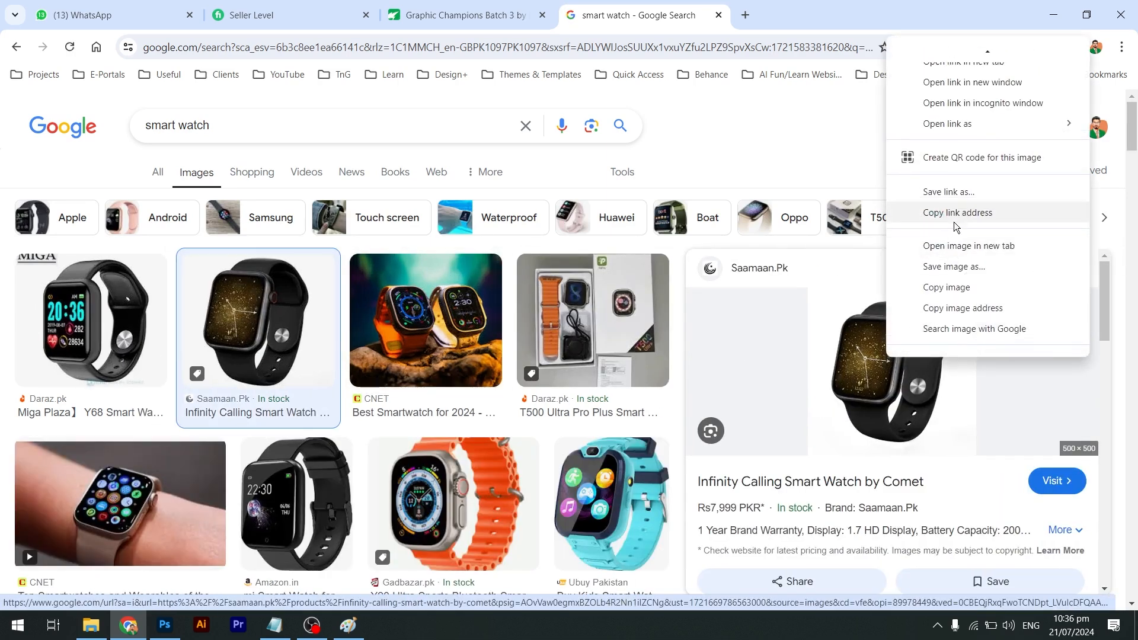
{"action": "left_click", "coordinate": [951, 251]}
{"action": "key", "text": "ctrl+Tab"}
{"action": "left_click_drag", "start_coordinate": [622, 331], "coordinate": [797, 429]}
{"action": "key", "text": "super+d"}
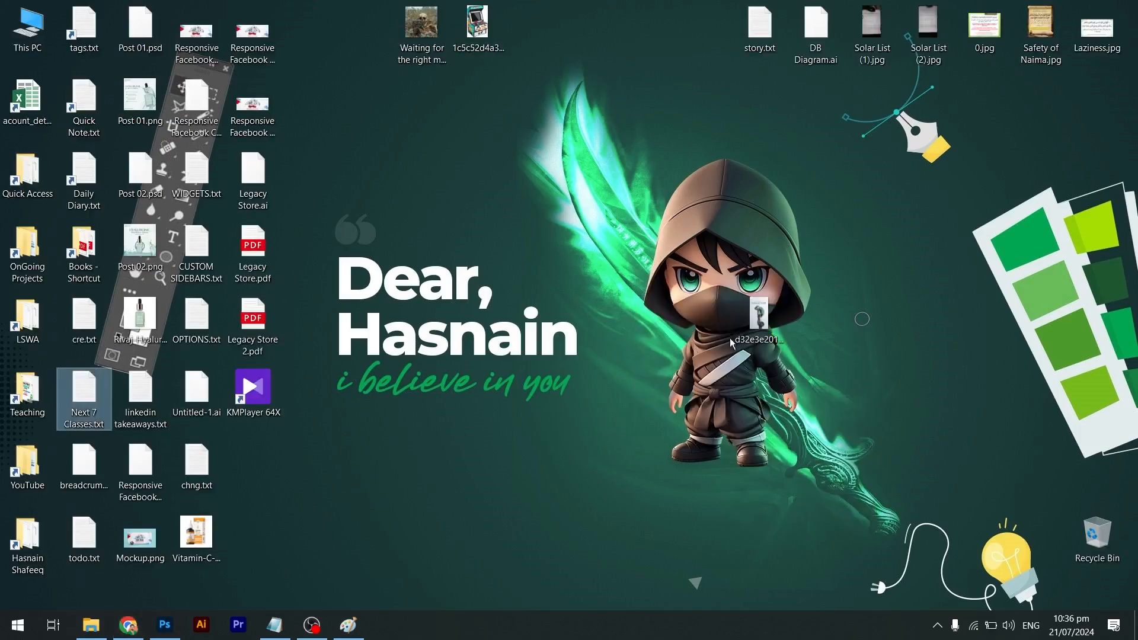
Place the saved Comet-Infinity-Smartwatch image in the Photoshop document and scale it to 1150 × 1150 px around the canvas centre
{"action": "key", "text": "alt+Tab"}
{"action": "key", "text": "alt+Tab"}
{"action": "left_click_drag", "start_coordinate": [777, 336], "coordinate": [521, 229]}
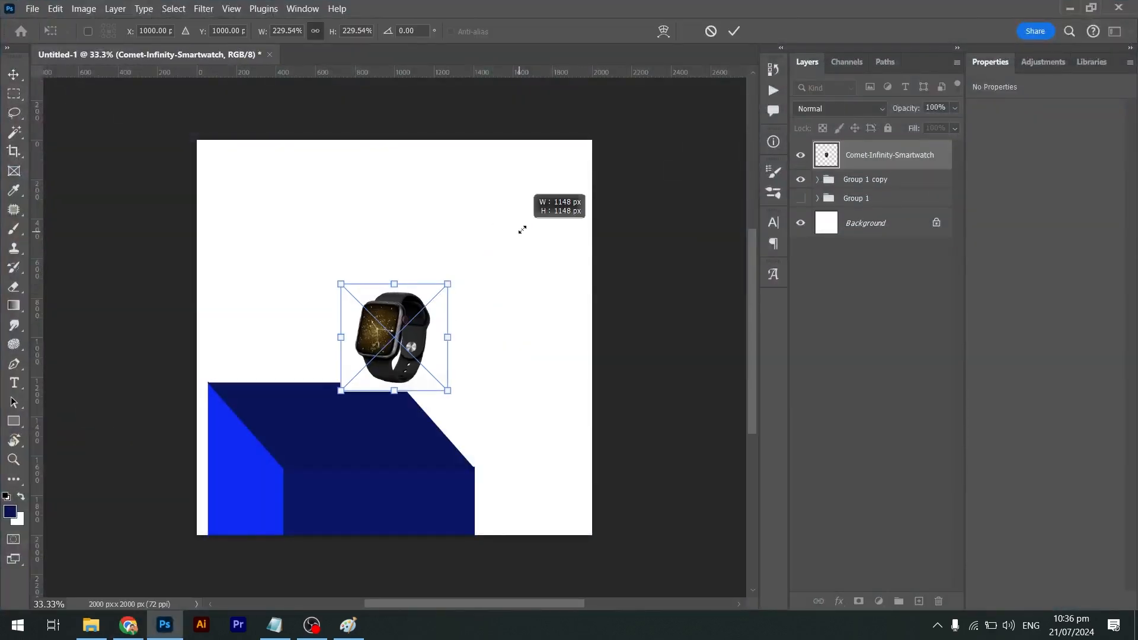
{"action": "key", "text": "Return"}
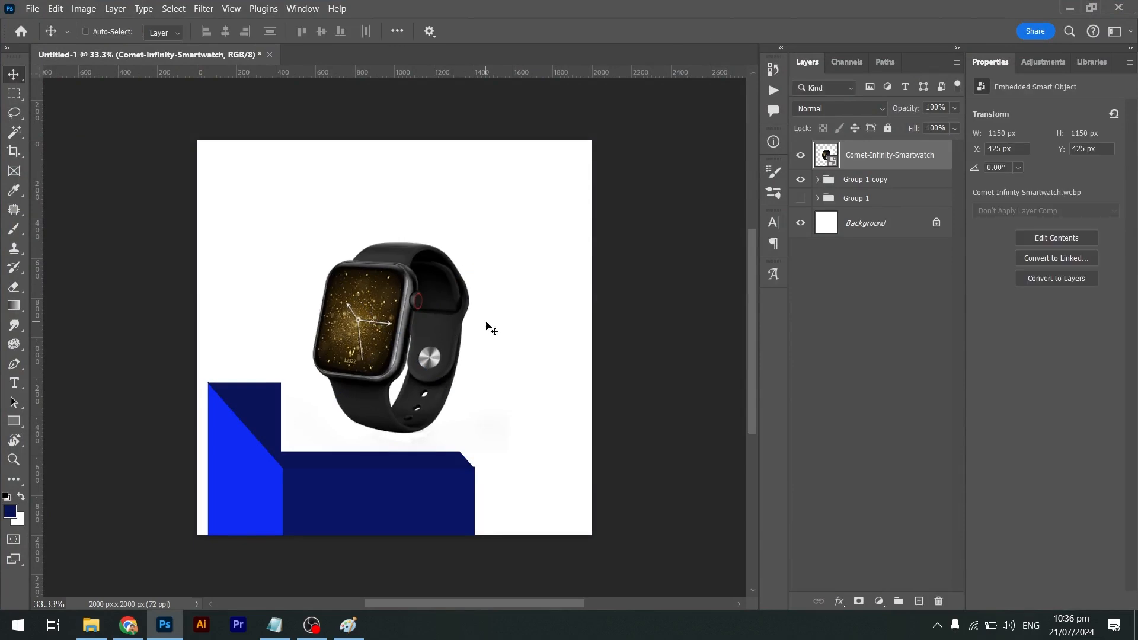
Rasterize the smartwatch layer, then try Remove Background on it and undo the attempt
{"action": "right_click", "coordinate": [904, 155]}
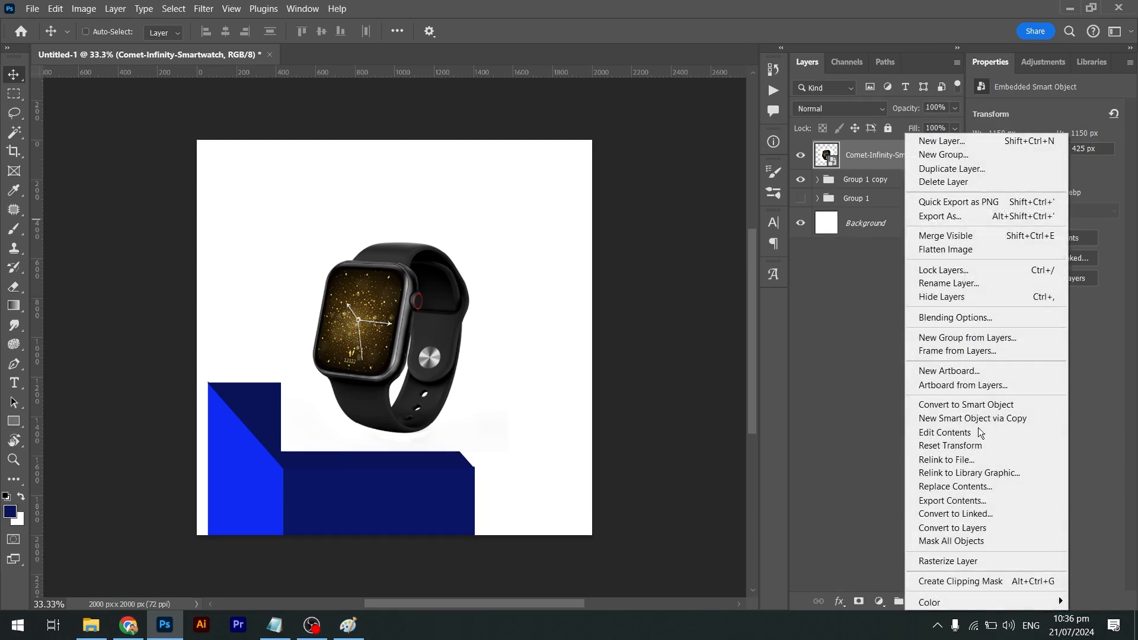
{"action": "left_click", "coordinate": [969, 561]}
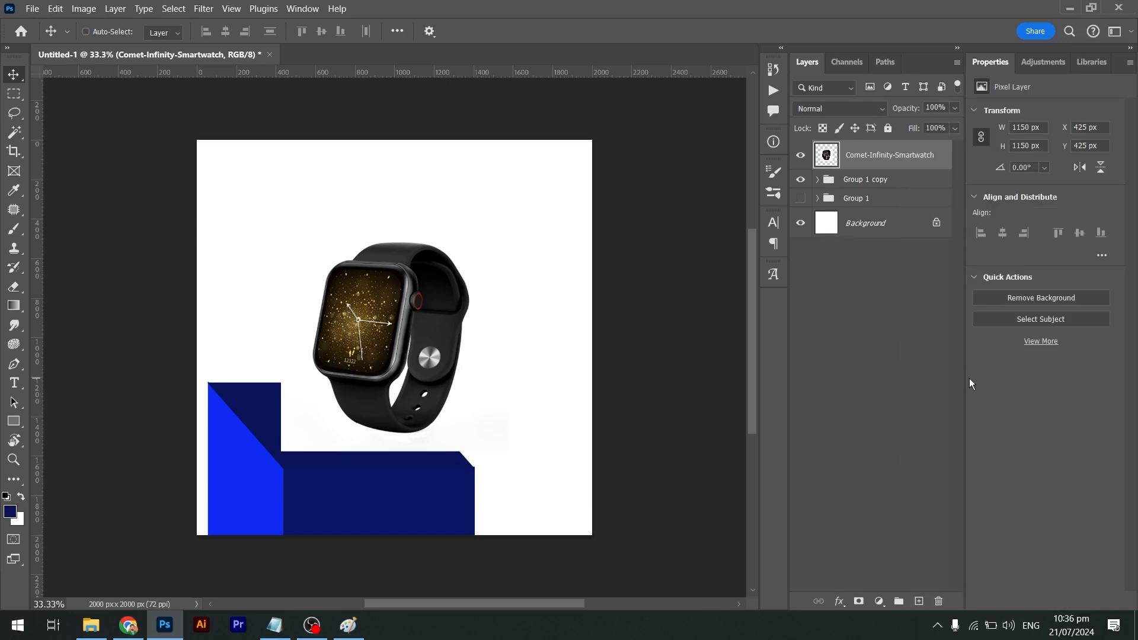
{"action": "left_click", "coordinate": [1026, 305]}
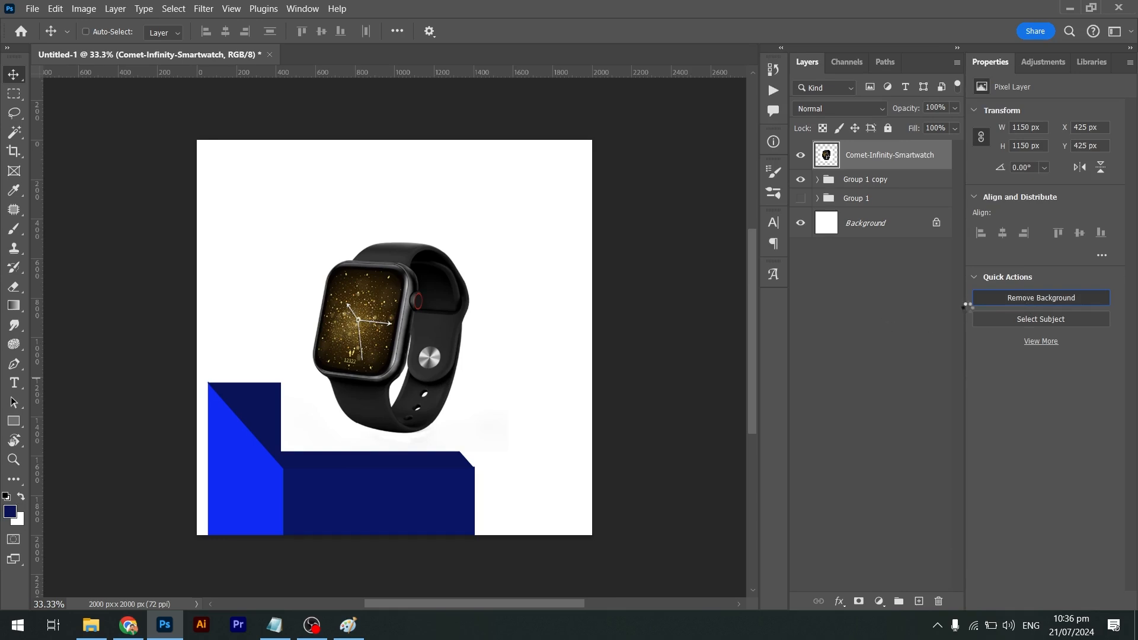
{"action": "key", "text": "ctrl+z"}
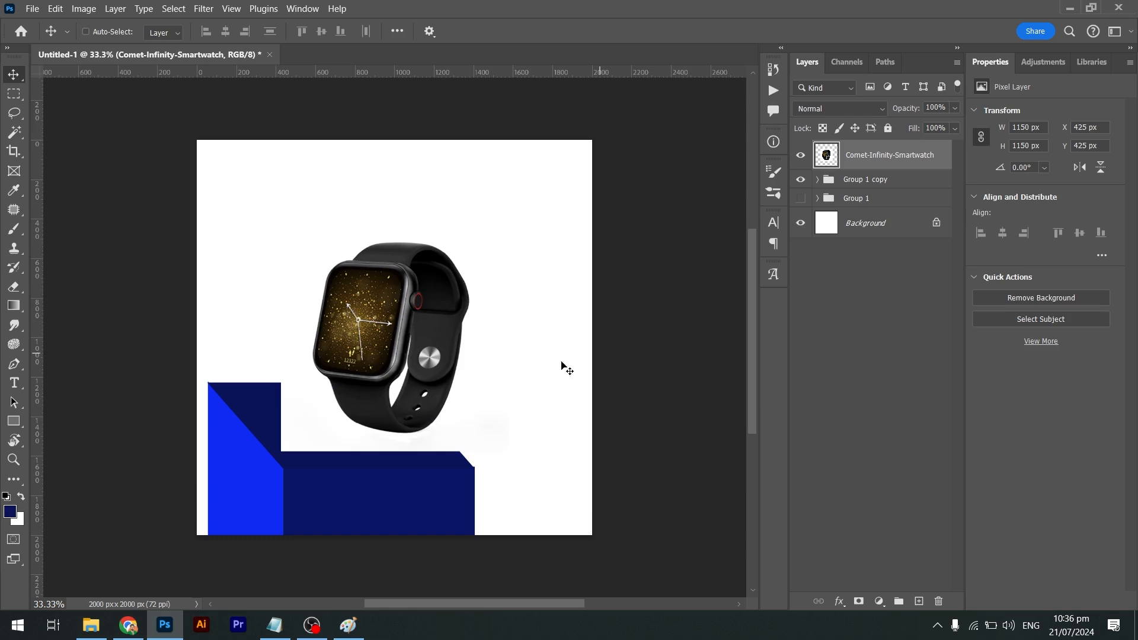
Select the white background around the watch with the Magic Wand, delete it, and clear the selection
{"action": "key", "text": "w"}
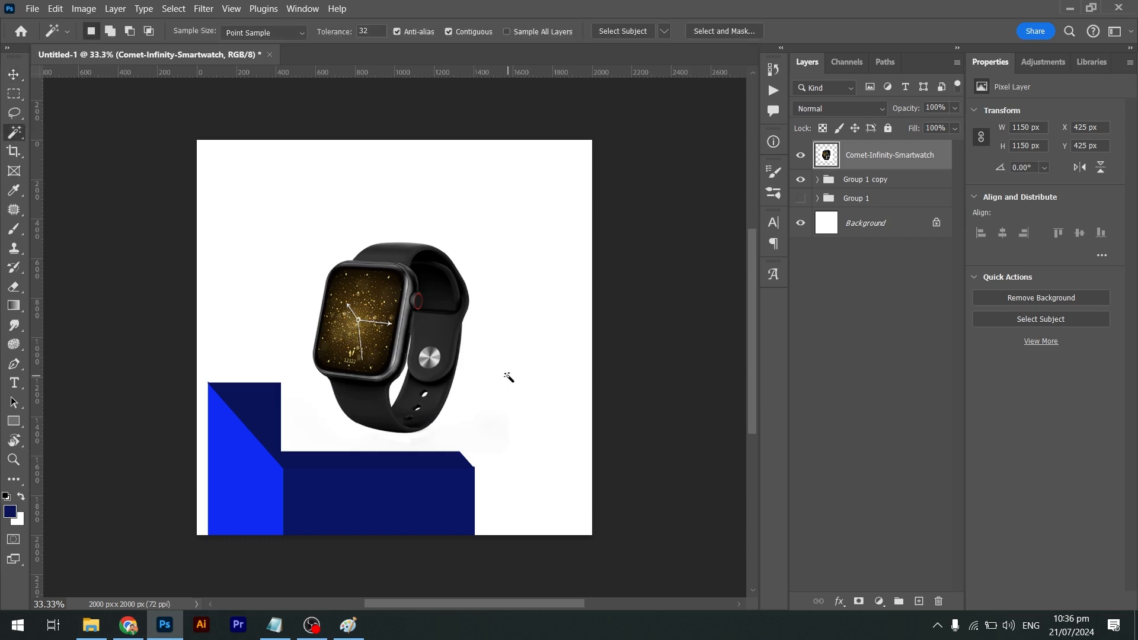
{"action": "left_click", "coordinate": [474, 409]}
{"action": "key", "text": "shift"}
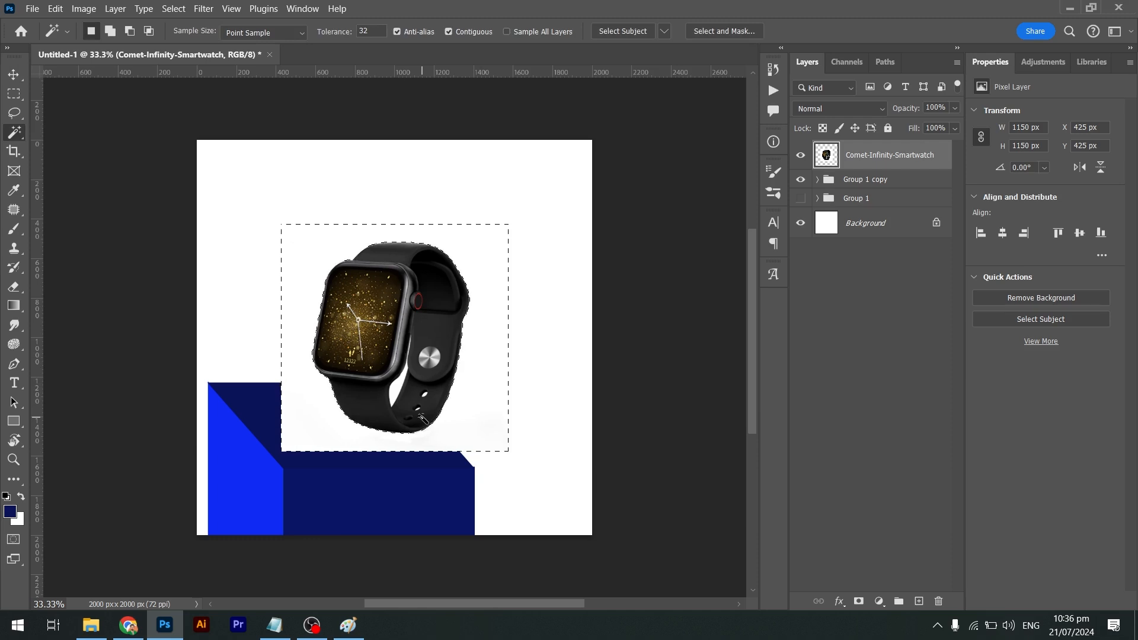
{"action": "key", "text": "Delete"}
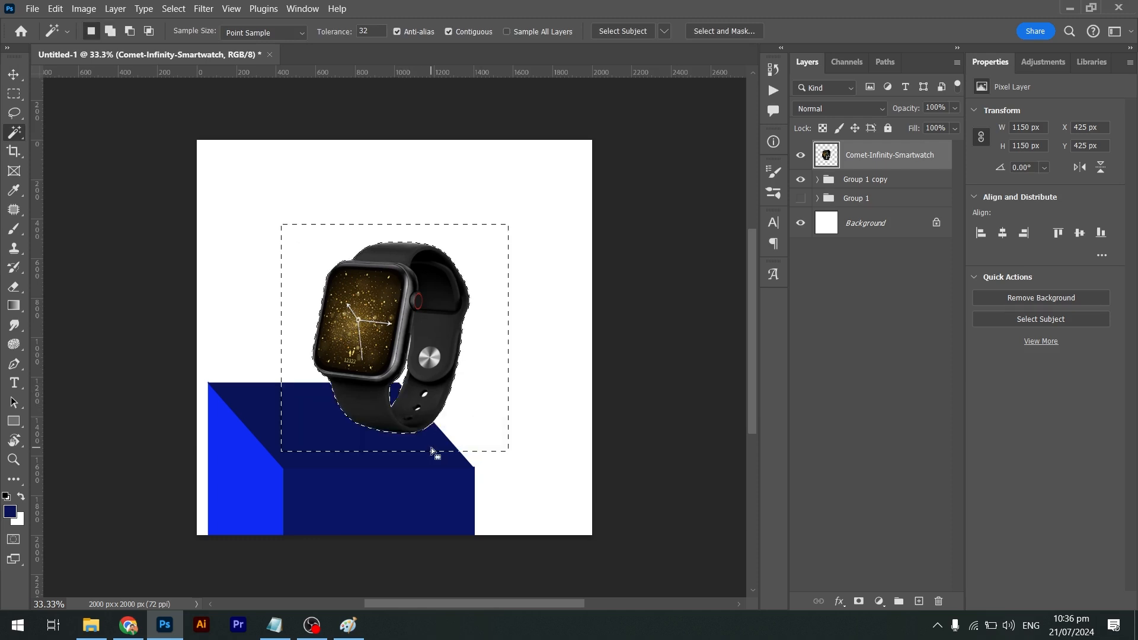
{"action": "key", "text": "ctrl+d"}
Stand the watch on the cube's top face, flip it horizontally, and adjust its position
{"action": "key", "text": "v"}
{"action": "left_click_drag", "start_coordinate": [431, 449], "coordinate": [382, 372]}
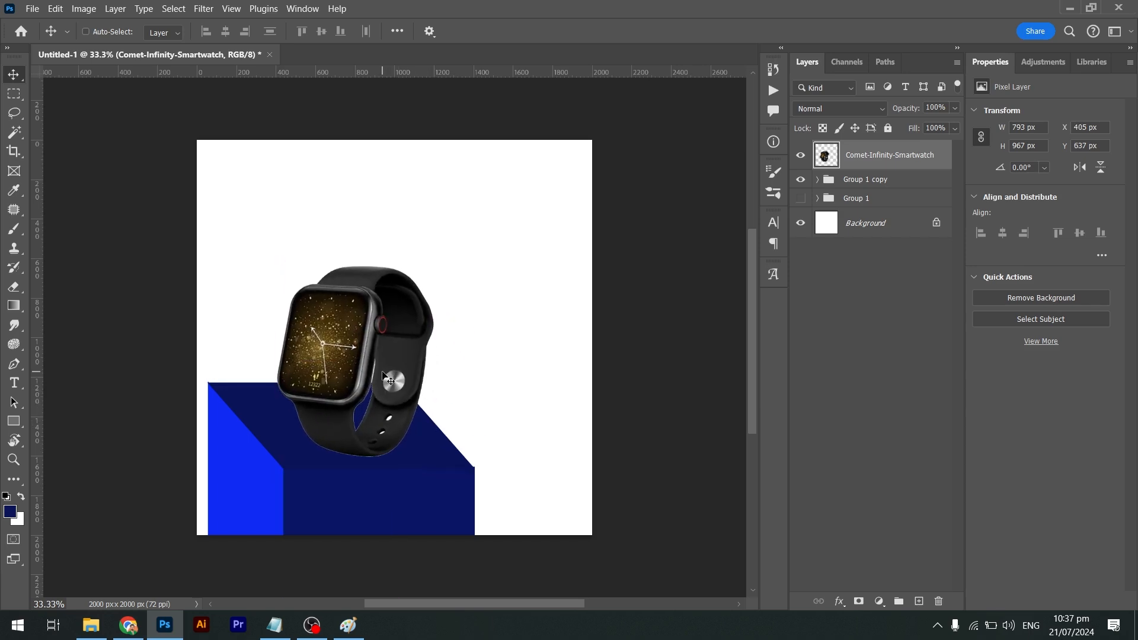
{"action": "key", "text": "ctrl+t"}
{"action": "right_click", "coordinate": [364, 342]}
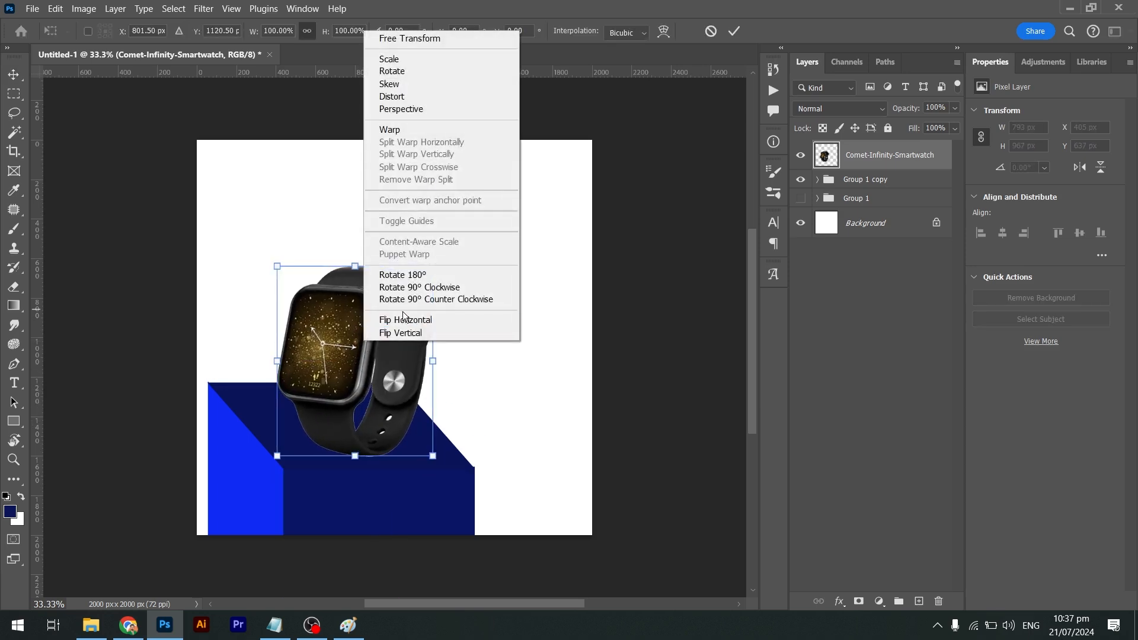
{"action": "left_click", "coordinate": [403, 319]}
{"action": "key", "text": "Return"}
{"action": "left_click_drag", "start_coordinate": [383, 348], "coordinate": [372, 342]}
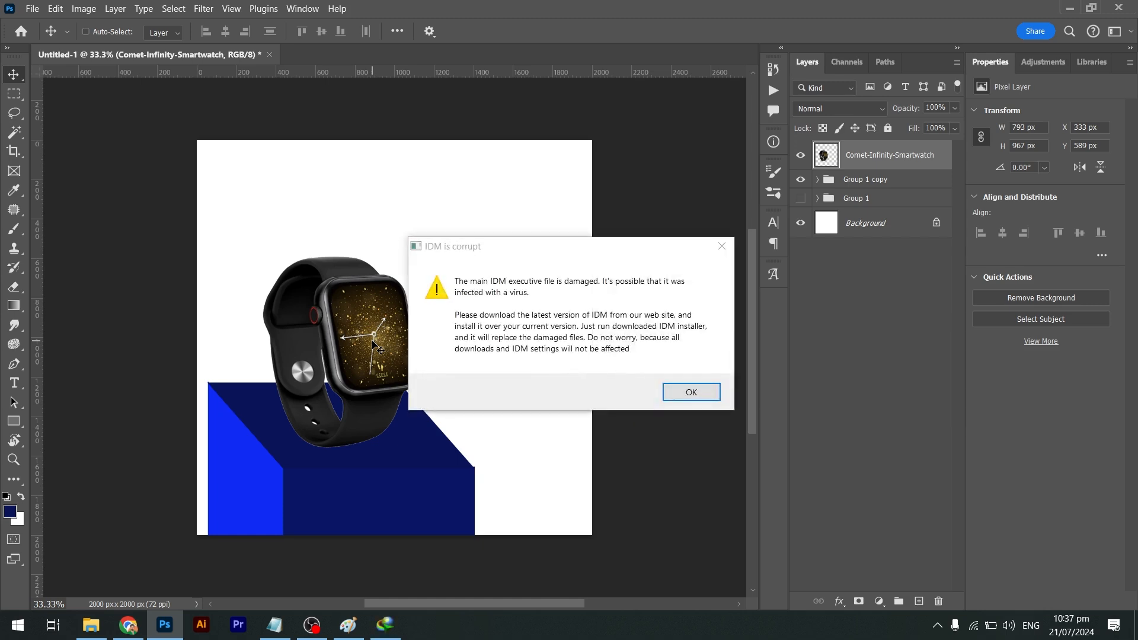
Dismiss the IDM alert, open Post 02.png from the desktop to examine the podium under the serum bottle, and close the image
{"action": "left_click", "coordinate": [730, 247]}
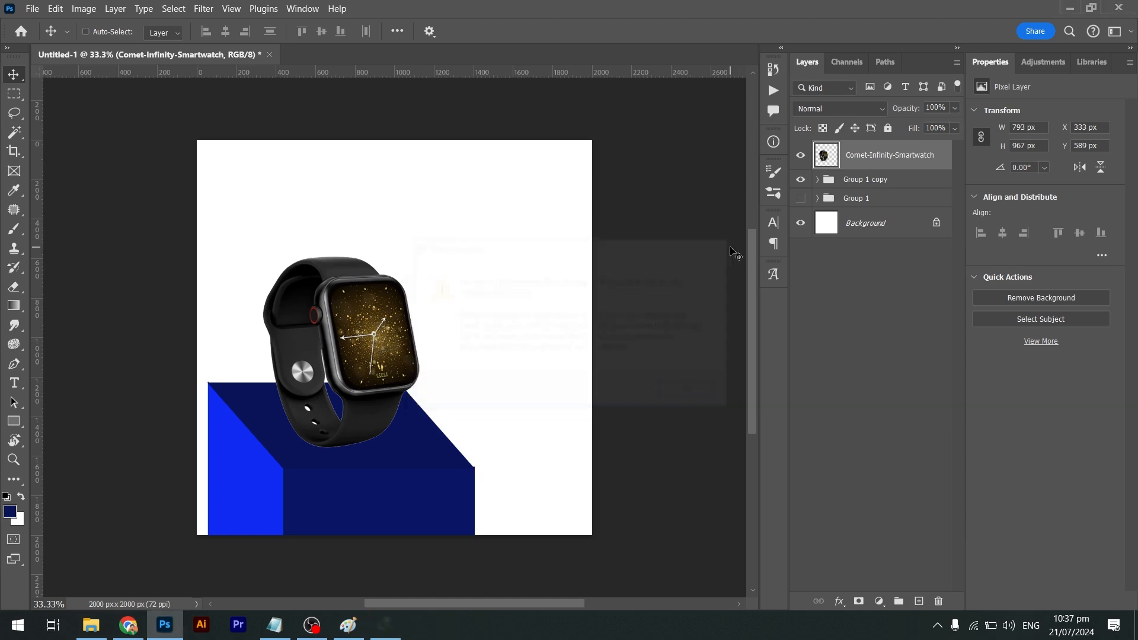
{"action": "key", "text": "ctrl+w"}
{"action": "key", "text": "alt+Tab"}
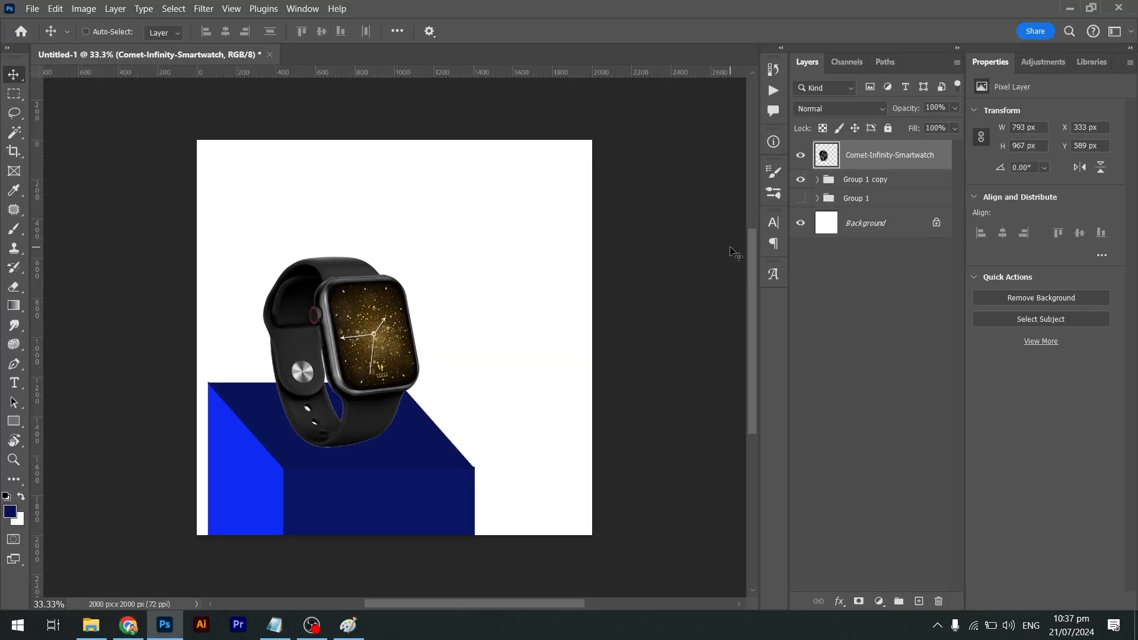
{"action": "key", "text": "super+d"}
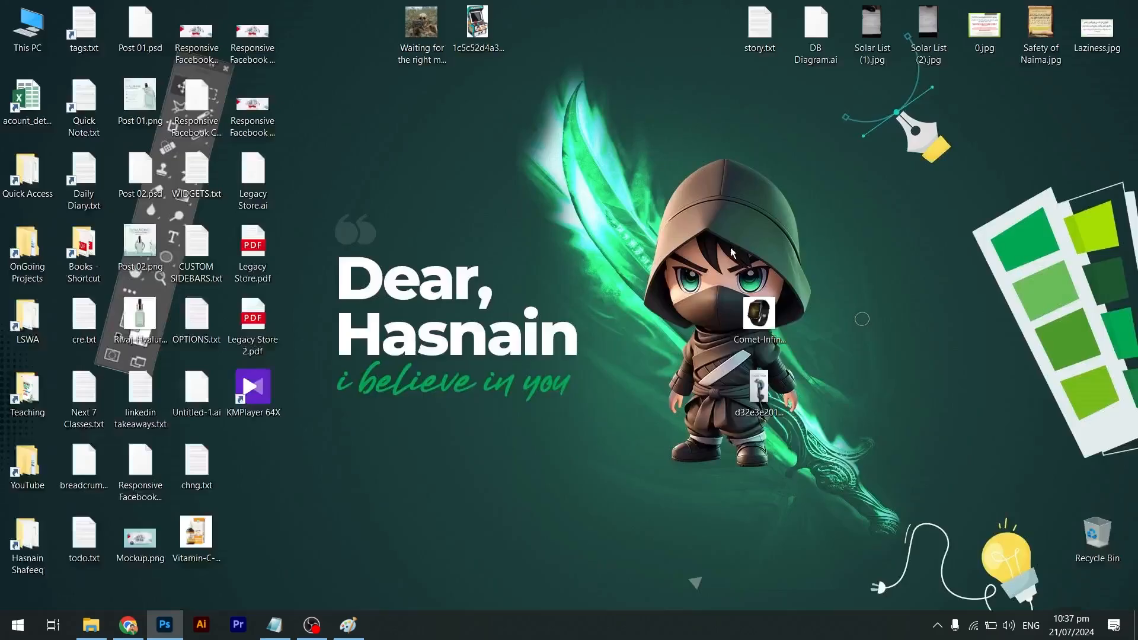
{"action": "double_click", "coordinate": [136, 253]}
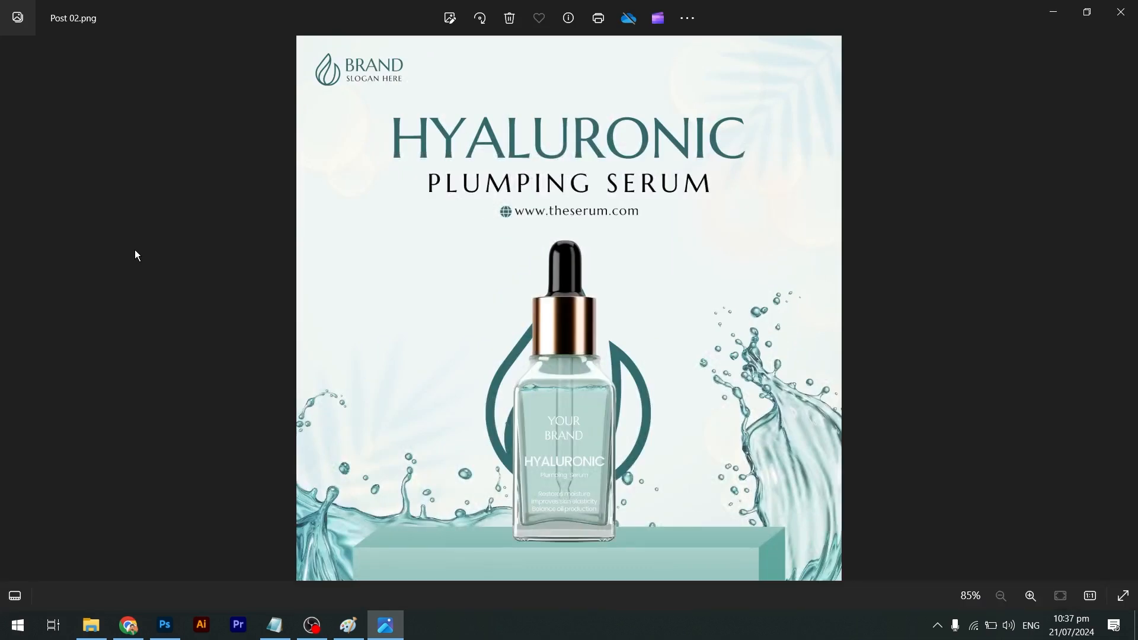
{"action": "key", "text": "ctrl"}
{"action": "key", "text": "ctrl"}
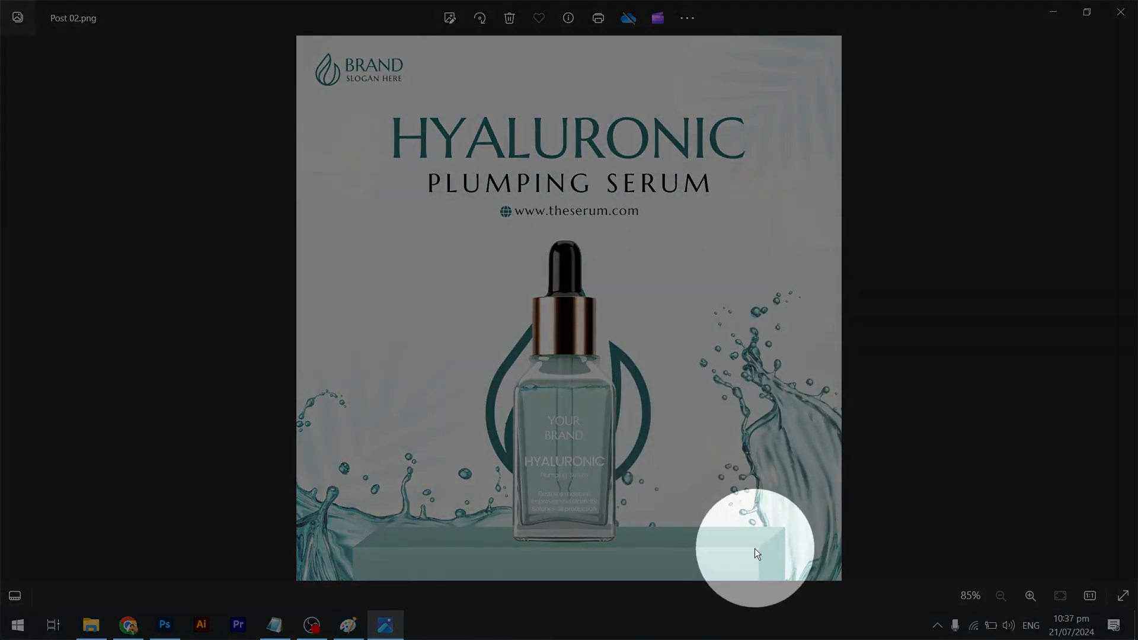
{"action": "key", "text": "alt+Tab"}
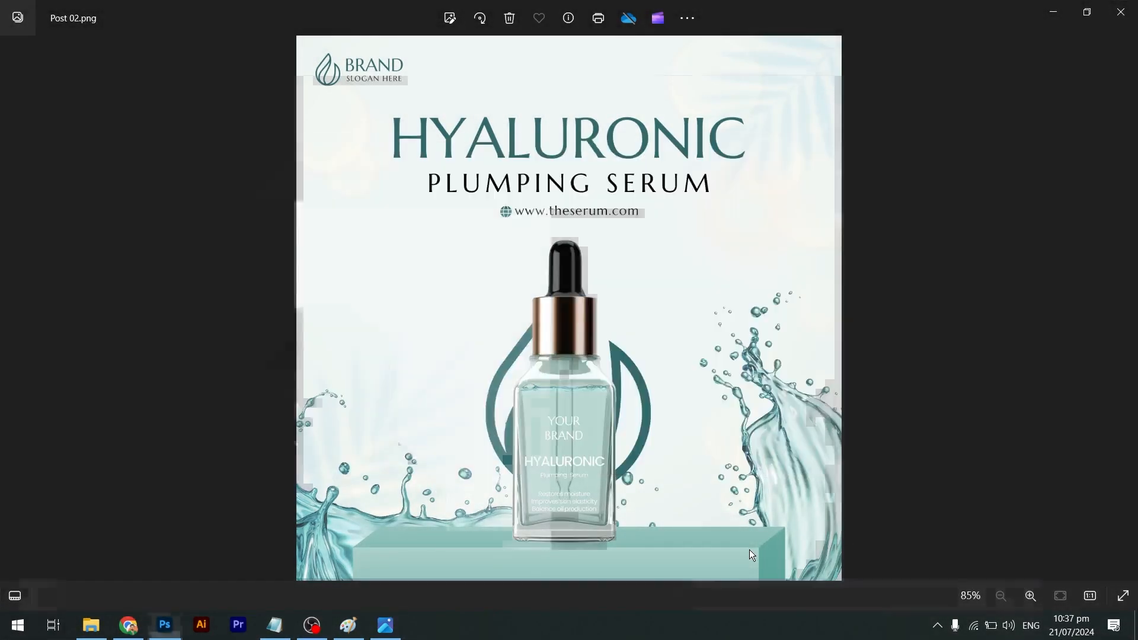
{"action": "key", "text": "alt+Tab"}
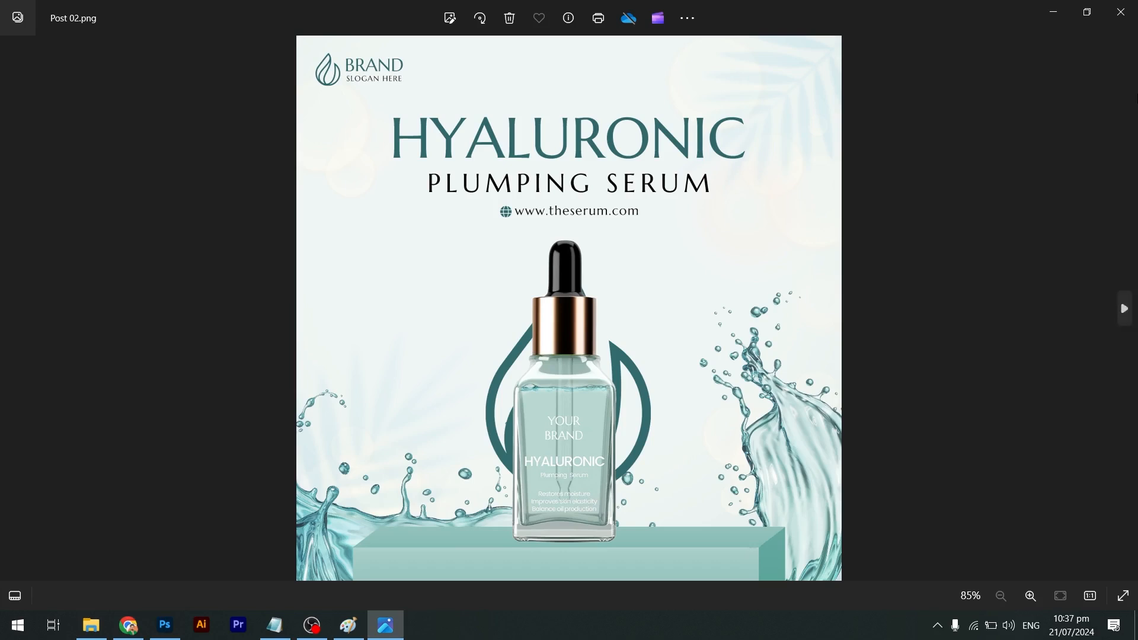
{"action": "left_click", "coordinate": [1120, 12]}
Switch to Chrome and load freepik.com in the watch image's tab
{"action": "key", "text": "alt+Tab"}
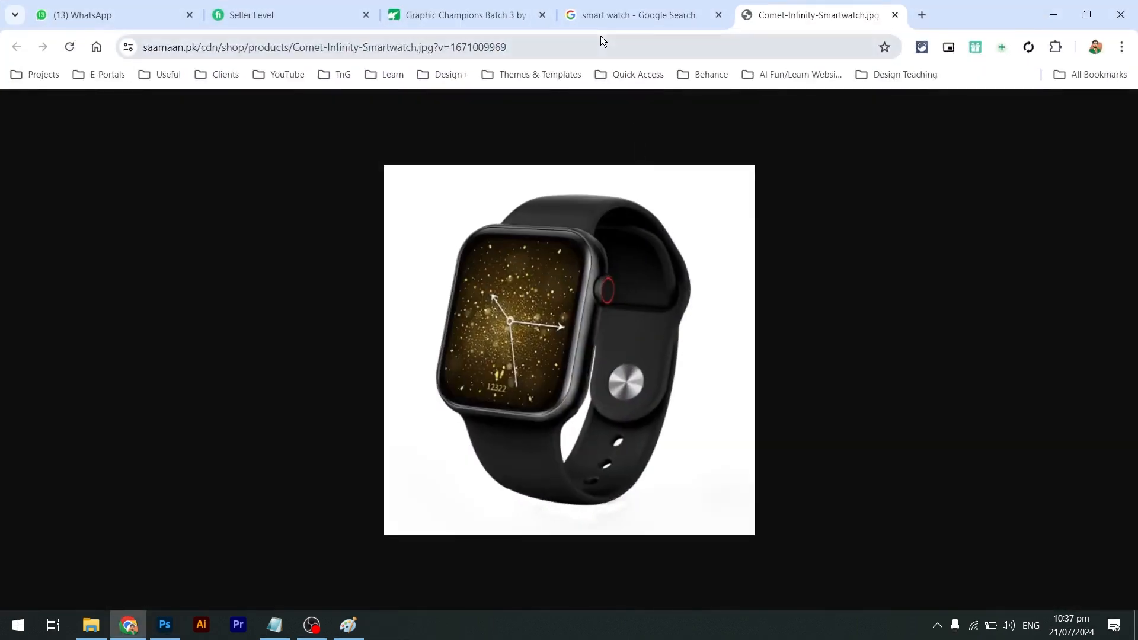
{"action": "double_click", "coordinate": [602, 40]}
{"action": "type", "text": "fre"}
{"action": "key", "text": "ctrl+a"}
{"action": "type", "text": "fre"}
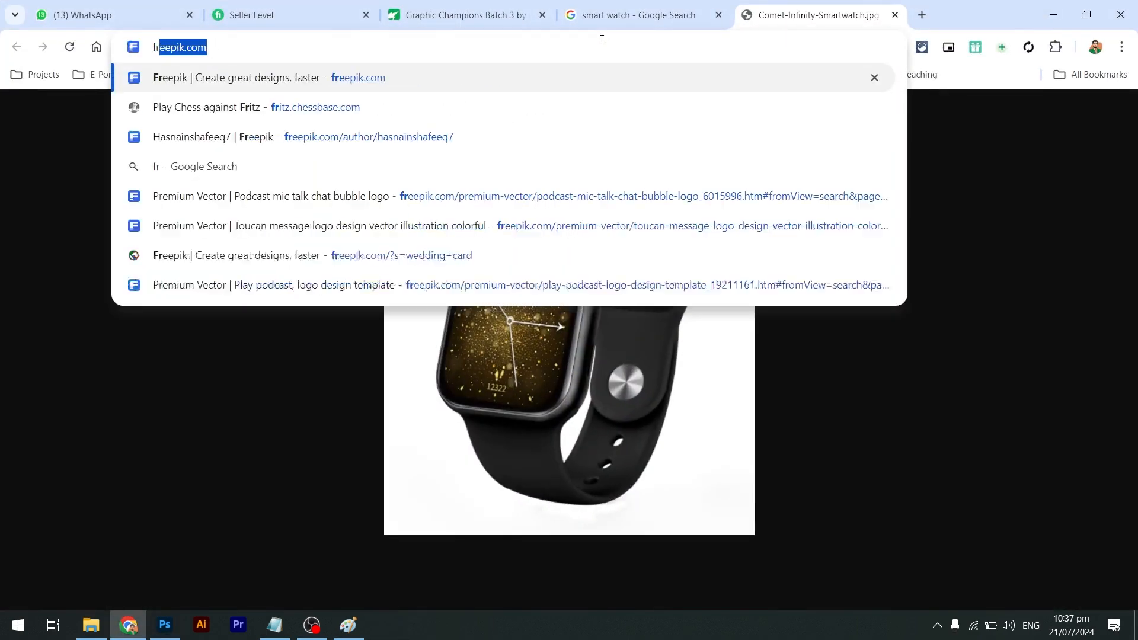
{"action": "key", "text": "Return"}
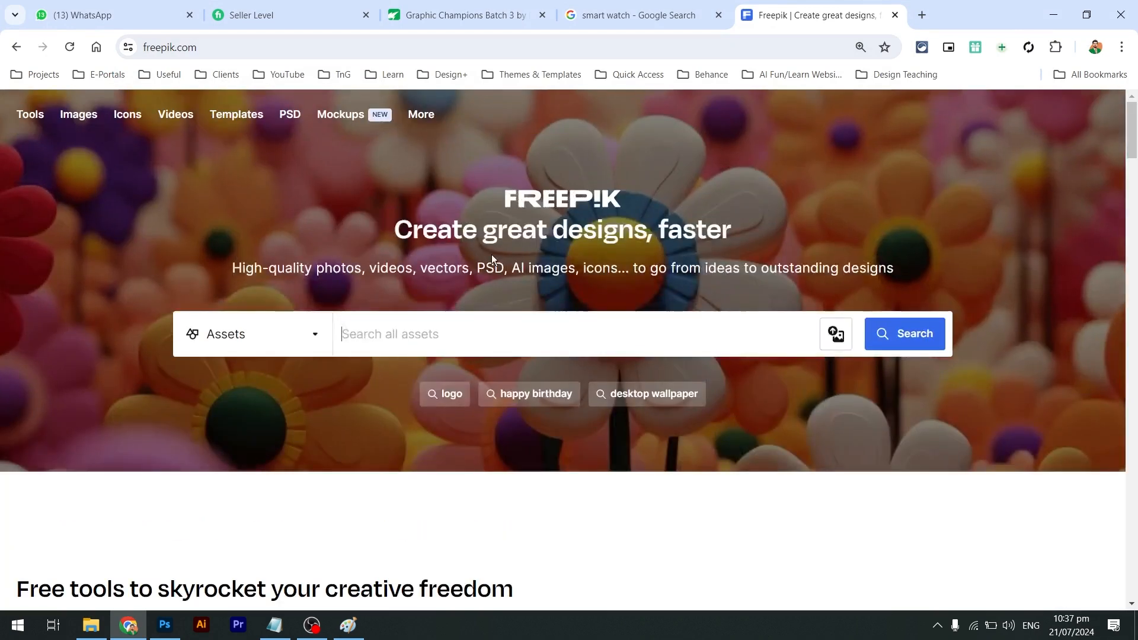
Search Freepik for "podium" and browse the results for product stand examples
{"action": "left_click", "coordinate": [489, 322]}
{"action": "type", "text": "podium"}
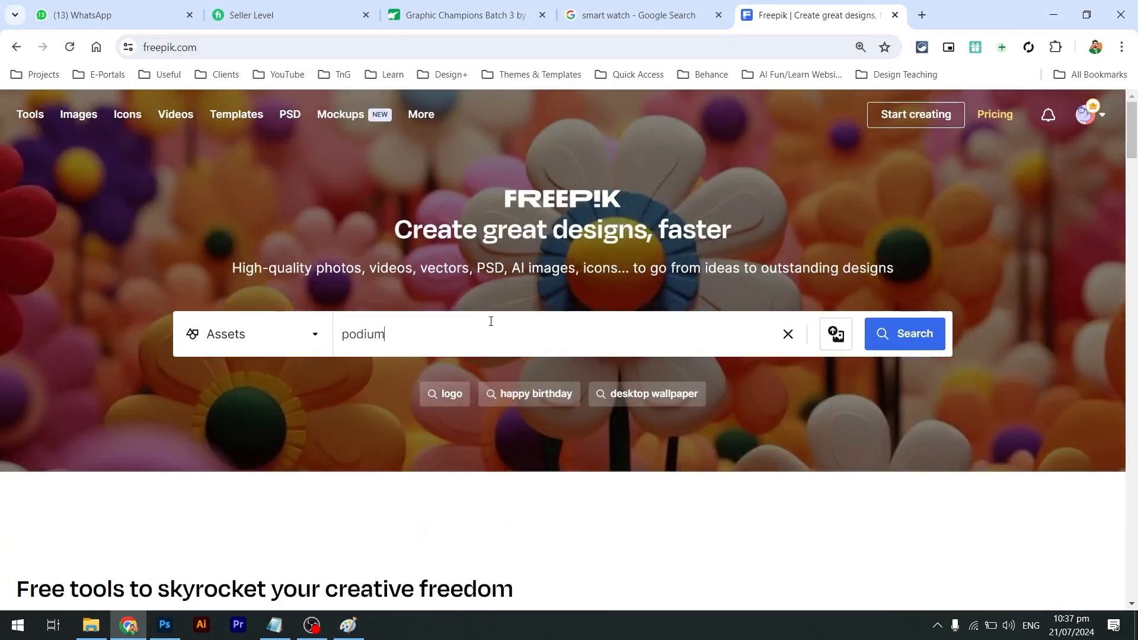
{"action": "key", "text": "Return"}
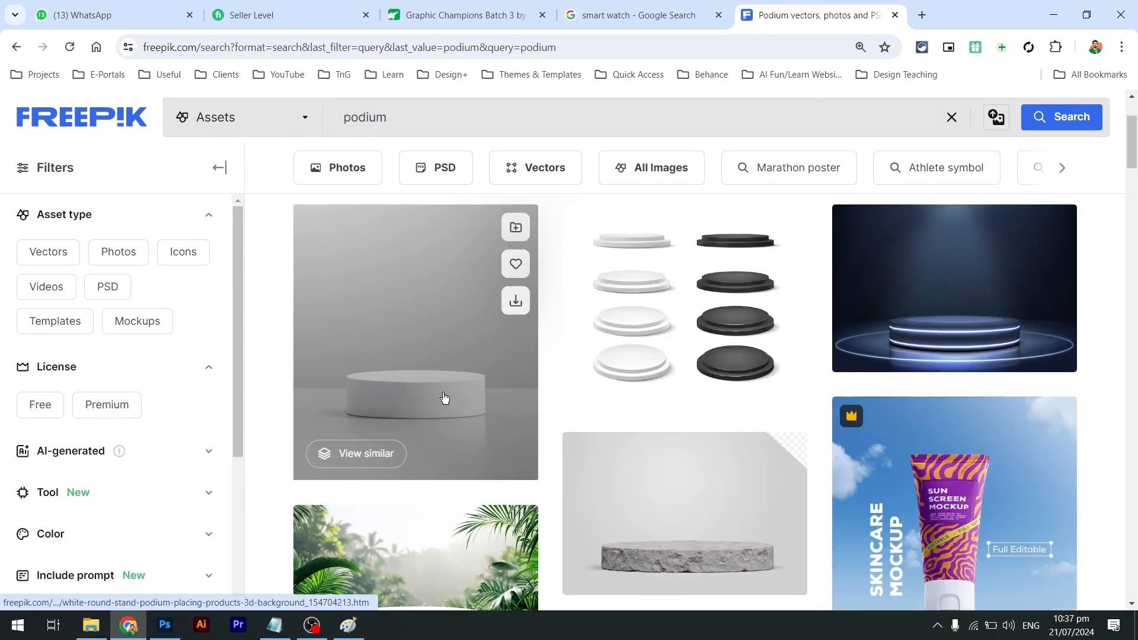
{"action": "scroll", "coordinate": [445, 398], "scroll_direction": "down", "scroll_amount": 3}
{"action": "scroll", "coordinate": [426, 274], "scroll_direction": "down", "scroll_amount": 7}
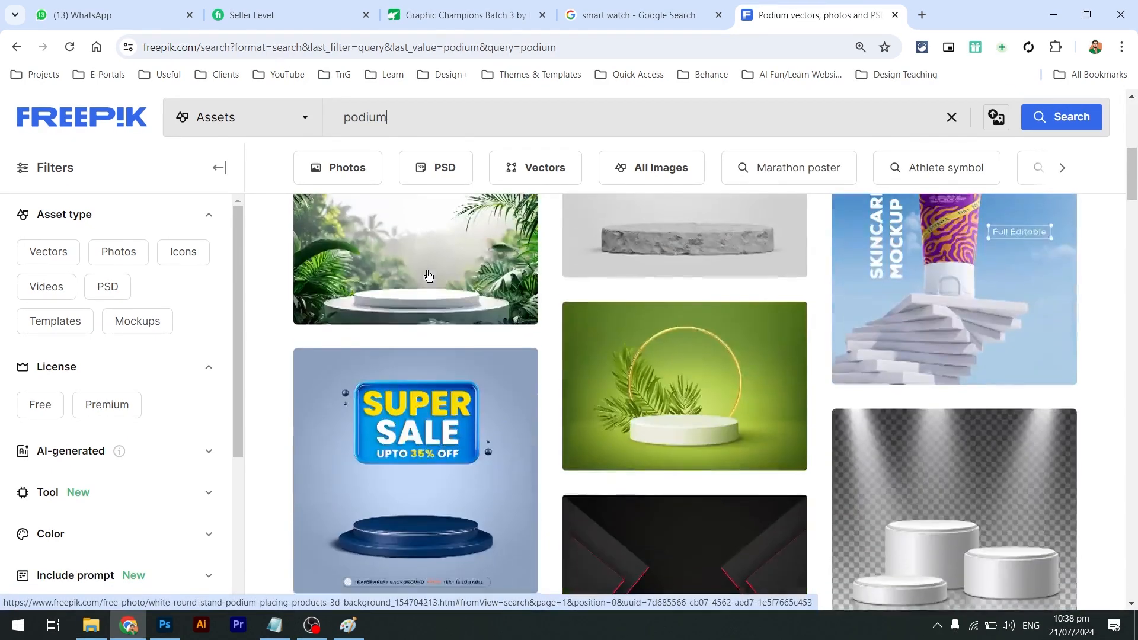
{"action": "scroll", "coordinate": [948, 314], "scroll_direction": "down", "scroll_amount": 6}
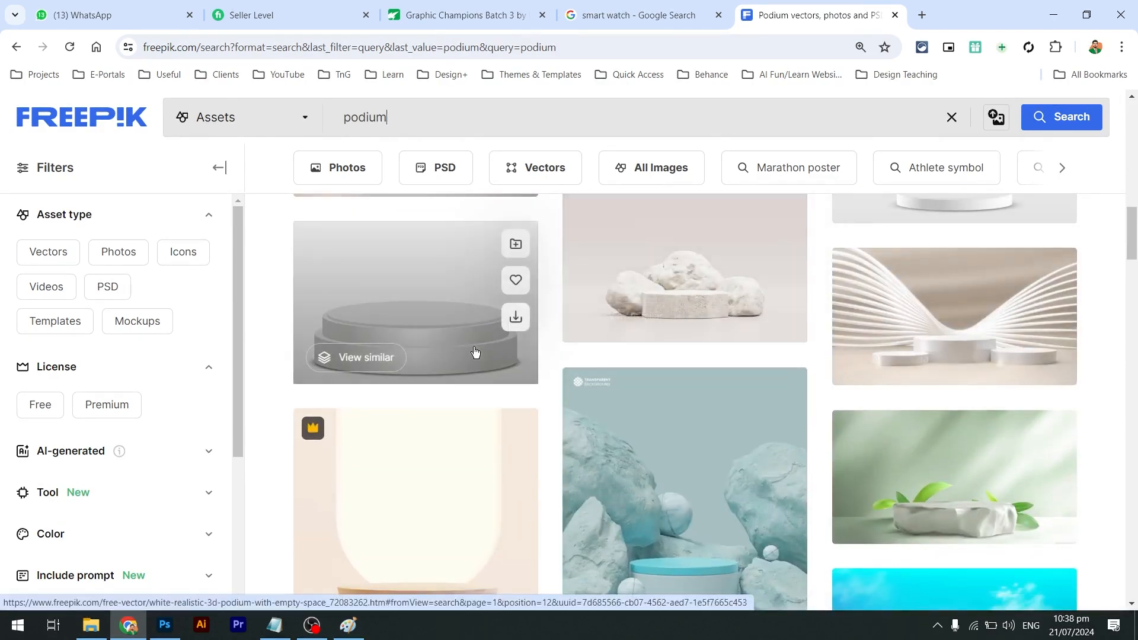
Switch back to Photoshop, hide the smartwatch layer, and delete the Group 1 copy cube
{"action": "scroll", "coordinate": [474, 349], "scroll_direction": "down", "scroll_amount": 5}
{"action": "key", "text": "alt+Tab"}
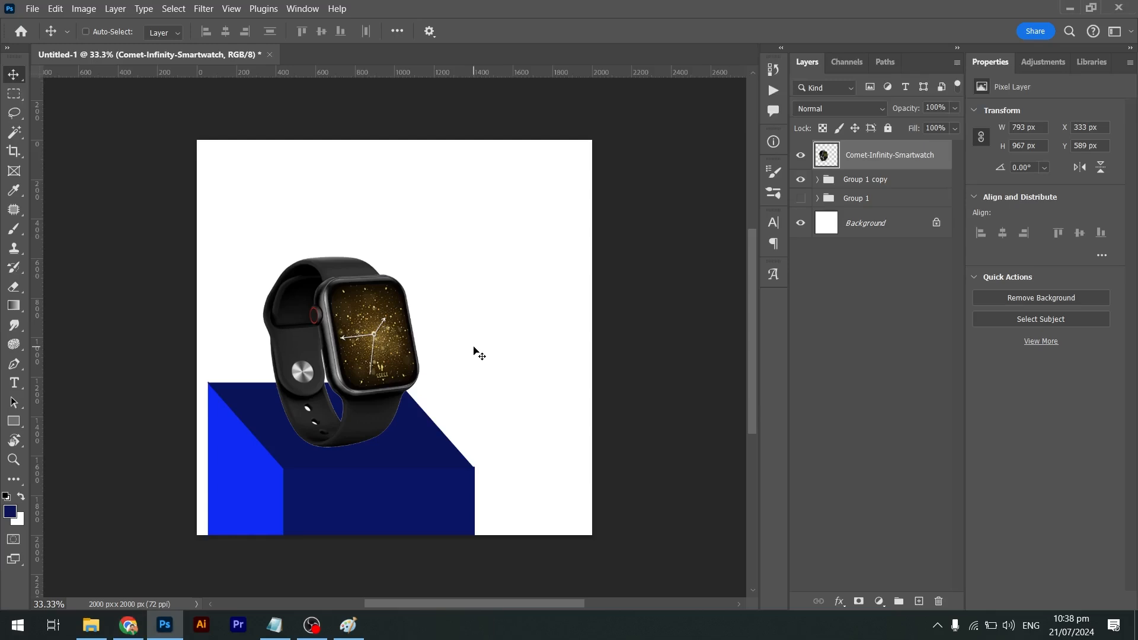
{"action": "left_click", "coordinate": [799, 157]}
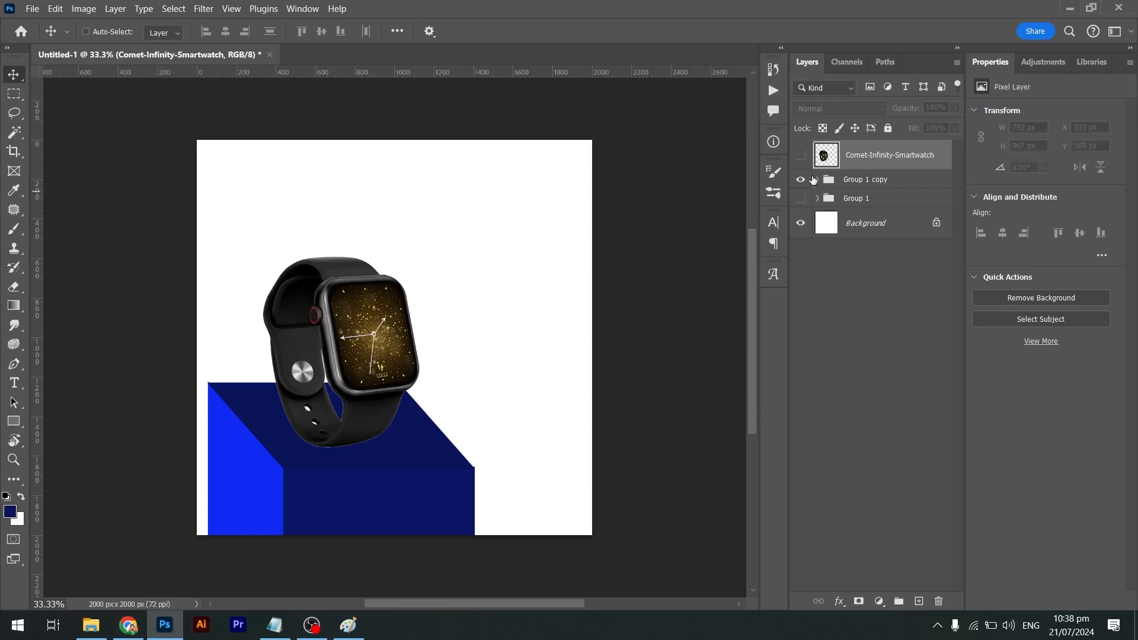
{"action": "left_click", "coordinate": [871, 182]}
{"action": "key", "text": "Delete"}
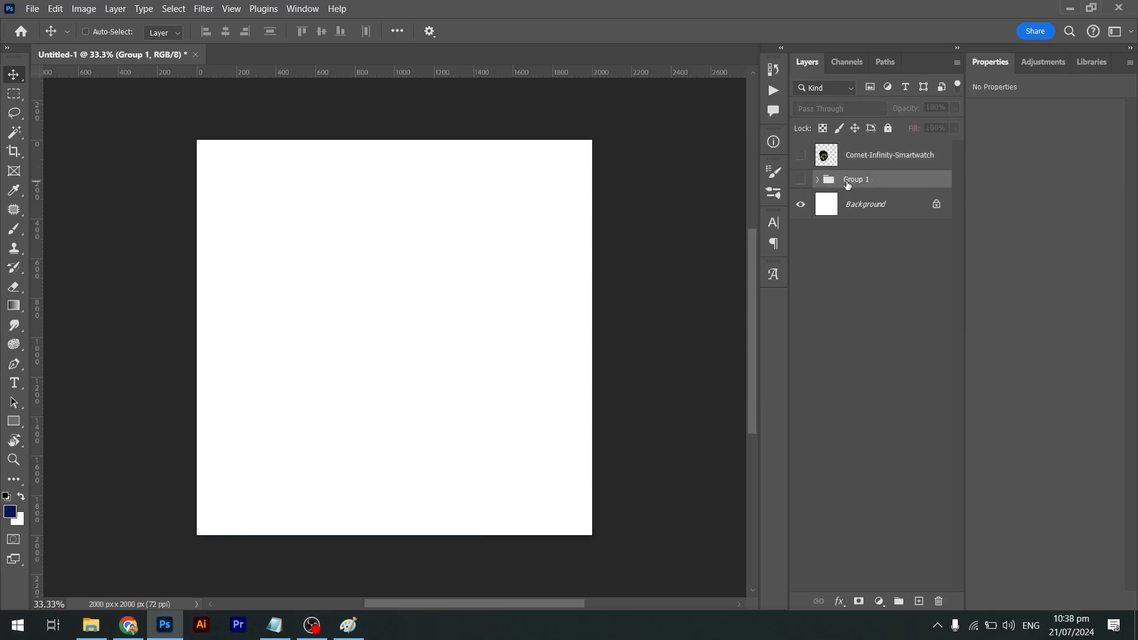
Draw a flat black ellipse about 1448 px wide and 236 px high across the middle of the canvas
{"action": "left_click", "coordinate": [13, 420]}
{"action": "right_click", "coordinate": [13, 420]}
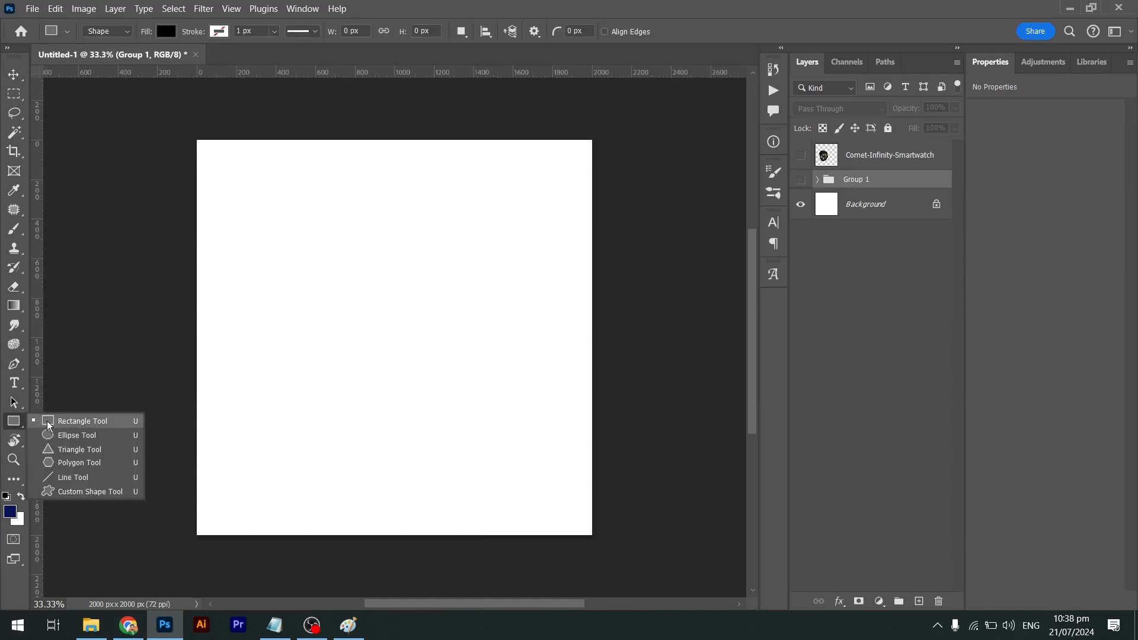
{"action": "left_click", "coordinate": [60, 432]}
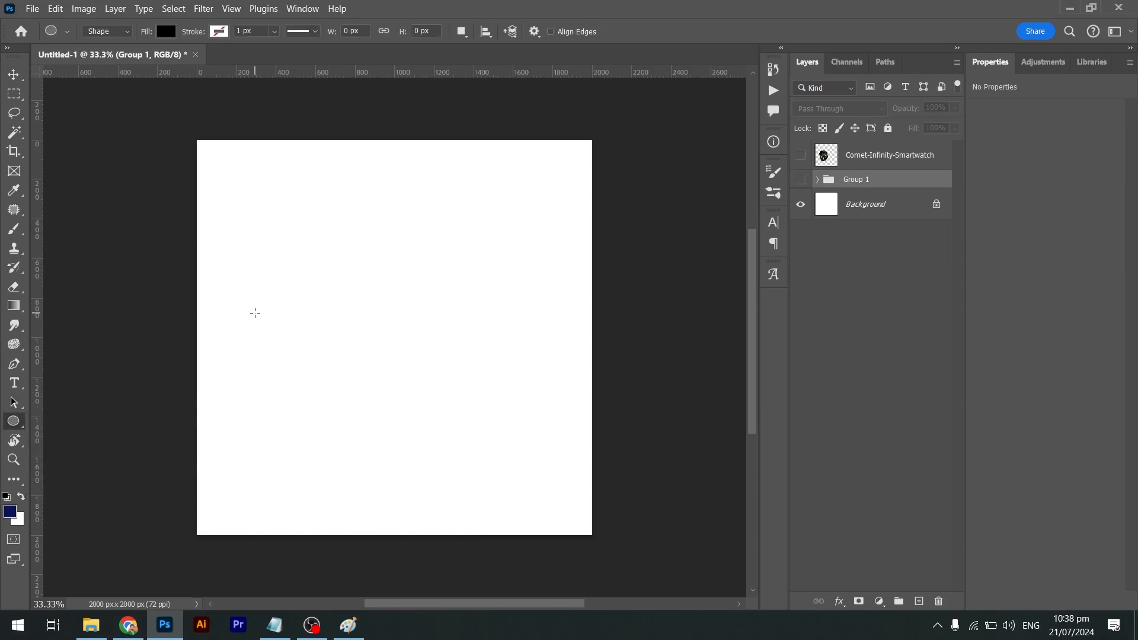
{"action": "left_click_drag", "start_coordinate": [255, 313], "coordinate": [540, 359]}
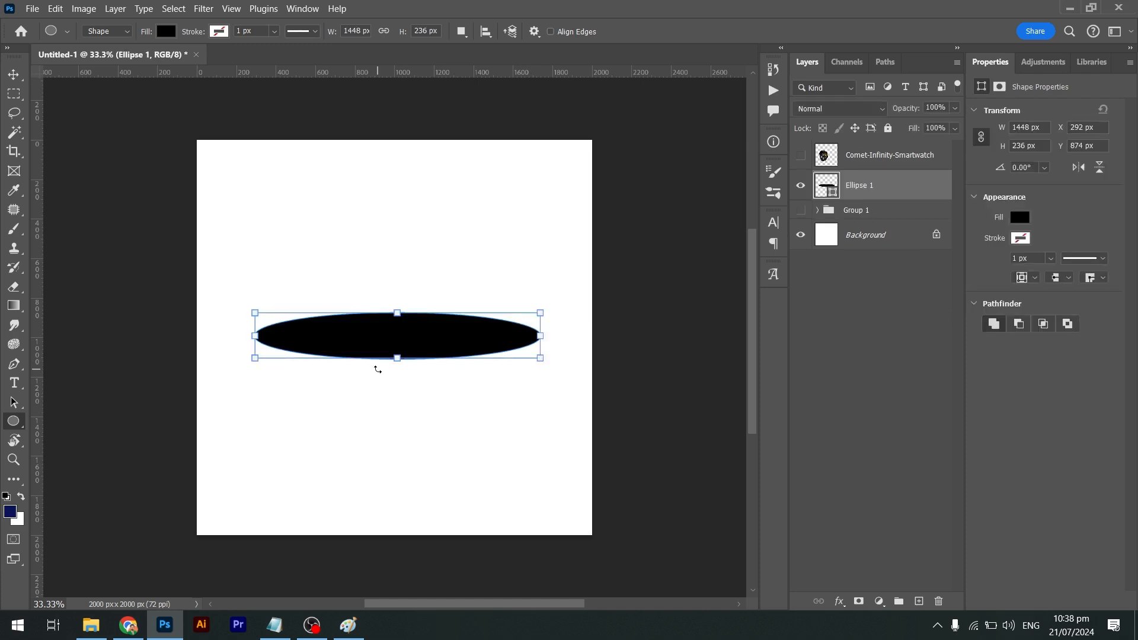
On a new layer, draw a rectangle about 1447 × 847 px extending down from the ellipse's widest line
{"action": "right_click", "coordinate": [14, 422]}
{"action": "left_click", "coordinate": [60, 421]}
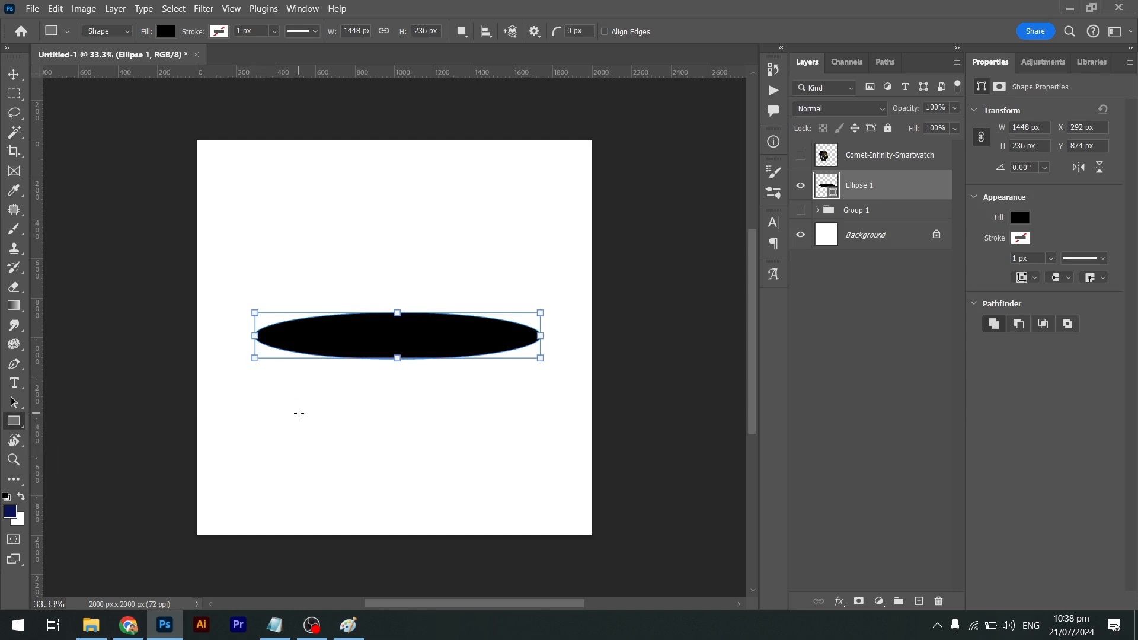
{"action": "key", "text": "ctrl+shift+n"}
{"action": "key", "text": "Return"}
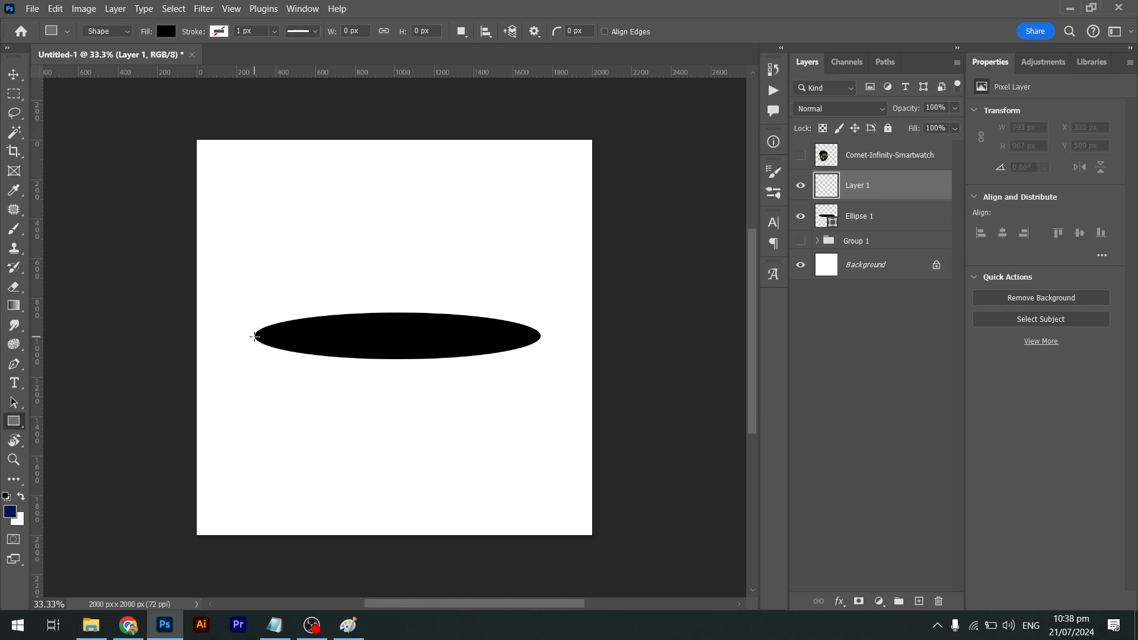
{"action": "left_click_drag", "start_coordinate": [255, 337], "coordinate": [540, 503]}
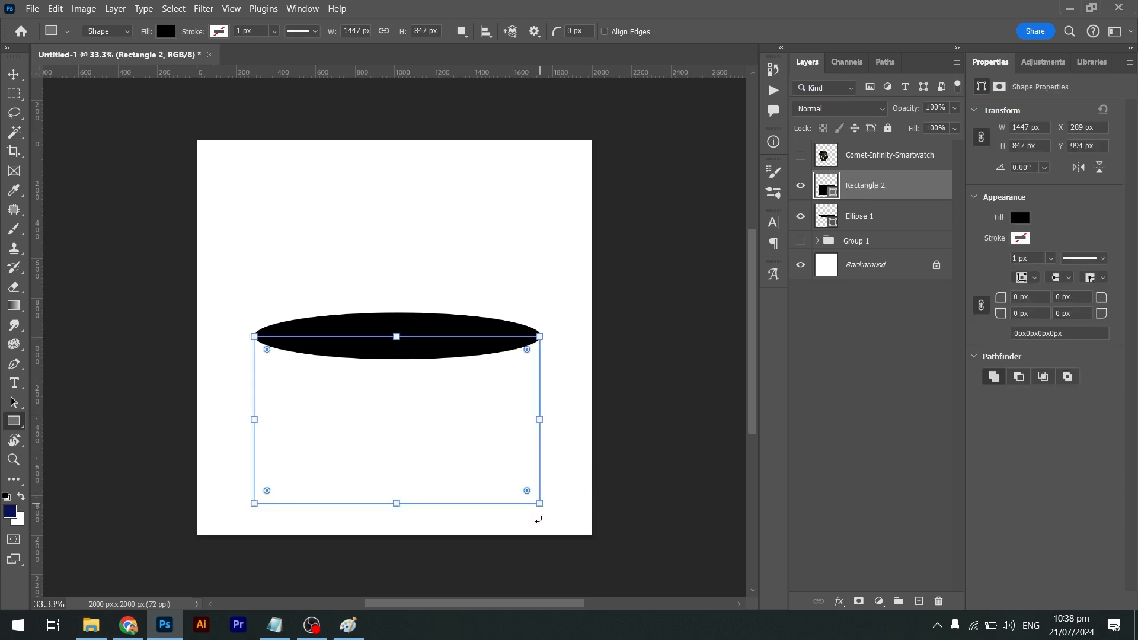
Fill the background with the dark blue foreground colour and recolour the rectangle and ellipse white
{"action": "key", "text": "v"}
{"action": "left_click", "coordinate": [880, 263]}
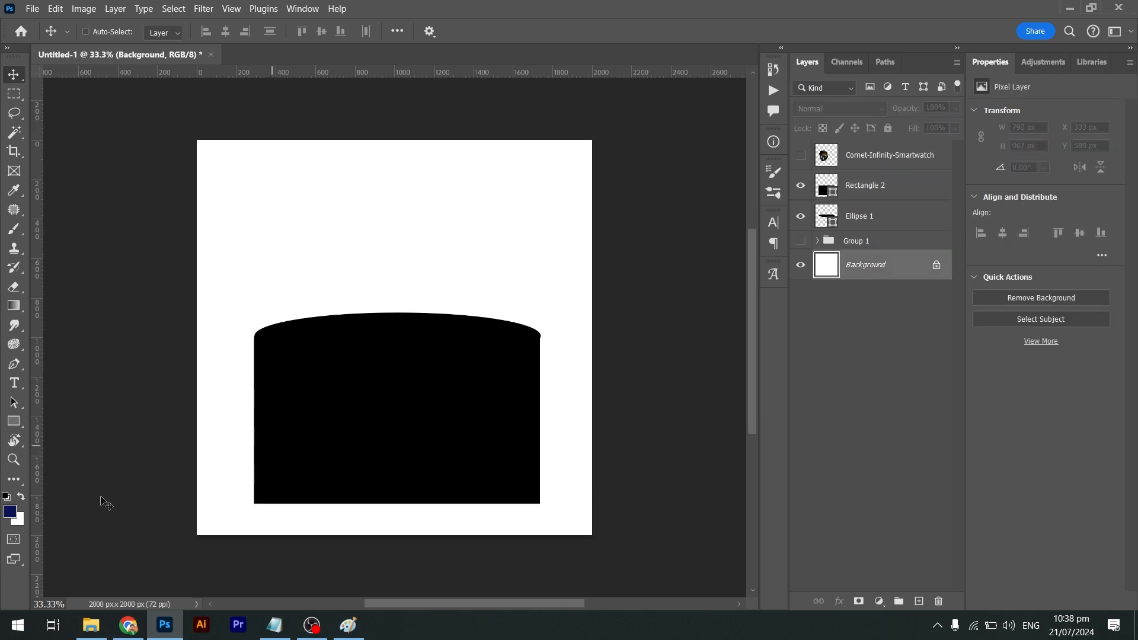
{"action": "key", "text": "alt+BackSpace"}
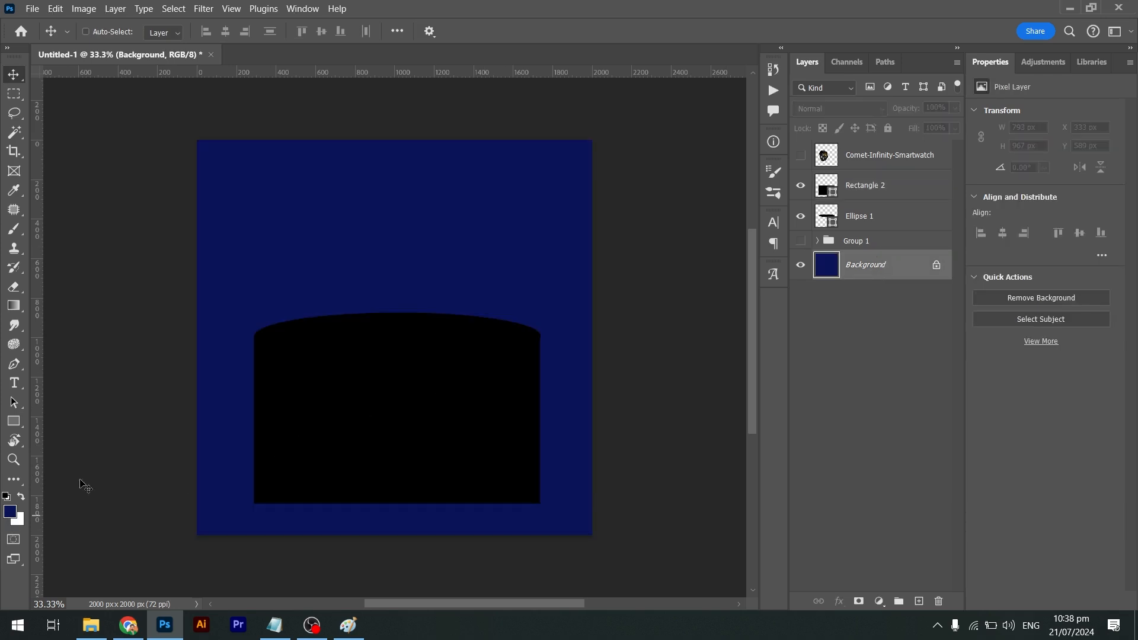
{"action": "left_click", "coordinate": [402, 343], "text": "ctrl"}
{"action": "key", "text": "ctrl+BackSpace"}
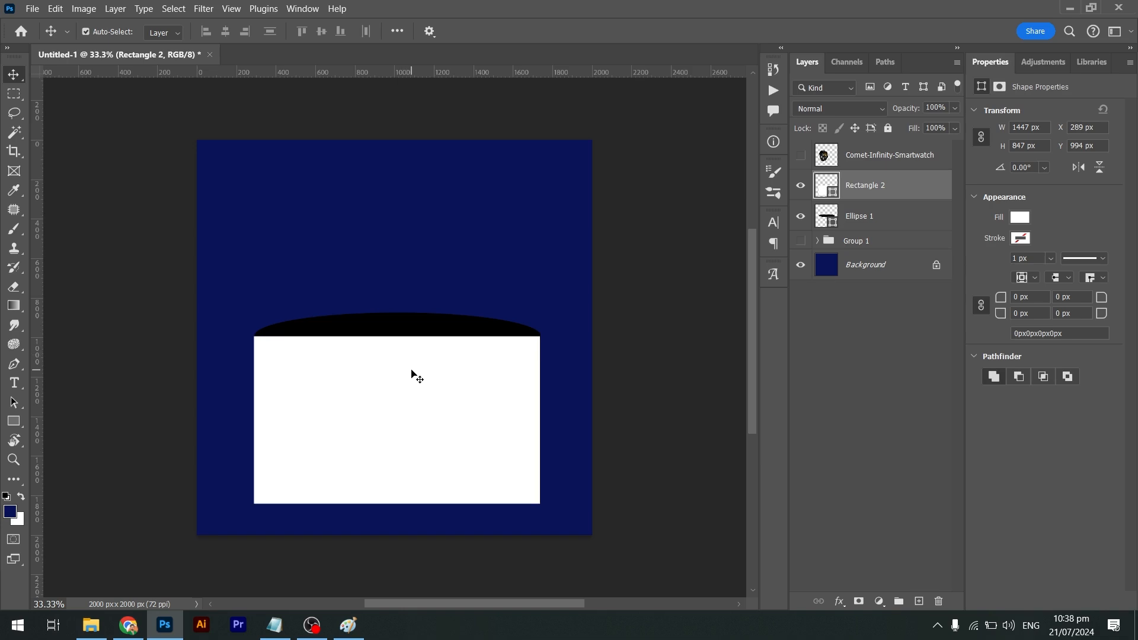
{"action": "left_click", "coordinate": [407, 327]}
{"action": "key", "text": "ctrl+BackSpace"}
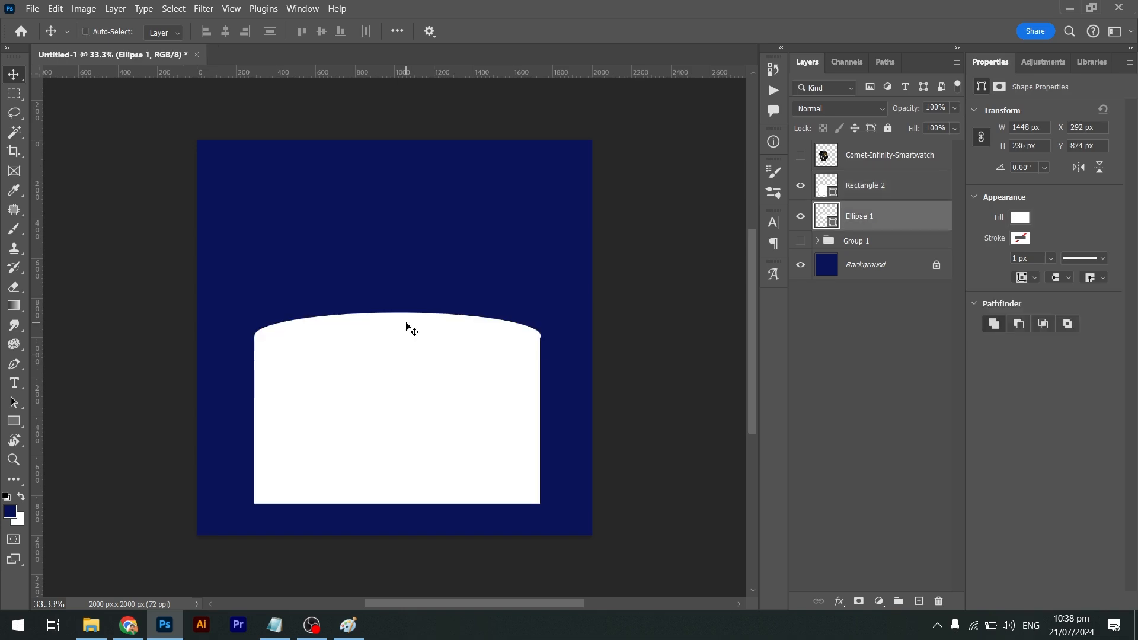
Use Free Transform to widen the rectangle to about 1451 px so its side meets the ellipse's edge
{"action": "key", "text": "ctrl+plus"}
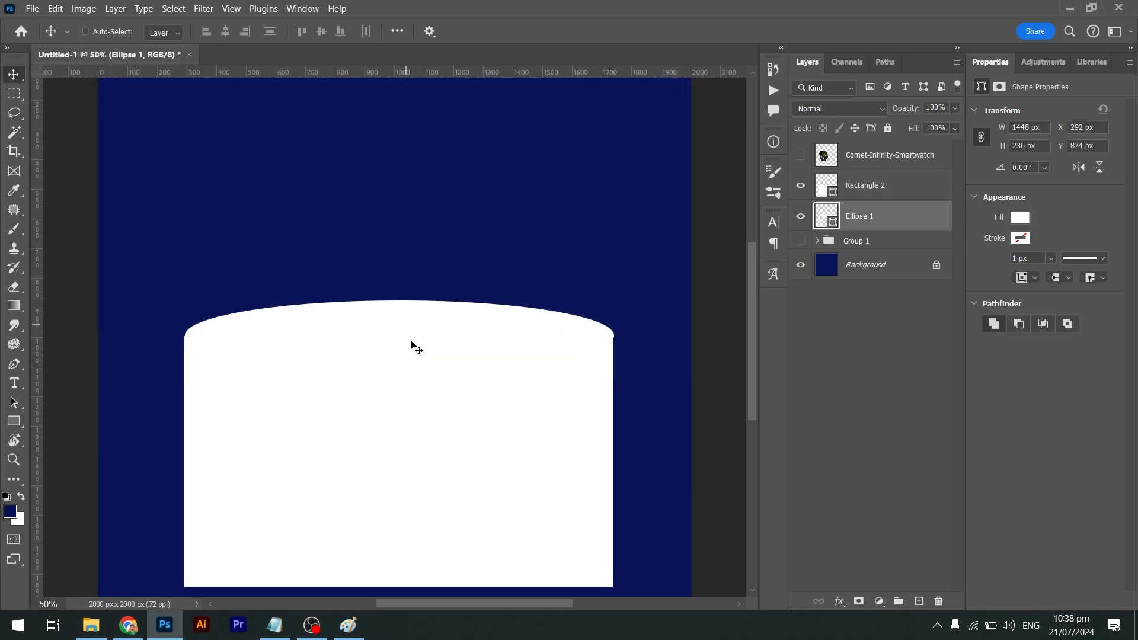
{"action": "left_click", "coordinate": [443, 430], "text": "ctrl"}
{"action": "key", "text": "ctrl+t"}
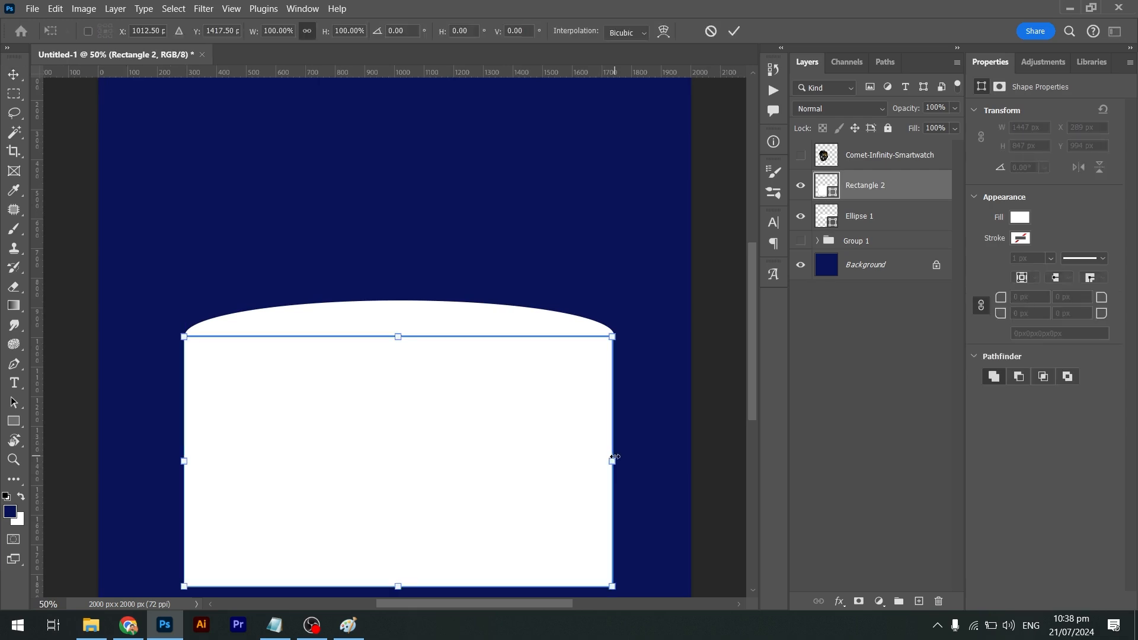
{"action": "left_click_drag", "start_coordinate": [617, 460], "coordinate": [617, 460]}
{"action": "key", "text": "Return"}
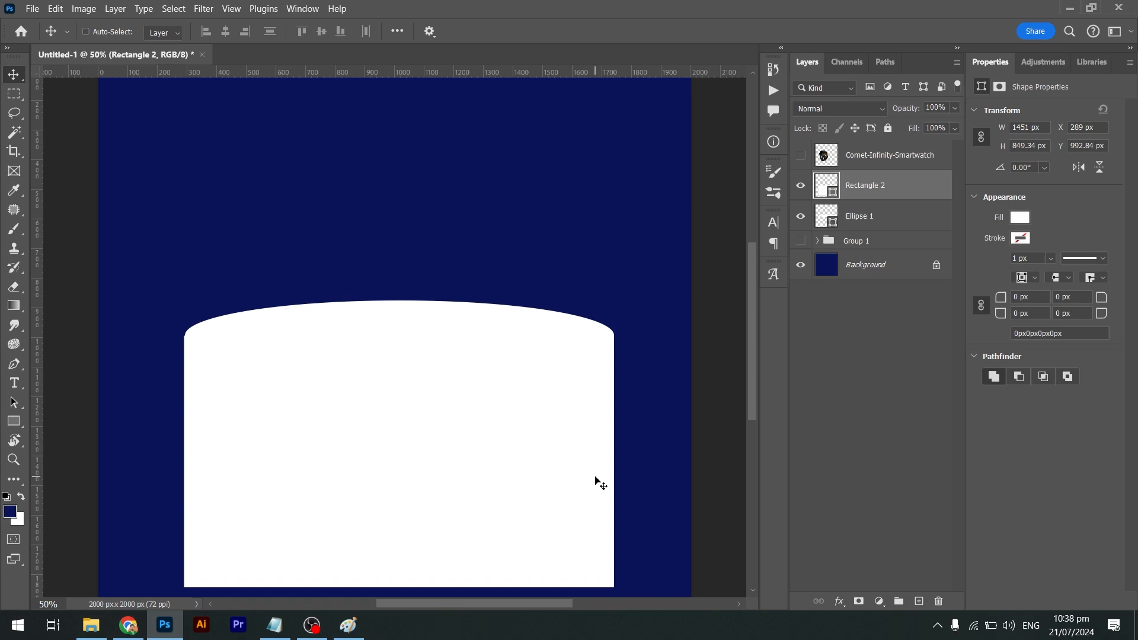
{"action": "key", "text": "ctrl+minus"}
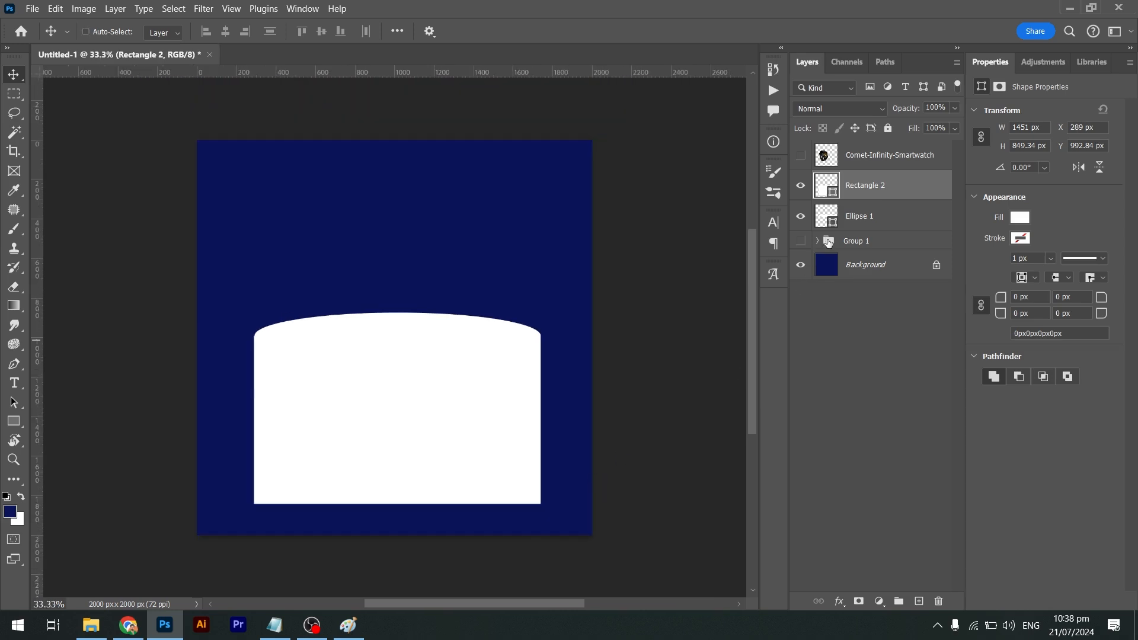
Lift the ellipse off the rectangle and return it, and move both shapes down past the canvas's lower edge
{"action": "left_click", "coordinate": [856, 216]}
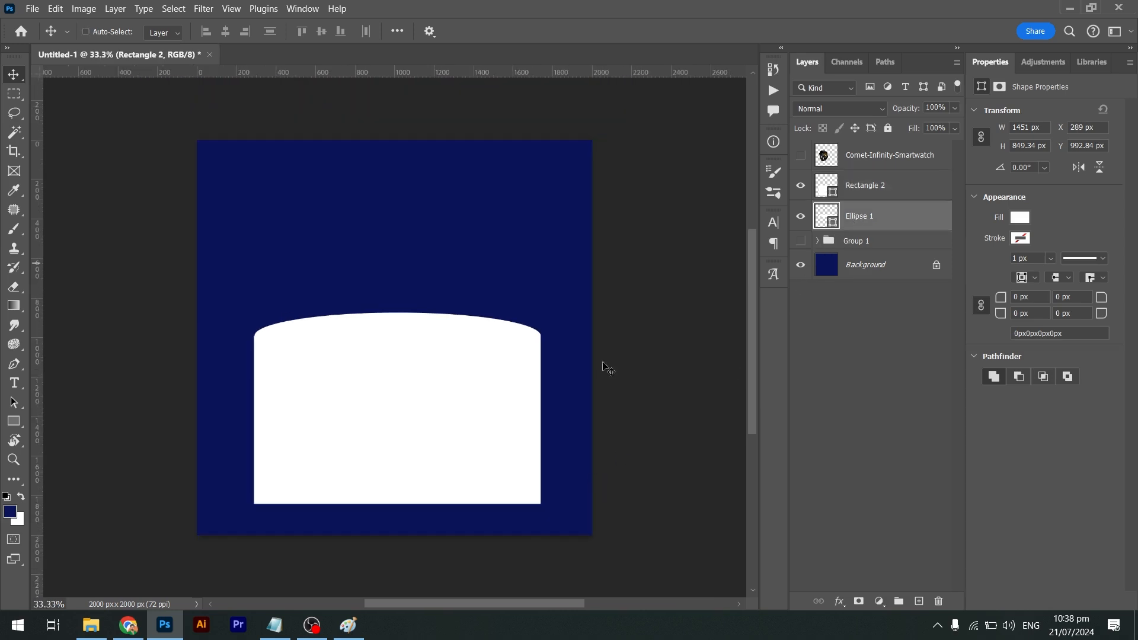
{"action": "left_click_drag", "start_coordinate": [485, 446], "coordinate": [483, 376]}
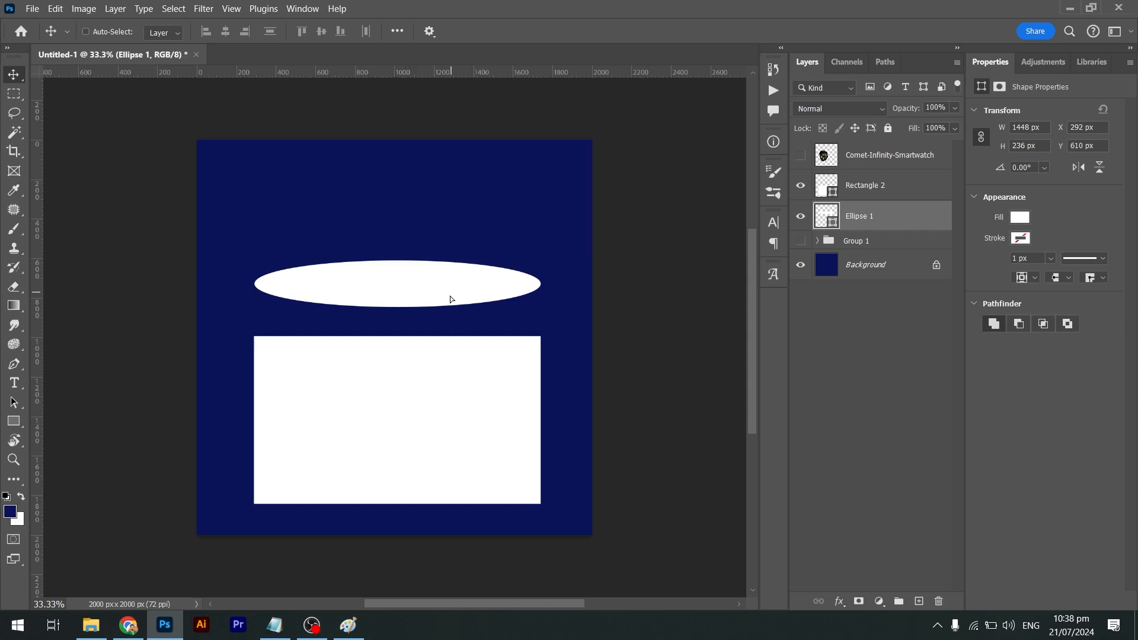
{"action": "left_click_drag", "start_coordinate": [450, 299], "coordinate": [450, 346]}
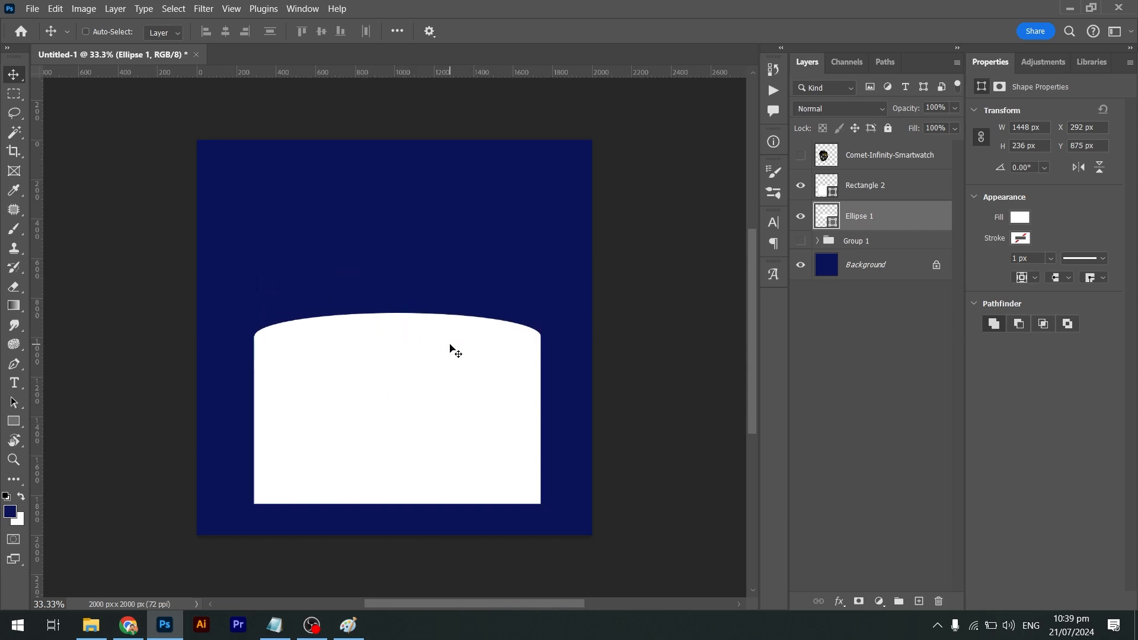
{"action": "left_click_drag", "start_coordinate": [444, 397], "coordinate": [449, 504]}
Switch to Chrome, open Freepik's white round winner podiums photo, and capture a screen snip of its front-right podium
{"action": "key", "text": "alt+Tab"}
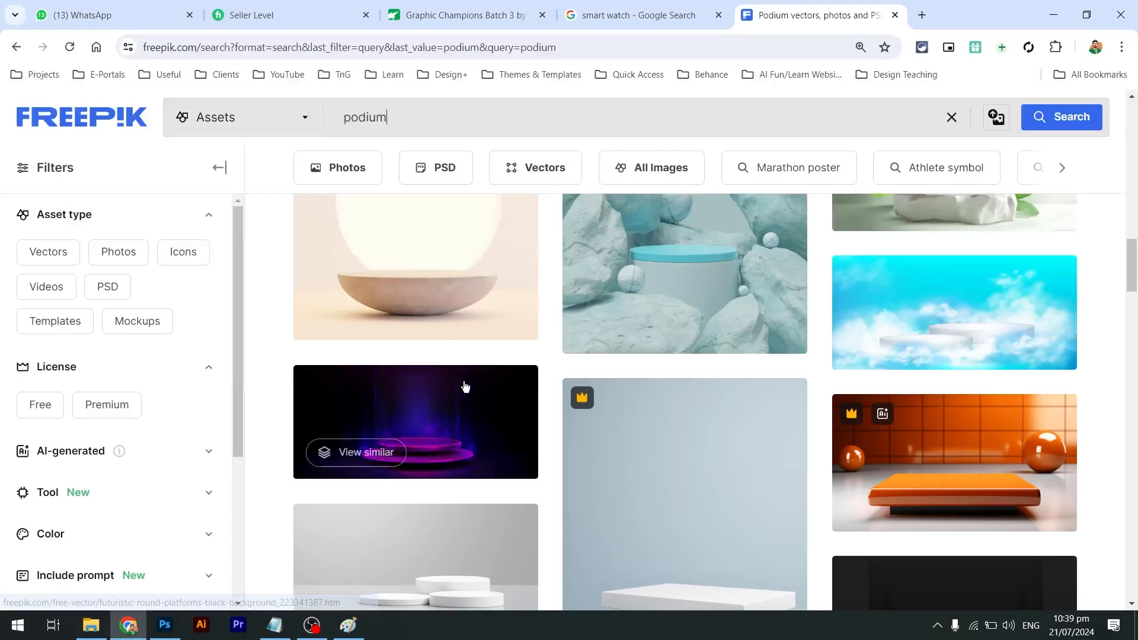
{"action": "scroll", "coordinate": [489, 499], "scroll_direction": "down", "scroll_amount": 2}
{"action": "left_click", "coordinate": [455, 503]}
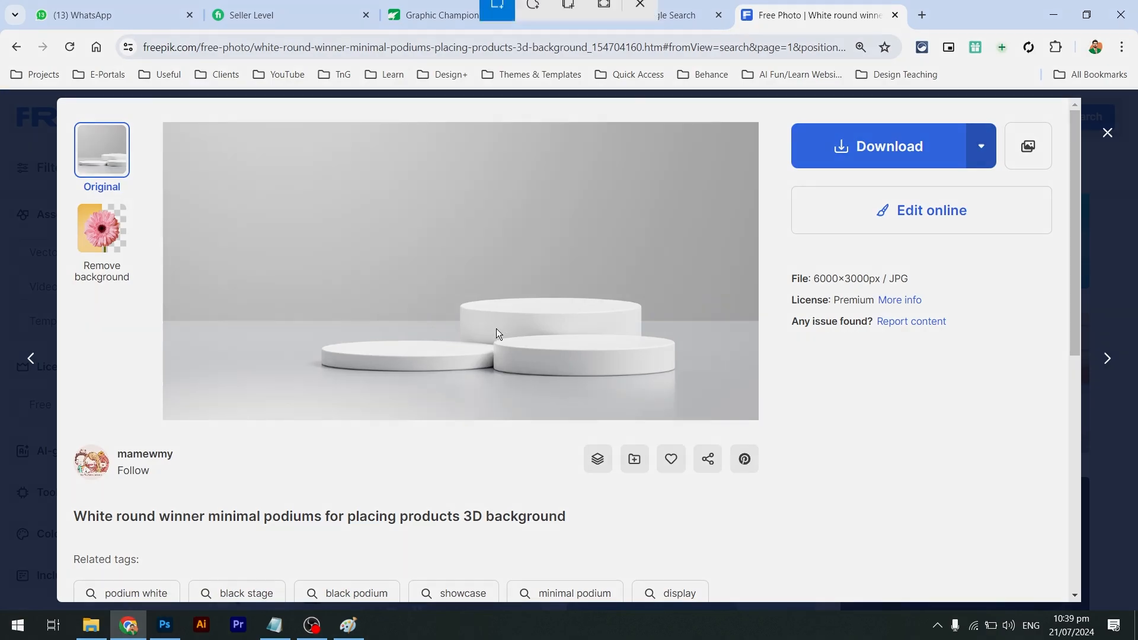
{"action": "key", "text": "shift+super+s"}
{"action": "left_click_drag", "start_coordinate": [482, 323], "coordinate": [698, 380]}
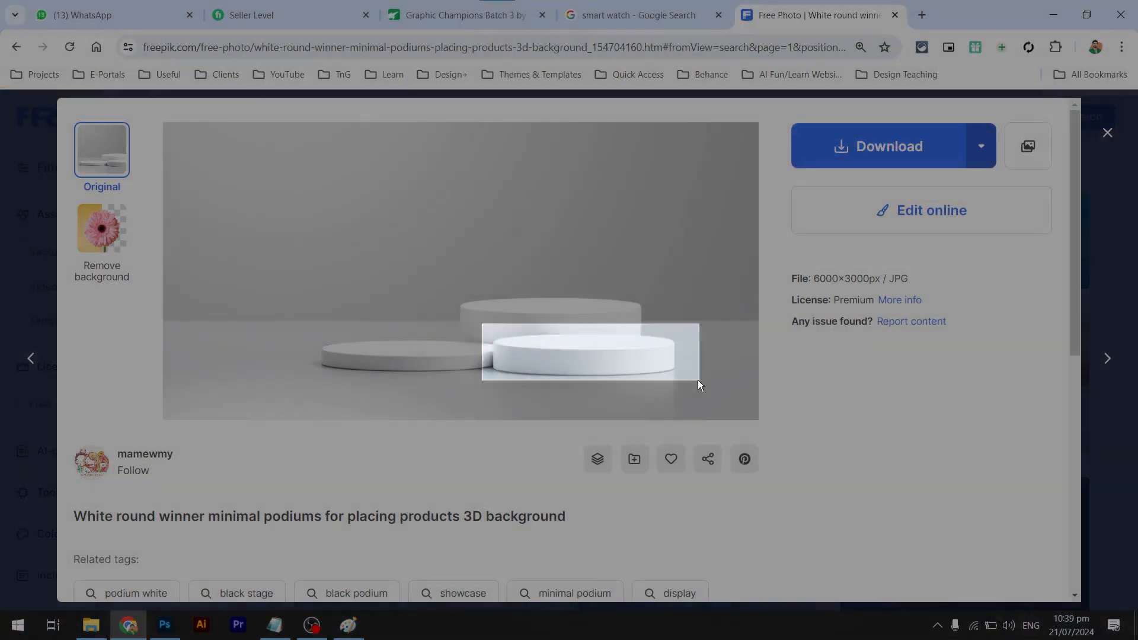
Paste the podium snip into the Photoshop document, enlarge it to about 1493 px wide, and hide its layer
{"action": "key", "text": "alt+Tab"}
{"action": "key", "text": "ctrl+v"}
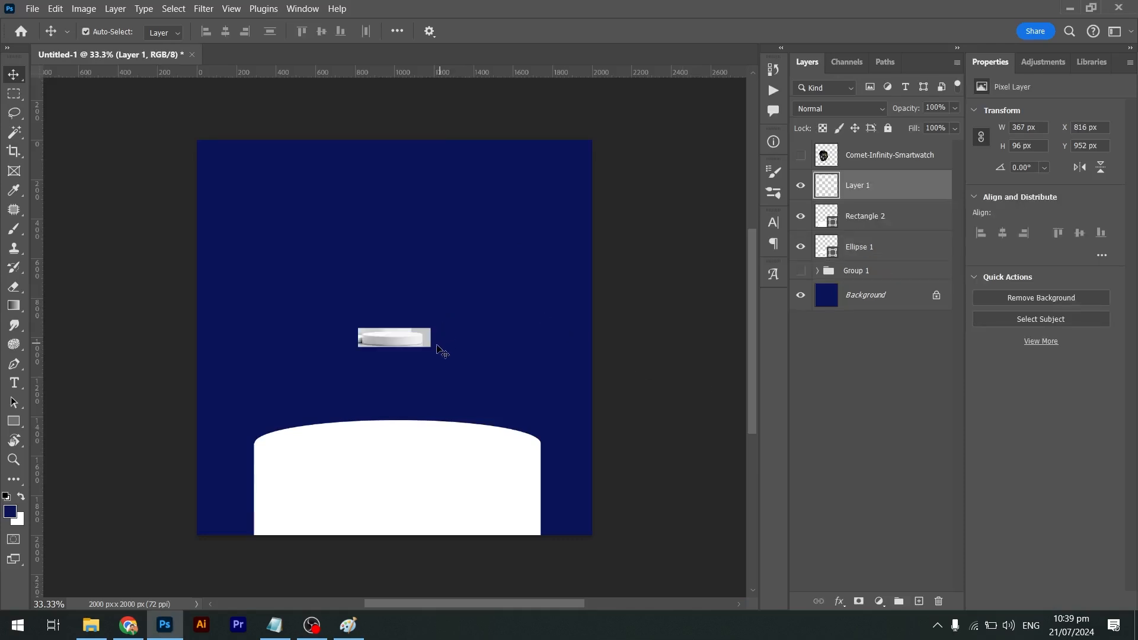
{"action": "key", "text": "ctrl+t"}
{"action": "left_click_drag", "start_coordinate": [431, 329], "coordinate": [541, 298]}
{"action": "key", "text": "Return"}
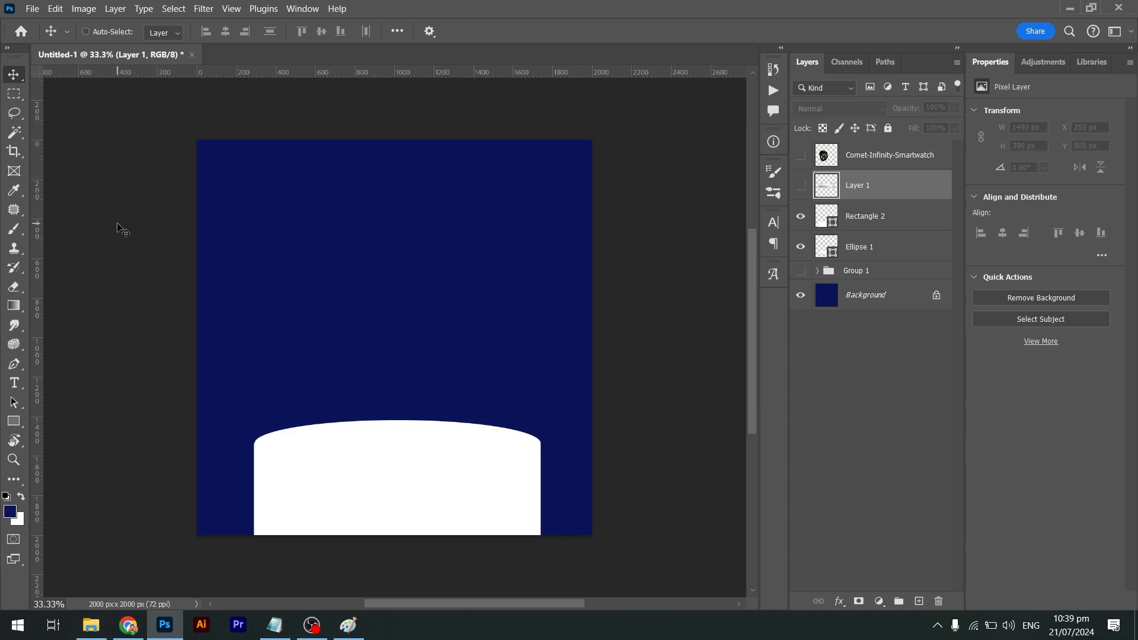
Choose the Brush tool and add a new empty layer directly above Ellipse 1
{"action": "key", "text": "b"}
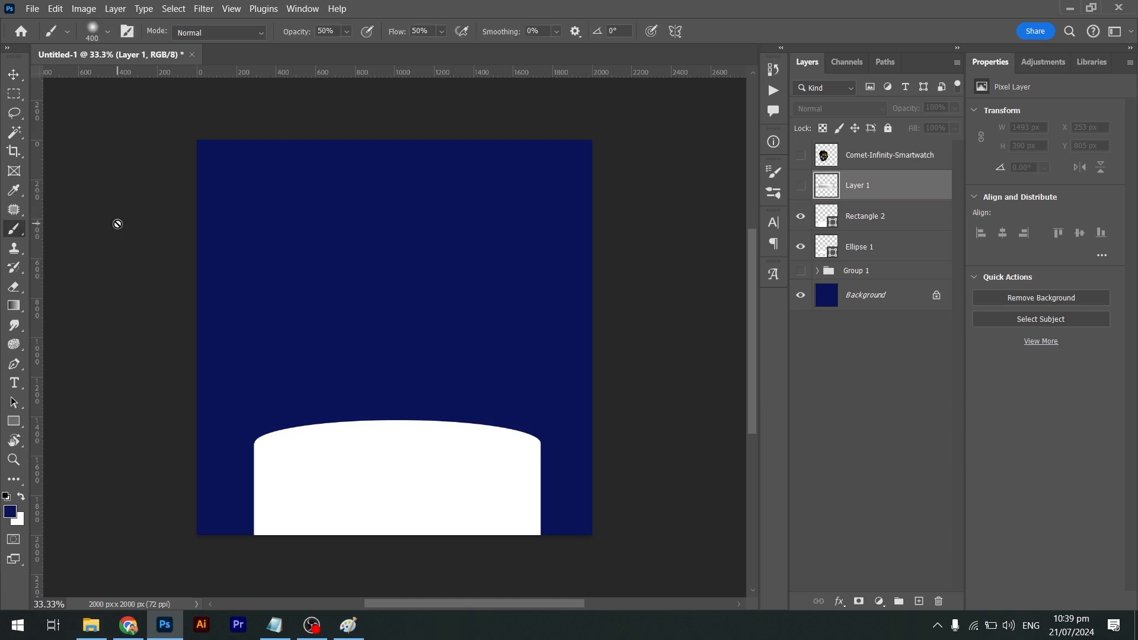
{"action": "right_click", "coordinate": [17, 233]}
{"action": "left_click", "coordinate": [77, 226]}
{"action": "left_click", "coordinate": [907, 217]}
{"action": "left_click", "coordinate": [887, 252]}
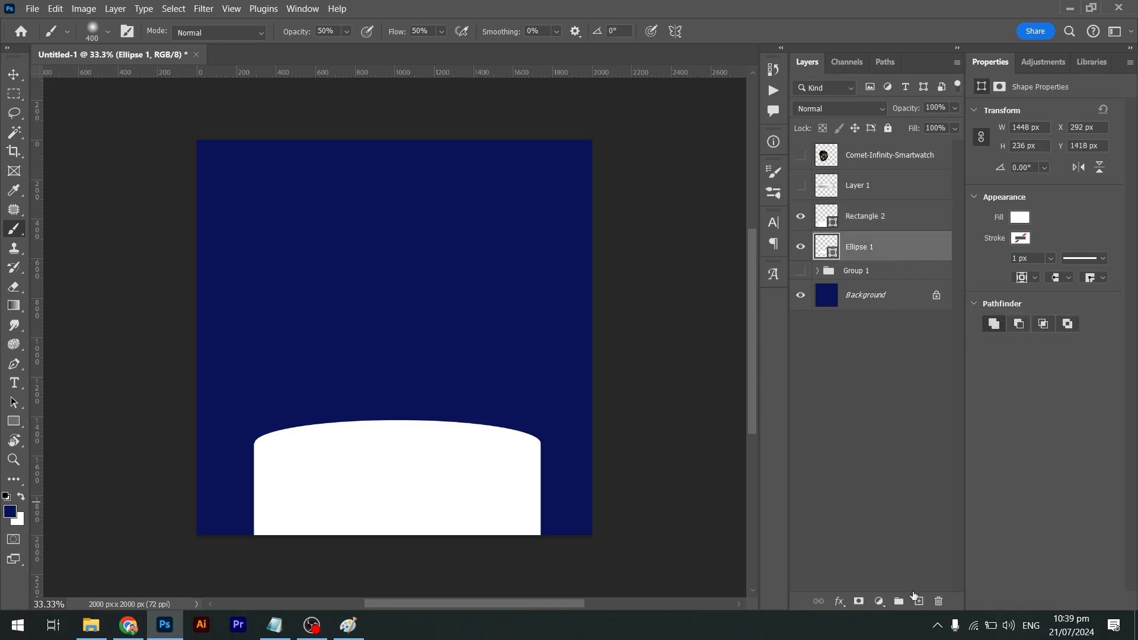
{"action": "left_click", "coordinate": [918, 600]}
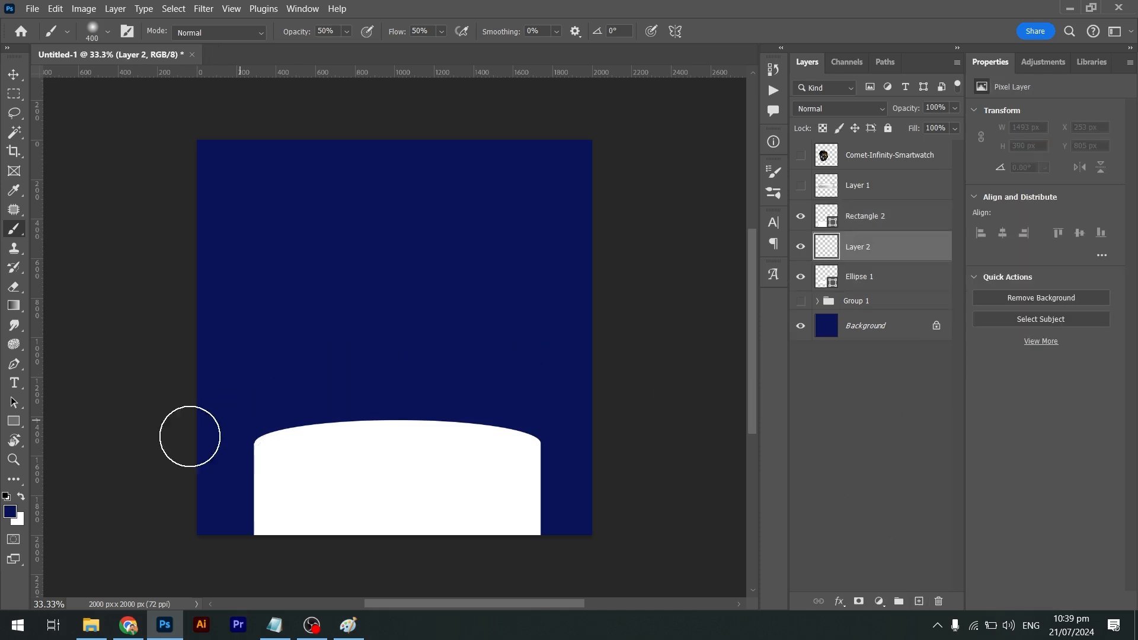
Set the foreground colour to dark grey #282828
{"action": "left_click", "coordinate": [9, 511]}
{"action": "left_click", "coordinate": [651, 279]}
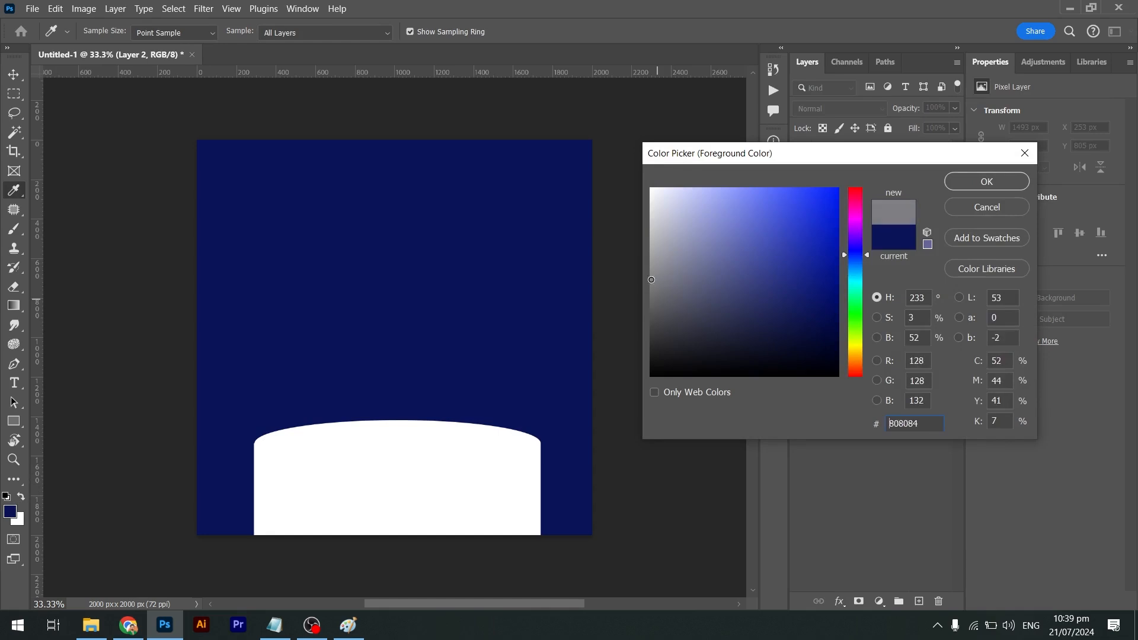
{"action": "left_click_drag", "start_coordinate": [651, 279], "coordinate": [609, 342]}
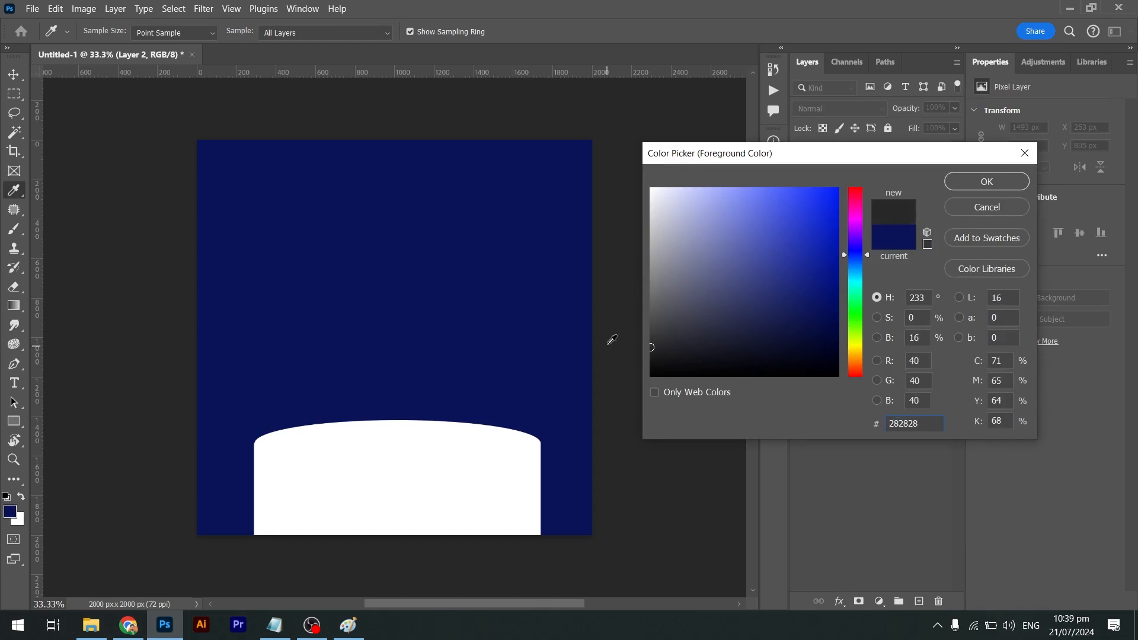
{"action": "left_click", "coordinate": [973, 180]}
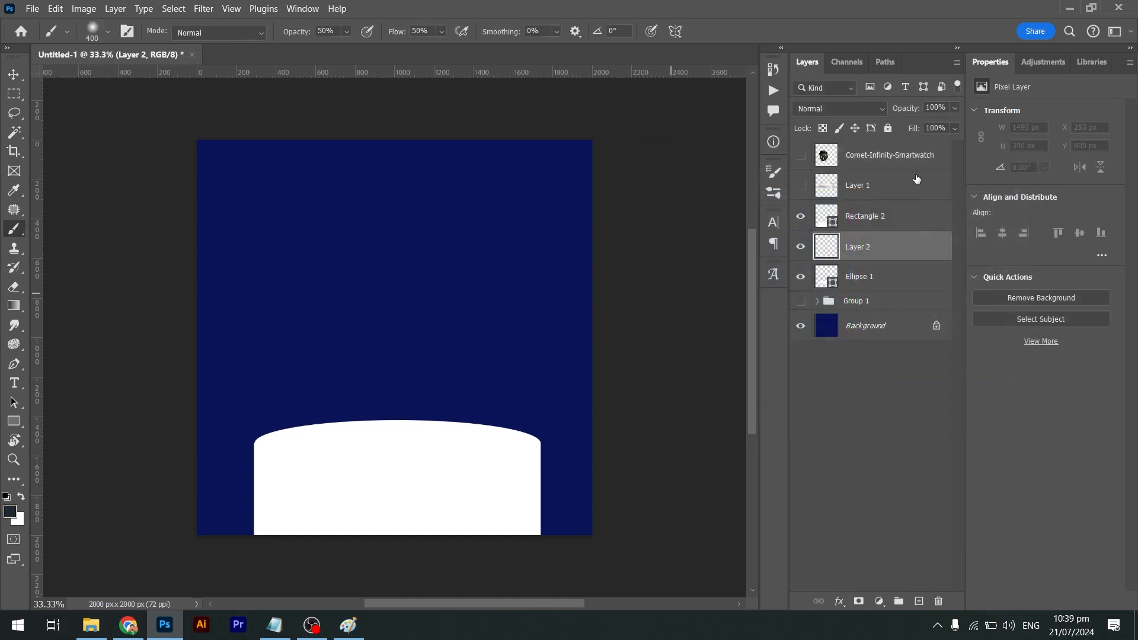
Set the brush opacity and flow to 20% each
{"action": "left_click", "coordinate": [325, 31]}
{"action": "type", "text": "20"}
{"action": "left_click", "coordinate": [429, 30]}
{"action": "type", "text": "20"}
{"action": "key", "text": "Return"}
Brush soft dark shading over the podium and move Layer 2 above Rectangle 2
{"action": "mouse_move", "coordinate": [499, 490]}
{"action": "left_mouse_down"}
{"action": "mouse_move", "coordinate": [459, 506]}
{"action": "mouse_move", "coordinate": [471, 506]}
{"action": "mouse_move", "coordinate": [304, 478]}
{"action": "mouse_move", "coordinate": [361, 481]}
{"action": "mouse_move", "coordinate": [300, 508]}
{"action": "mouse_move", "coordinate": [332, 439]}
{"action": "mouse_move", "coordinate": [544, 452]}
{"action": "mouse_move", "coordinate": [219, 403]}
{"action": "mouse_move", "coordinate": [631, 332]}
{"action": "left_mouse_up"}
{"action": "left_click_drag", "start_coordinate": [826, 246], "coordinate": [825, 203]}
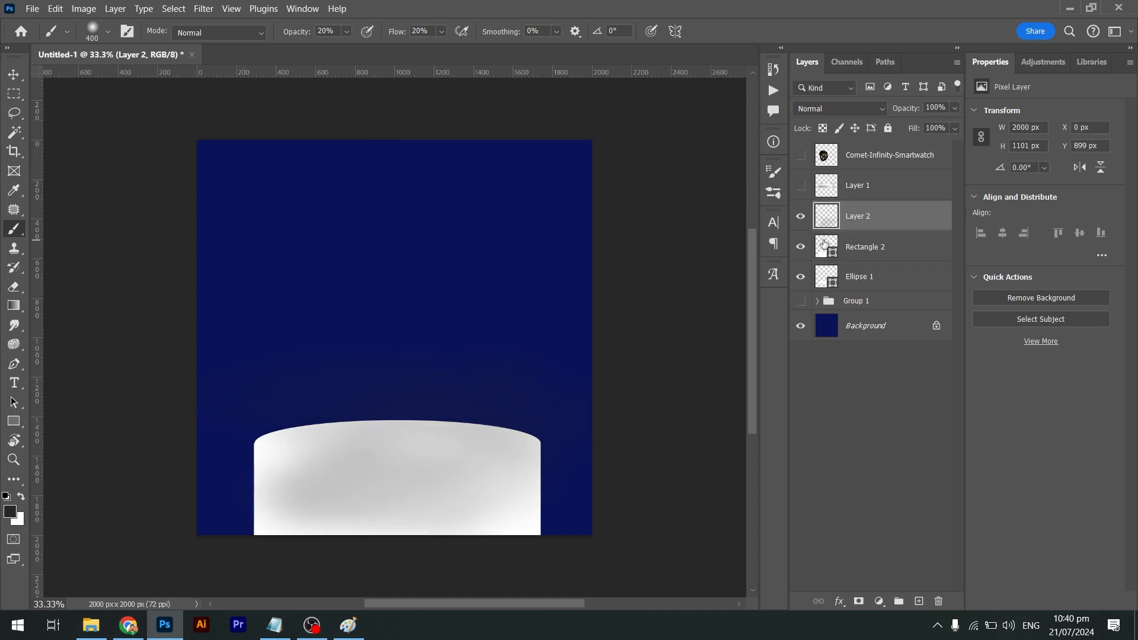
{"action": "mouse_move", "coordinate": [450, 439]}
{"action": "left_mouse_down"}
{"action": "mouse_move", "coordinate": [362, 490]}
{"action": "mouse_move", "coordinate": [394, 503]}
{"action": "mouse_move", "coordinate": [364, 456]}
{"action": "mouse_move", "coordinate": [392, 427]}
{"action": "mouse_move", "coordinate": [456, 510]}
{"action": "left_mouse_up"}
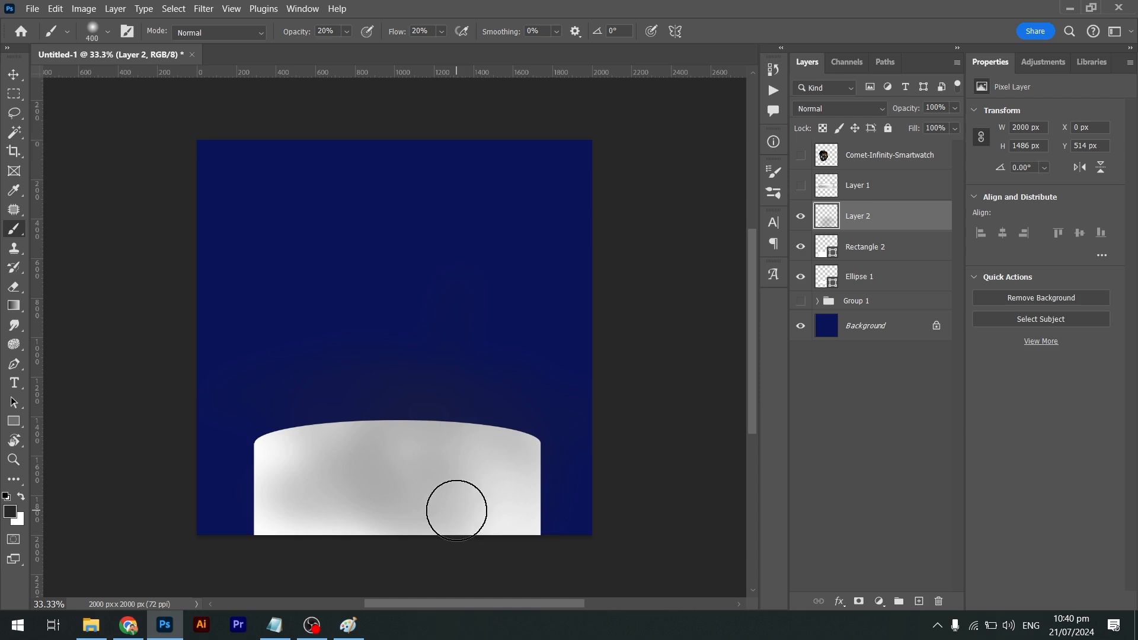
Clear all the painted shading from Layer 2 and remove the selection
{"action": "key", "text": "ctrl+a"}
{"action": "key", "text": "Delete"}
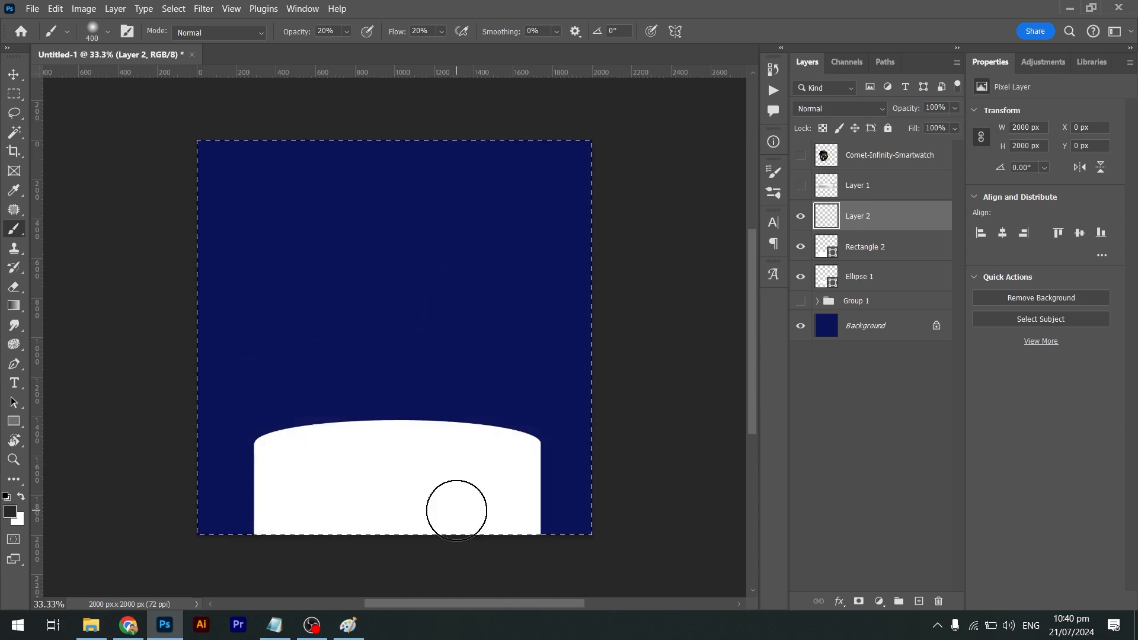
{"action": "key", "text": "ctrl+d"}
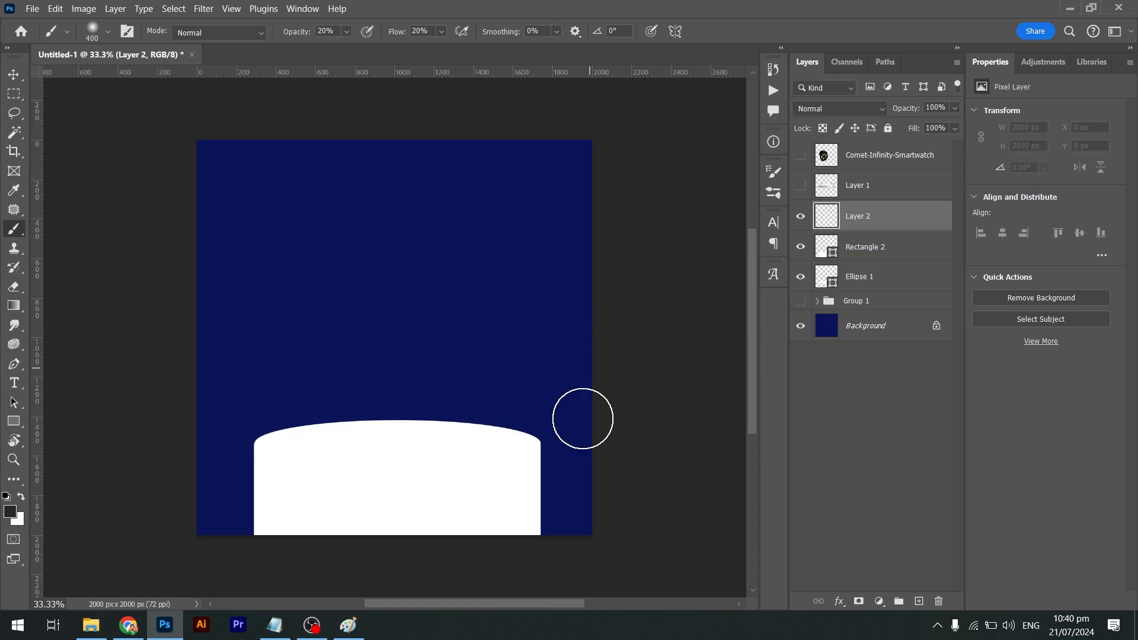
Toggle the visibility of Layer 2 and Rectangle 2 to check their contents, and hide the Ellipse 1 layer
{"action": "left_click", "coordinate": [800, 216]}
{"action": "left_click", "coordinate": [799, 216]}
{"action": "left_click", "coordinate": [800, 247]}
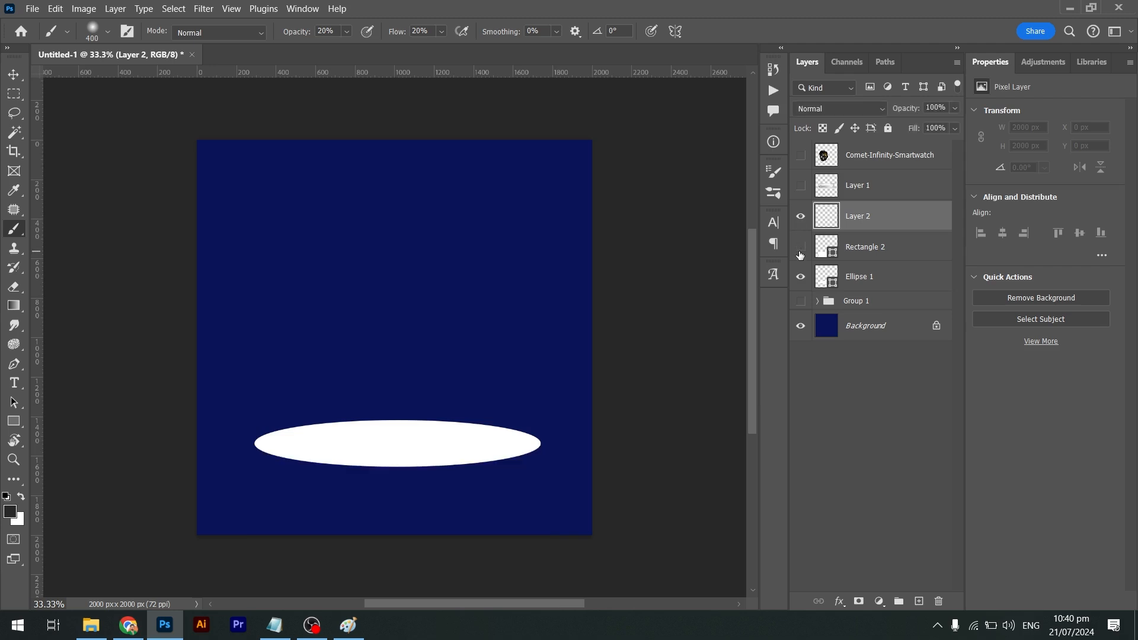
{"action": "left_click", "coordinate": [800, 252]}
{"action": "left_click", "coordinate": [800, 279]}
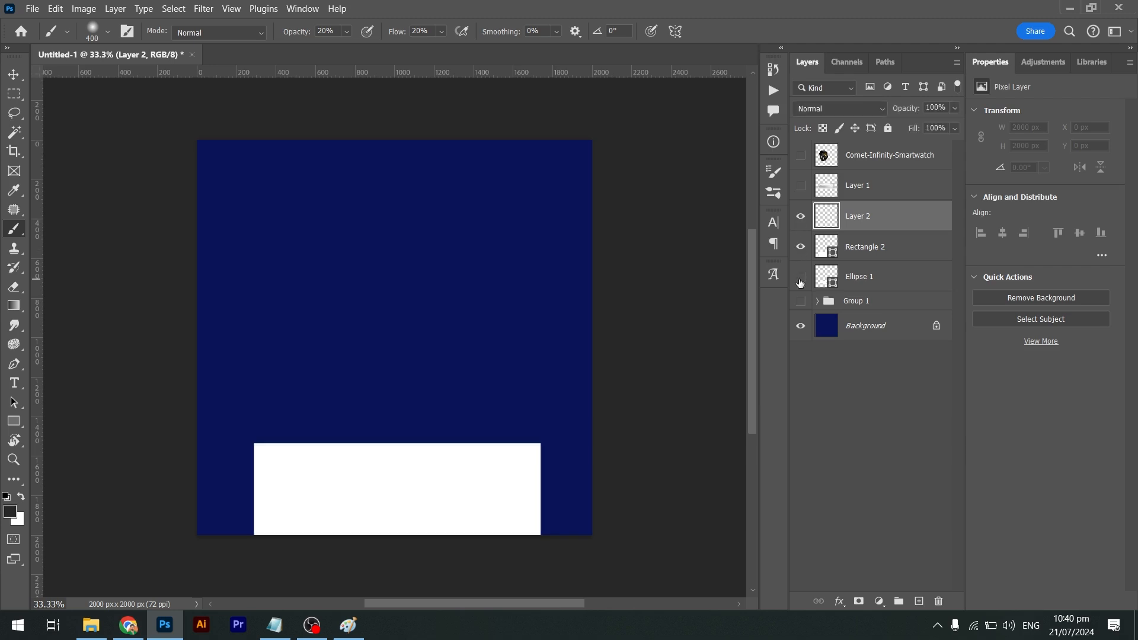
{"action": "left_click", "coordinate": [862, 276]}
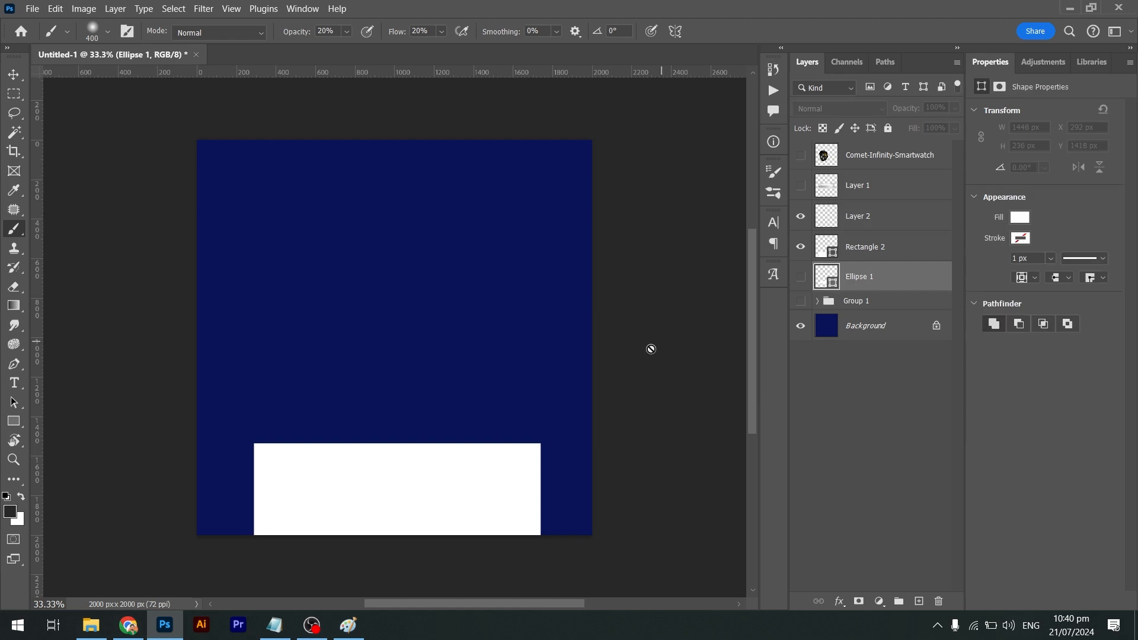
Move the Rectangle 2 shape straight up the canvas to a Y position of about 810 px
{"action": "left_click", "coordinate": [863, 249]}
{"action": "double_click", "coordinate": [863, 245]}
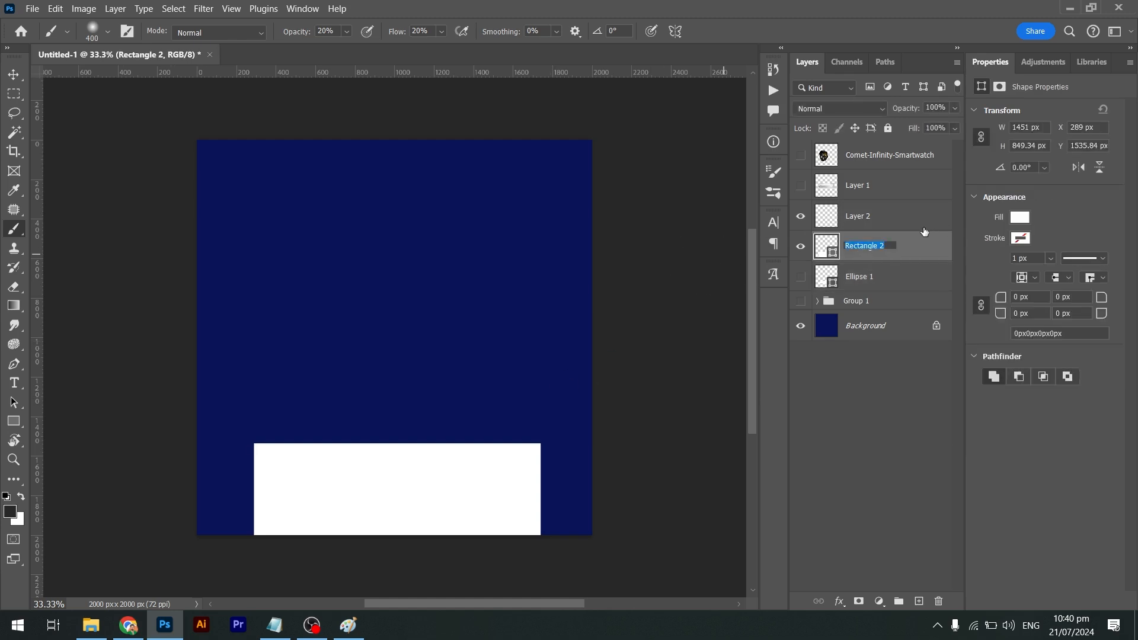
{"action": "key", "text": "Return"}
{"action": "key", "text": "v"}
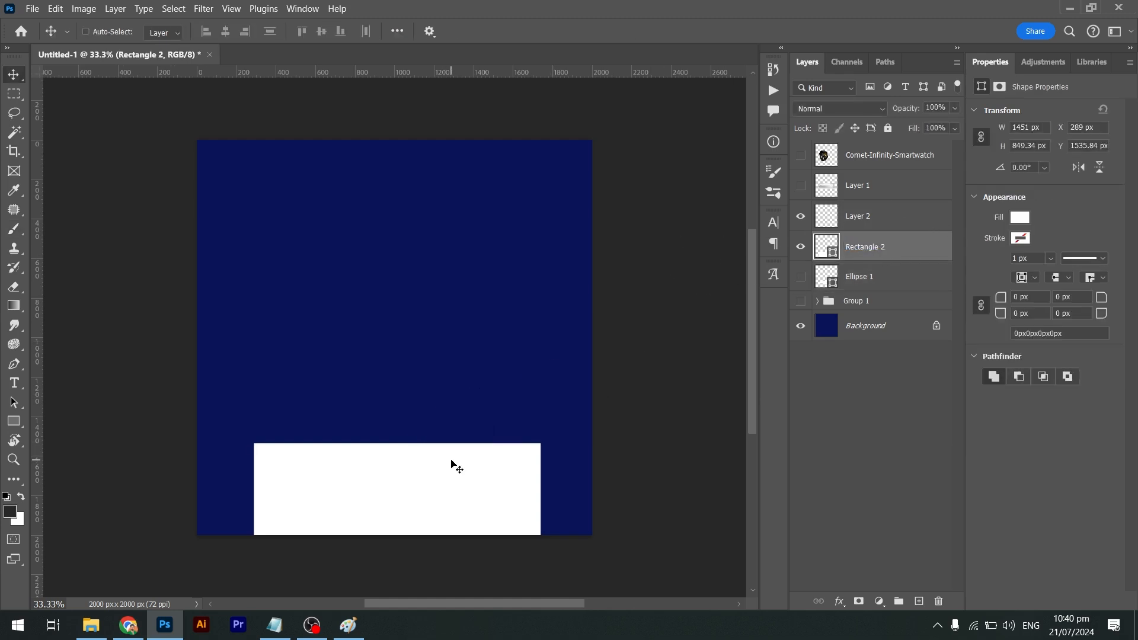
{"action": "left_click_drag", "start_coordinate": [451, 462], "coordinate": [455, 319]}
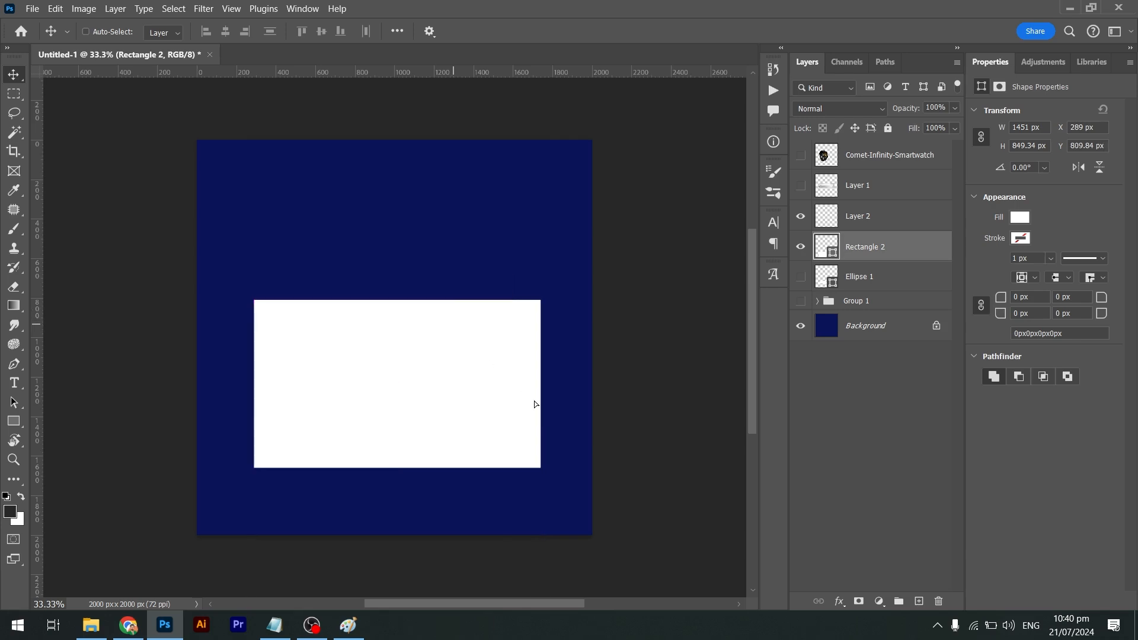
Rename the Ellipse 1 layer as Oval and the Rectangle 2 layer as Rectengle
{"action": "left_click", "coordinate": [853, 221]}
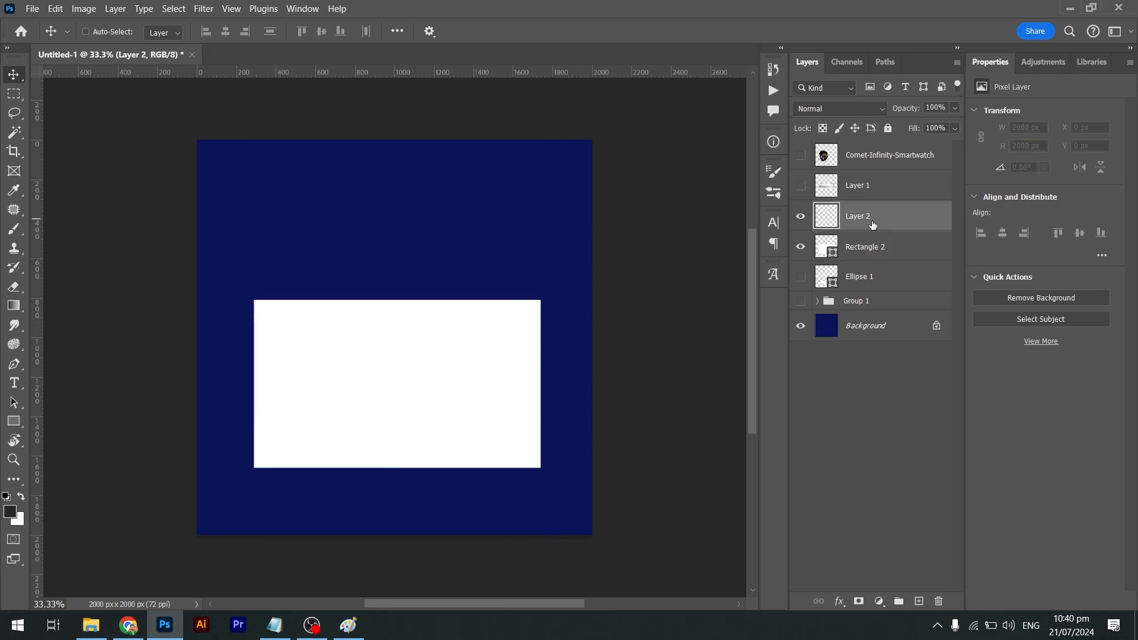
{"action": "double_click", "coordinate": [863, 278]}
{"action": "type", "text": "Oval"}
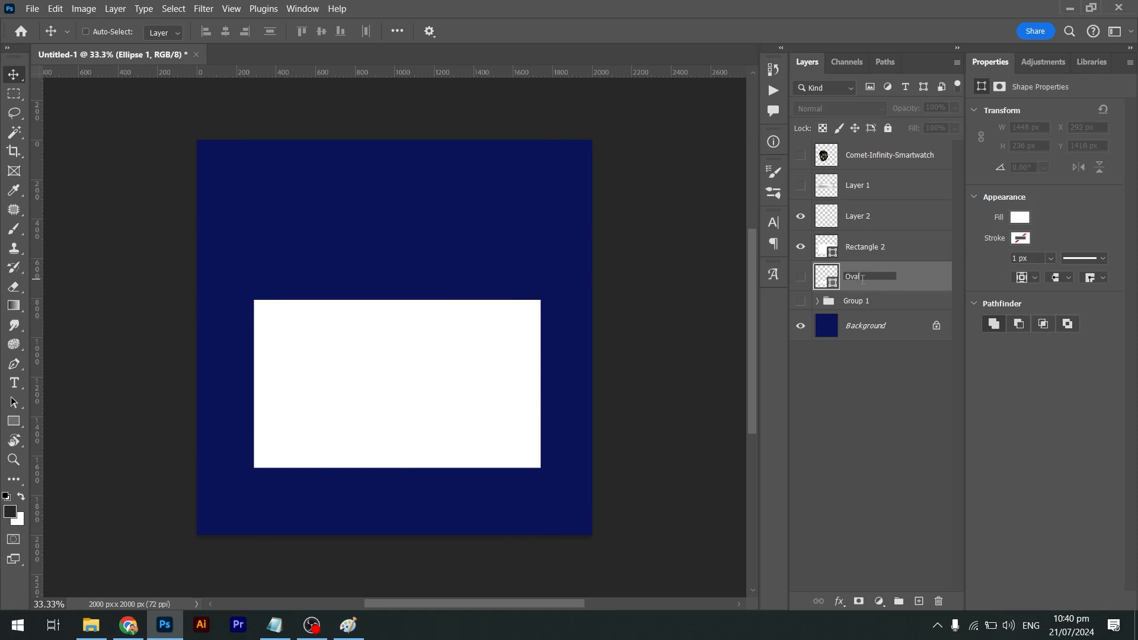
{"action": "key", "text": "Return"}
{"action": "left_click", "coordinate": [860, 249]}
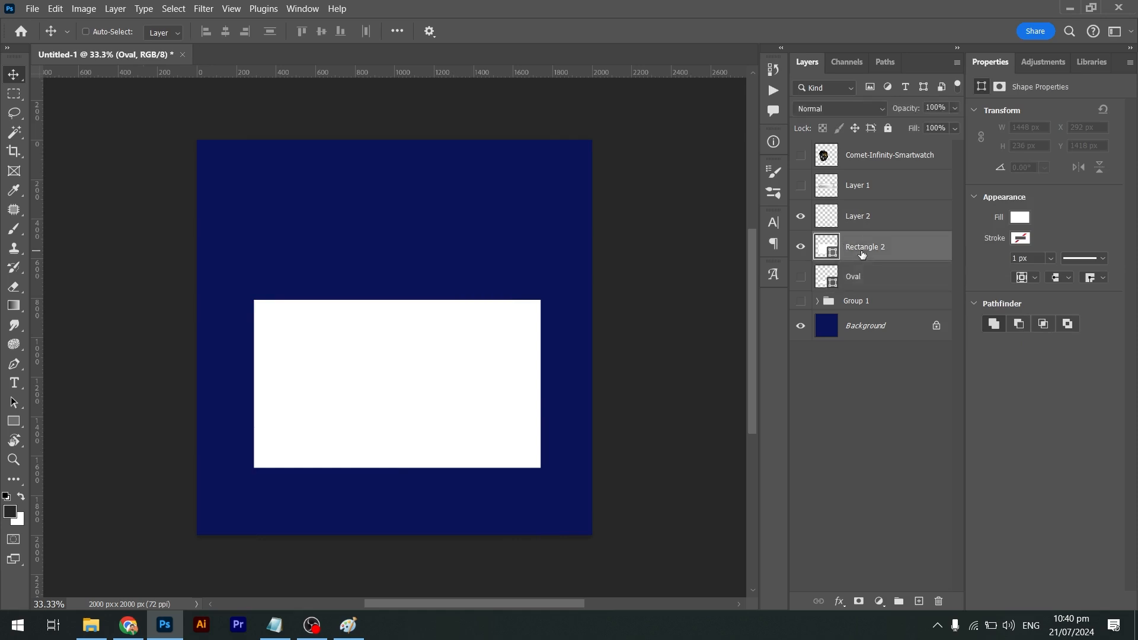
{"action": "double_click", "coordinate": [848, 245]}
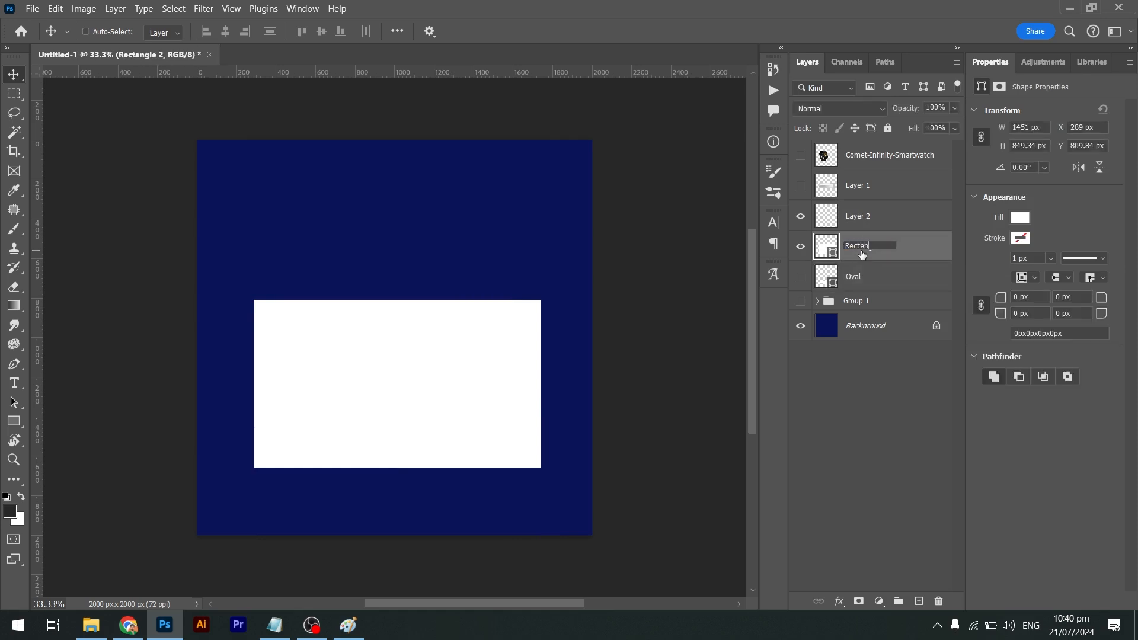
Rename Layer 2 as Shading
{"action": "double_click", "coordinate": [857, 216]}
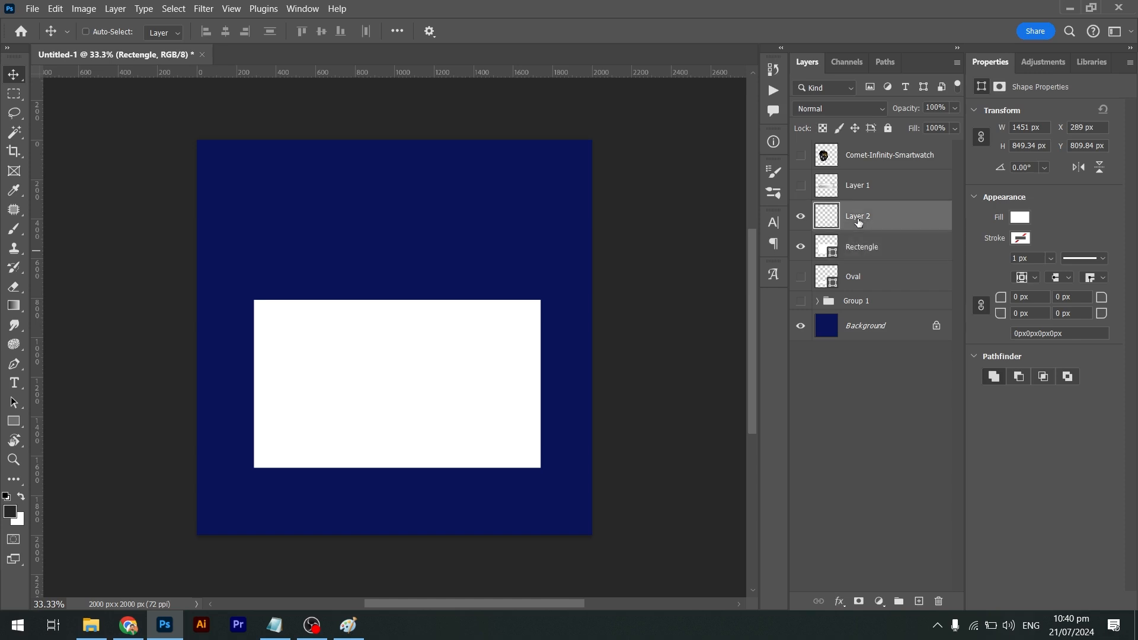
{"action": "type", "text": "Shading"}
{"action": "key", "text": "Return"}
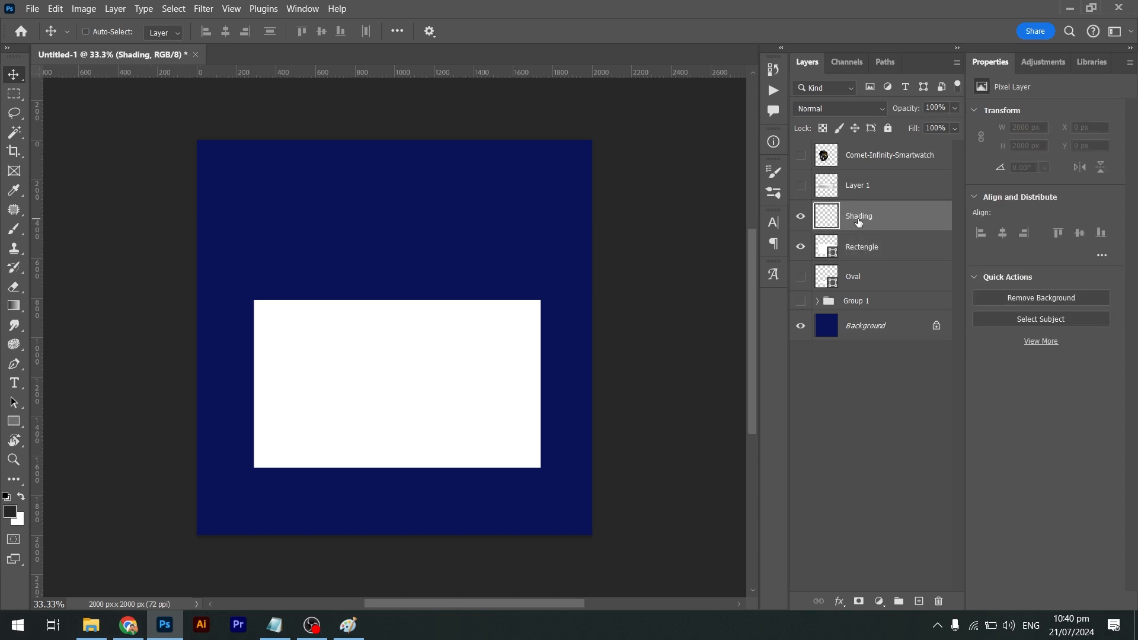
Brush soft dark vertical shading on the Shading layer along both sides of the rectangle, leaving a bright band in the middle
{"action": "left_click", "coordinate": [14, 229]}
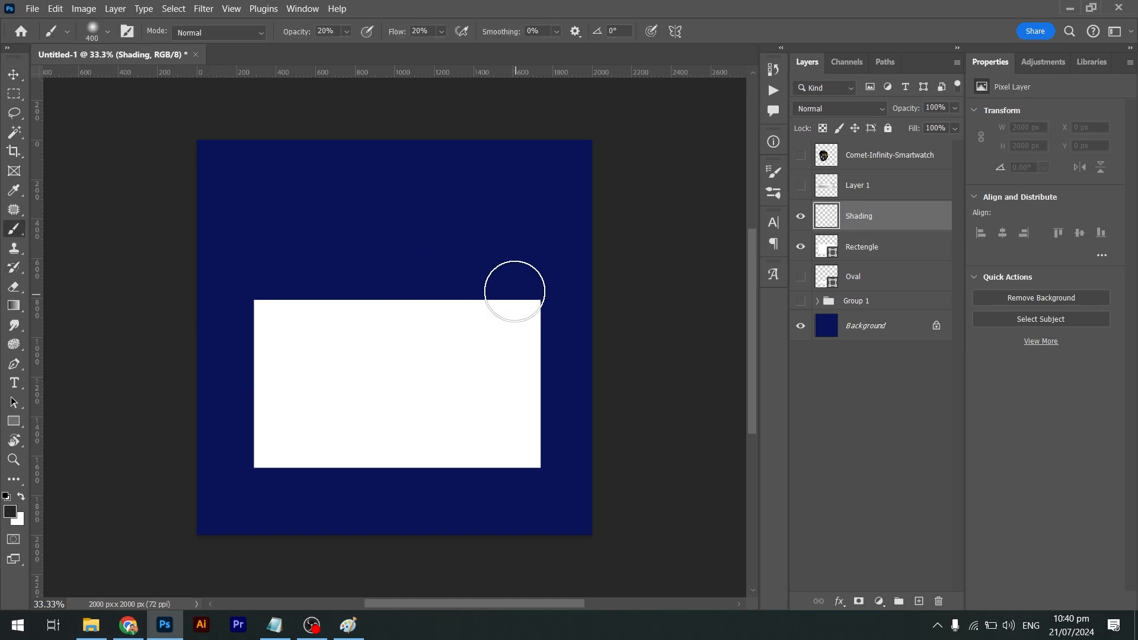
{"action": "mouse_move", "coordinate": [513, 264]}
{"action": "left_mouse_down"}
{"action": "mouse_move", "coordinate": [518, 478]}
{"action": "mouse_move", "coordinate": [522, 224]}
{"action": "mouse_move", "coordinate": [518, 530]}
{"action": "mouse_move", "coordinate": [525, 150]}
{"action": "left_mouse_up"}
{"action": "mouse_move", "coordinate": [293, 296]}
{"action": "left_mouse_down"}
{"action": "mouse_move", "coordinate": [263, 280]}
{"action": "mouse_move", "coordinate": [235, 518]}
{"action": "mouse_move", "coordinate": [260, 473]}
{"action": "mouse_move", "coordinate": [274, 259]}
{"action": "mouse_move", "coordinate": [271, 573]}
{"action": "mouse_move", "coordinate": [290, 266]}
{"action": "mouse_move", "coordinate": [282, 517]}
{"action": "mouse_move", "coordinate": [294, 267]}
{"action": "left_mouse_up"}
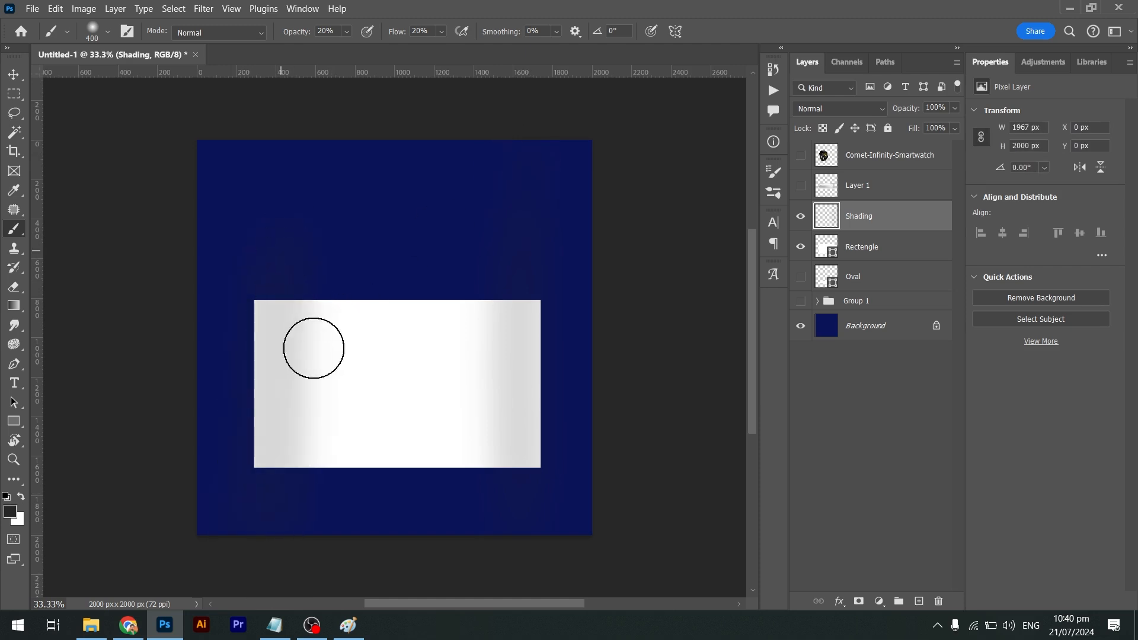
{"action": "mouse_move", "coordinate": [535, 293]}
{"action": "left_mouse_down"}
{"action": "mouse_move", "coordinate": [559, 407]}
{"action": "mouse_move", "coordinate": [585, 407]}
{"action": "mouse_move", "coordinate": [549, 474]}
{"action": "mouse_move", "coordinate": [530, 300]}
{"action": "mouse_move", "coordinate": [551, 475]}
{"action": "mouse_move", "coordinate": [567, 361]}
{"action": "mouse_move", "coordinate": [548, 287]}
{"action": "mouse_move", "coordinate": [568, 259]}
{"action": "mouse_move", "coordinate": [559, 576]}
{"action": "mouse_move", "coordinate": [569, 597]}
{"action": "mouse_move", "coordinate": [510, 236]}
{"action": "mouse_move", "coordinate": [503, 344]}
{"action": "mouse_move", "coordinate": [475, 340]}
{"action": "mouse_move", "coordinate": [477, 596]}
{"action": "mouse_move", "coordinate": [457, 286]}
{"action": "mouse_move", "coordinate": [408, 579]}
{"action": "left_mouse_up"}
{"action": "mouse_move", "coordinate": [249, 311]}
{"action": "left_mouse_down"}
{"action": "mouse_move", "coordinate": [228, 389]}
{"action": "mouse_move", "coordinate": [244, 587]}
{"action": "mouse_move", "coordinate": [229, 323]}
{"action": "mouse_move", "coordinate": [261, 558]}
{"action": "left_mouse_up"}
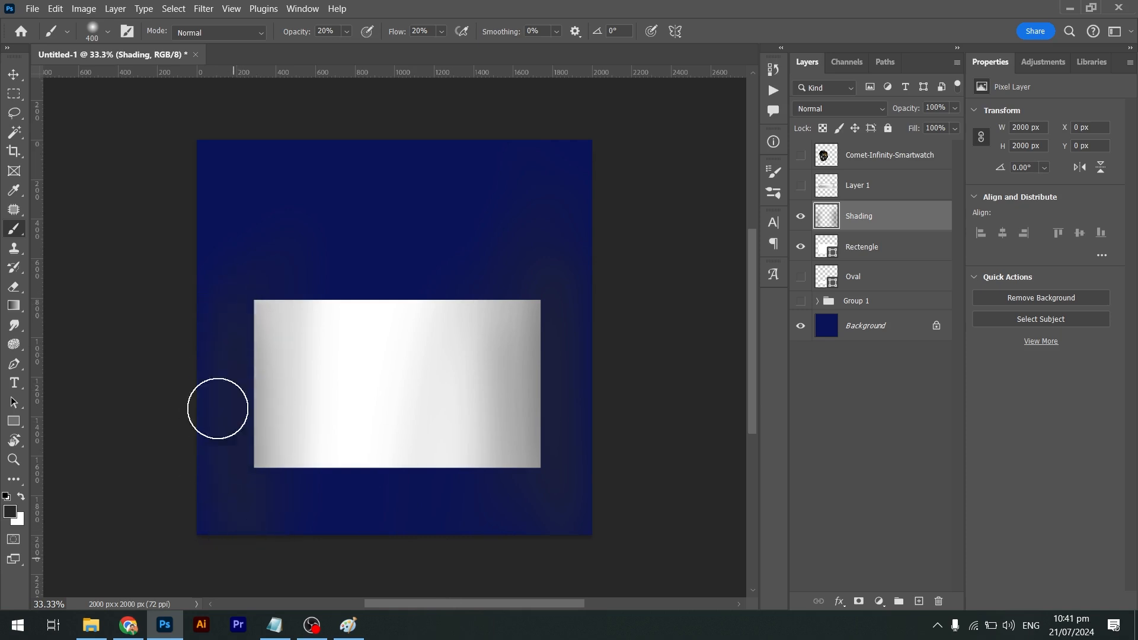
{"action": "left_click_drag", "start_coordinate": [300, 239], "coordinate": [327, 538]}
{"action": "left_click_drag", "start_coordinate": [315, 260], "coordinate": [338, 568]}
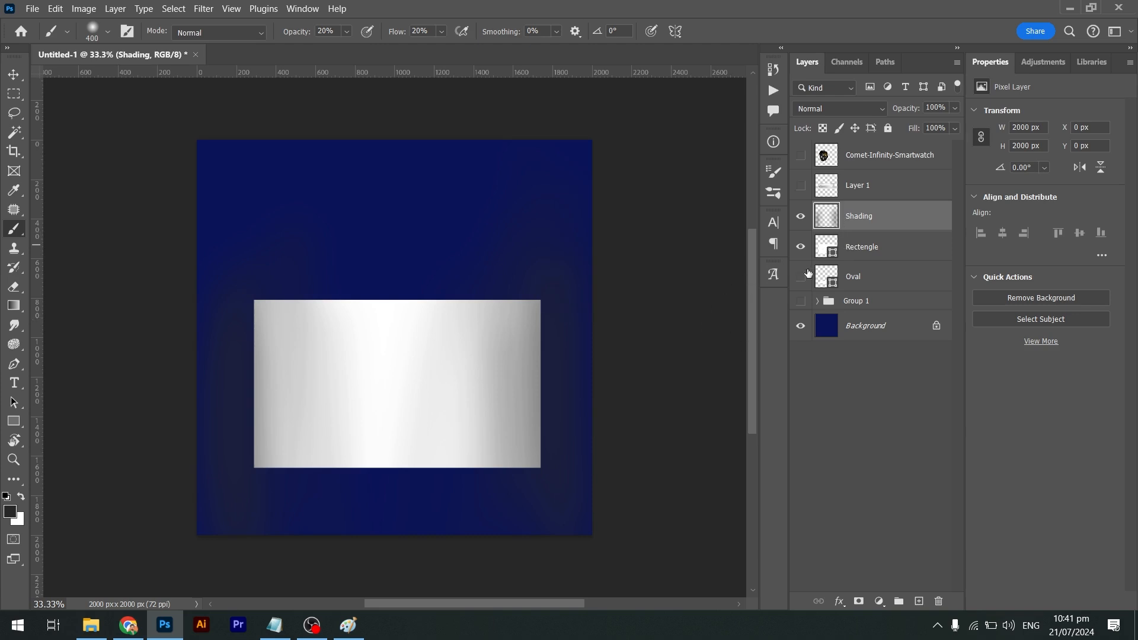
Show the Oval, place it over the rectangle's top edge at about Y 692 px and stack it above the Rectengle layer
{"action": "left_click", "coordinate": [857, 287]}
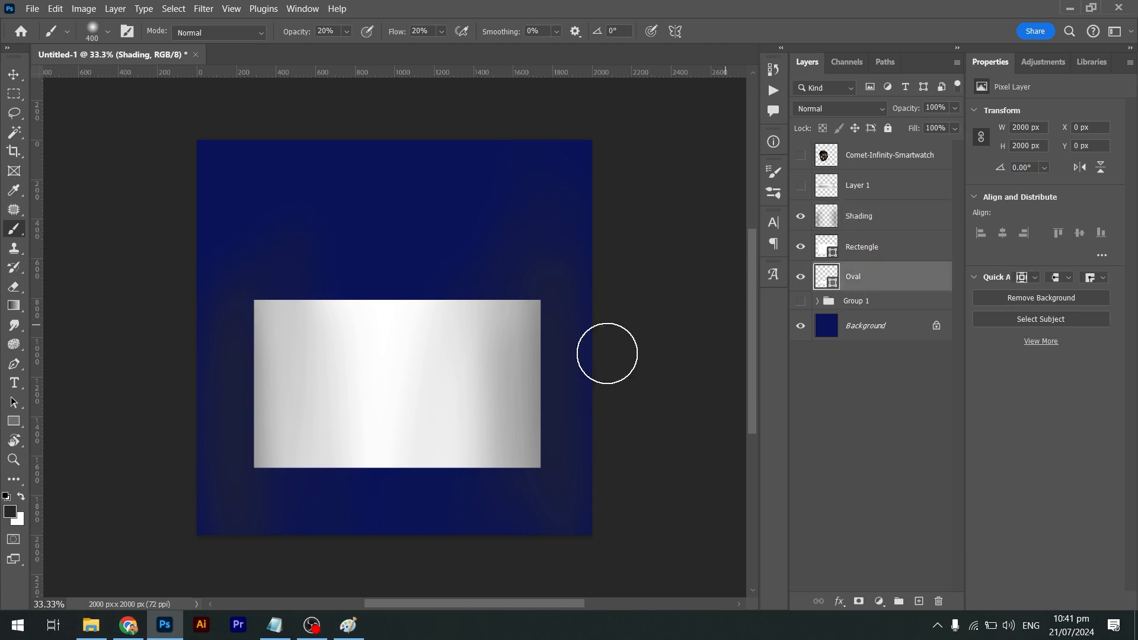
{"action": "key", "text": "v"}
{"action": "left_click_drag", "start_coordinate": [542, 401], "coordinate": [522, 284]}
{"action": "key", "text": "ctrl+bracketright"}
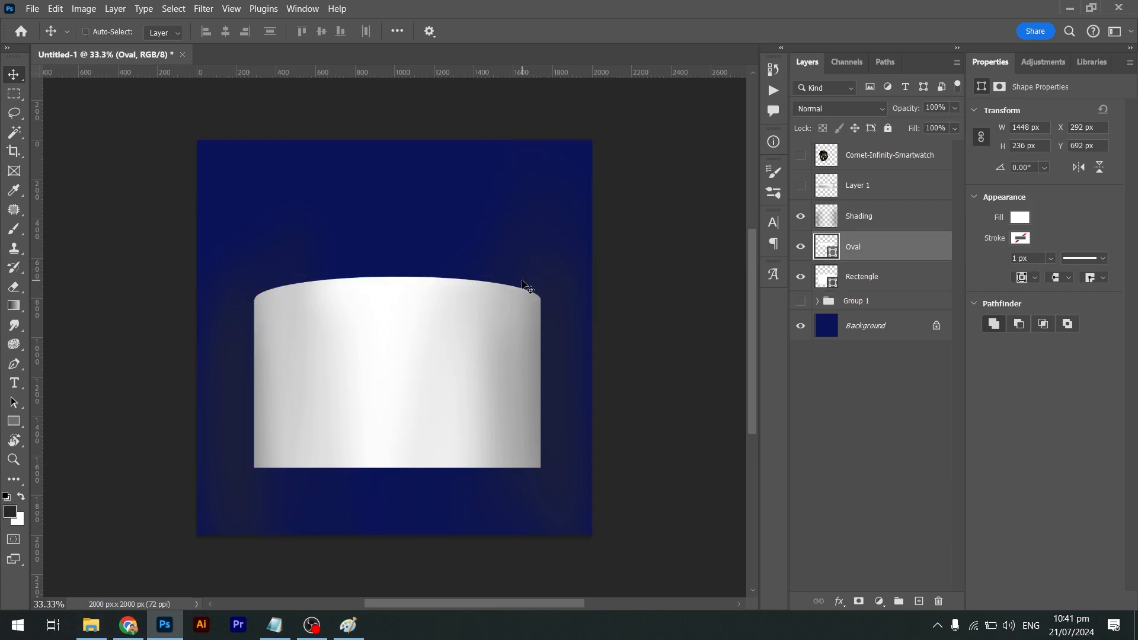
{"action": "left_click_drag", "start_coordinate": [593, 316], "coordinate": [586, 304]}
Move the Shading layer below Oval and clip it to the Rectengle layer
{"action": "left_click", "coordinate": [864, 220]}
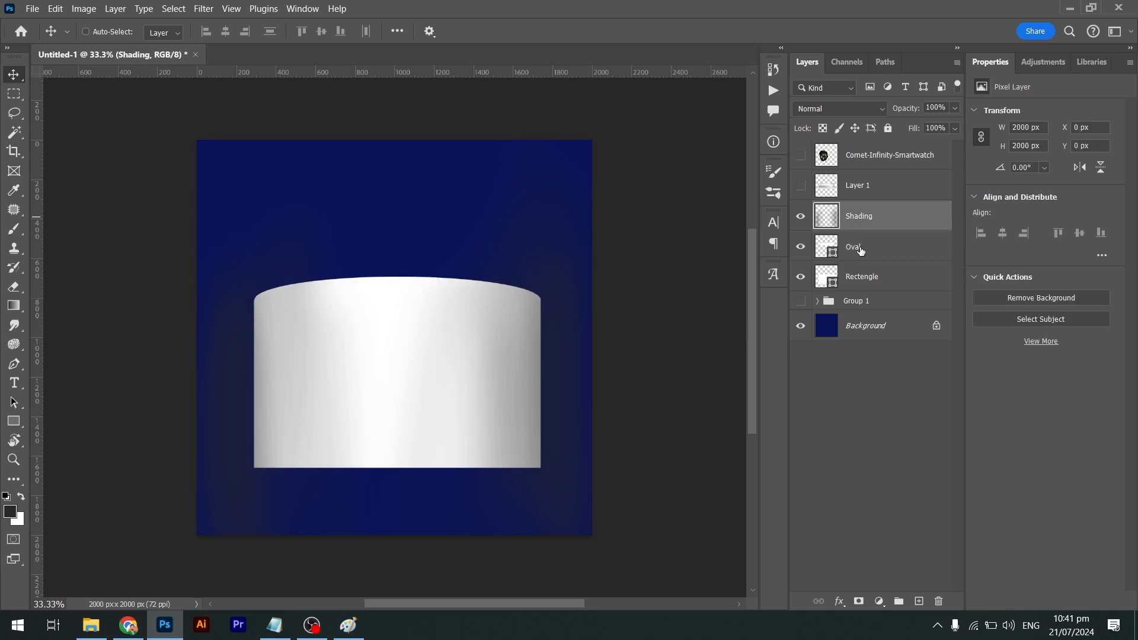
{"action": "key", "text": "ctrl+bracketleft"}
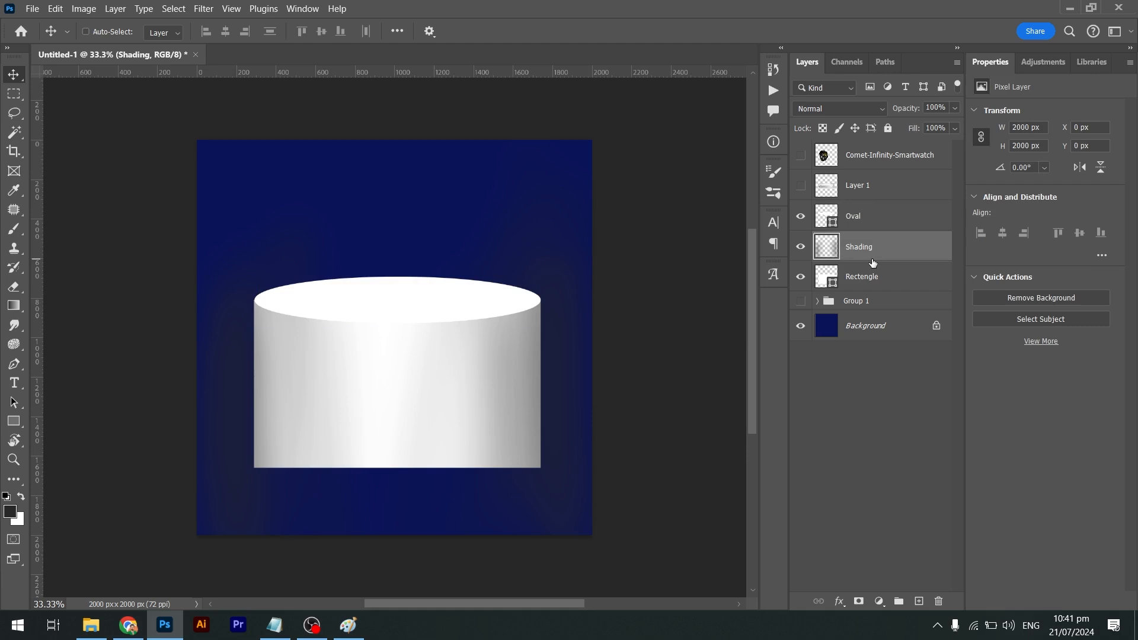
{"action": "left_click", "coordinate": [854, 265], "text": "alt"}
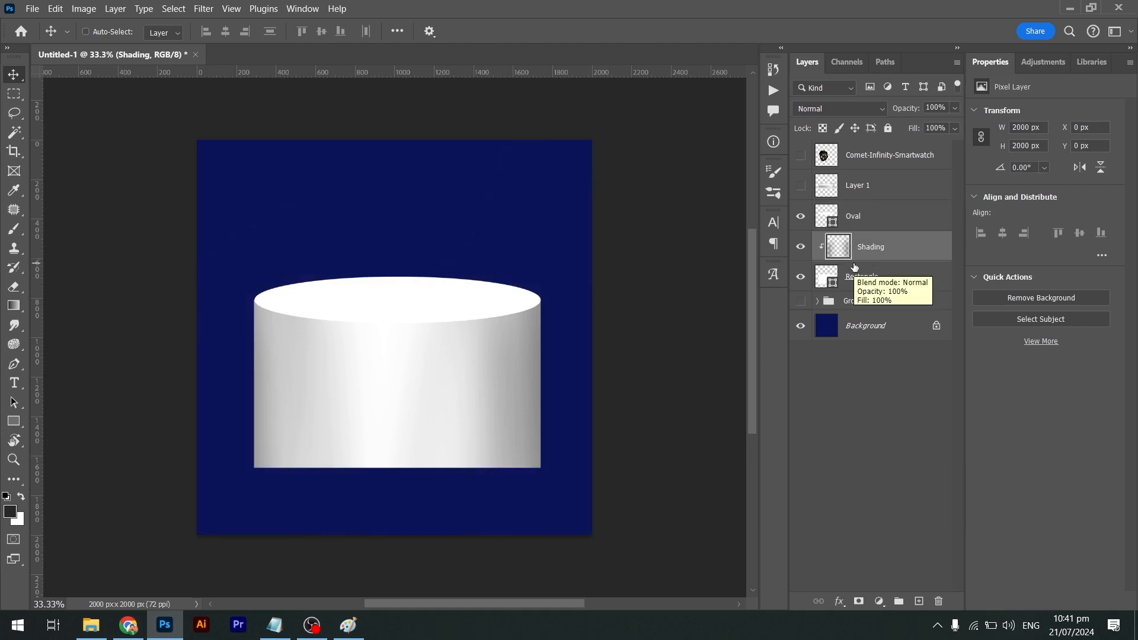
{"action": "left_click", "coordinate": [854, 265], "text": "alt"}
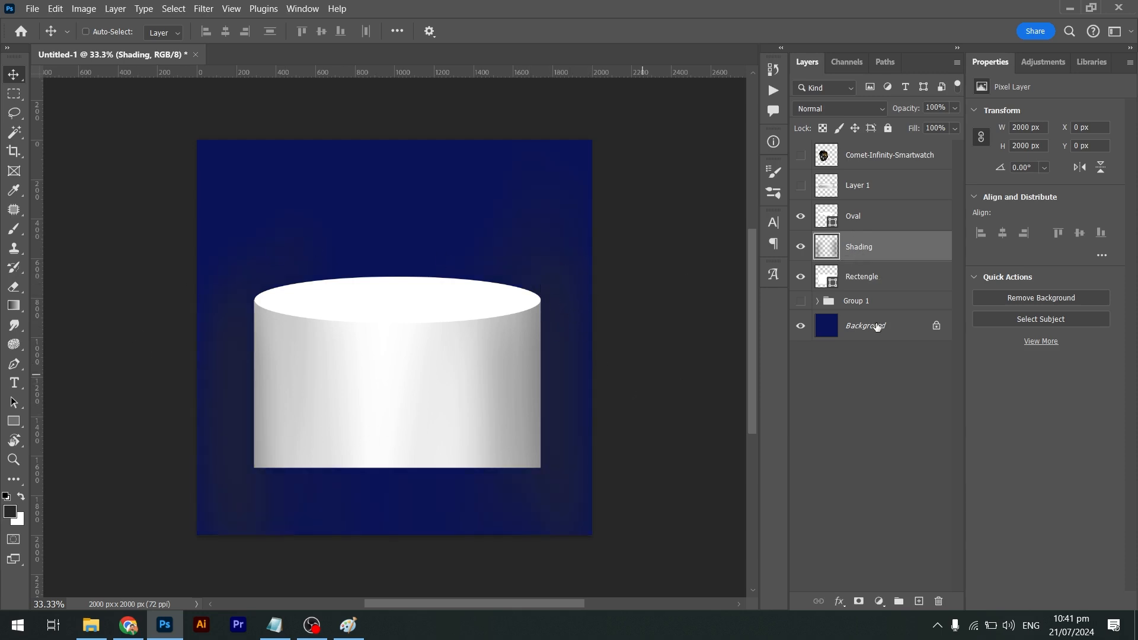
{"action": "left_click", "coordinate": [891, 265], "text": "alt"}
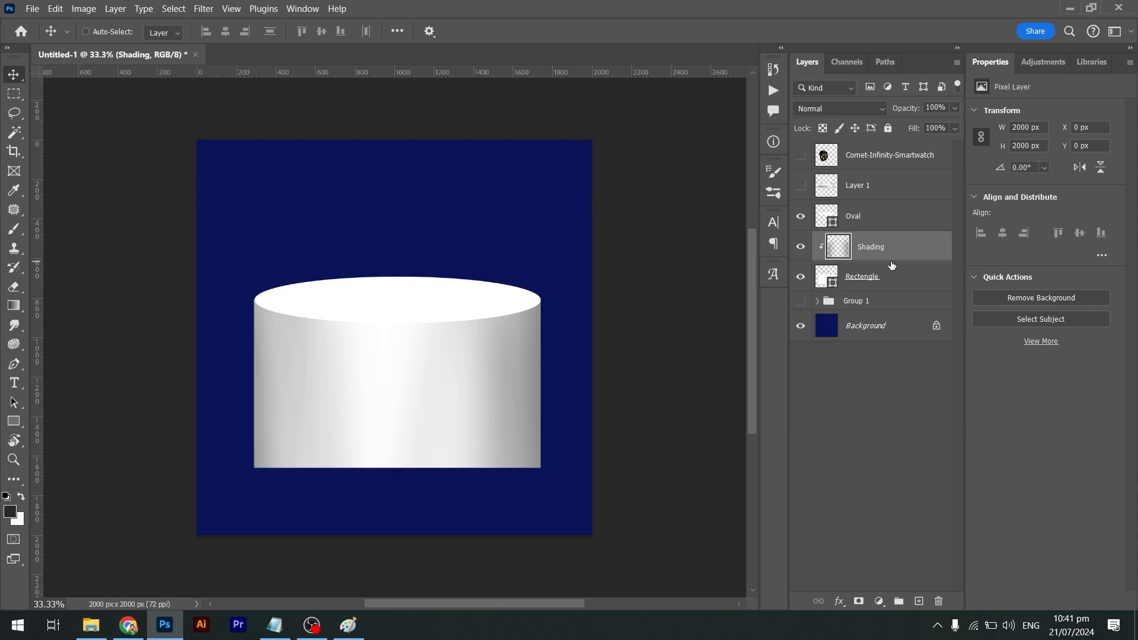
{"action": "left_click", "coordinate": [801, 278]}
{"action": "left_click", "coordinate": [801, 277]}
Reduce the brush size to 200 px and set its opacity to 30%
{"action": "key", "text": "b"}
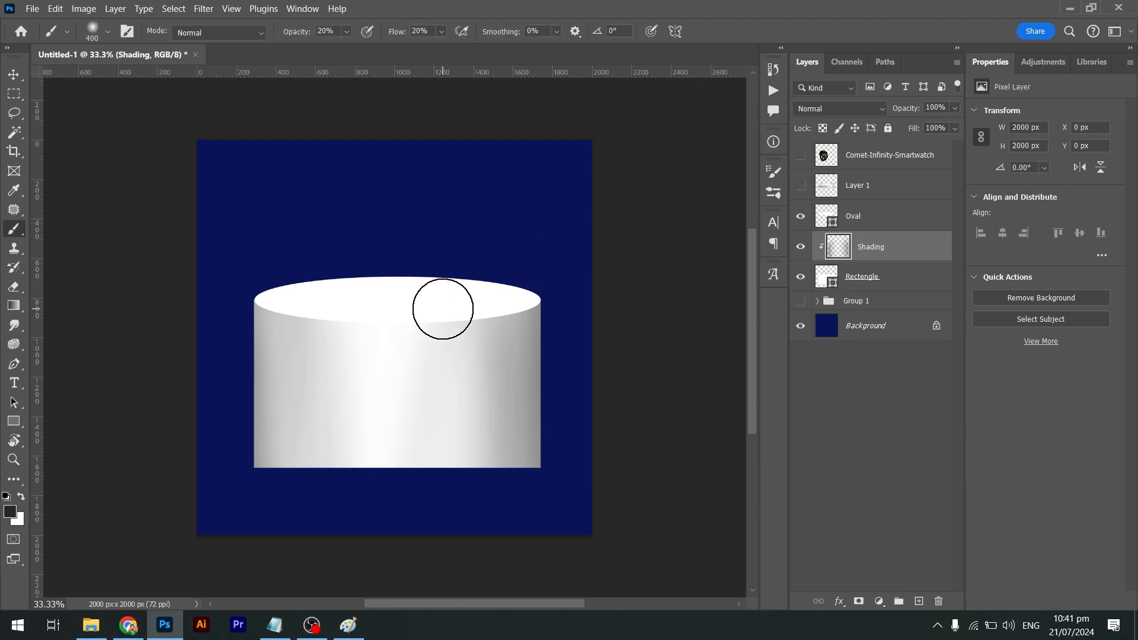
{"action": "key", "text": "bracketleft"}
{"action": "key", "text": "bracketleft"}
{"action": "key", "text": "bracketleft"}
{"action": "key", "text": "Return"}
{"action": "type", "text": "30"}
{"action": "key", "text": "Return"}
Try brushing a dark shadow on the Shading layer just beneath the oval's rim, and undo it
{"action": "mouse_move", "coordinate": [261, 310]}
{"action": "left_mouse_down"}
{"action": "mouse_move", "coordinate": [340, 330]}
{"action": "mouse_move", "coordinate": [556, 313]}
{"action": "mouse_move", "coordinate": [541, 300]}
{"action": "mouse_move", "coordinate": [419, 326]}
{"action": "mouse_move", "coordinate": [225, 301]}
{"action": "left_mouse_up"}
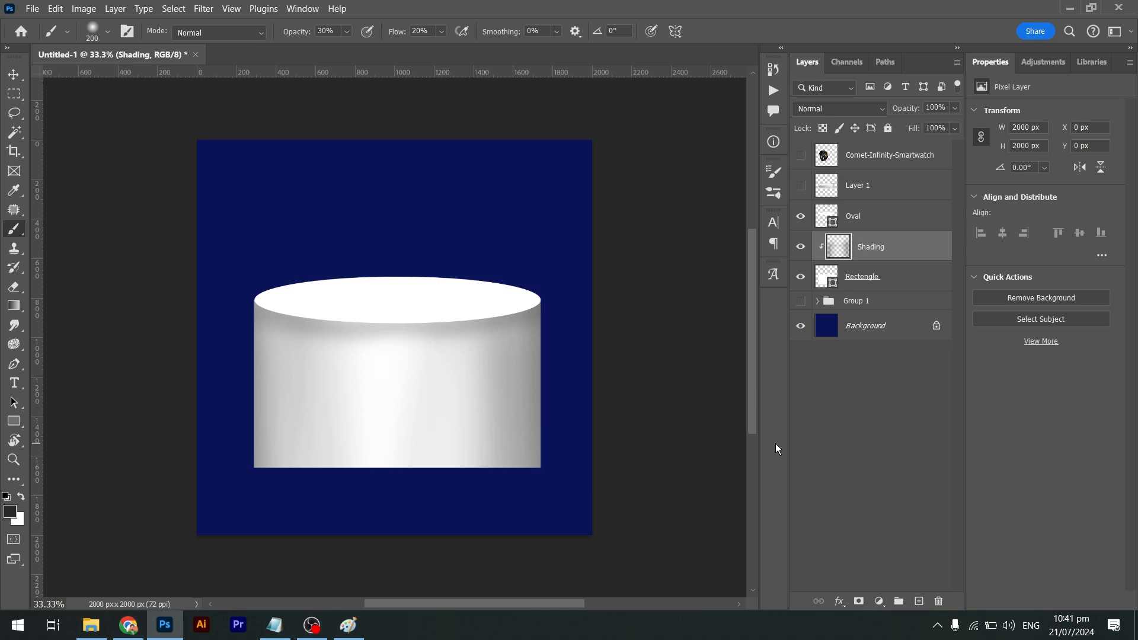
{"action": "key", "text": "ctrl+z"}
{"action": "key", "text": "ctrl+z"}
{"action": "key", "text": "ctrl+z"}
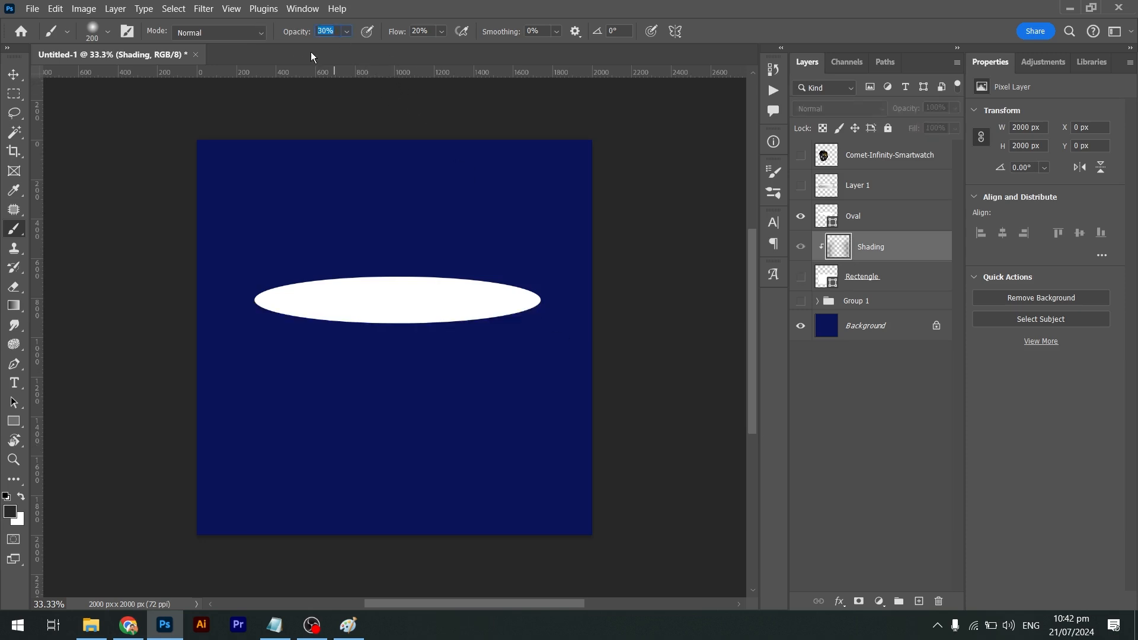
Show the Rectengle layer and softly shade it beneath the oval at 10% brush opacity, enlarging the brush to 800 px
{"action": "key", "text": "1"}
{"action": "left_click", "coordinate": [800, 276]}
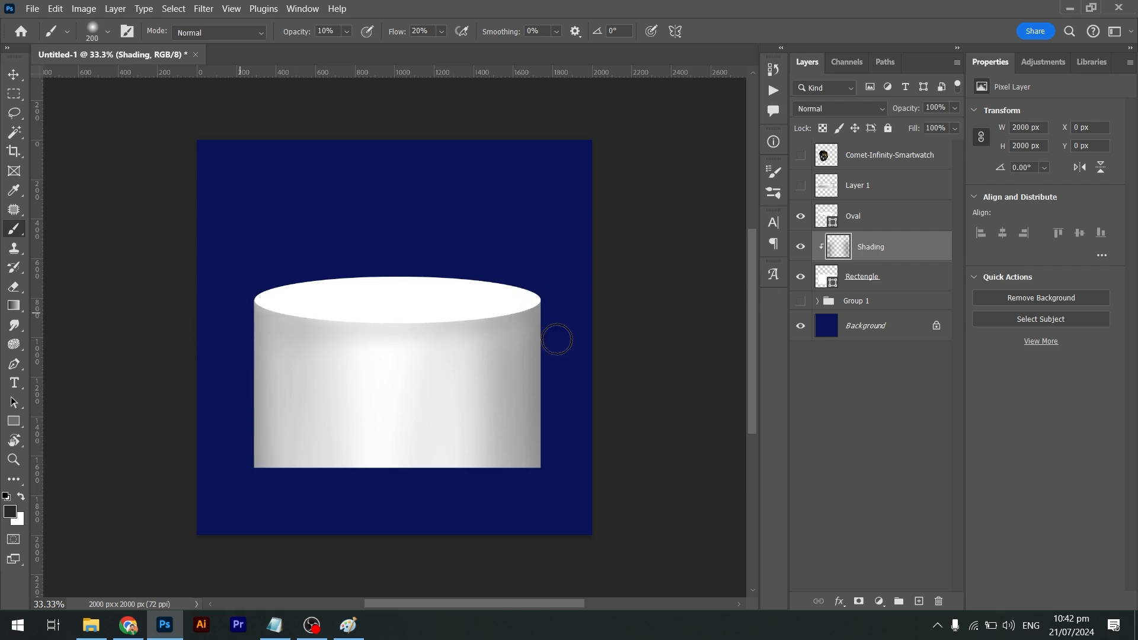
{"action": "key", "text": "bracketright"}
{"action": "key", "text": "bracketright"}
{"action": "key", "text": "bracketright"}
{"action": "key", "text": "bracketright"}
{"action": "key", "text": "bracketright"}
{"action": "key", "text": "bracketright"}
{"action": "key", "text": "bracketright"}
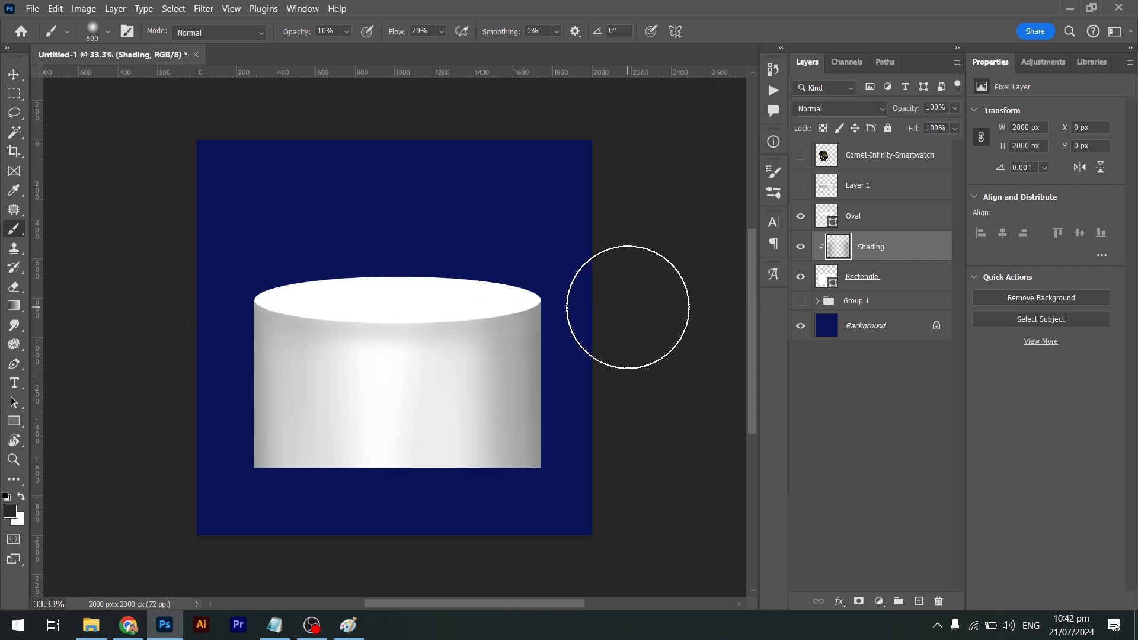
Move the Oval, Shading and Rectengle layers together down to the bottom edge of the canvas
{"action": "key", "text": "v"}
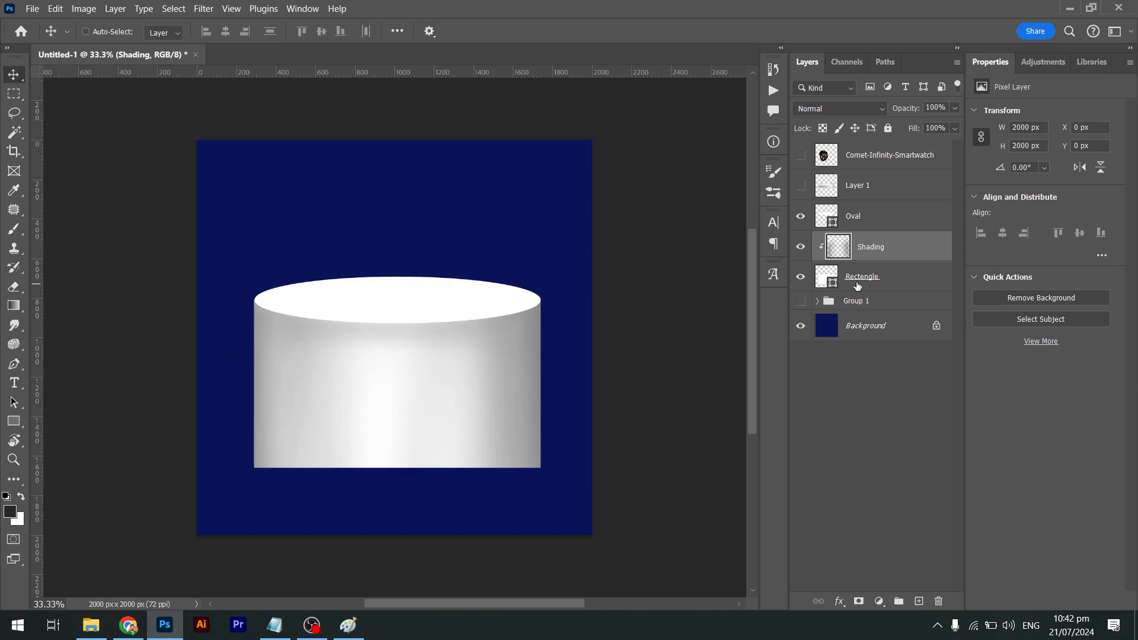
{"action": "left_click", "coordinate": [891, 222]}
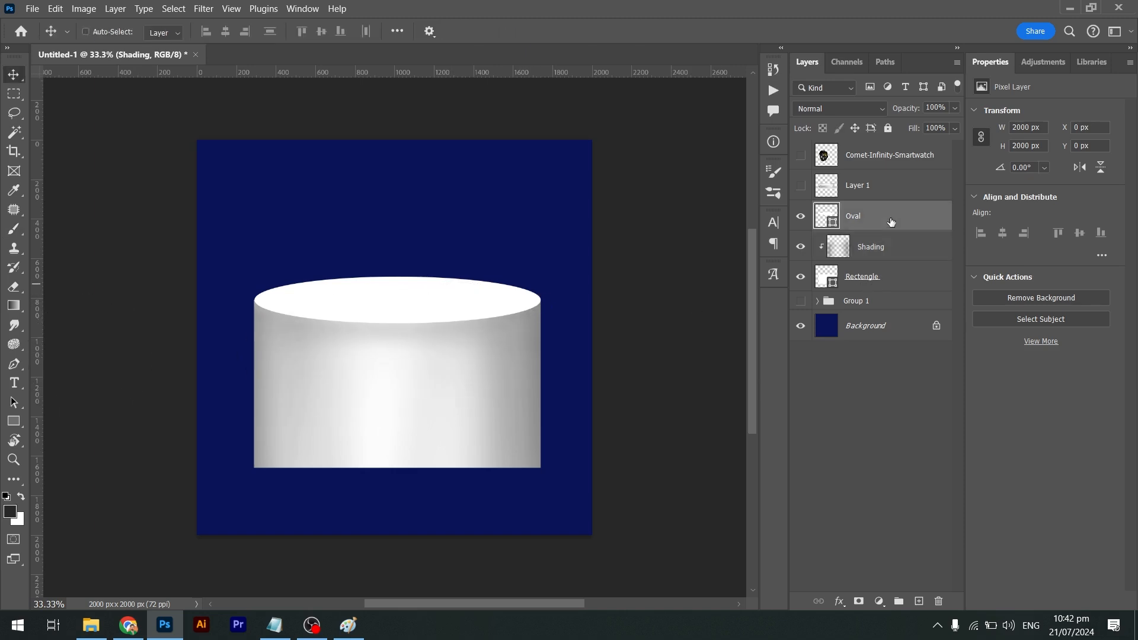
{"action": "left_click", "coordinate": [882, 283], "text": "shift"}
{"action": "mouse_move", "coordinate": [514, 329]}
{"action": "left_mouse_down"}
{"action": "mouse_move", "coordinate": [513, 532]}
{"action": "mouse_move", "coordinate": [506, 496]}
{"action": "left_mouse_up"}
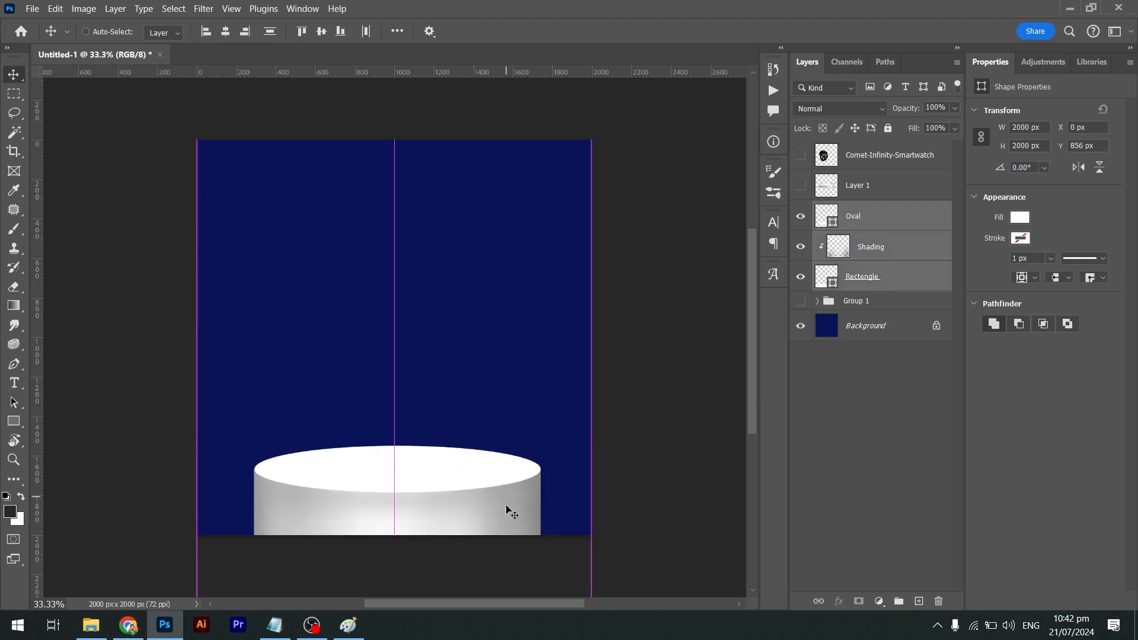
Show the Comet-Infinity-Smartwatch layer and place the watch on top of the podium at about X 657, Y 739 px
{"action": "left_click", "coordinate": [801, 155]}
{"action": "left_click", "coordinate": [883, 161]}
{"action": "left_click_drag", "start_coordinate": [358, 390], "coordinate": [422, 419]}
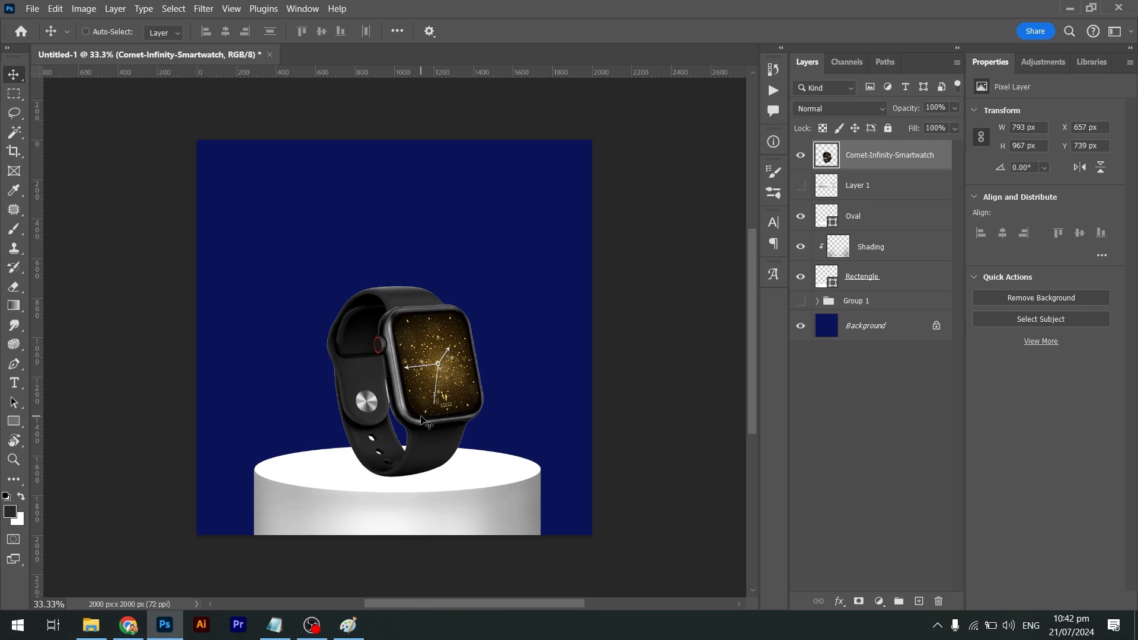
View the white round podium reference photo in Chrome, and open the lesson topic list in Notepad
{"action": "key", "text": "alt+Tab"}
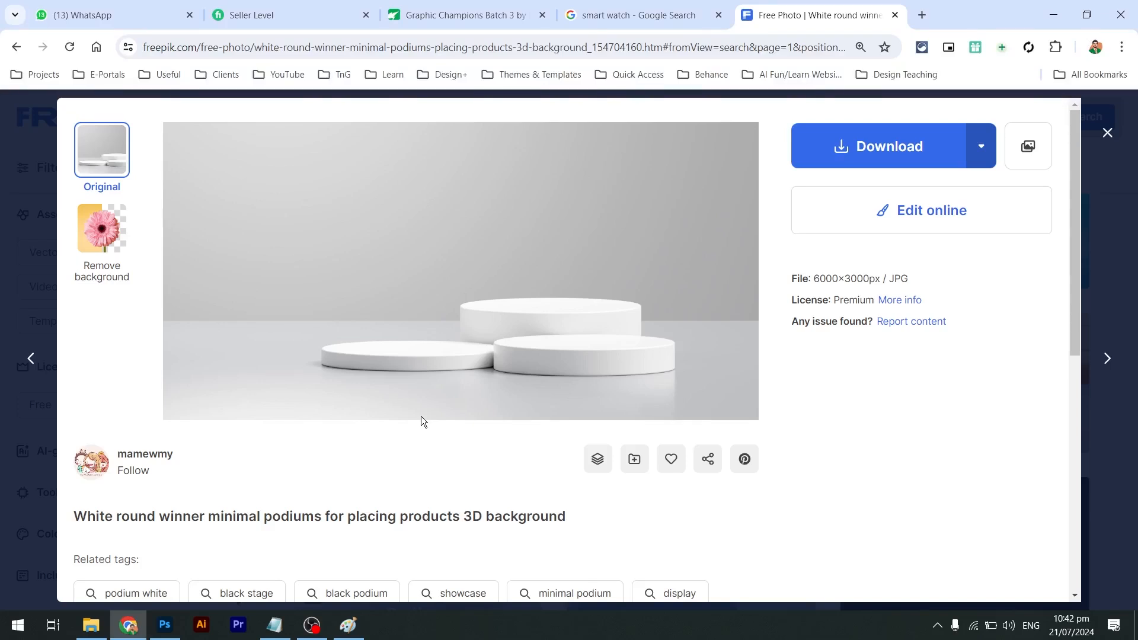
{"action": "key", "text": "alt+Tab"}
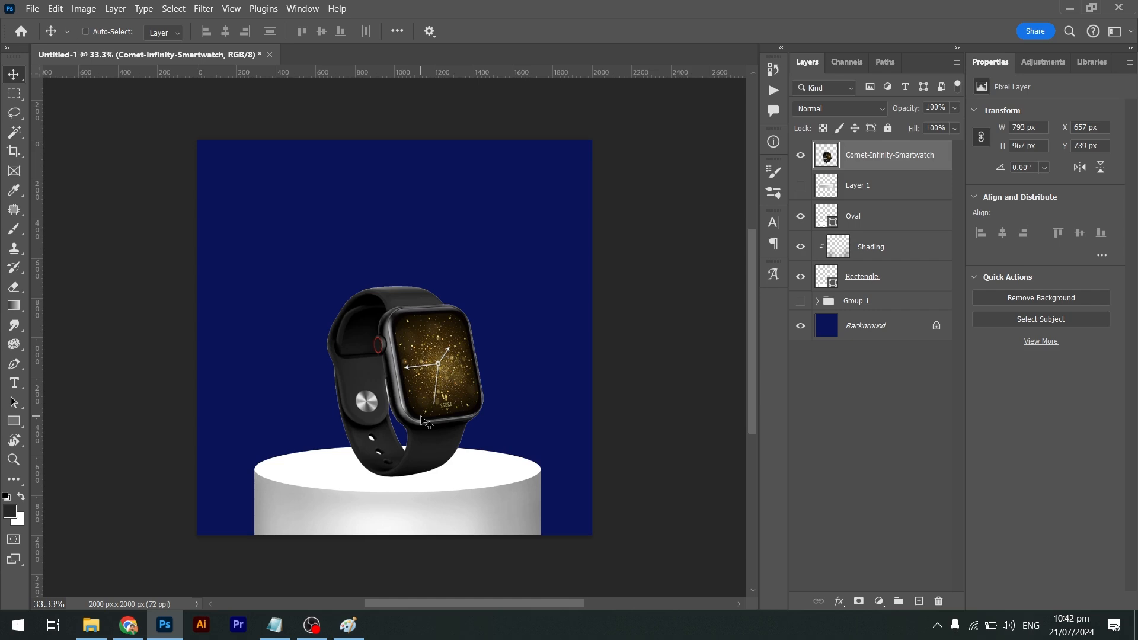
{"action": "left_click", "coordinate": [274, 625]}
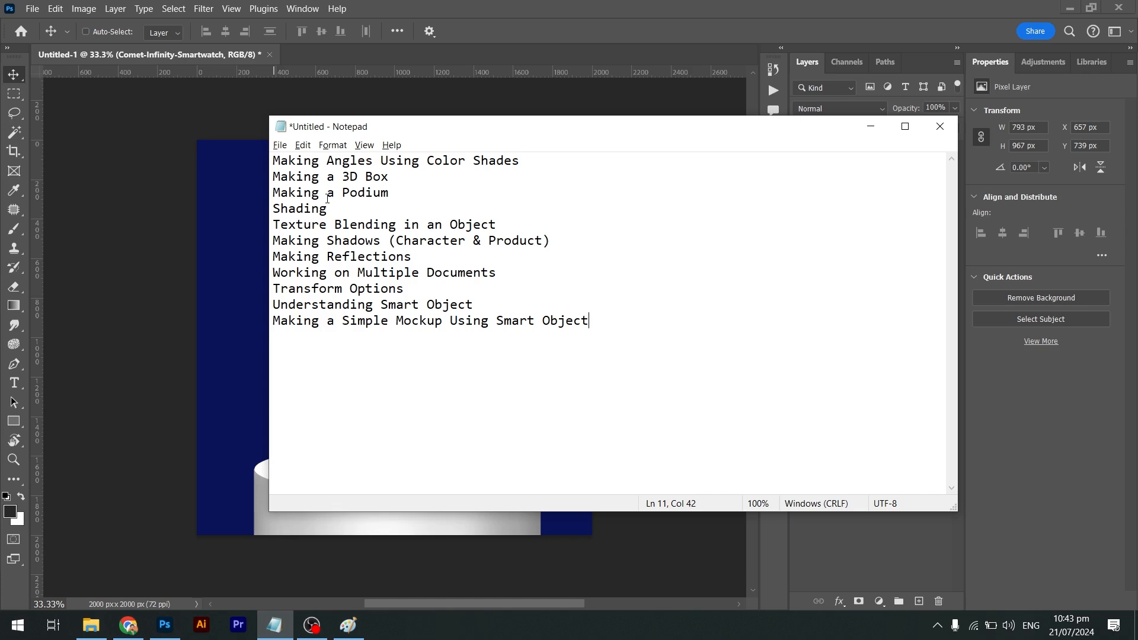
Switch to Chrome and search Google for a wood texture in a new tab
{"action": "key", "text": "alt+Tab"}
{"action": "key", "text": "alt+Tab"}
{"action": "key", "text": "Tab"}
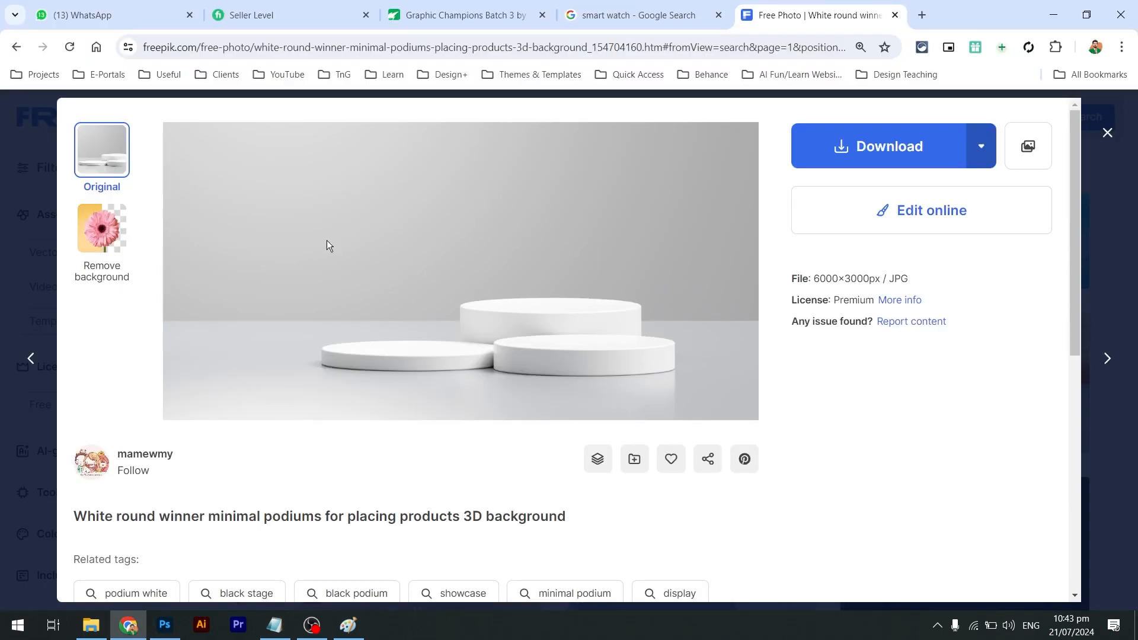
{"action": "key", "text": "ctrl+t"}
{"action": "type", "text": "text "}
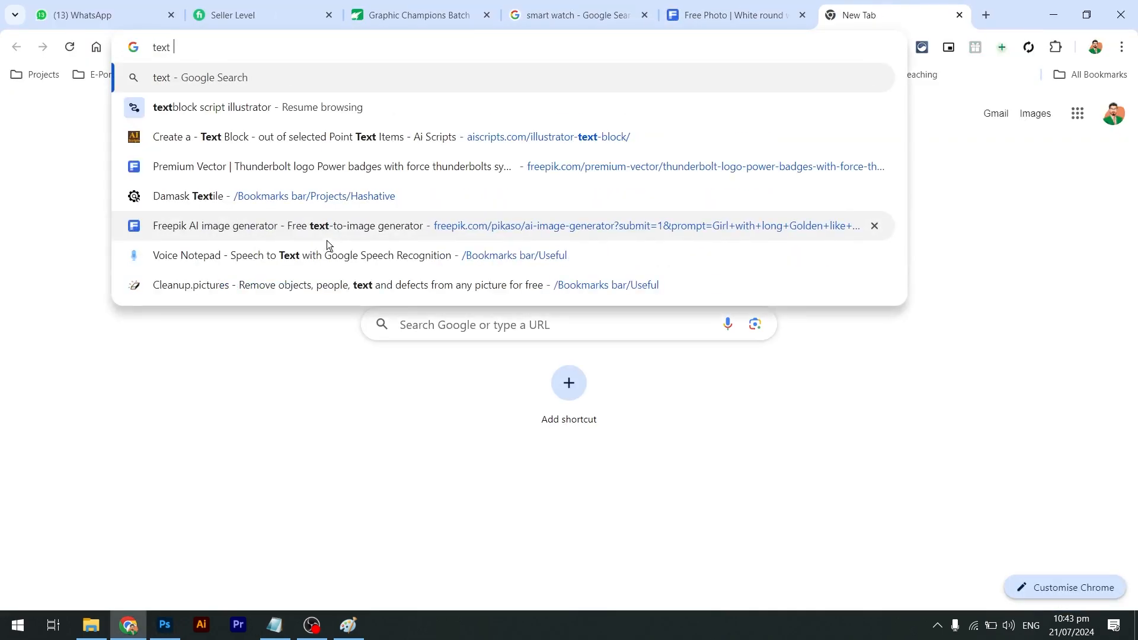
{"action": "type", "text": "ture wood"}
{"action": "key", "text": "Return"}
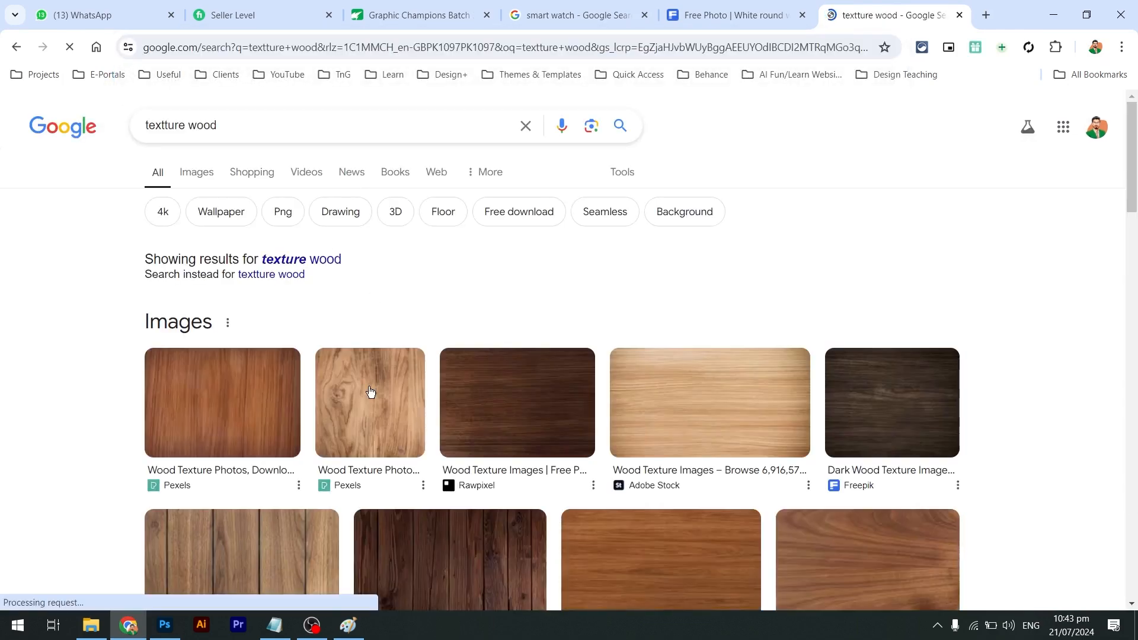
Copy the light Adobe Stock wood texture image from the results and paste it into the Photoshop podium document
{"action": "left_click", "coordinate": [706, 420]}
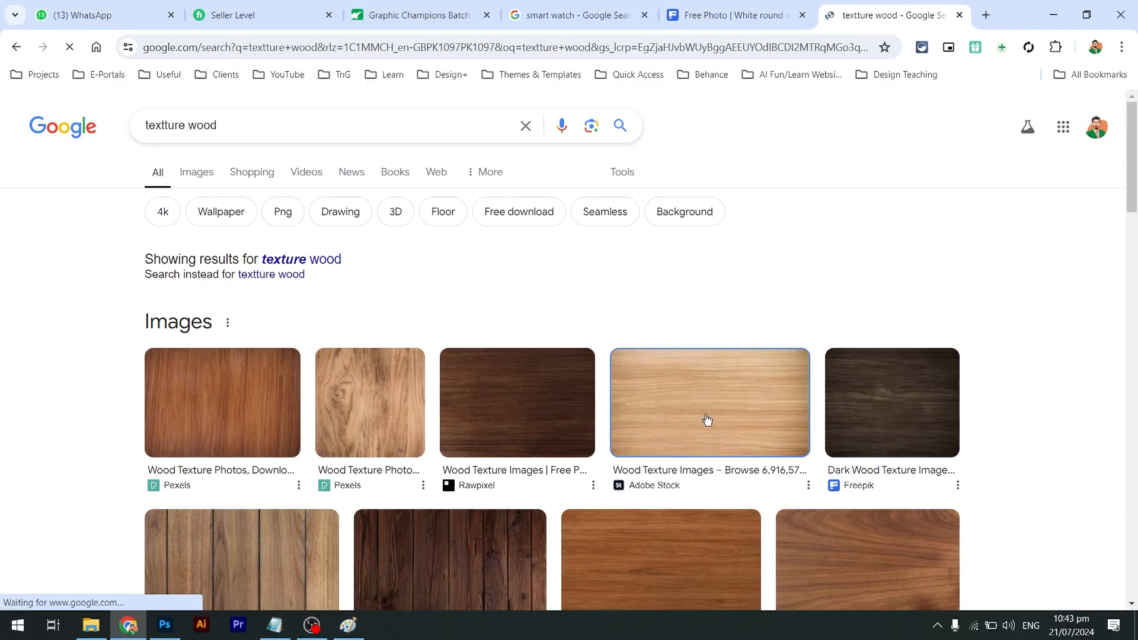
{"action": "right_click", "coordinate": [879, 357]}
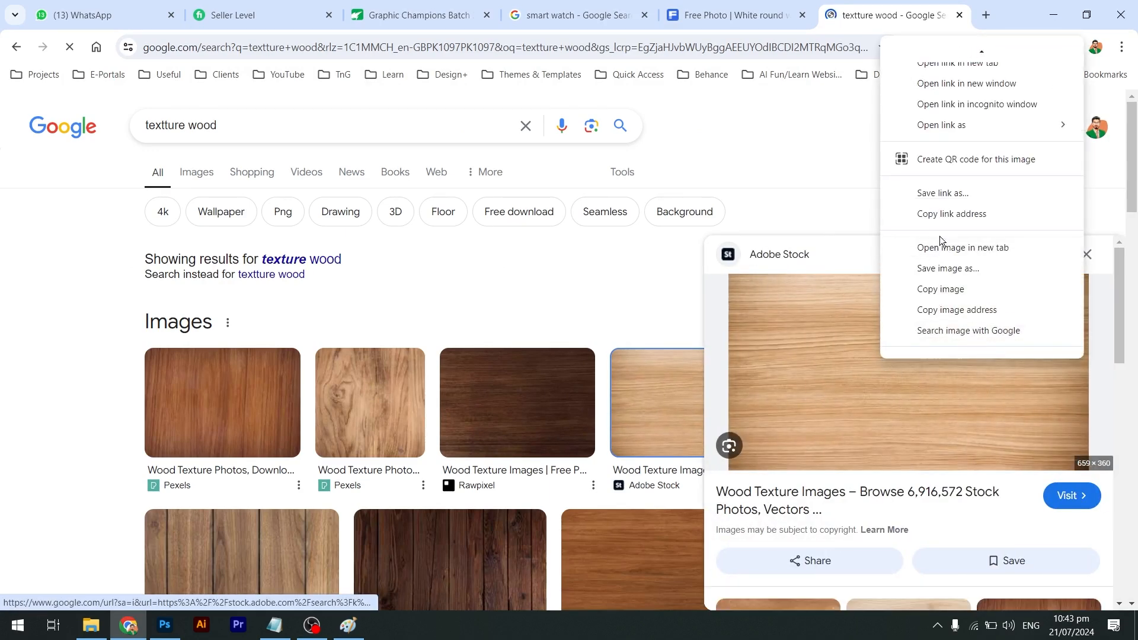
{"action": "left_click", "coordinate": [940, 288]}
{"action": "key", "text": "alt+Tab"}
{"action": "key", "text": "ctrl+v"}
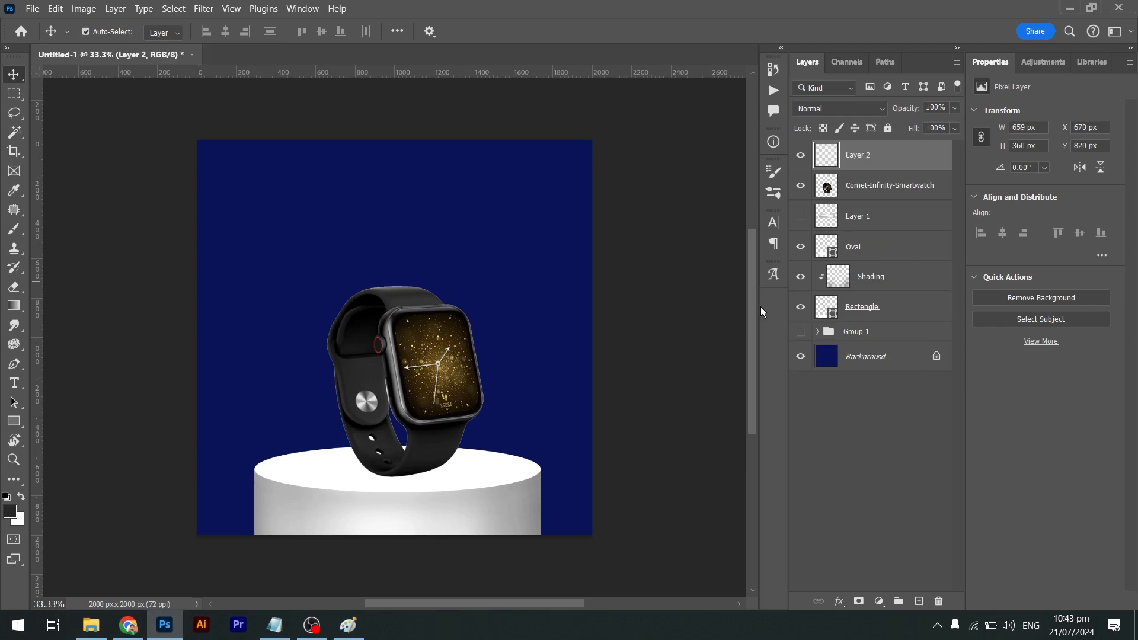
Enlarge the pasted wood texture to about 1519 × 830 px and place its layer between Shading and Rectengle, clipped to Rectengle
{"action": "key", "text": "ctrl+t"}
{"action": "left_click_drag", "start_coordinate": [476, 293], "coordinate": [546, 258]}
{"action": "key", "text": "Return"}
{"action": "left_click_drag", "start_coordinate": [868, 161], "coordinate": [866, 290]}
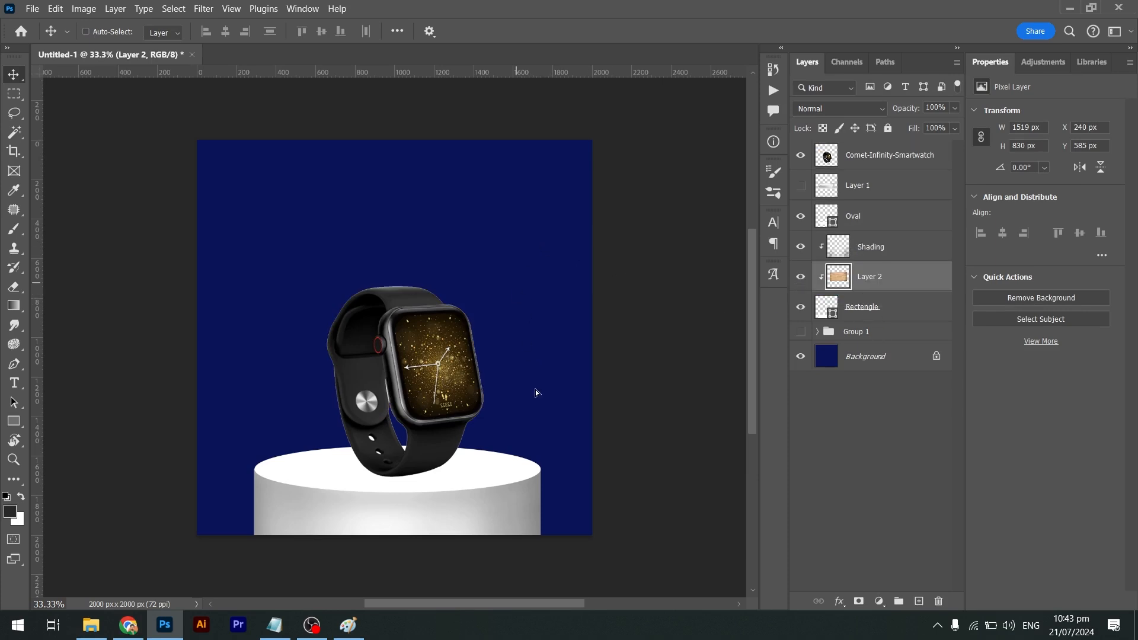
Move the wood texture down over the podium's side and scale it to about 1546 × 845 px to cover it
{"action": "left_click_drag", "start_coordinate": [535, 389], "coordinate": [521, 511]}
{"action": "key", "text": "ctrl+t"}
{"action": "left_click_drag", "start_coordinate": [539, 413], "coordinate": [543, 401]}
{"action": "key", "text": "Return"}
Try blend modes on the wood texture layer from Multiply onward, and settle on Luminosity
{"action": "left_click", "coordinate": [855, 108]}
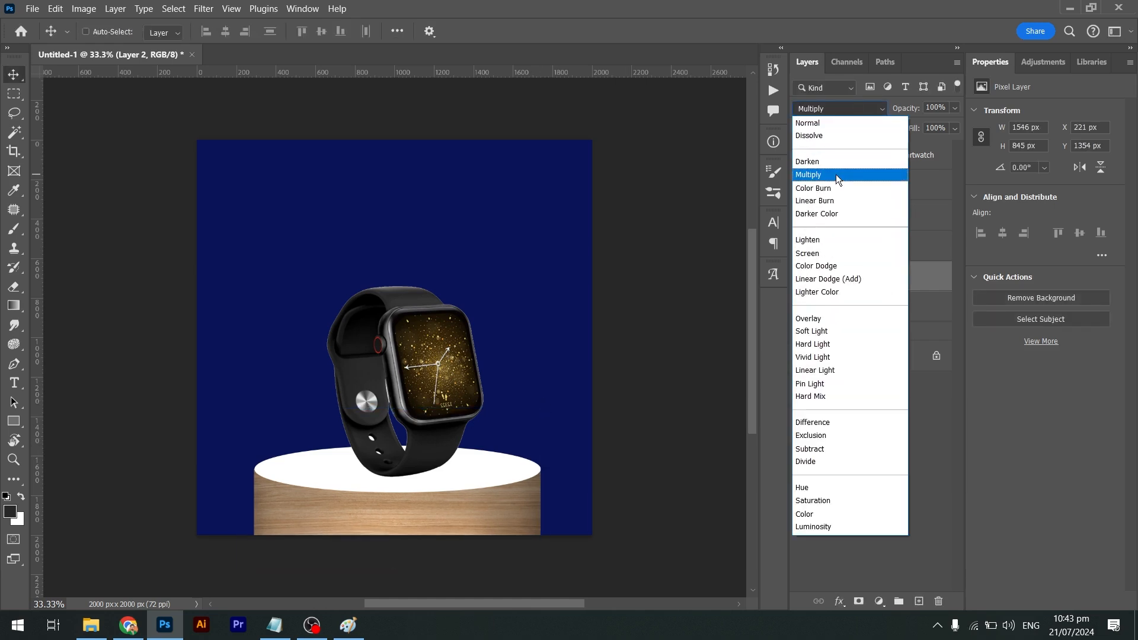
{"action": "left_click", "coordinate": [835, 174]}
{"action": "key", "text": "Down"}
{"action": "key", "text": "Down"}
{"action": "key", "text": "Down"}
{"action": "key", "text": "Down"}
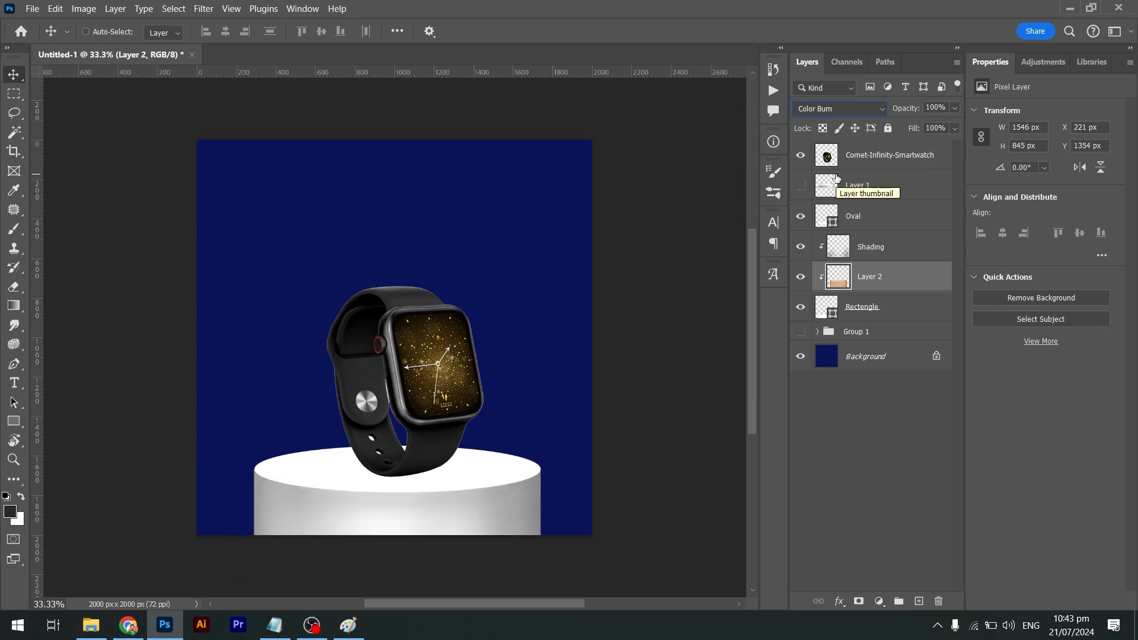
{"action": "key", "text": "Down"}
{"action": "key", "text": "Down"}
{"action": "key", "text": "Down"}
{"action": "key", "text": "Down"}
{"action": "key", "text": "Down"}
{"action": "key", "text": "Down"}
{"action": "key", "text": "Down"}
{"action": "key", "text": "Down"}
{"action": "key", "text": "Down"}
{"action": "key", "text": "Down"}
{"action": "key", "text": "Down"}
{"action": "key", "text": "Down"}
{"action": "key", "text": "Down"}
{"action": "key", "text": "Down"}
{"action": "key", "text": "Down"}
{"action": "key", "text": "Down"}
{"action": "key", "text": "Down"}
{"action": "key", "text": "Down"}
{"action": "key", "text": "Down"}
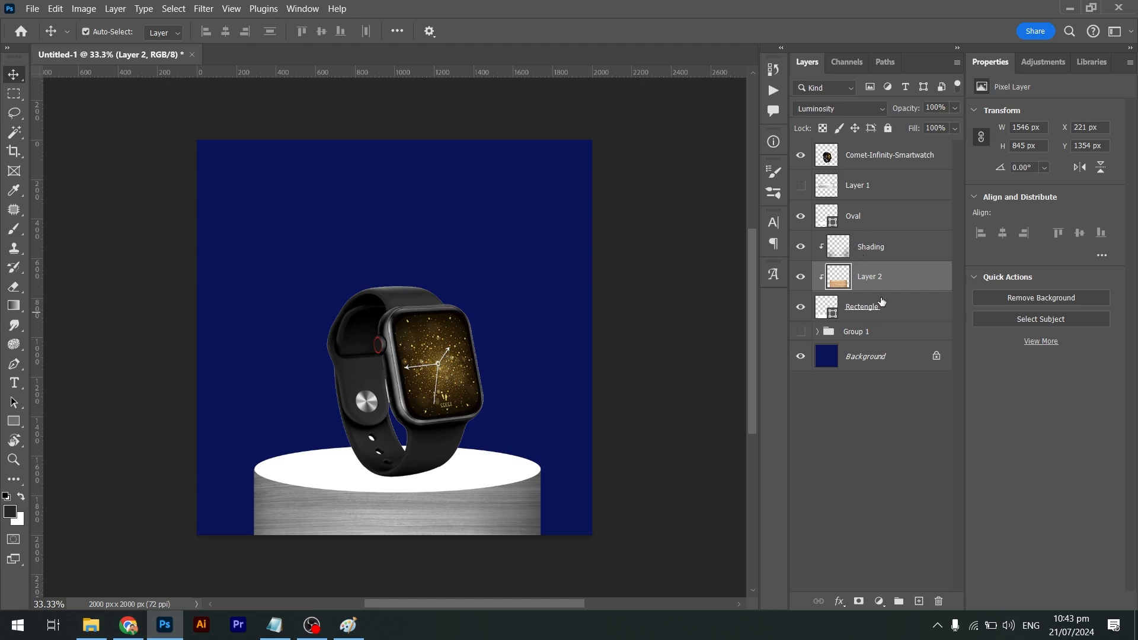
Duplicate the wood texture layer, clip the copy to the Oval layer, and set the copy's opacity to 50%
{"action": "key", "text": "ctrl+j"}
{"action": "left_click_drag", "start_coordinate": [878, 279], "coordinate": [879, 205]}
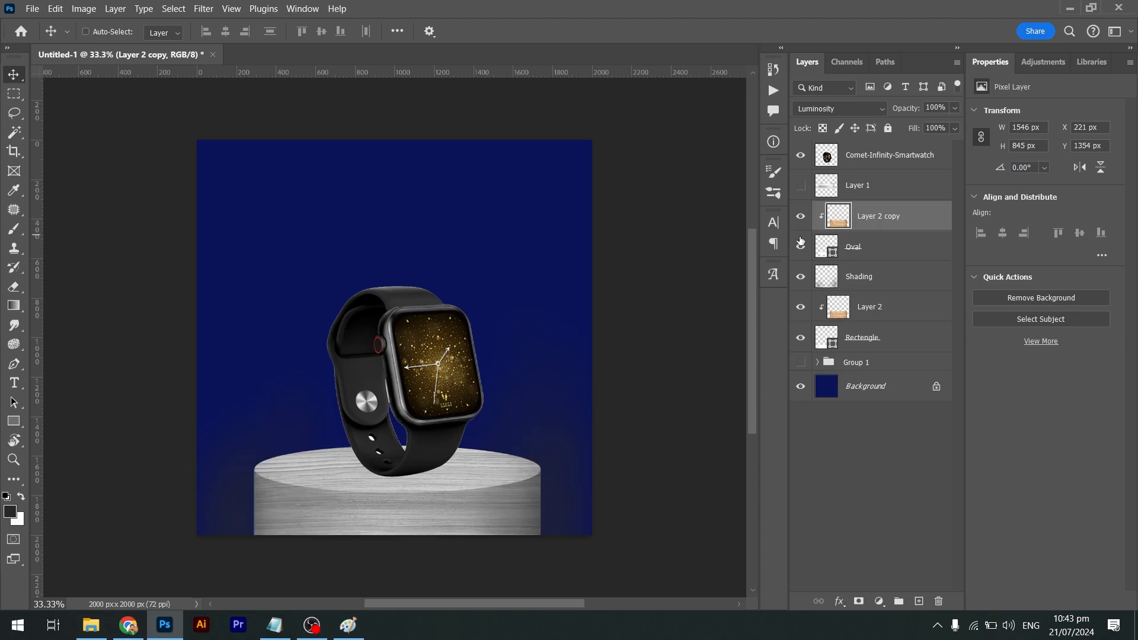
{"action": "left_click", "coordinate": [941, 107]}
{"action": "type", "text": "40"}
{"action": "key", "text": "Return"}
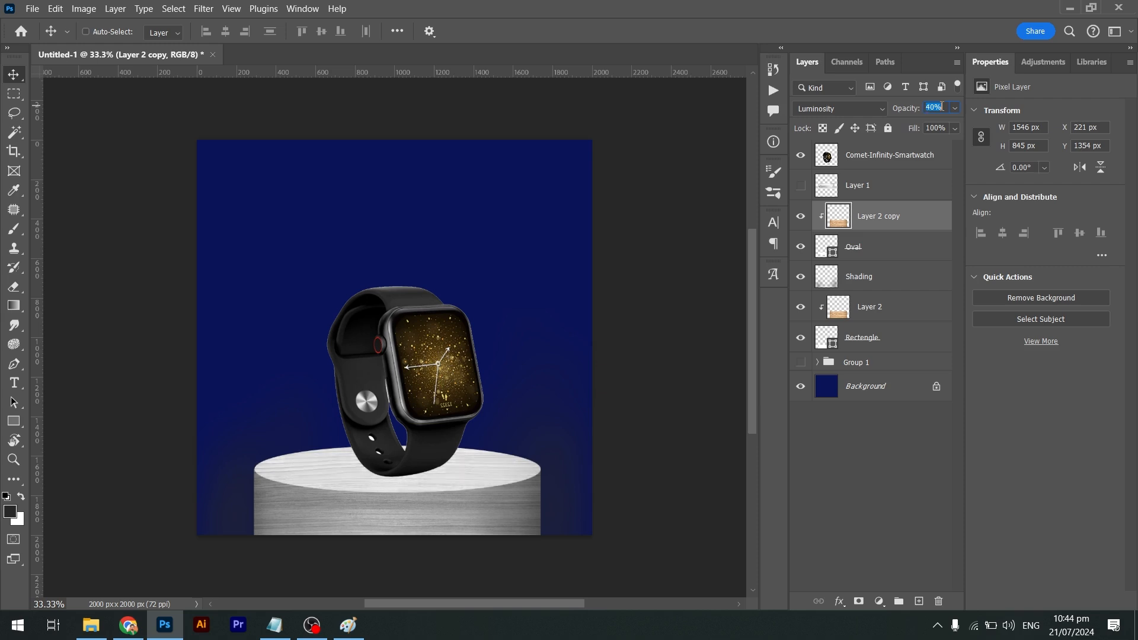
{"action": "type", "text": "50"}
{"action": "key", "text": "Return"}
{"action": "key", "text": "Return"}
Move all the podium layers and the smartwatch together about 81 px up the canvas
{"action": "left_click", "coordinate": [919, 337], "text": "shift"}
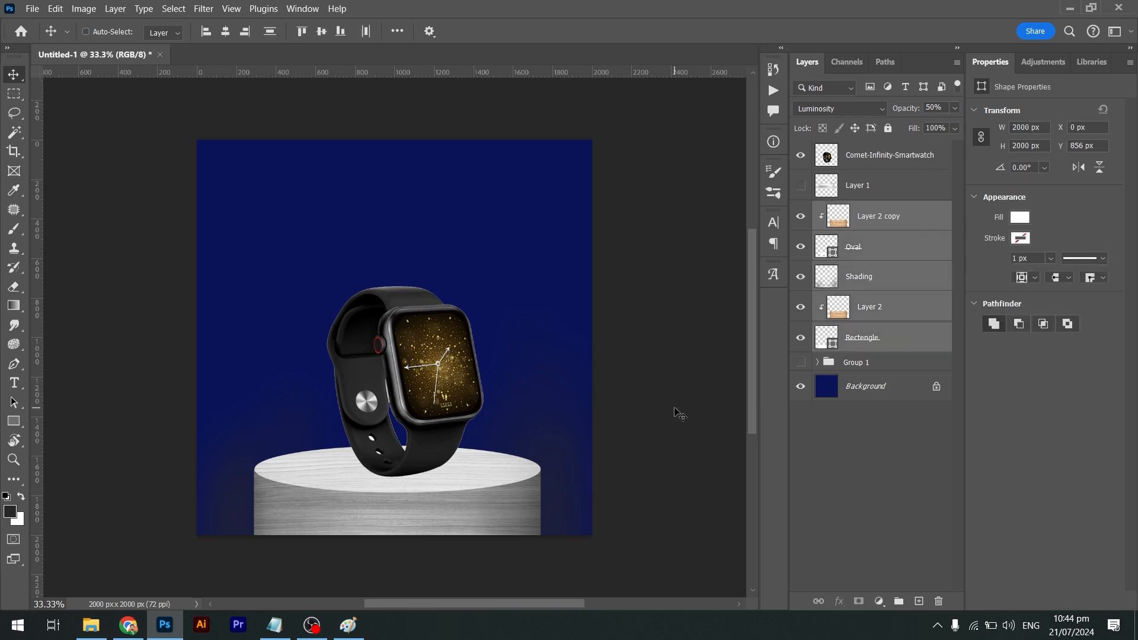
{"action": "left_click", "coordinate": [877, 162], "text": "ctrl"}
{"action": "mouse_move", "coordinate": [507, 394]}
{"action": "left_mouse_down"}
{"action": "mouse_move", "coordinate": [507, 334]}
{"action": "mouse_move", "coordinate": [502, 396]}
{"action": "left_mouse_up"}
Warp the Layer 2 wood texture by raising its left and right sides so the grain curves around the podium
{"action": "left_click", "coordinate": [866, 299]}
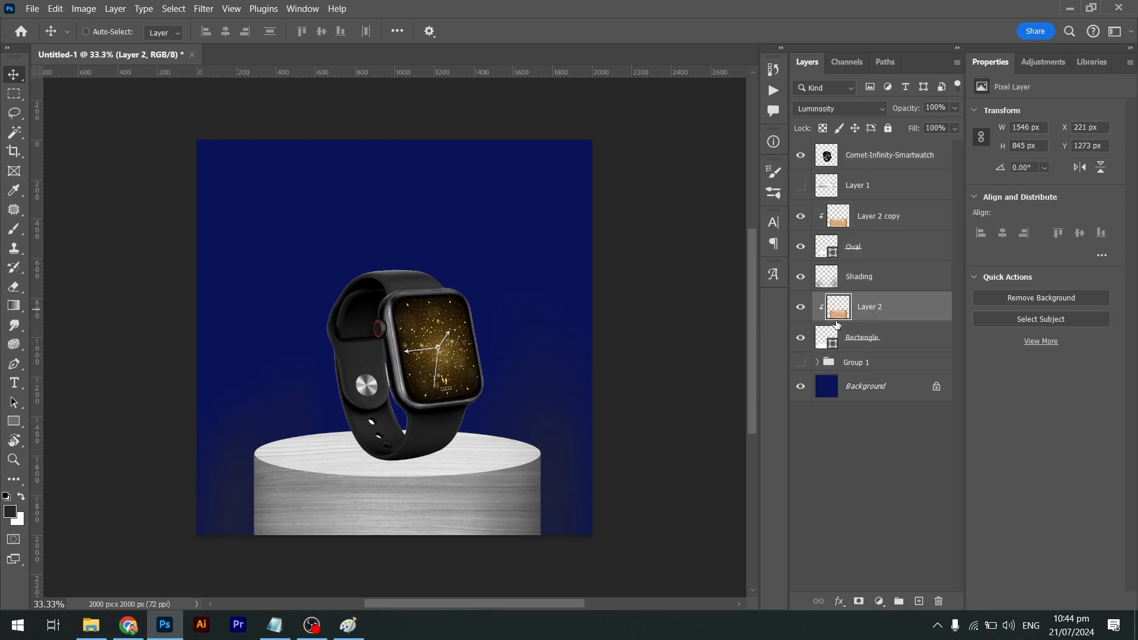
{"action": "left_click", "coordinate": [799, 308]}
{"action": "key", "text": "ctrl+t"}
{"action": "right_click", "coordinate": [489, 509]}
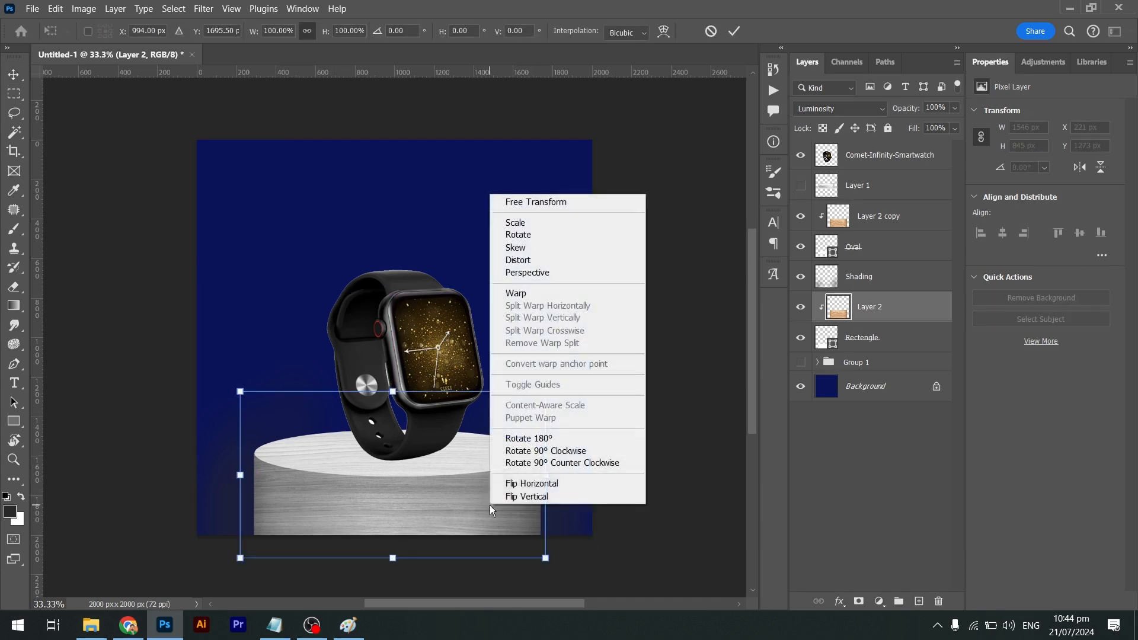
{"action": "left_click", "coordinate": [536, 297]}
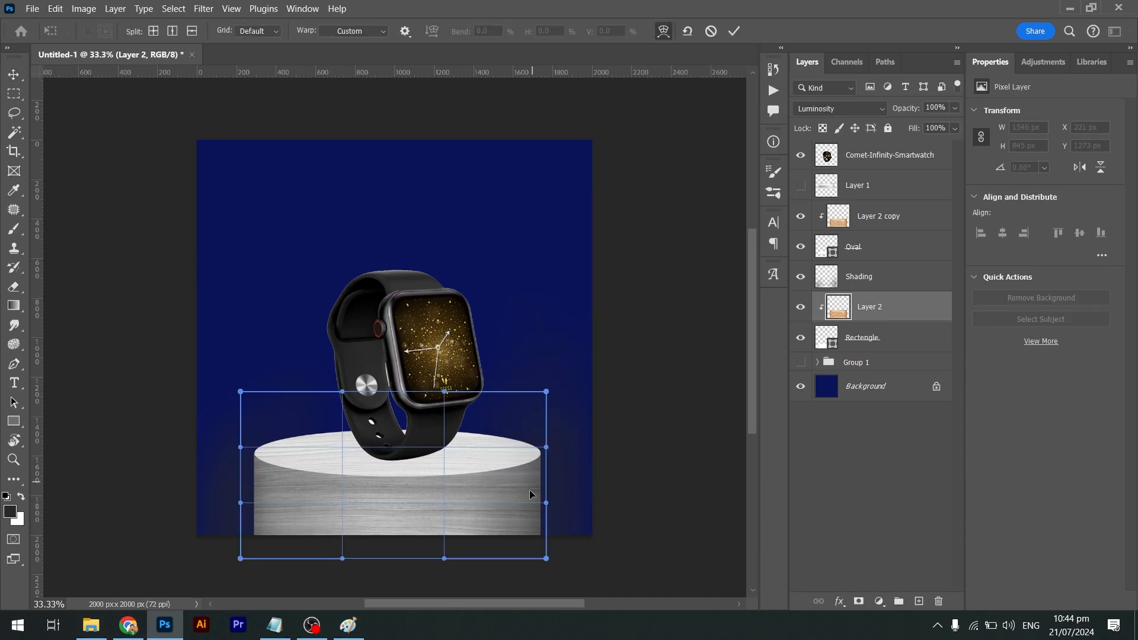
{"action": "left_click_drag", "start_coordinate": [531, 471], "coordinate": [531, 445]}
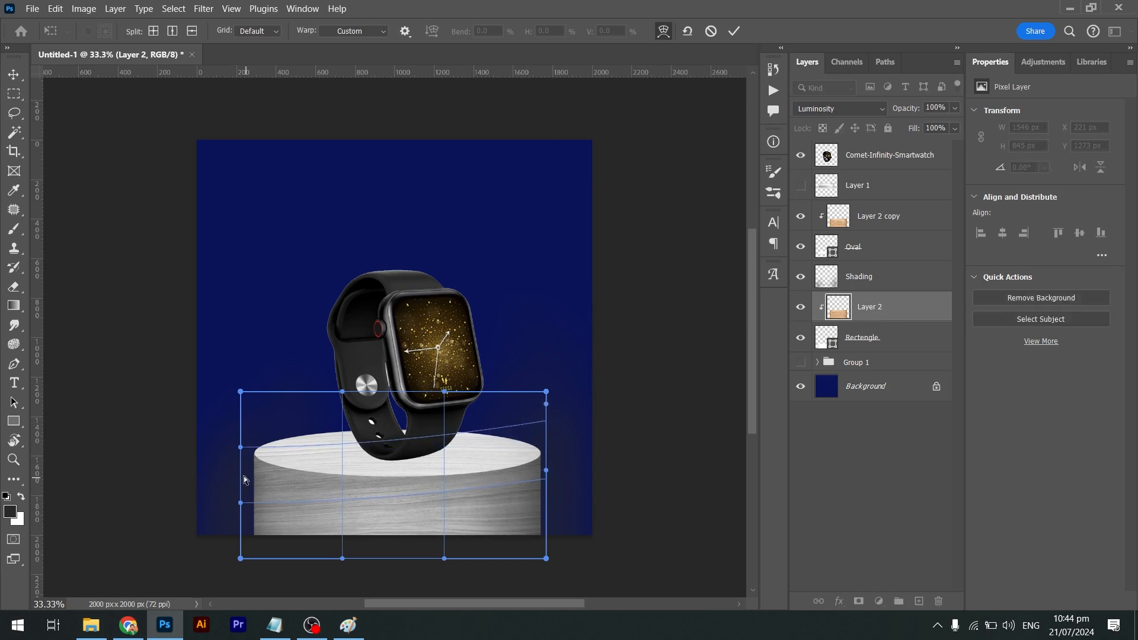
{"action": "left_click_drag", "start_coordinate": [243, 479], "coordinate": [247, 451]}
{"action": "left_click_drag", "start_coordinate": [258, 532], "coordinate": [253, 510]}
{"action": "mouse_move", "coordinate": [538, 541]}
{"action": "left_mouse_down"}
{"action": "mouse_move", "coordinate": [538, 510]}
{"action": "mouse_move", "coordinate": [535, 523]}
{"action": "left_mouse_up"}
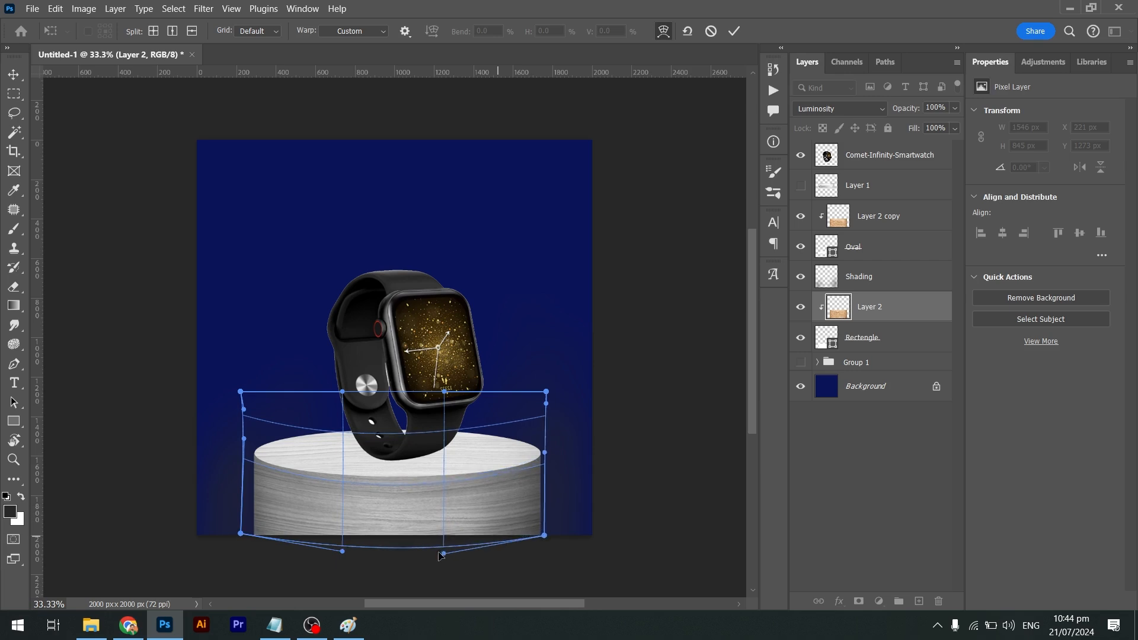
Warp the lower edge of the Layer 2 wood texture further downward to curve it around the podium's side
{"action": "mouse_move", "coordinate": [445, 556]}
{"action": "left_mouse_down"}
{"action": "mouse_move", "coordinate": [446, 582]}
{"action": "mouse_move", "coordinate": [447, 568]}
{"action": "left_mouse_up"}
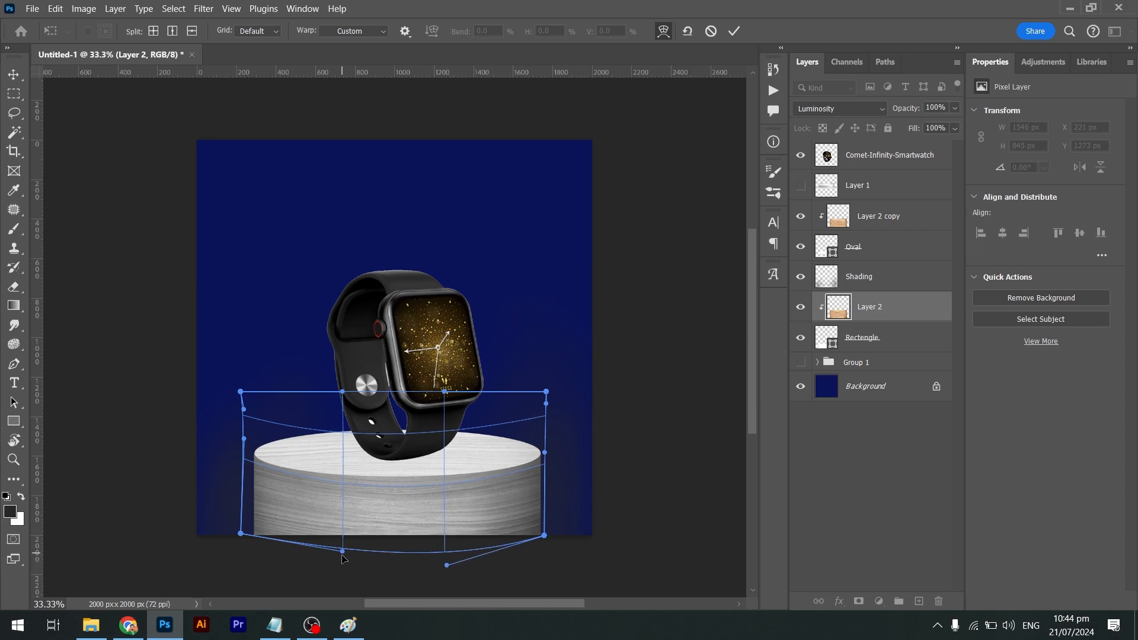
{"action": "left_click_drag", "start_coordinate": [342, 556], "coordinate": [341, 564]}
{"action": "key", "text": "Return"}
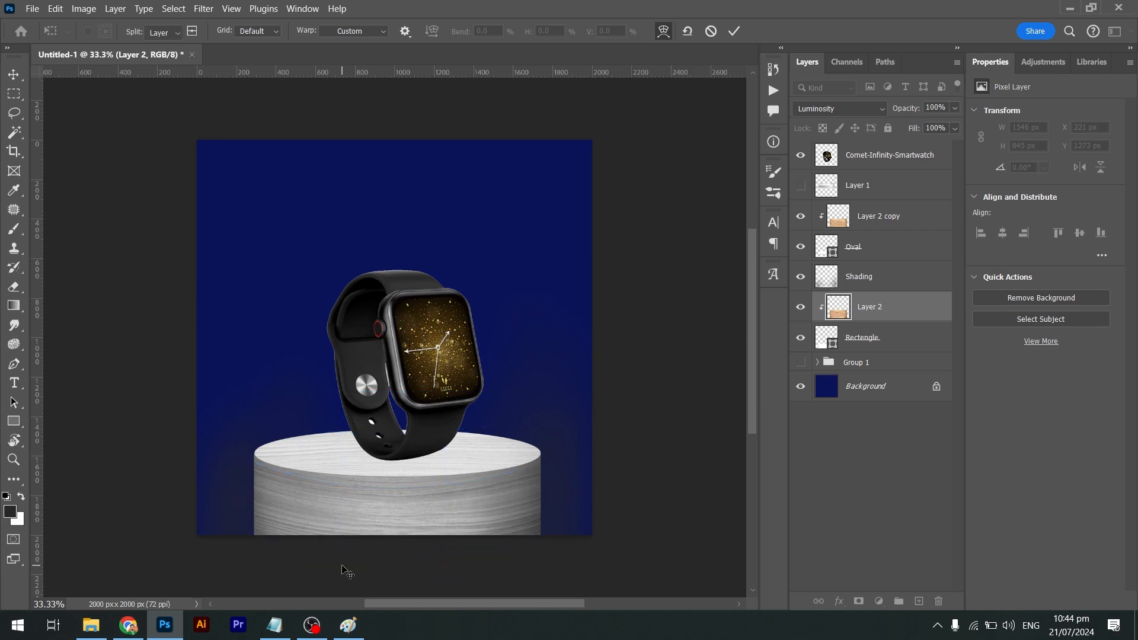
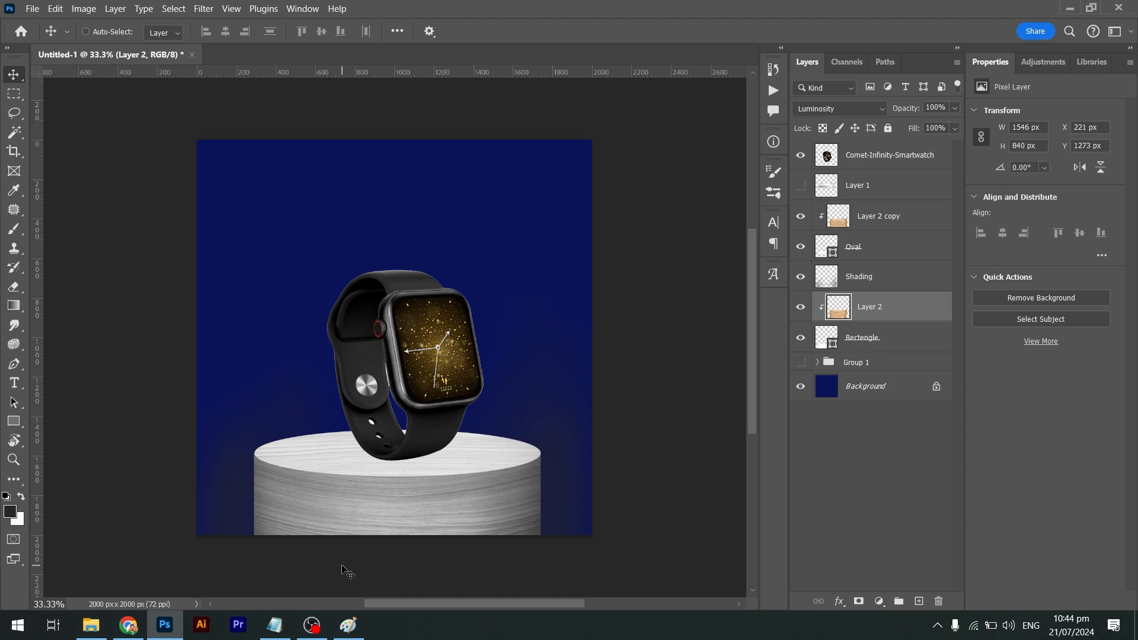
Switch to the Notepad topic list, highlight the Making Shadows (Character & Product) entry, and return to Photoshop
{"action": "key", "text": "alt+Tab"}
{"action": "key", "text": "alt+Tab"}
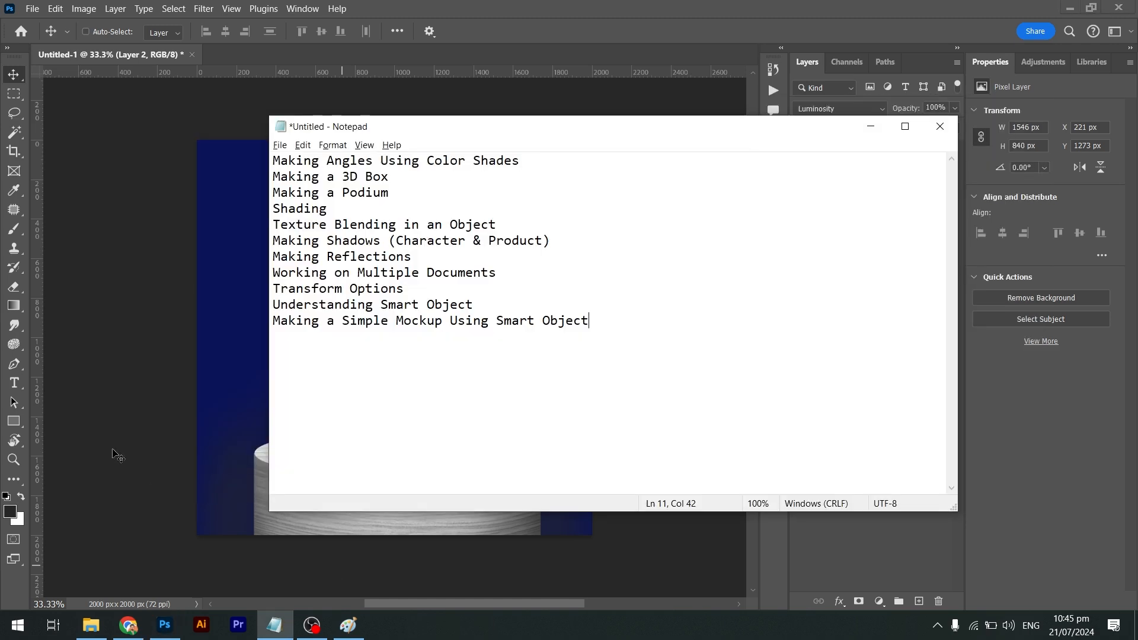
{"action": "left_click_drag", "start_coordinate": [295, 240], "coordinate": [475, 240]}
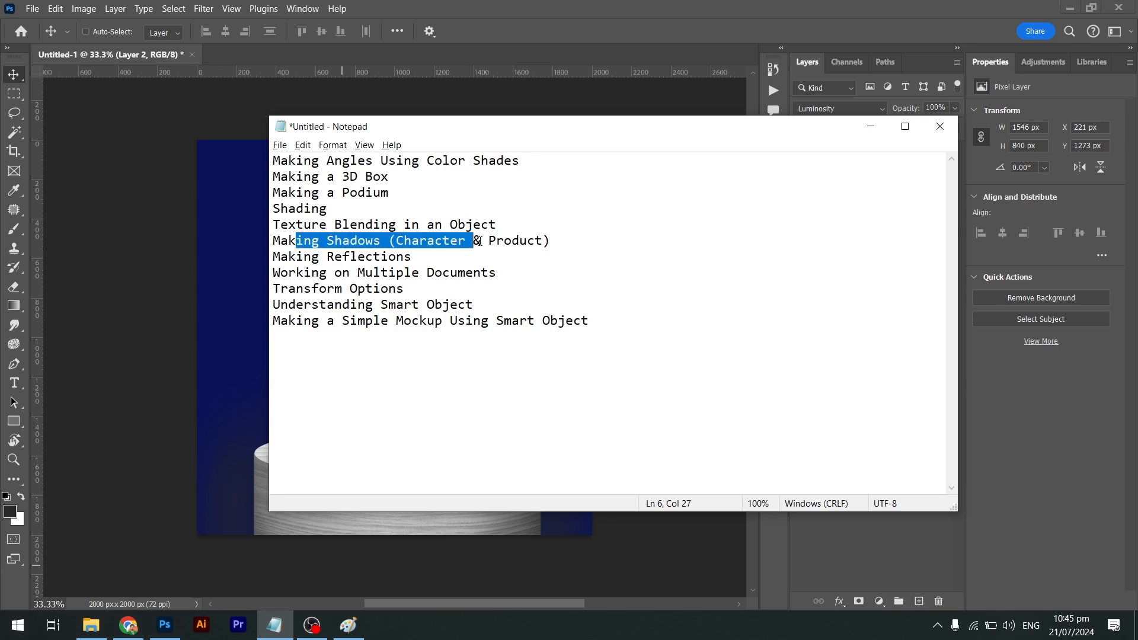
{"action": "key", "text": "alt+Tab"}
Lower the smartwatch slightly on the podium and draw a dark ellipse about 760 × 323 px over its lower strap
{"action": "mouse_move", "coordinate": [431, 382]}
{"action": "left_mouse_down"}
{"action": "mouse_move", "coordinate": [432, 362]}
{"action": "mouse_move", "coordinate": [431, 380]}
{"action": "left_mouse_up"}
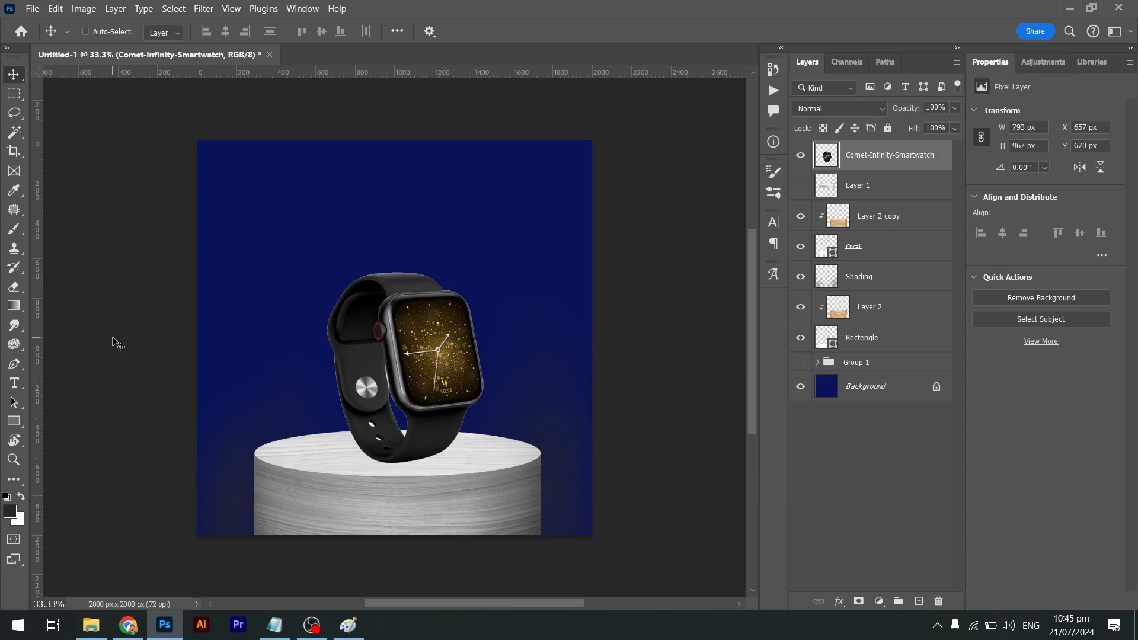
{"action": "left_click", "coordinate": [22, 419]}
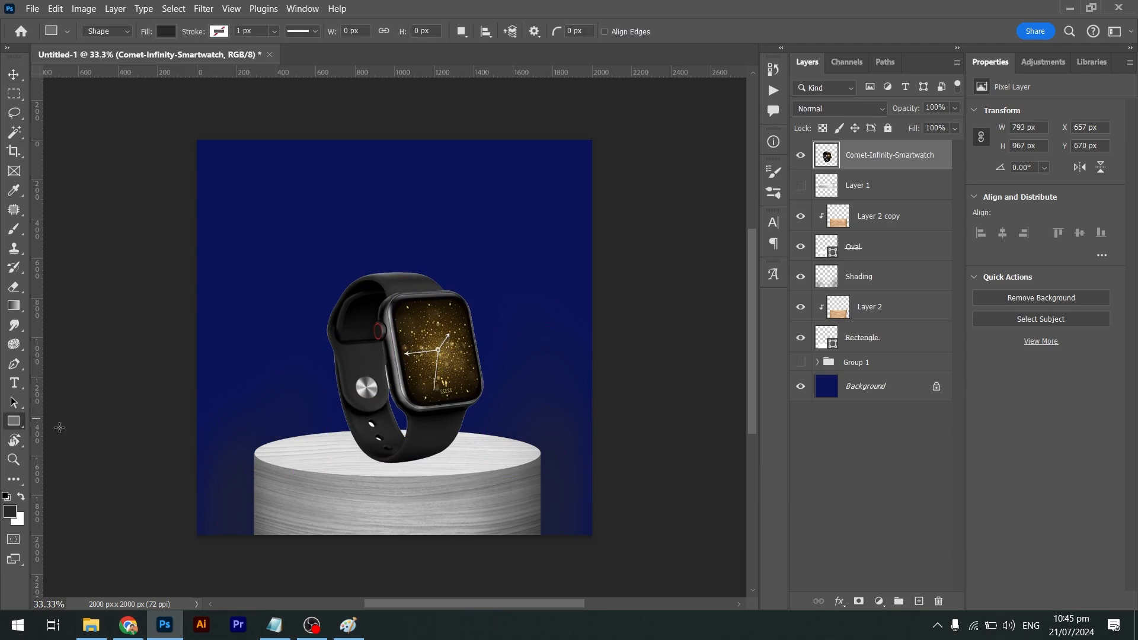
{"action": "left_click", "coordinate": [74, 435]}
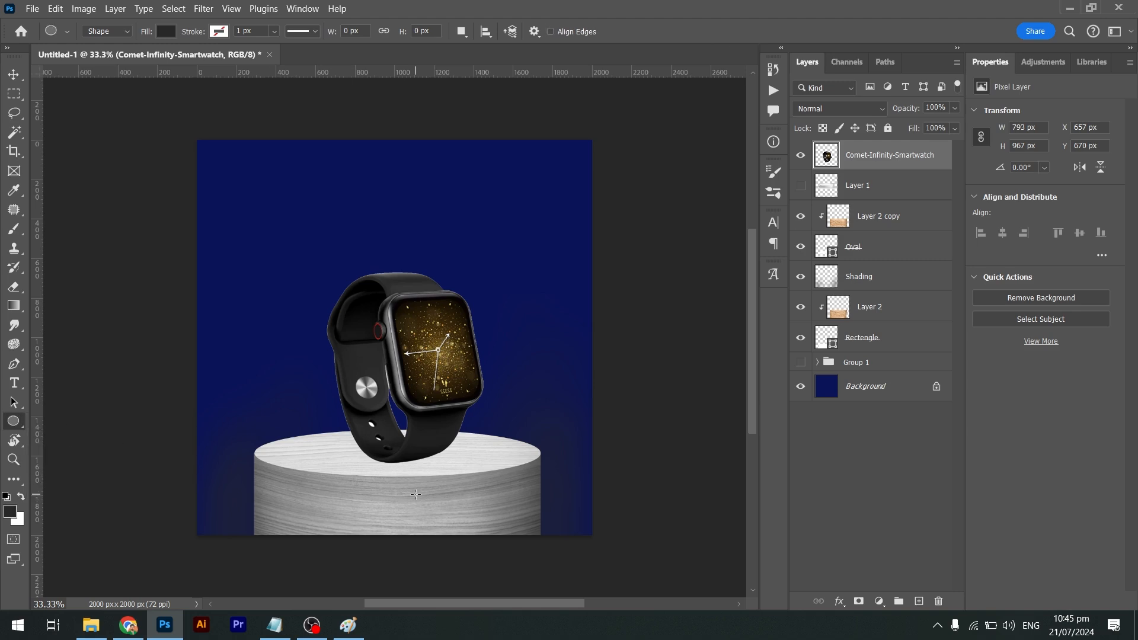
{"action": "left_click_drag", "start_coordinate": [439, 456], "coordinate": [289, 393]}
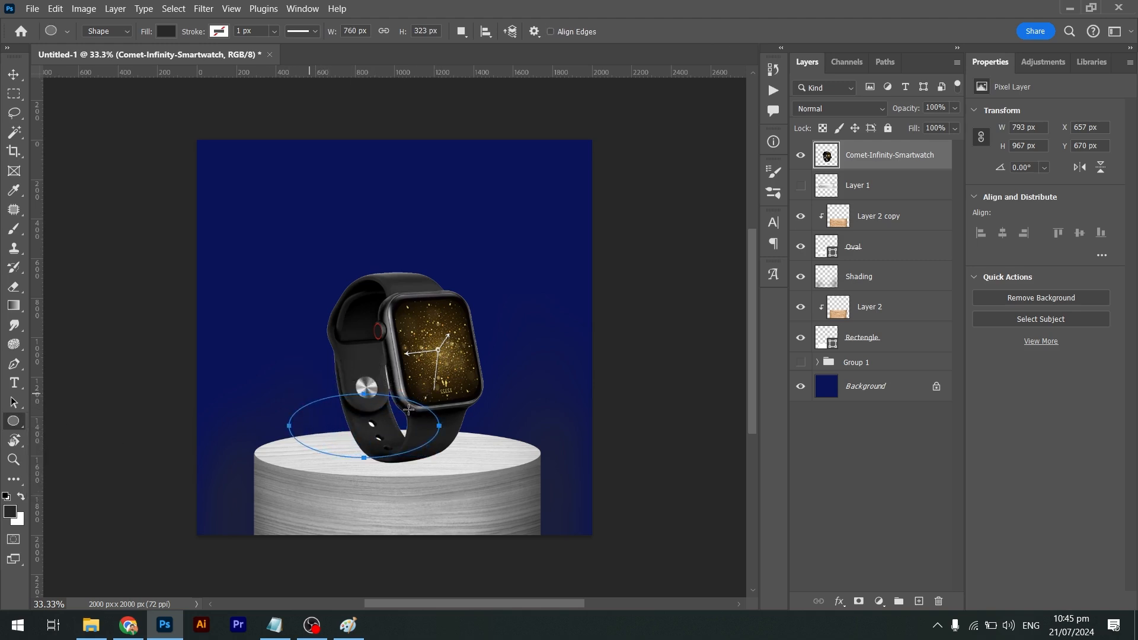
Rotate the ellipse about 22.26°, move it over the watch base, and place its layer below the smartwatch layer
{"action": "key", "text": "v"}
{"action": "key", "text": "ctrl+t"}
{"action": "left_click_drag", "start_coordinate": [492, 371], "coordinate": [495, 409]}
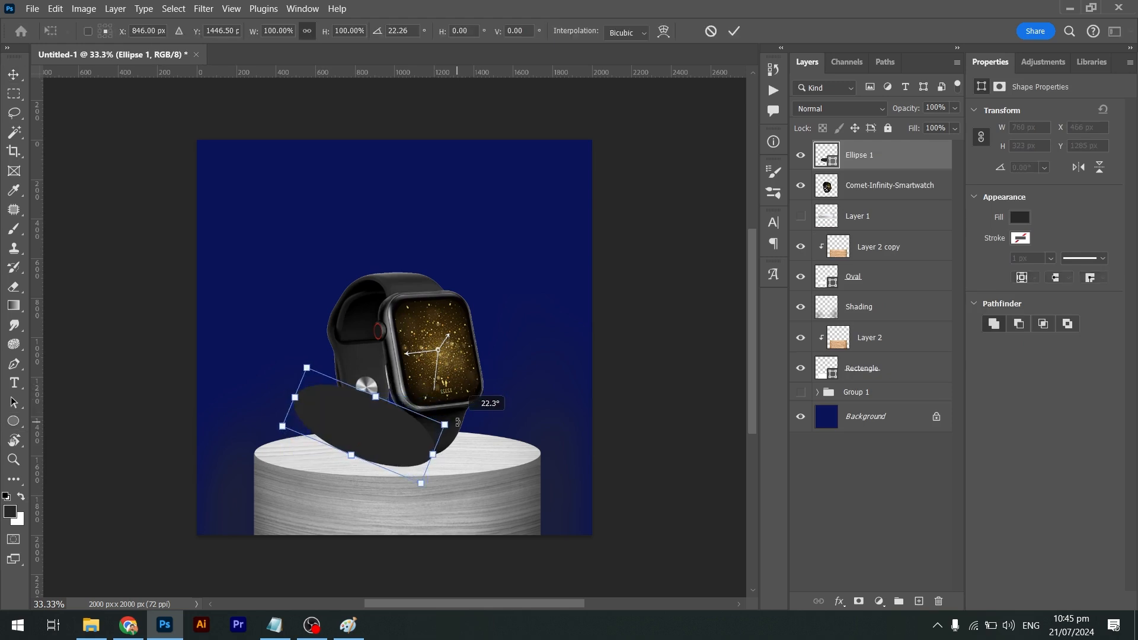
{"action": "mouse_move", "coordinate": [392, 439]}
{"action": "left_mouse_down"}
{"action": "mouse_move", "coordinate": [410, 431]}
{"action": "mouse_move", "coordinate": [390, 428]}
{"action": "left_mouse_up"}
{"action": "key", "text": "Return"}
{"action": "key", "text": "ctrl+bracketleft"}
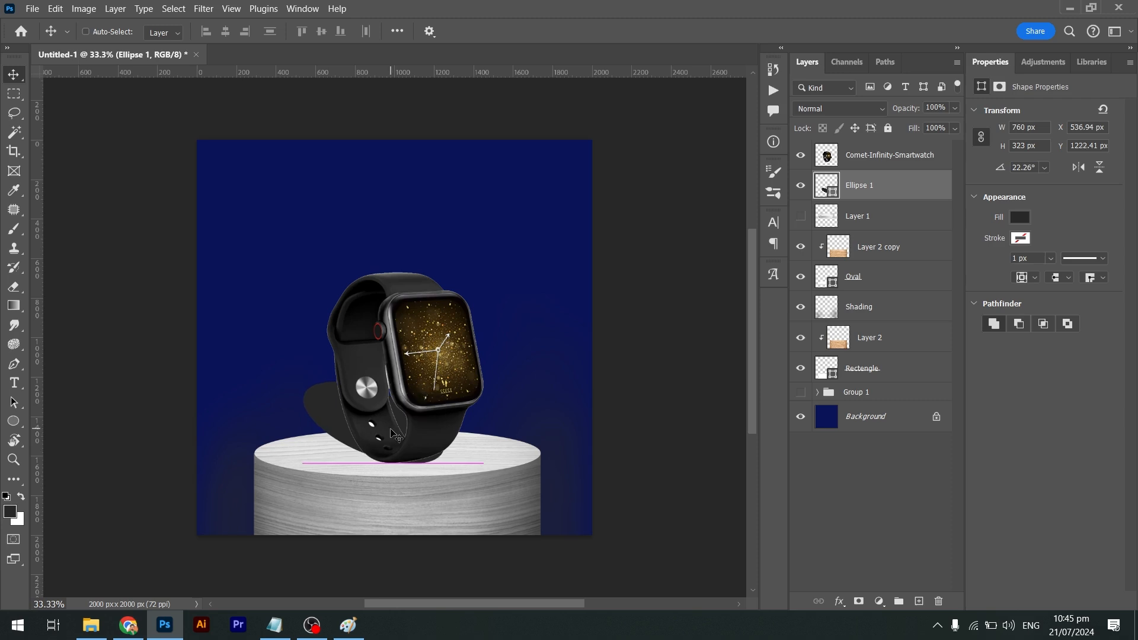
Fine-tune the ellipse's rotation and shift it slightly left behind the watch strap
{"action": "key", "text": "ctrl+t"}
{"action": "left_click_drag", "start_coordinate": [441, 382], "coordinate": [447, 374]}
{"action": "key", "text": "Return"}
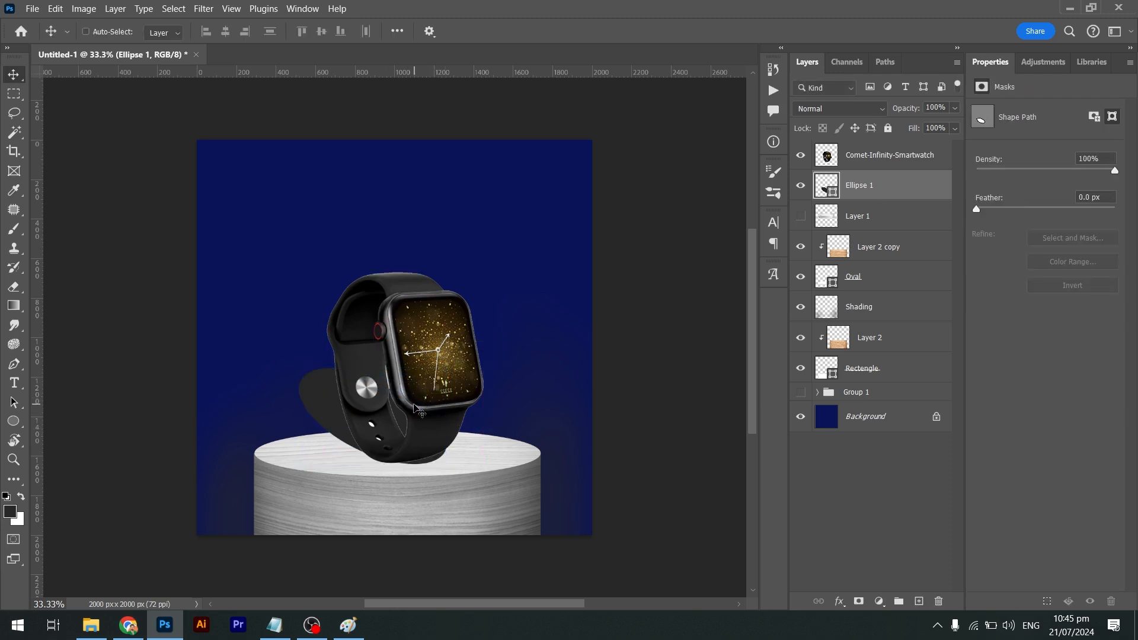
{"action": "left_click_drag", "start_coordinate": [414, 411], "coordinate": [395, 418]}
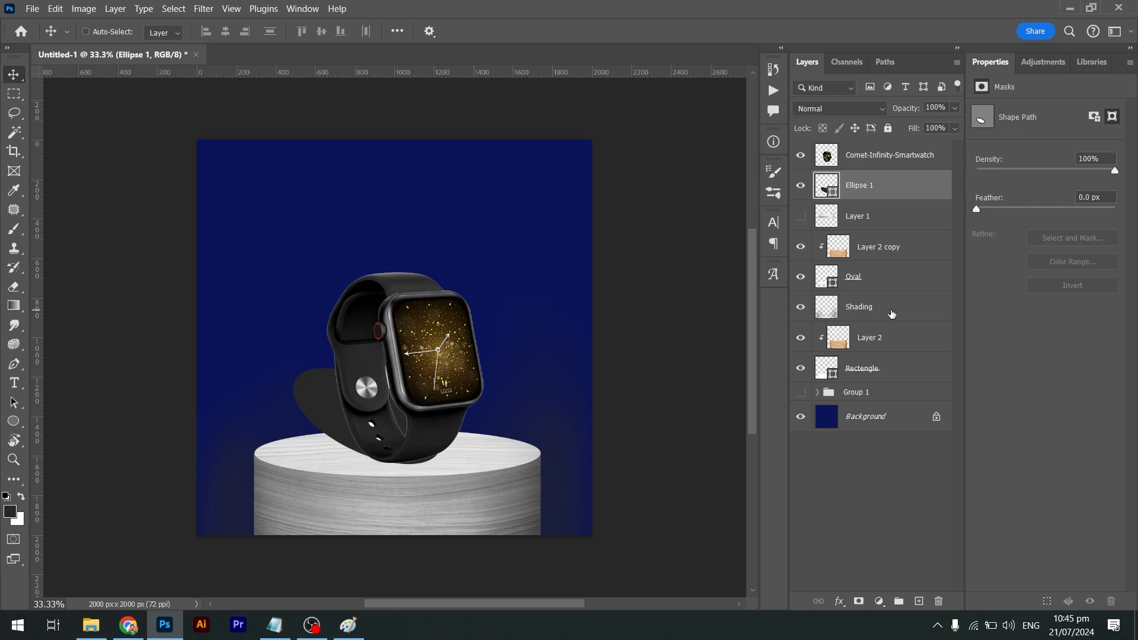
Rasterize the Ellipse 1 shape layer
{"action": "key", "text": "alt+l"}
{"action": "key", "text": "z"}
{"action": "key", "text": "l"}
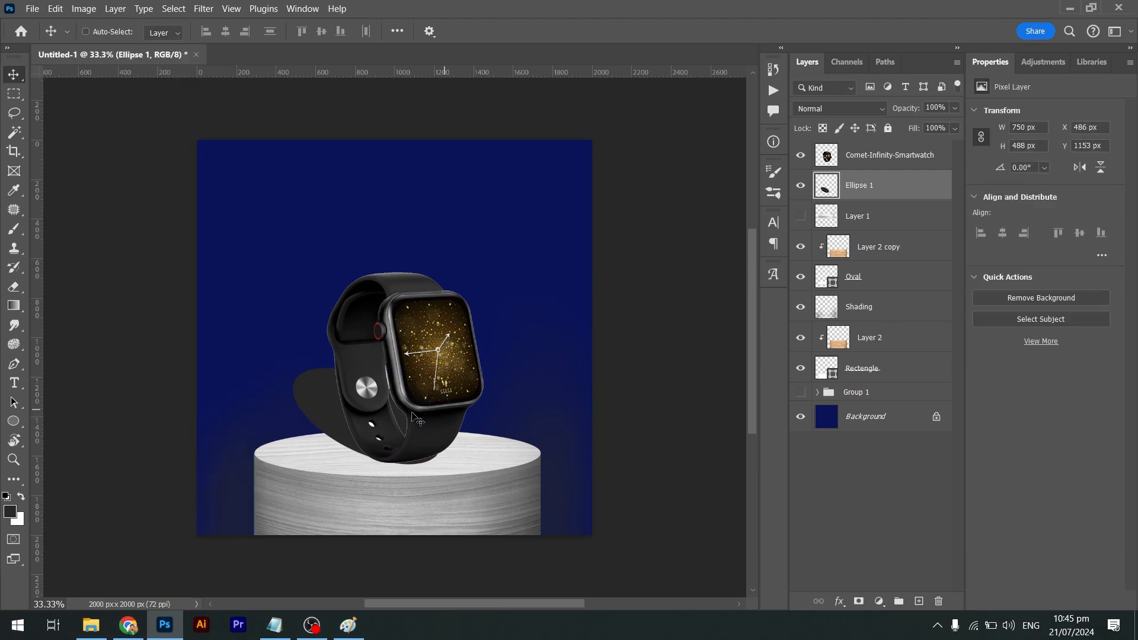
Distort the ellipse by pulling its lower edge down, its upper-right corner up and its left side slightly down
{"action": "right_click", "coordinate": [361, 424]}
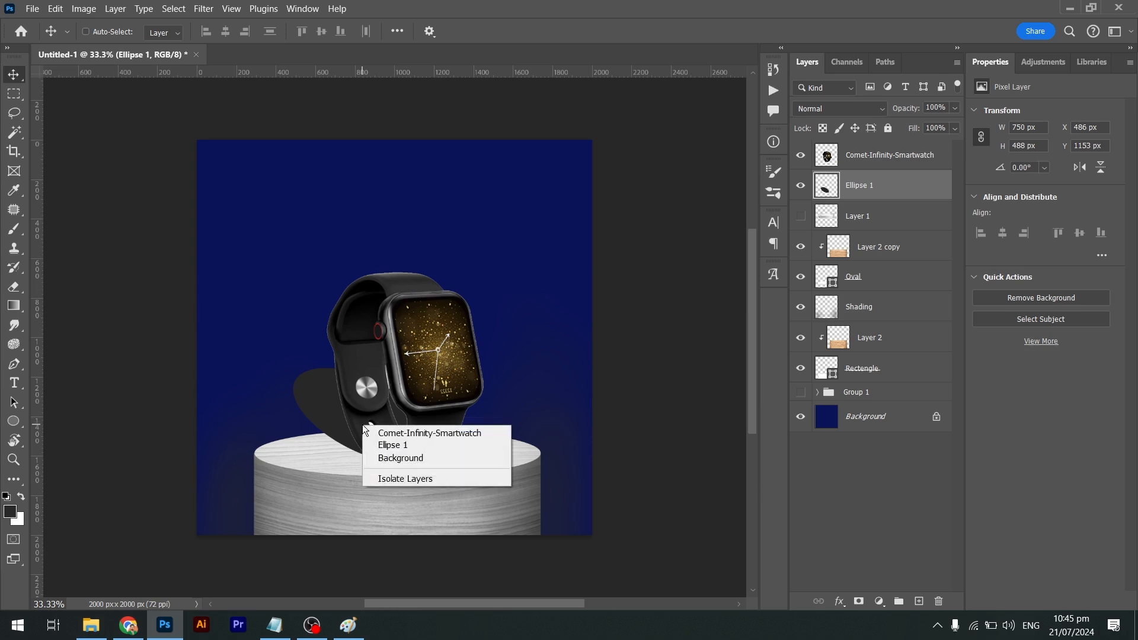
{"action": "key", "text": "Escape"}
{"action": "key", "text": "ctrl+t"}
{"action": "right_click", "coordinate": [343, 421]}
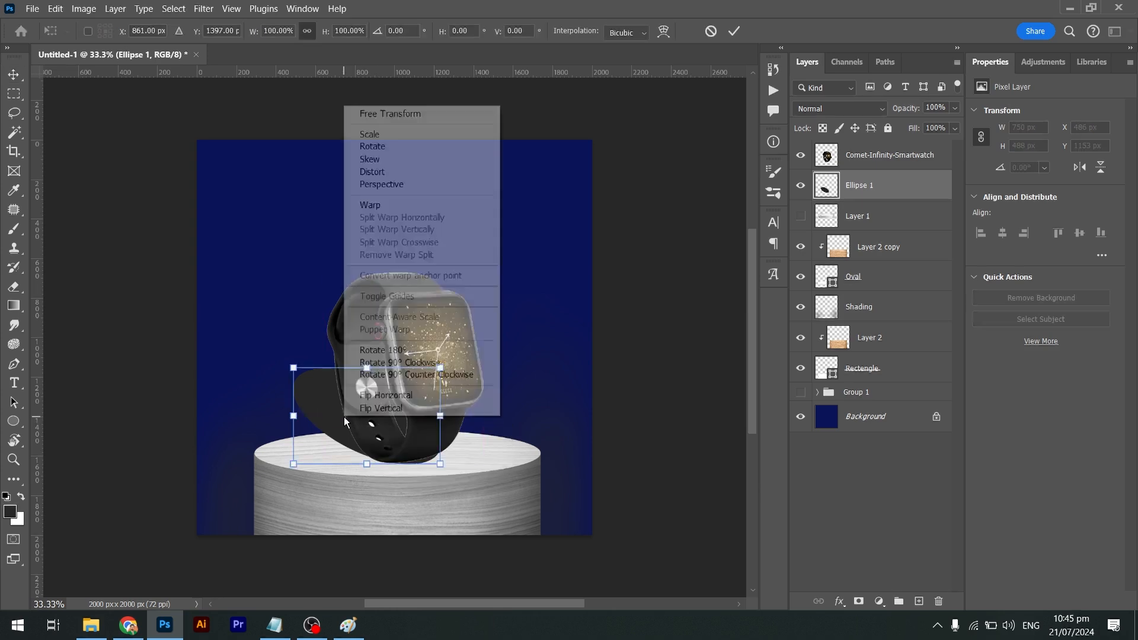
{"action": "left_click", "coordinate": [422, 181]}
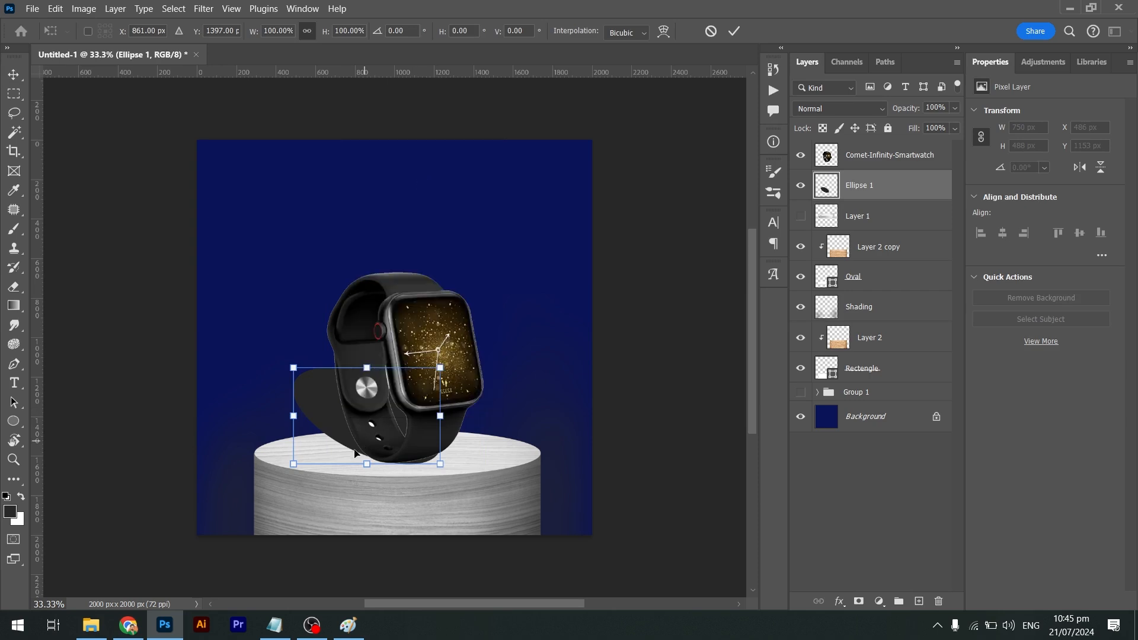
{"action": "right_click", "coordinate": [343, 396]}
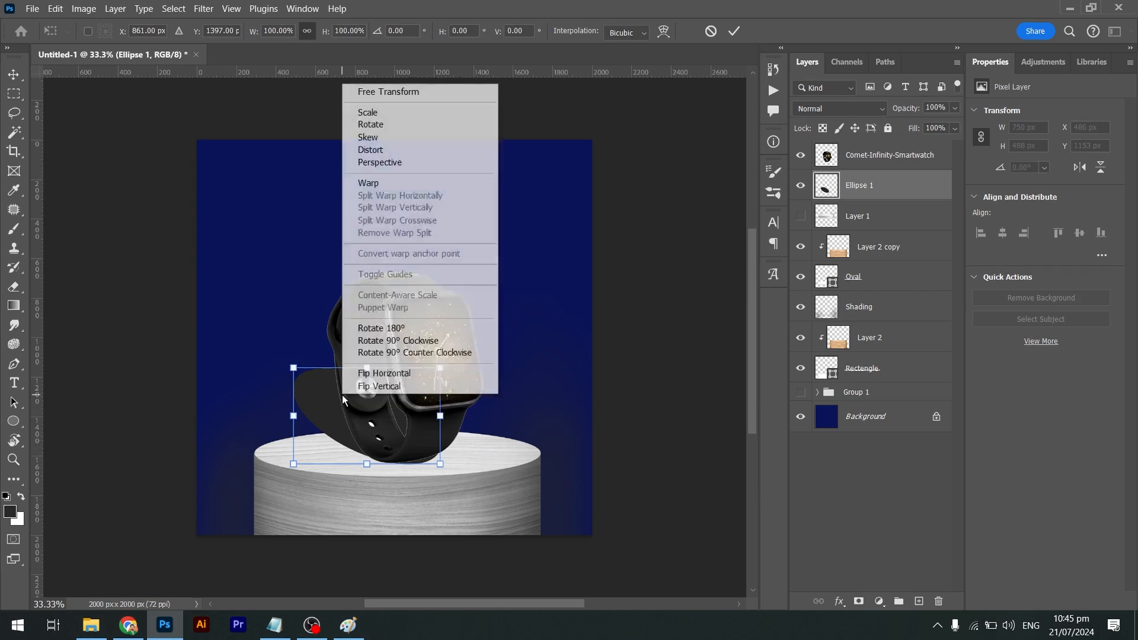
{"action": "left_click", "coordinate": [390, 144]}
{"action": "left_click_drag", "start_coordinate": [363, 467], "coordinate": [364, 473]}
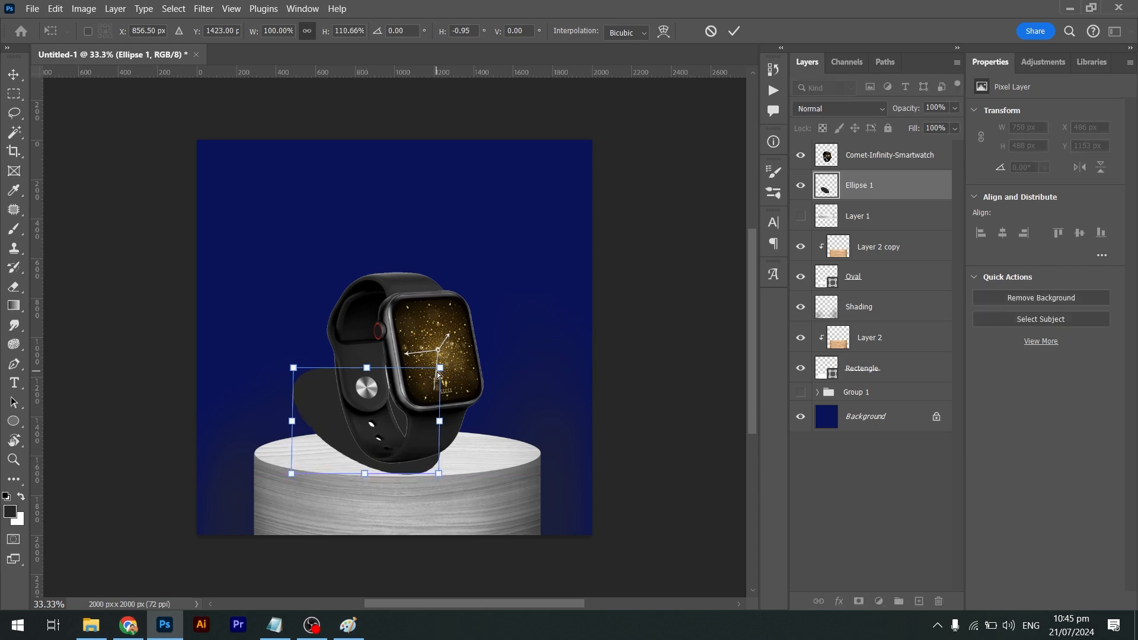
{"action": "left_click_drag", "start_coordinate": [437, 371], "coordinate": [441, 344]}
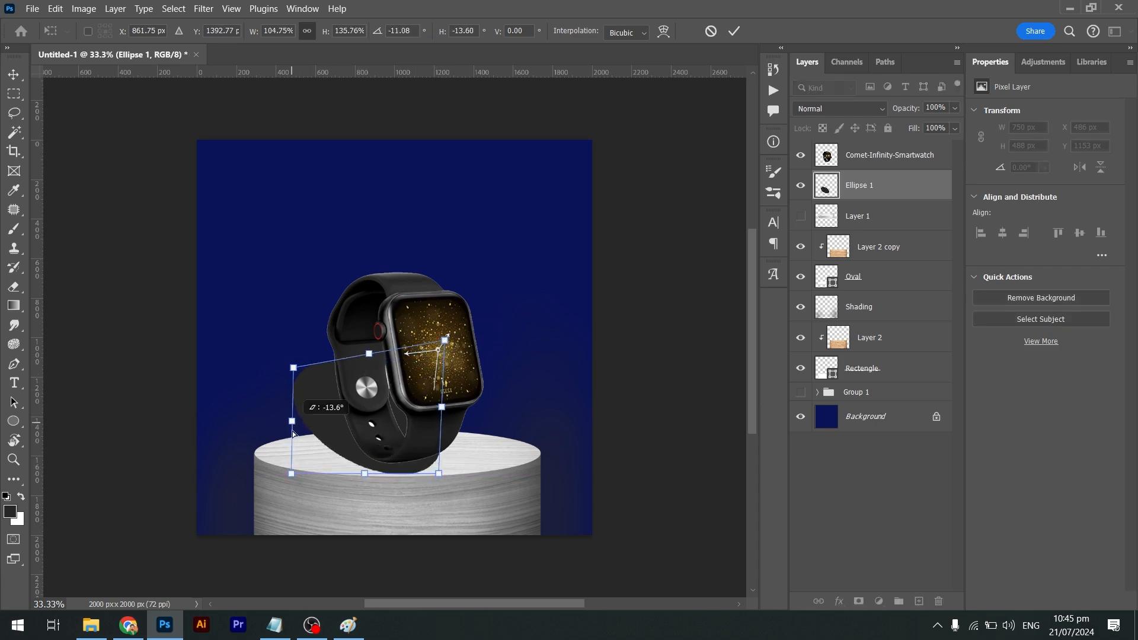
{"action": "left_click_drag", "start_coordinate": [292, 422], "coordinate": [295, 436]}
{"action": "key", "text": "Return"}
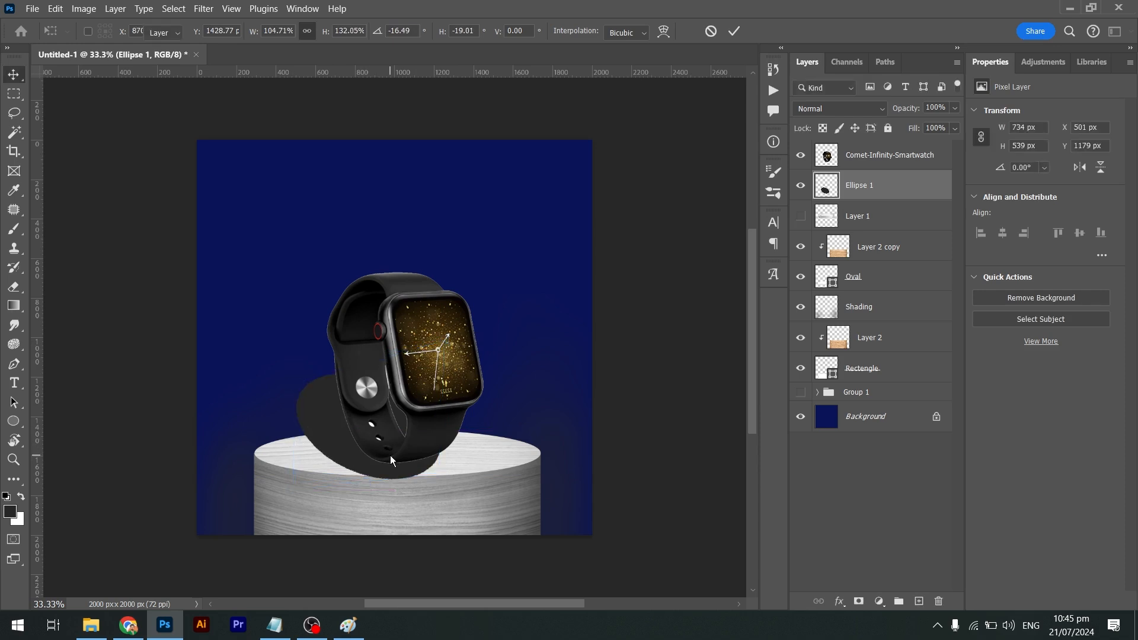
Move the distorted ellipse up and to the right so its lower edge meets the base of the watch
{"action": "left_click_drag", "start_coordinate": [390, 455], "coordinate": [408, 419]}
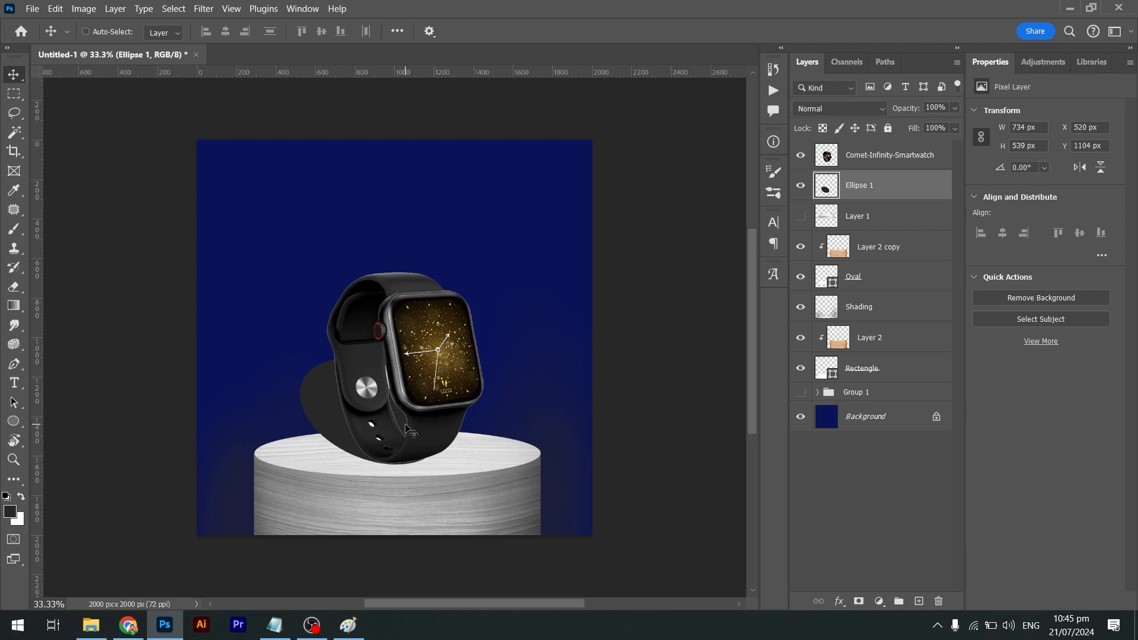
{"action": "key", "text": "Right"}
{"action": "key", "text": "Right"}
{"action": "key", "text": "Down"}
{"action": "key", "text": "Down"}
Clip the Ellipse 1 shadow to the Oval podium top, nudge it into place, and stack it above Layer 2 copy
{"action": "left_click_drag", "start_coordinate": [917, 185], "coordinate": [904, 261]}
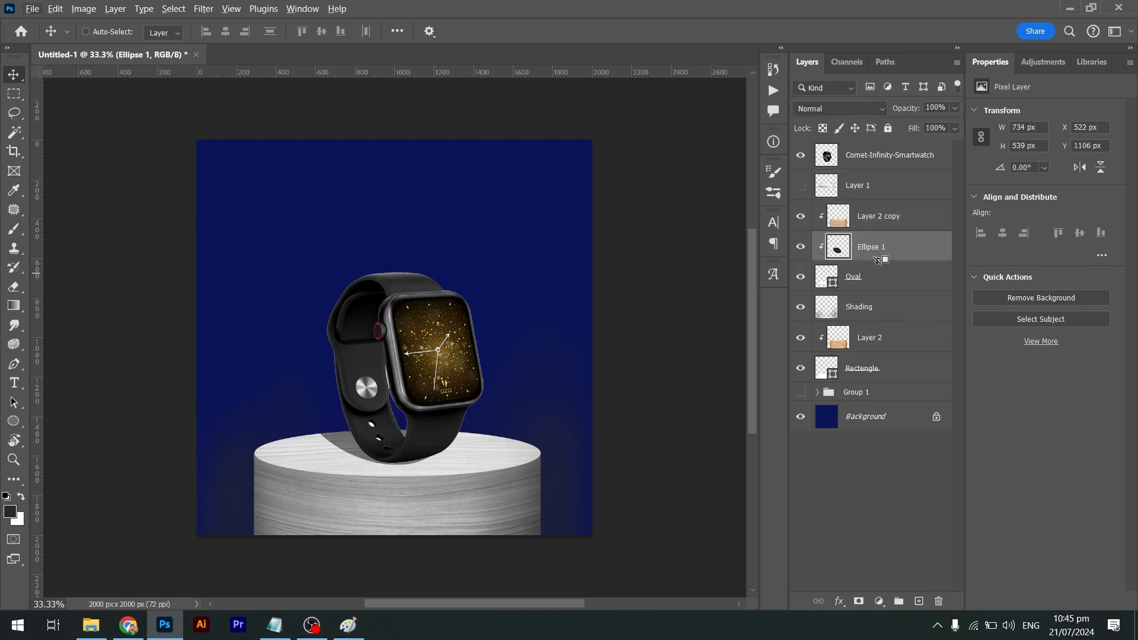
{"action": "key", "text": "Right"}
{"action": "key", "text": "Right"}
{"action": "key", "text": "Up"}
{"action": "key", "text": "Up"}
{"action": "key", "text": "Up"}
{"action": "key", "text": "ctrl+bracketright"}
{"action": "key", "text": "ctrl+bracketleft"}
{"action": "key", "text": "ctrl+bracketright"}
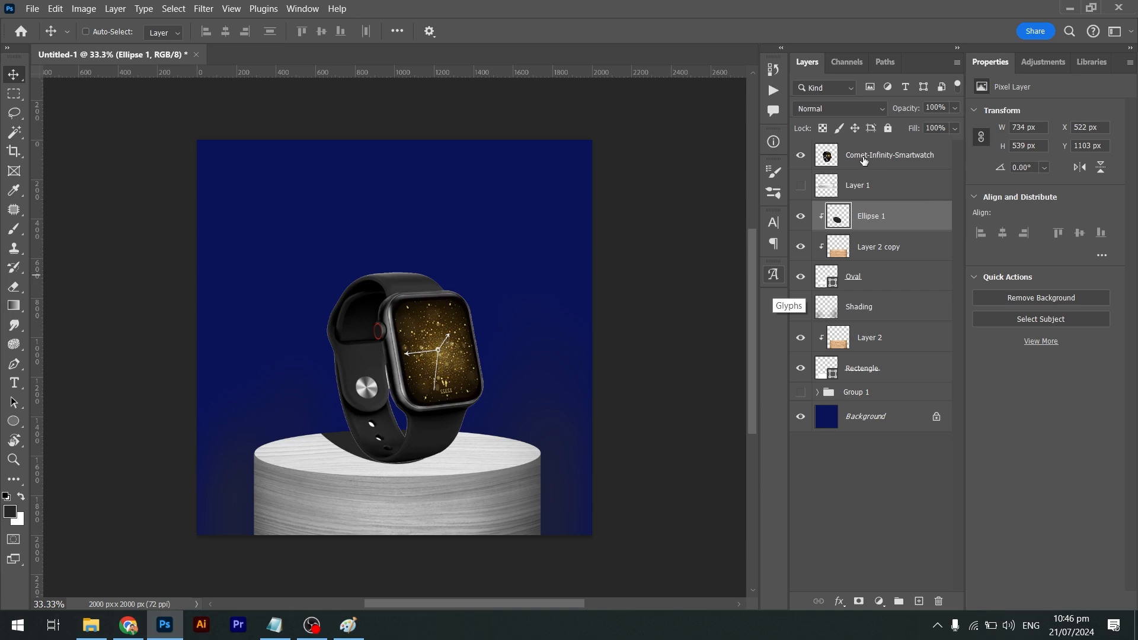
Soften the Ellipse 1 shadow with a Gaussian Blur of 9.2 pixels radius
{"action": "left_click", "coordinate": [186, 8]}
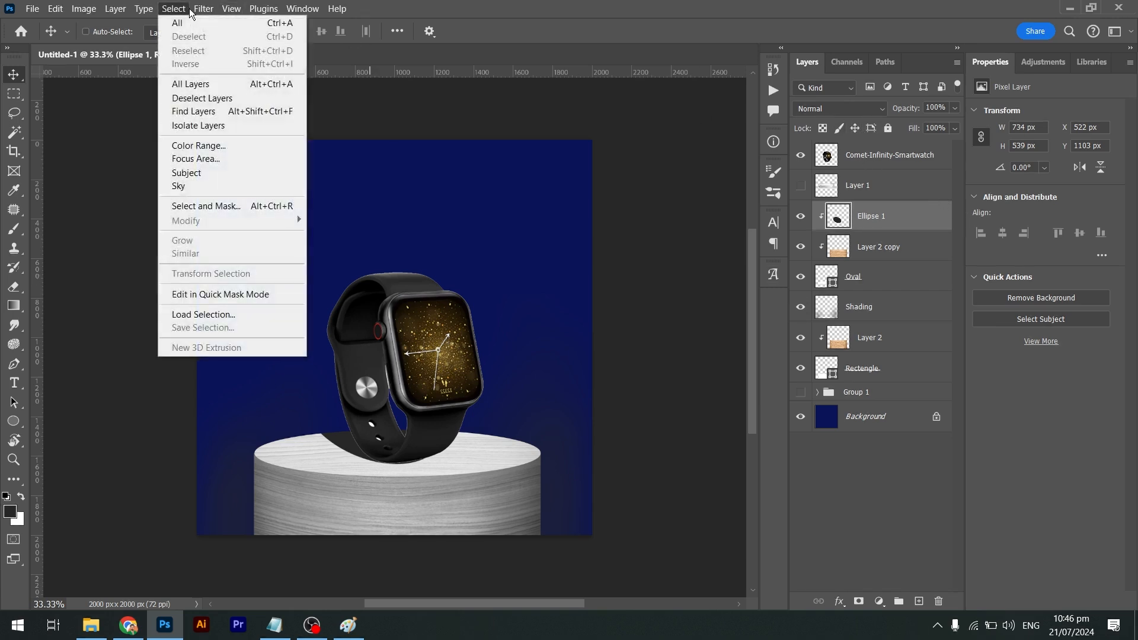
{"action": "mouse_move", "coordinate": [322, 191]}
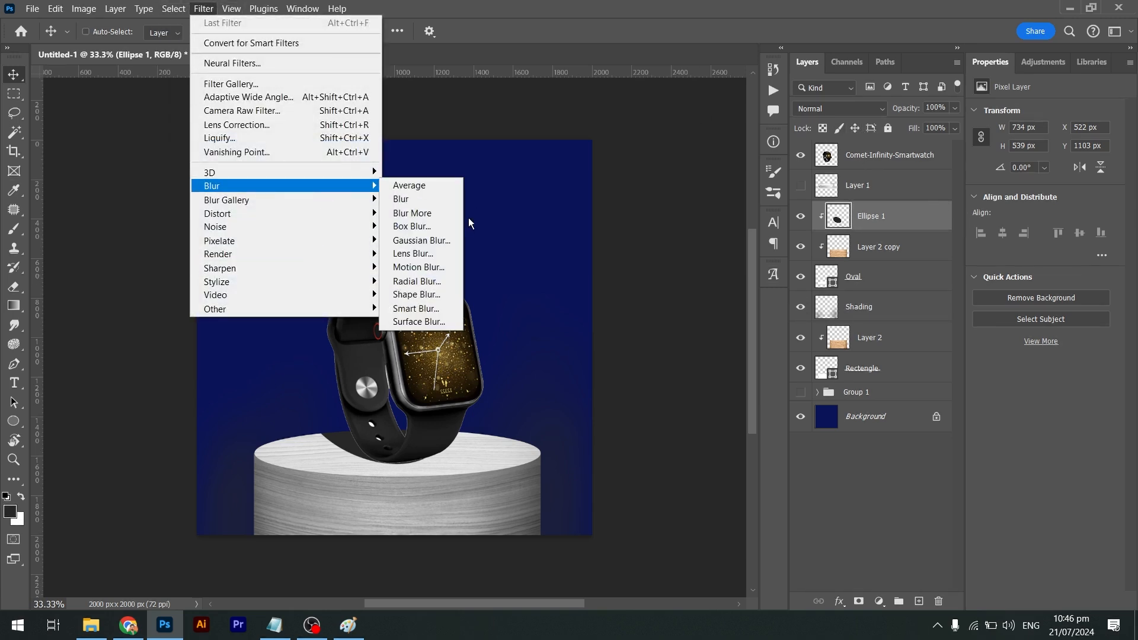
{"action": "left_click", "coordinate": [447, 242]}
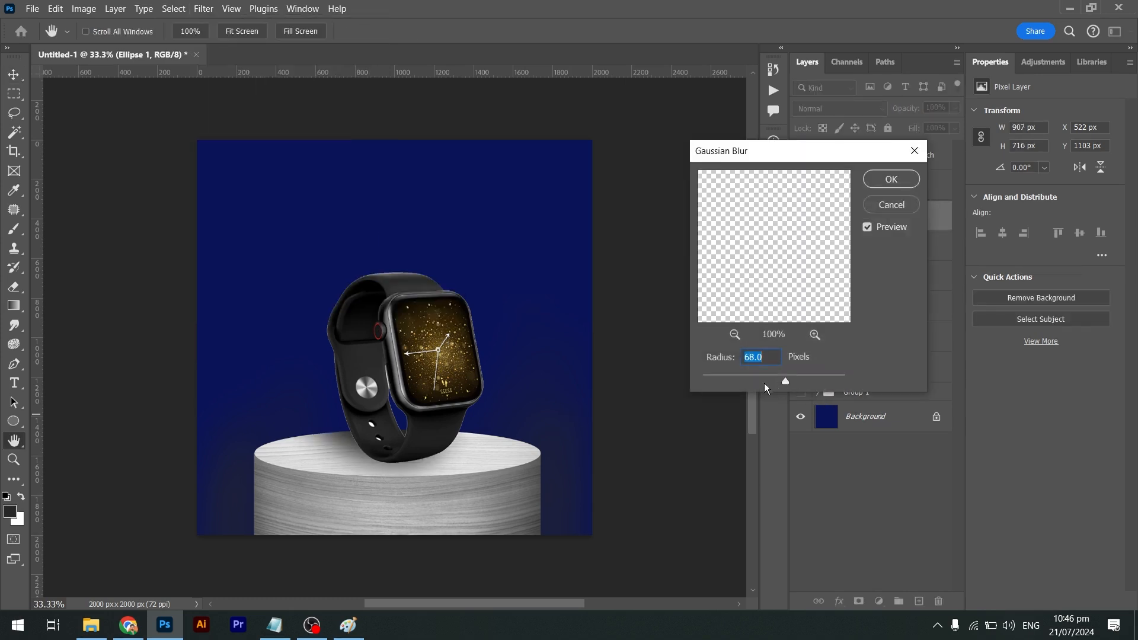
{"action": "left_click_drag", "start_coordinate": [763, 380], "coordinate": [738, 380]}
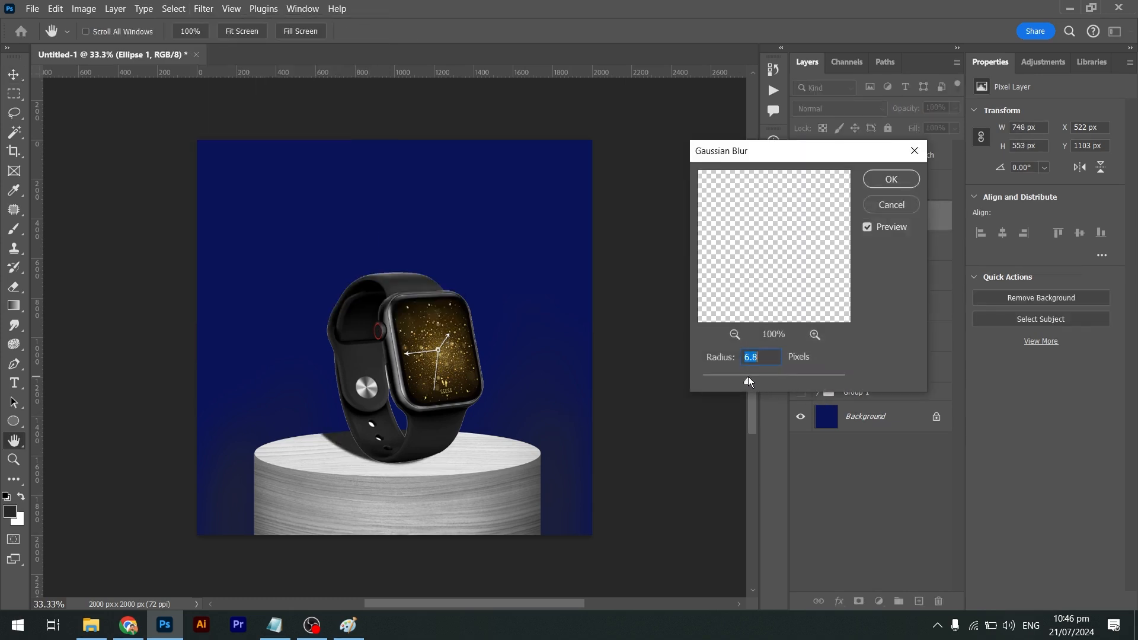
{"action": "left_click_drag", "start_coordinate": [761, 379], "coordinate": [761, 379]}
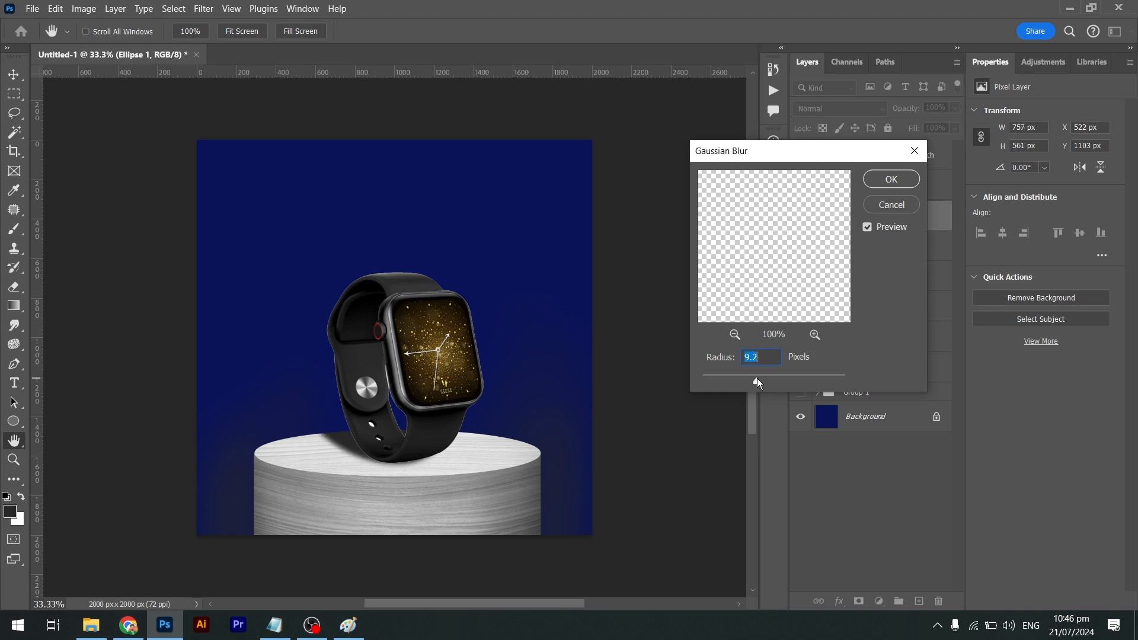
{"action": "key", "text": "Return"}
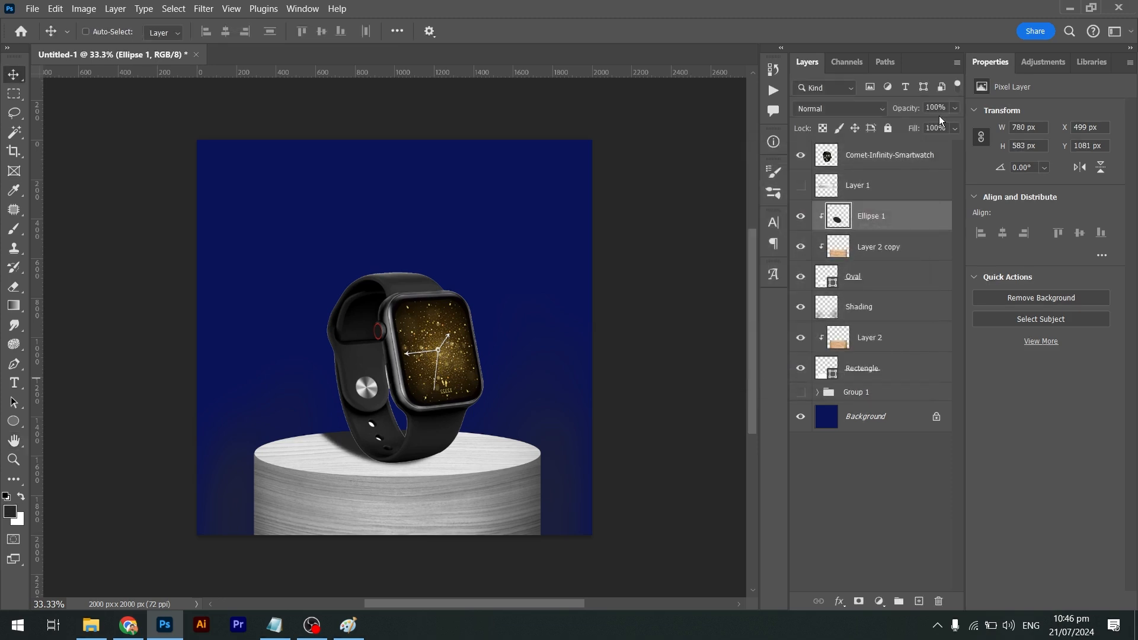
Try 40% opacity on the Ellipse 1 shadow layer, then set it to 60%
{"action": "left_click_drag", "start_coordinate": [946, 108], "coordinate": [887, 102]}
{"action": "type", "text": "40"}
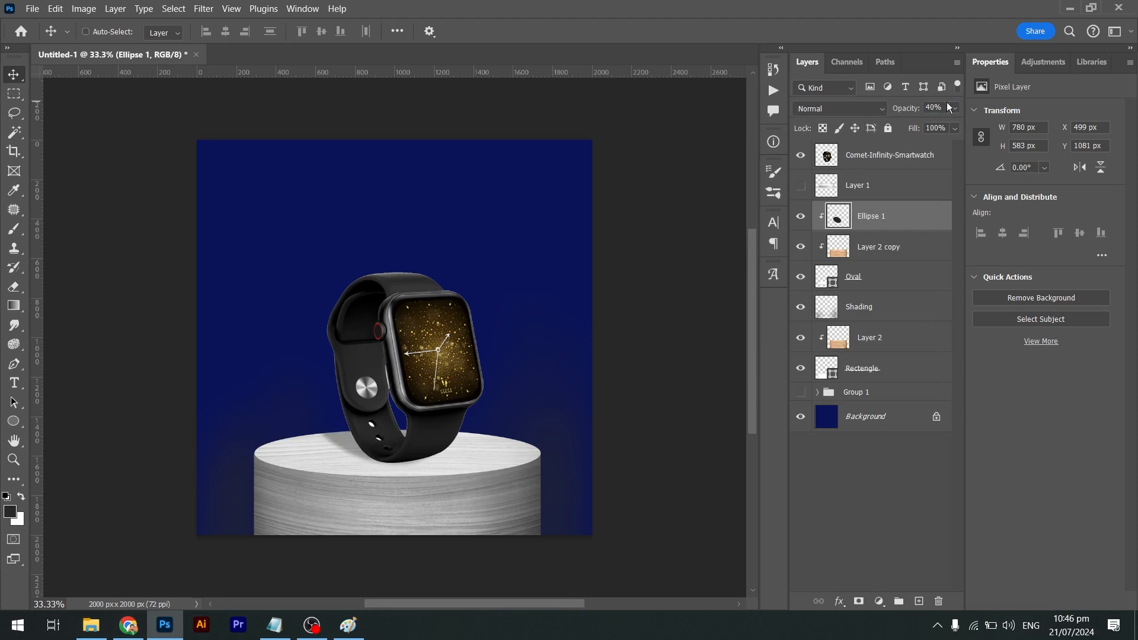
{"action": "left_click_drag", "start_coordinate": [947, 105], "coordinate": [831, 87]}
{"action": "type", "text": "60"}
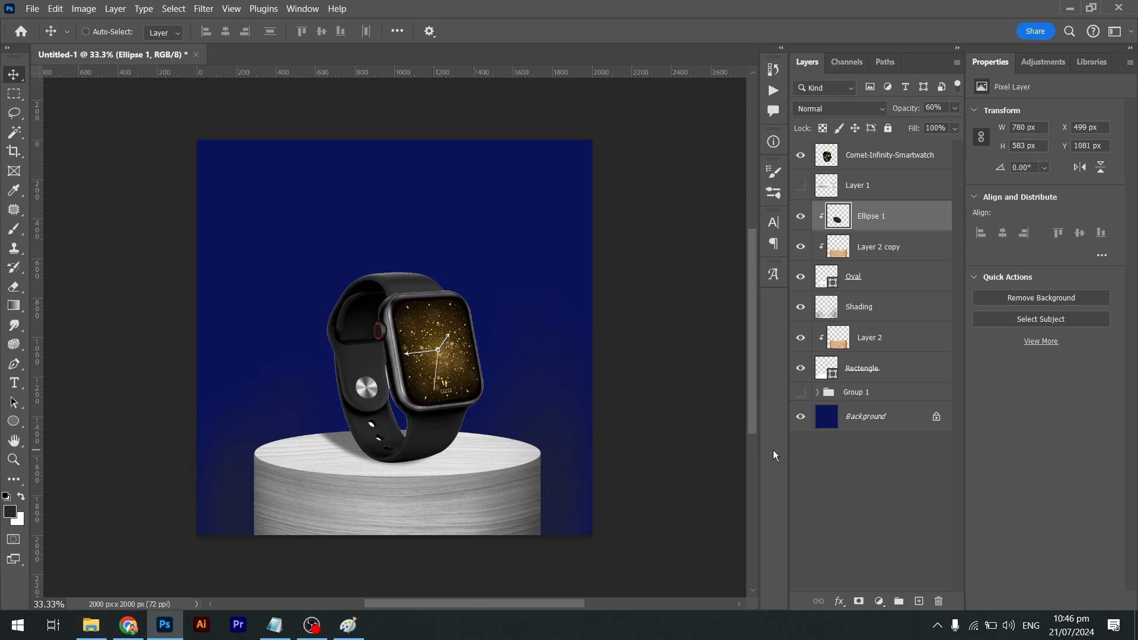
Fill the Background layer with a large radial gradient of two dark browns sampled from the watch face, centred behind the watch
{"action": "left_click", "coordinate": [858, 429]}
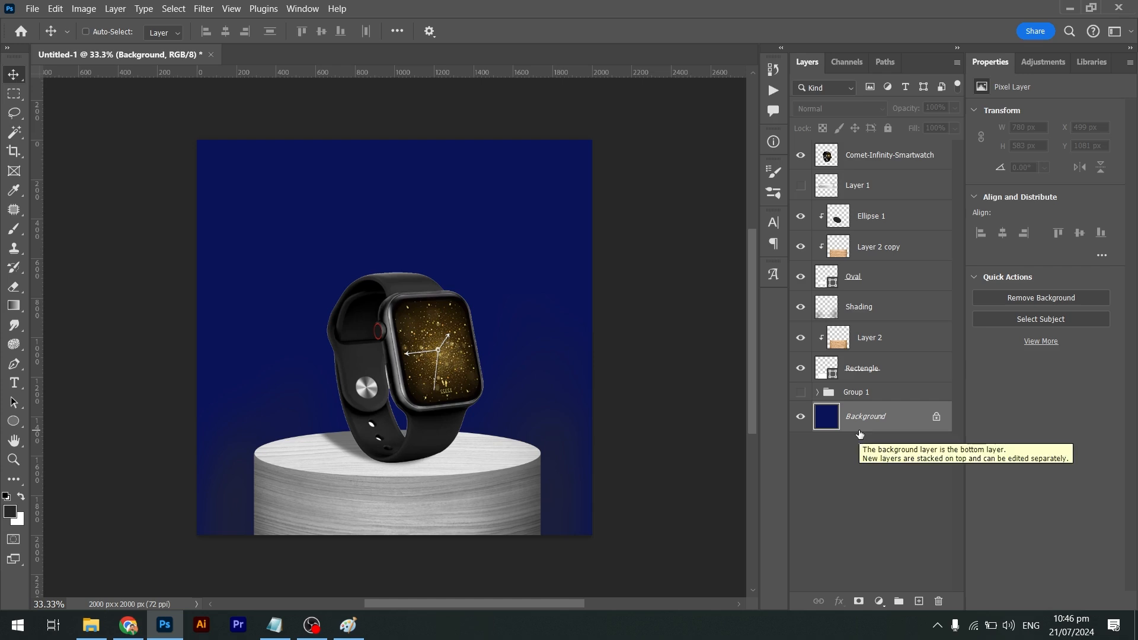
{"action": "key", "text": "i"}
{"action": "left_click", "coordinate": [447, 330]}
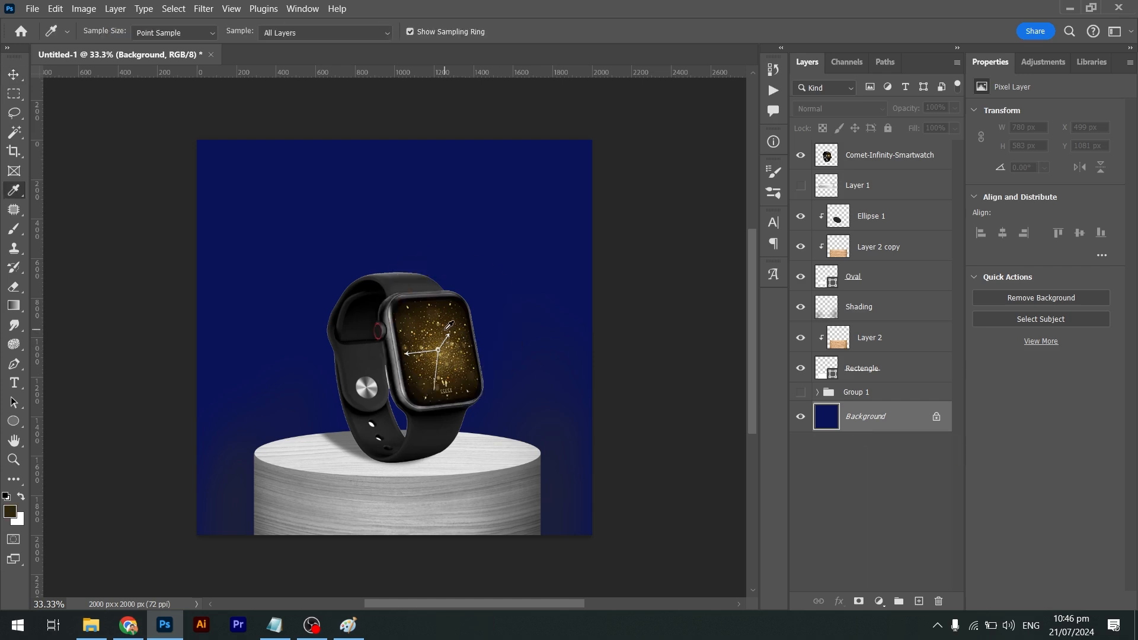
{"action": "left_click", "coordinate": [418, 304]}
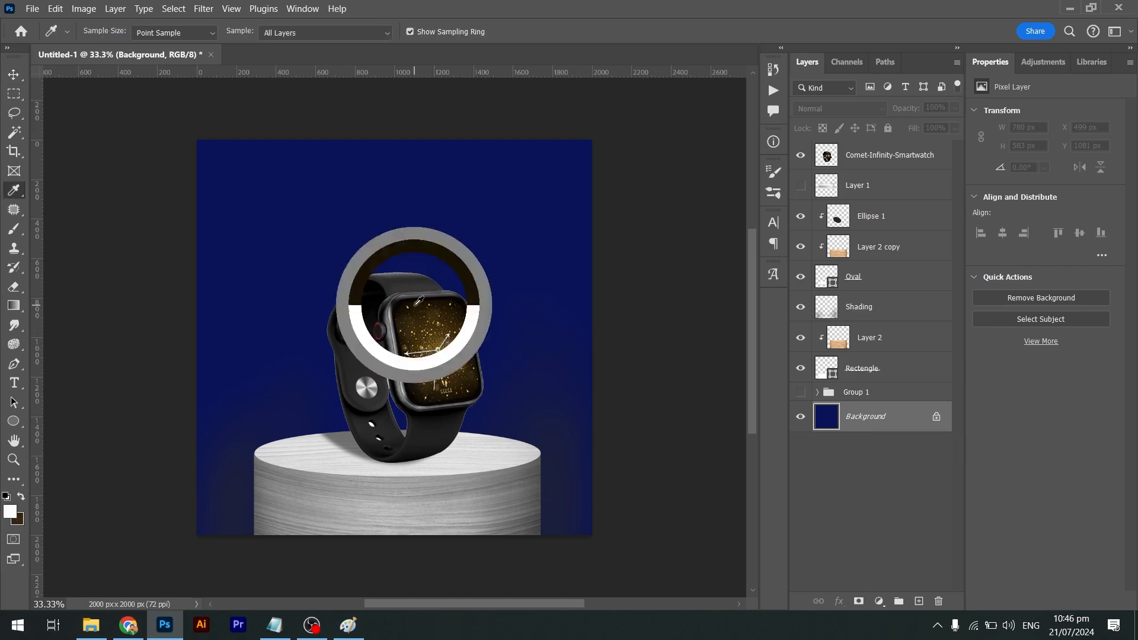
{"action": "key", "text": "g"}
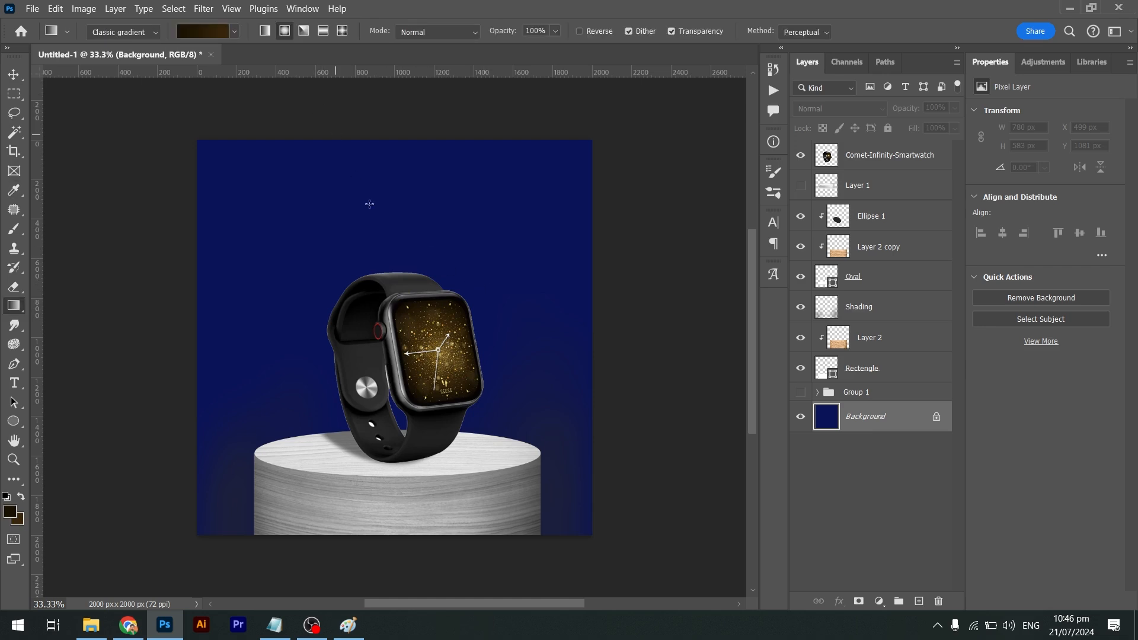
{"action": "left_click_drag", "start_coordinate": [371, 201], "coordinate": [602, 370]}
{"action": "key", "text": "ctrl+minus"}
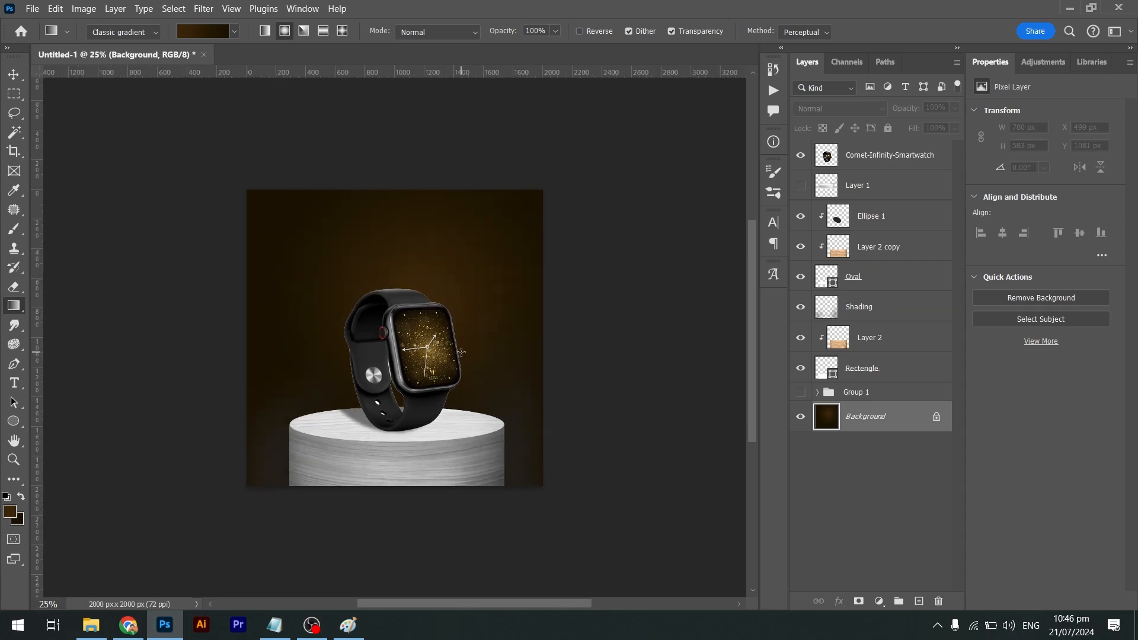
{"action": "left_click_drag", "start_coordinate": [406, 339], "coordinate": [744, 518]}
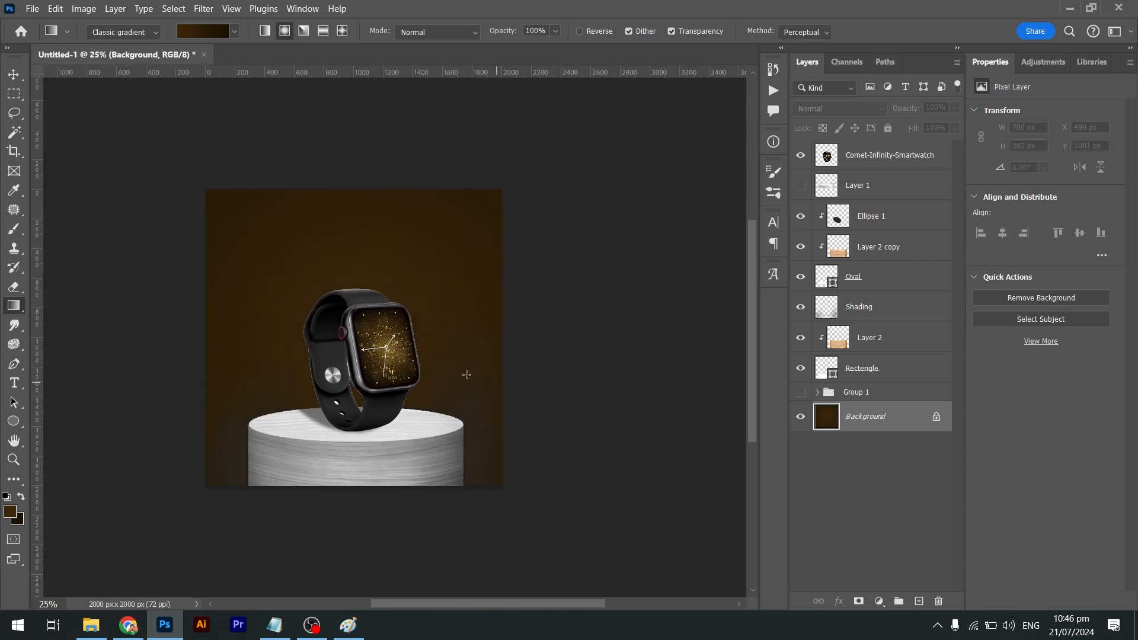
{"action": "left_click_drag", "start_coordinate": [360, 346], "coordinate": [691, 228]}
Sample a lighter golden brown from the watch face and redraw the Background's radial gradient with it
{"action": "key", "text": "i"}
{"action": "left_click", "coordinate": [397, 344]}
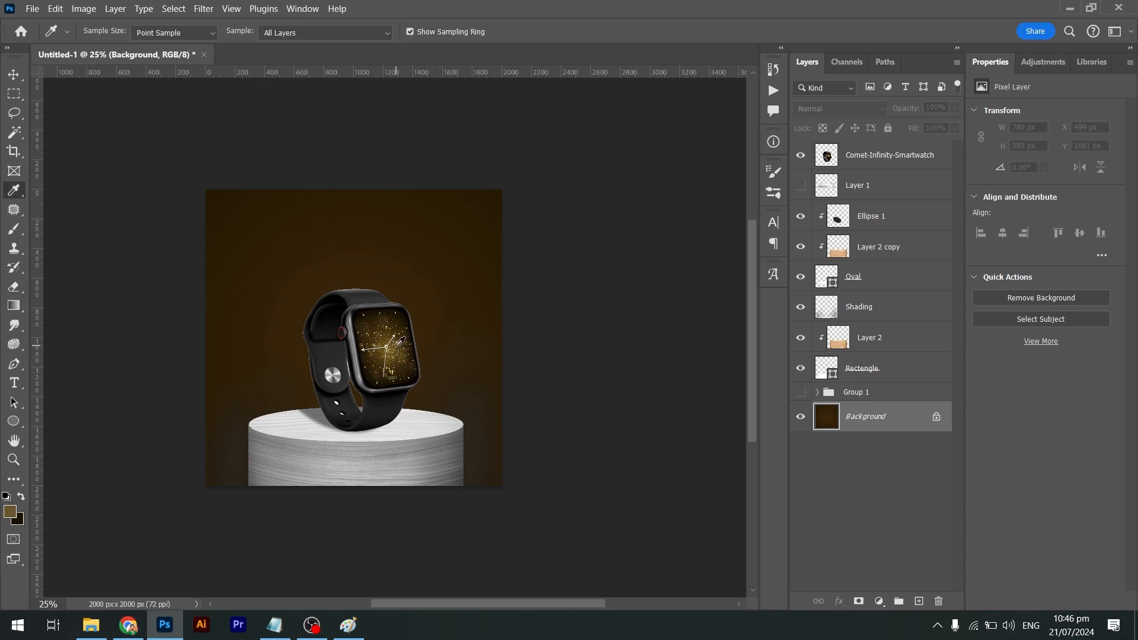
{"action": "key", "text": "g"}
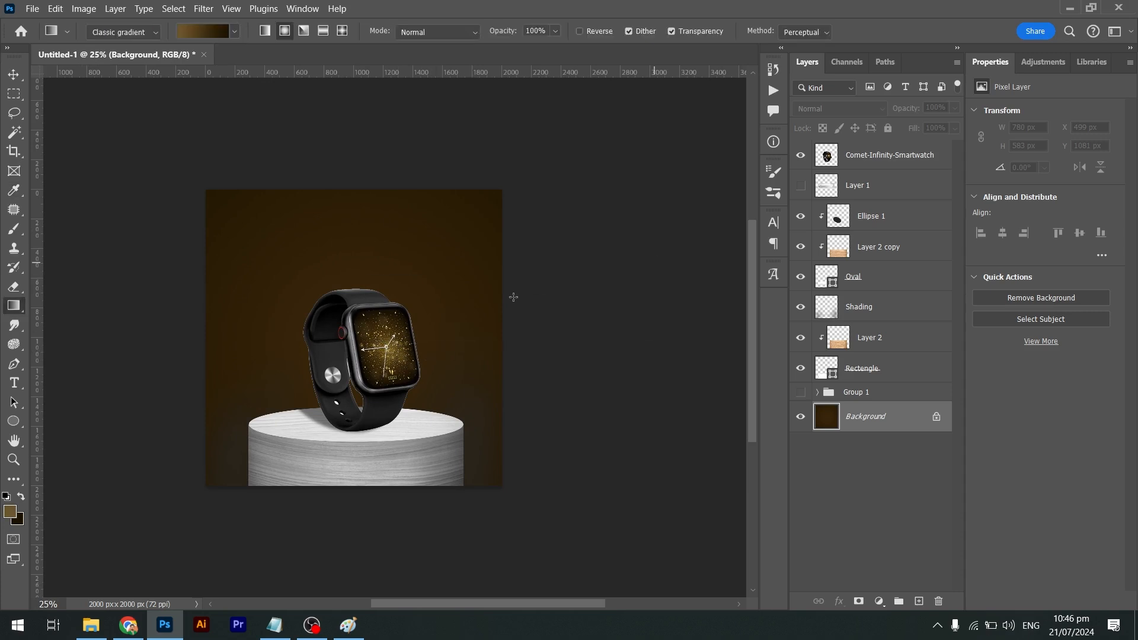
{"action": "left_click_drag", "start_coordinate": [513, 297], "coordinate": [690, 172]}
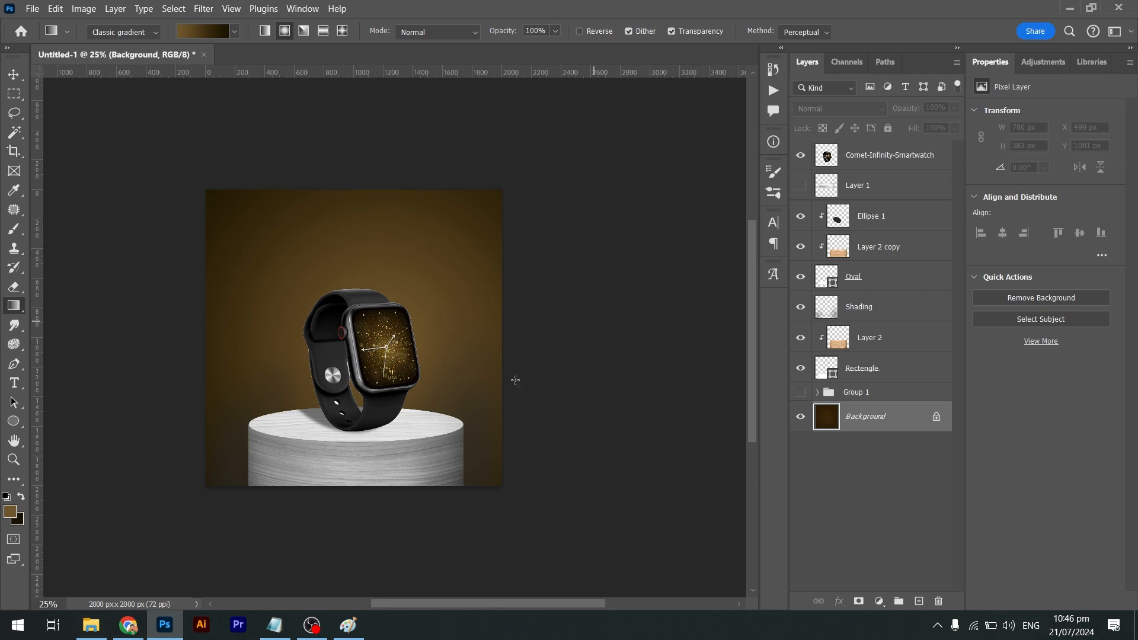
{"action": "key", "text": "v"}
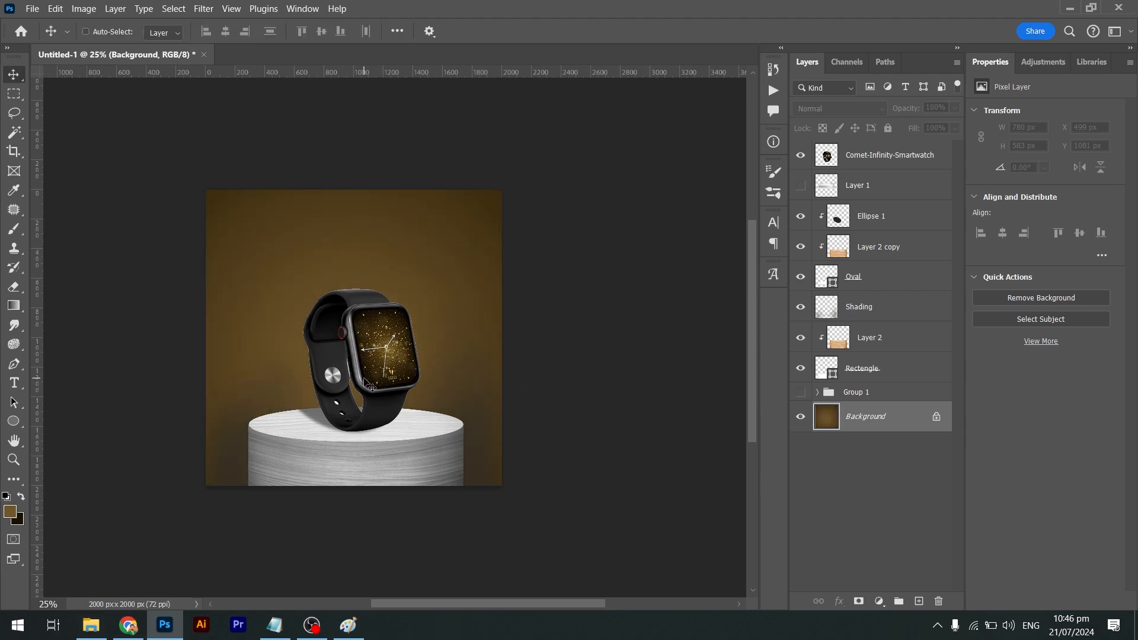
Duplicate the Background layer and set the copy's blend mode to Screen
{"action": "key", "text": "ctrl+j"}
{"action": "key", "text": "ctrl+0"}
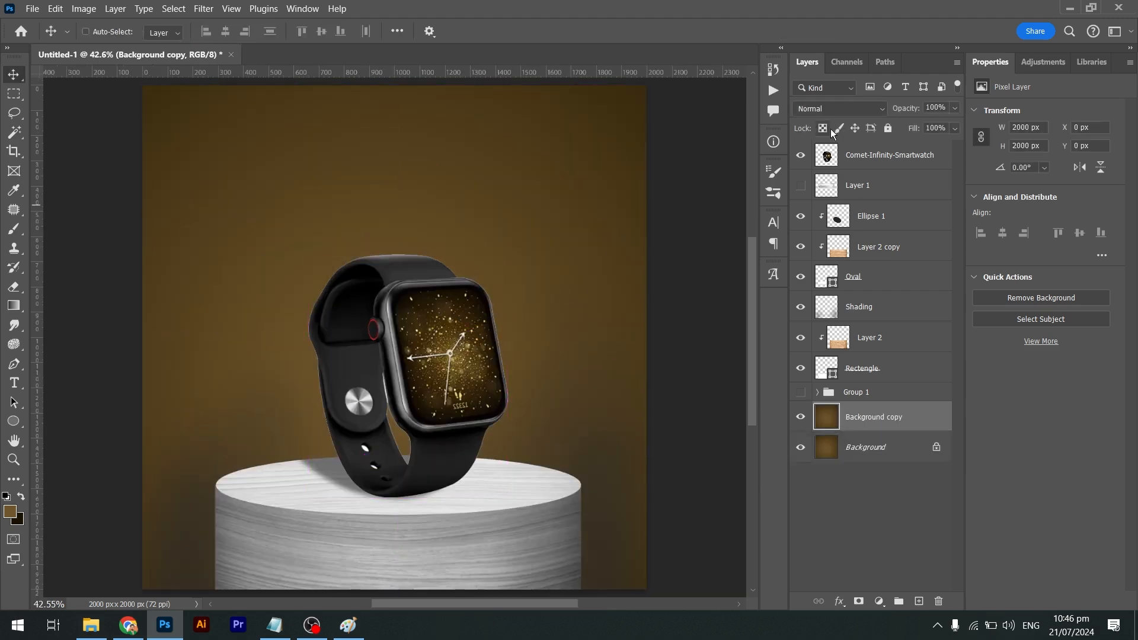
{"action": "left_click", "coordinate": [832, 109]}
{"action": "left_click", "coordinate": [819, 252]}
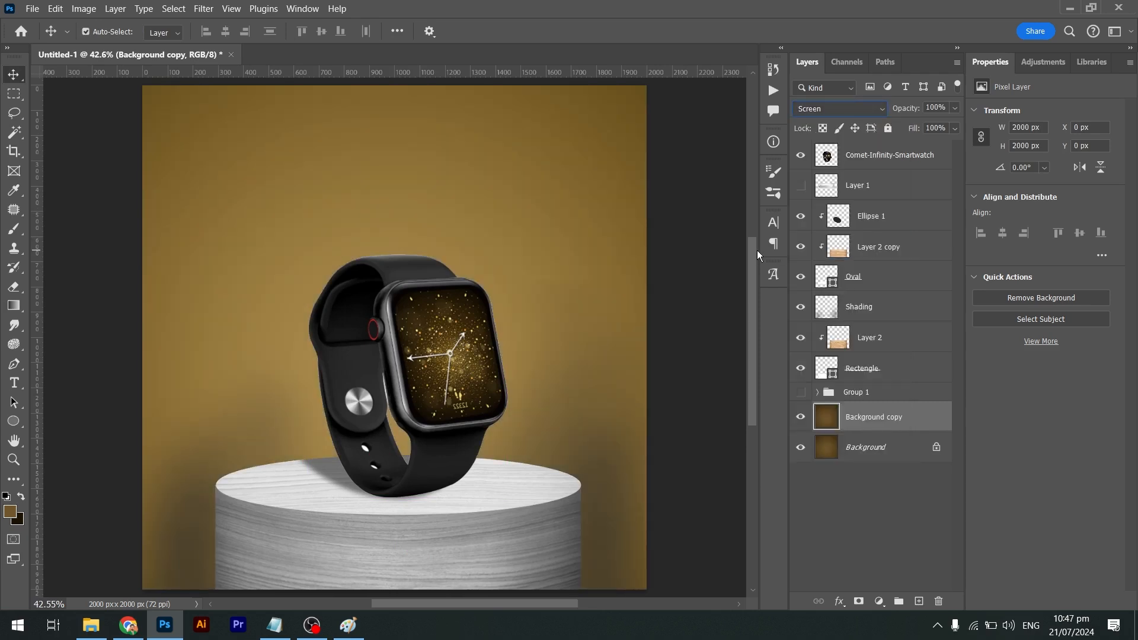
Brighten the backdrop further by duplicating the Screen-mode background copy two more times
{"action": "key", "text": "ctrl+j"}
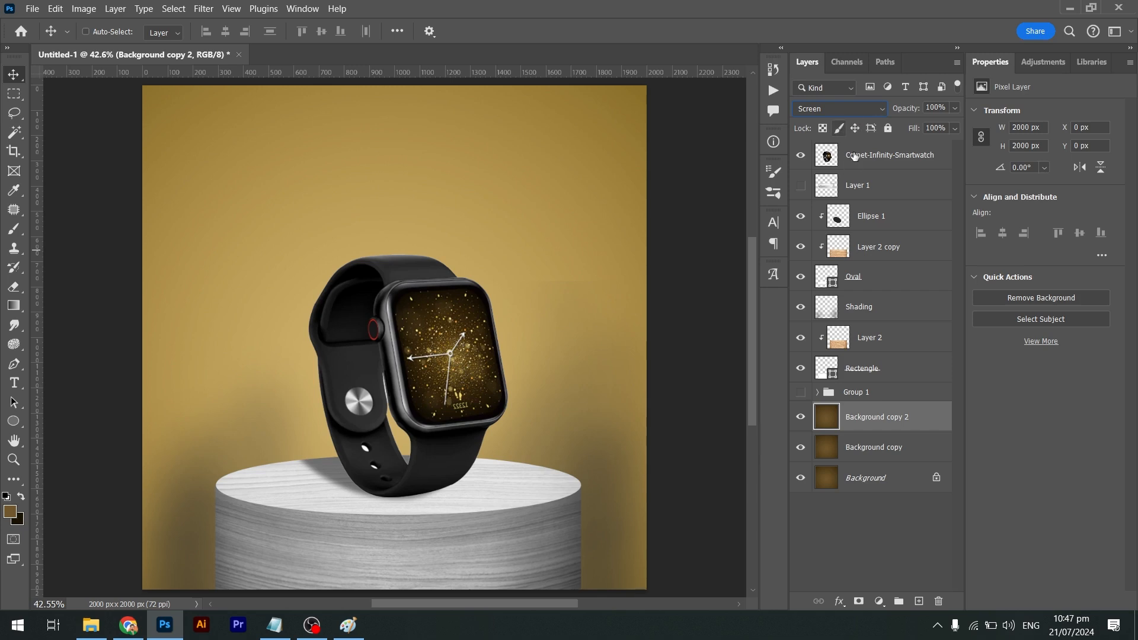
{"action": "left_click", "coordinate": [840, 111]}
{"action": "left_click", "coordinate": [840, 111]}
{"action": "left_click", "coordinate": [840, 111]}
{"action": "left_click", "coordinate": [840, 111]}
{"action": "key", "text": "ctrl+j"}
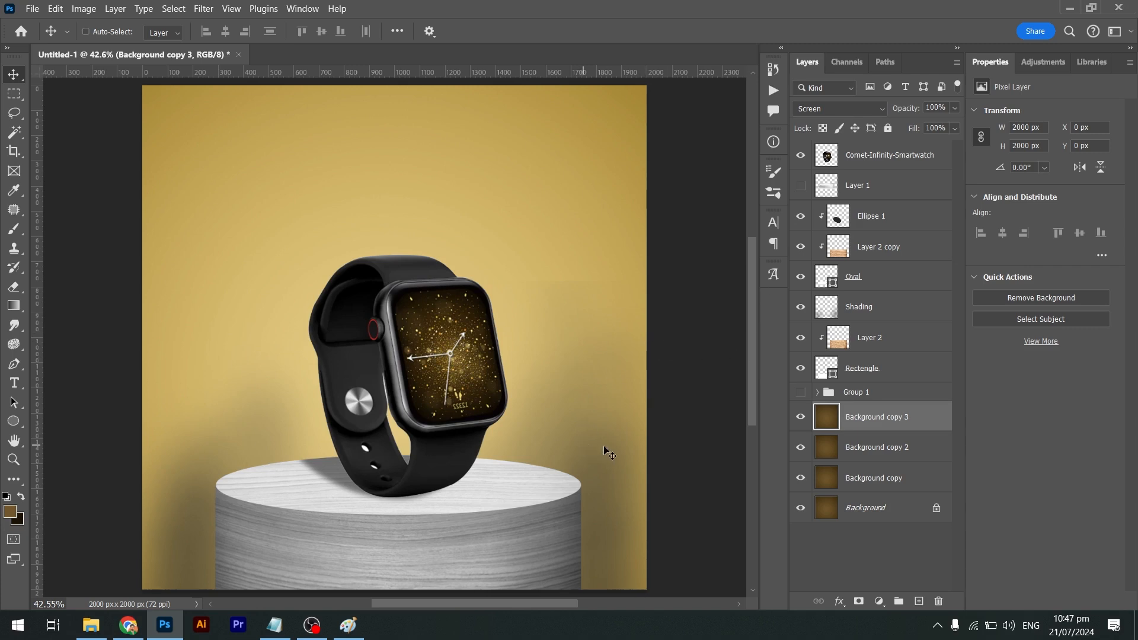
Clip the Shading layer to the podium's Rectangle and move the Comet-Infinity-Smartwatch layer below Layer 1
{"action": "left_click", "coordinate": [869, 323], "text": "alt"}
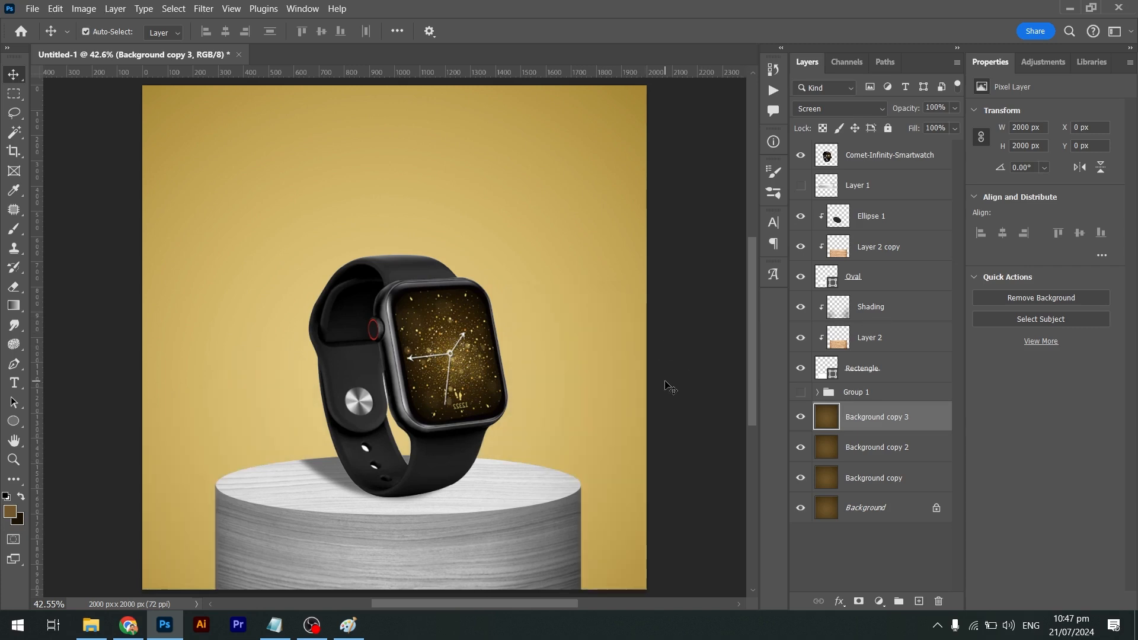
{"action": "key", "text": "ctrl+minus"}
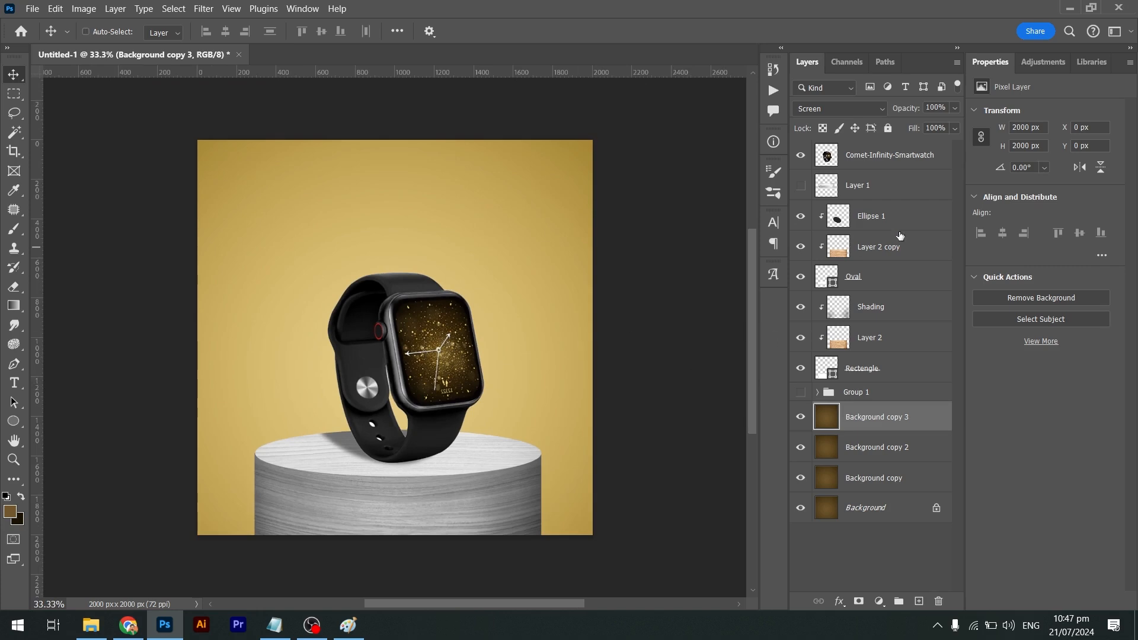
{"action": "left_click", "coordinate": [867, 160]}
{"action": "key", "text": "ctrl+bracketleft"}
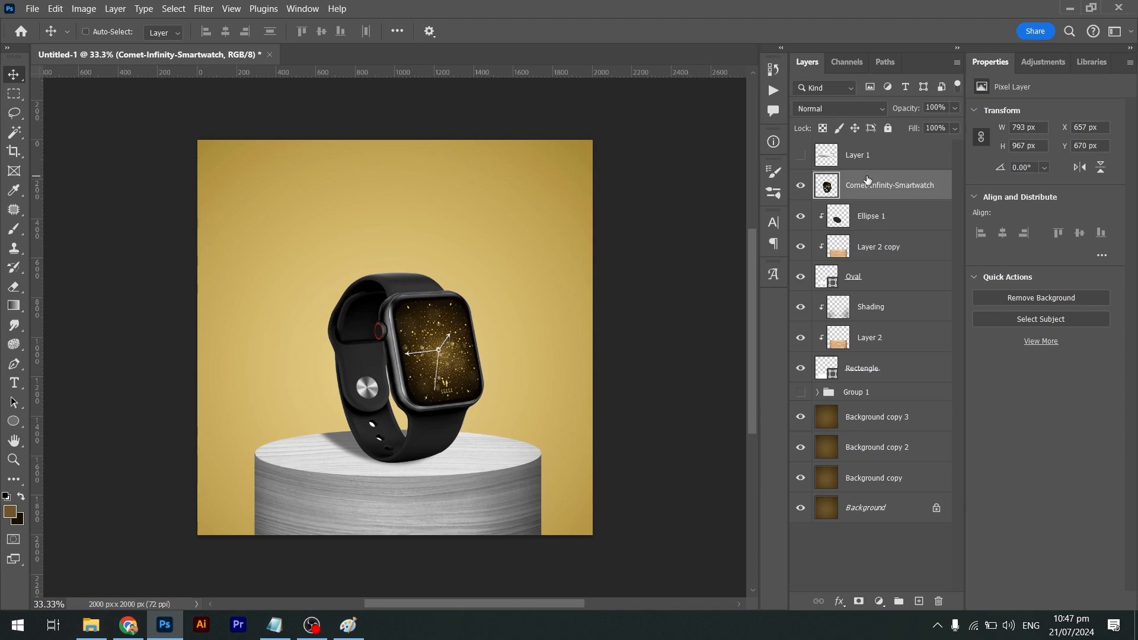
Group all layers from Rectangle up to Comet-Infinity-Smartwatch
{"action": "left_click", "coordinate": [884, 219], "text": "ctrl"}
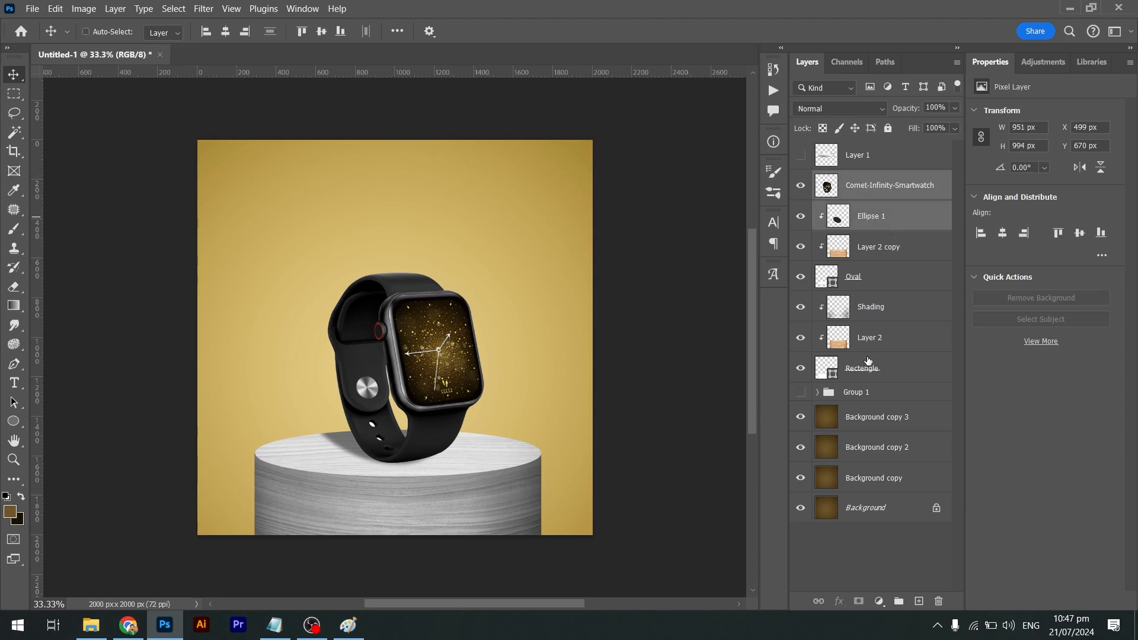
{"action": "left_click", "coordinate": [891, 380]}
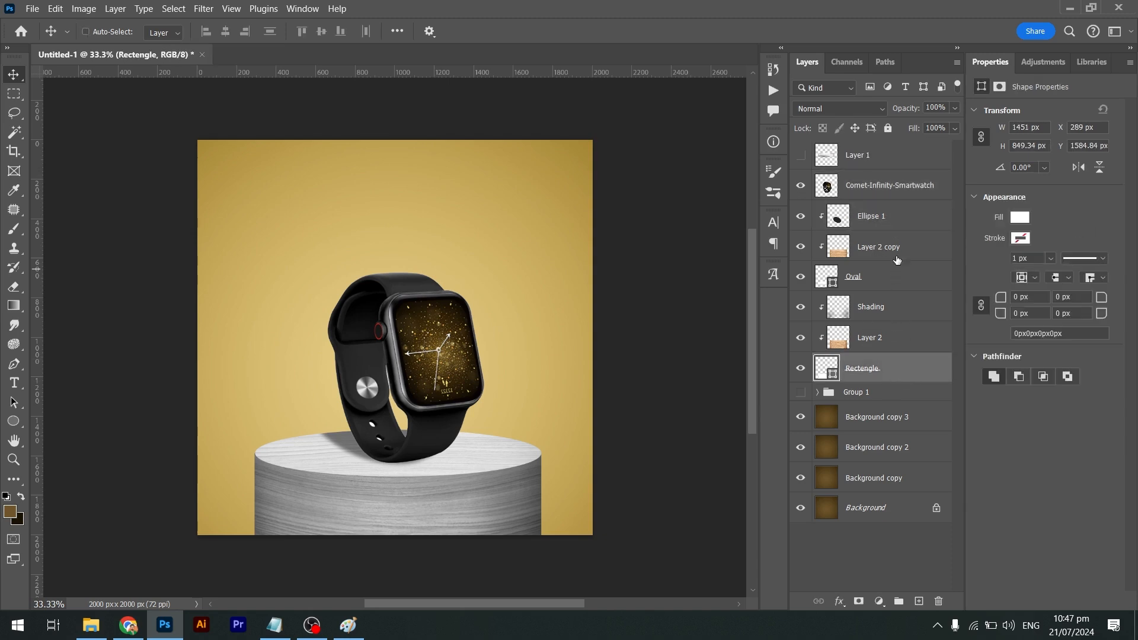
{"action": "left_click", "coordinate": [900, 192], "text": "shift"}
{"action": "key", "text": "ctrl+g"}
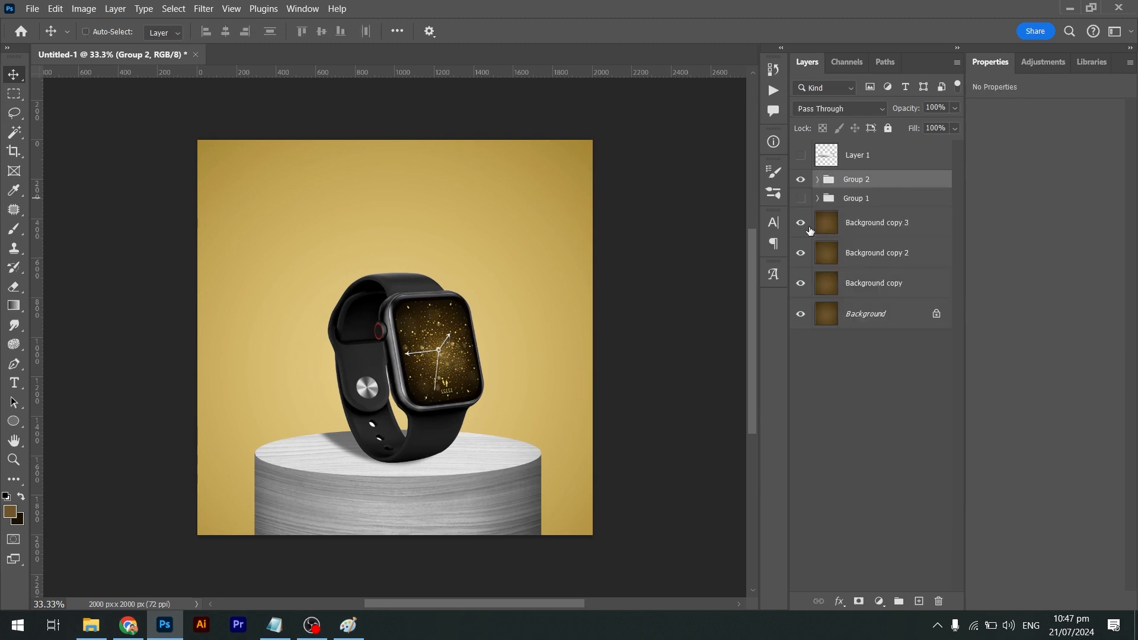
Move the watch and podium group slightly down the canvas
{"action": "left_click", "coordinate": [860, 219]}
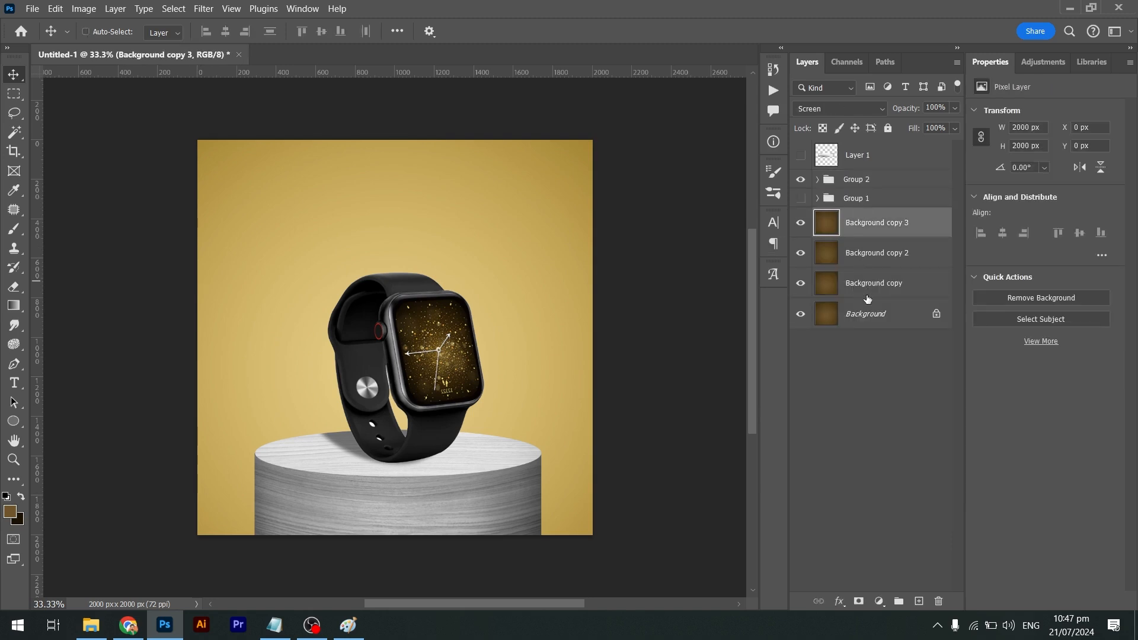
{"action": "left_click", "coordinate": [856, 180]}
{"action": "left_click_drag", "start_coordinate": [466, 378], "coordinate": [464, 398]}
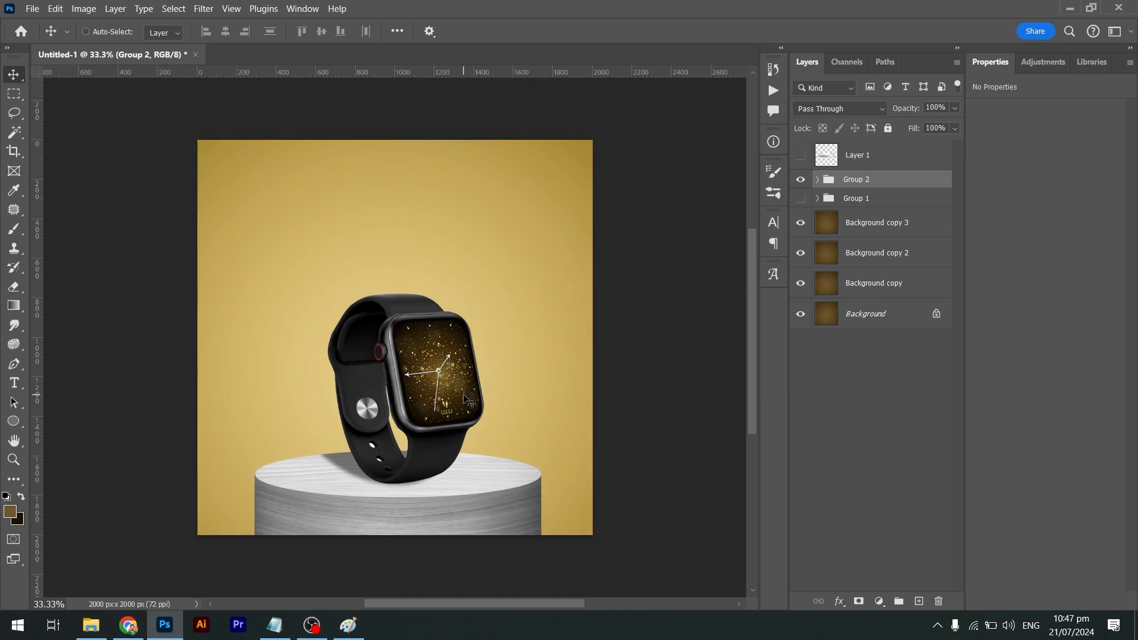
Add the title text SEVESTON above the watch in LEMON MILK at 150 pt, coloured dark brown
{"action": "key", "text": "t"}
{"action": "key", "text": "x"}
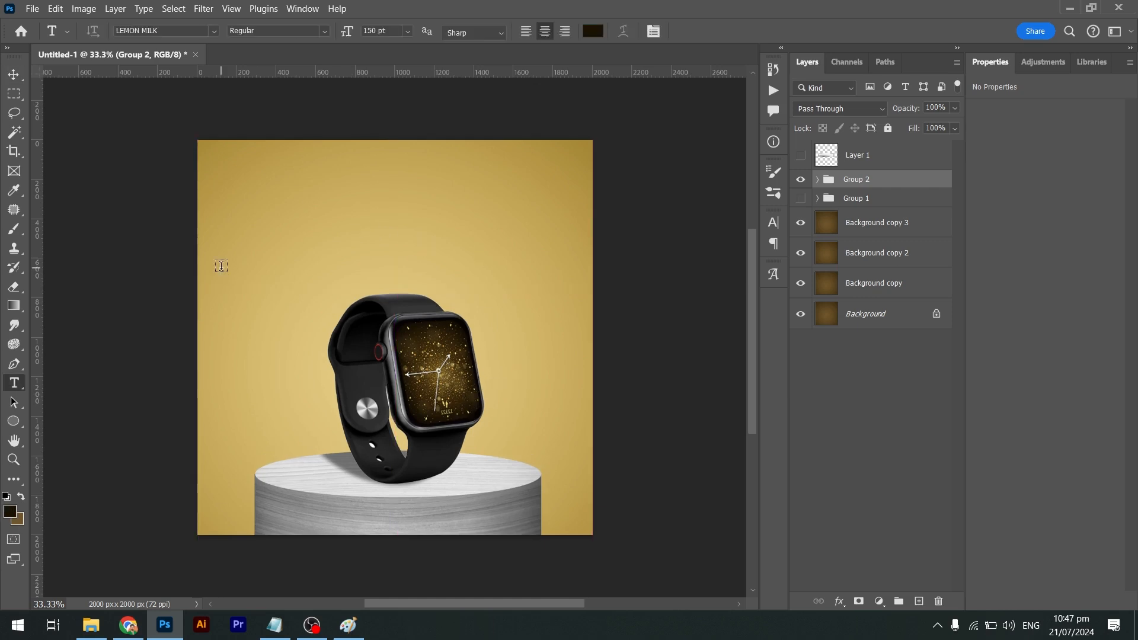
{"action": "left_click", "coordinate": [340, 213]}
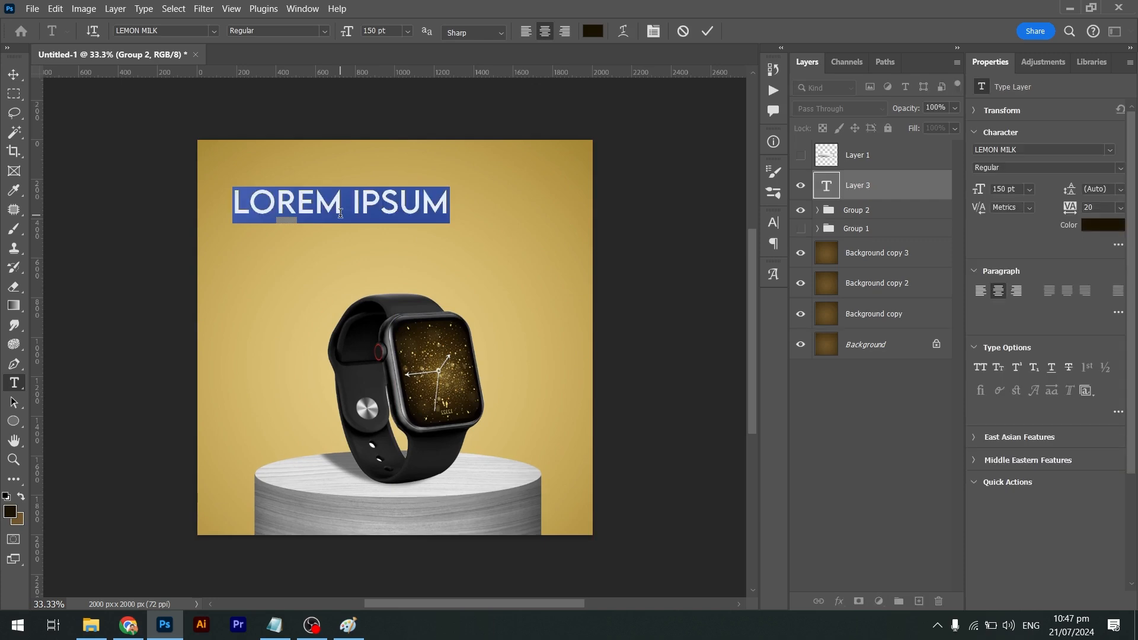
{"action": "left_click", "coordinate": [340, 214]}
{"action": "type", "text": "VESTON"}
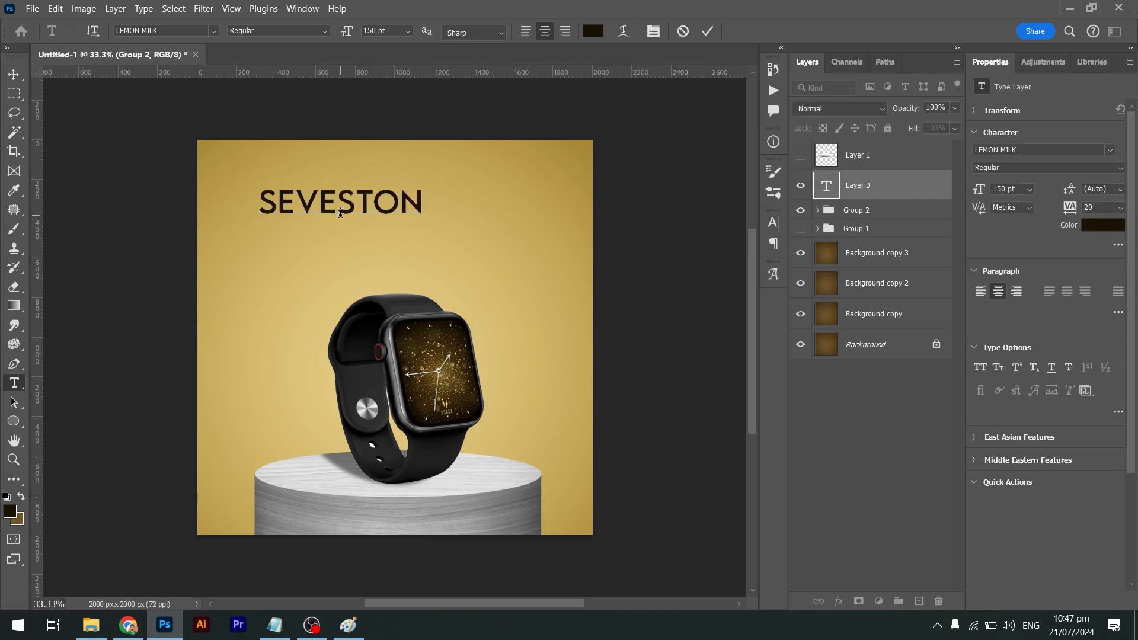
{"action": "key", "text": "ctrl+Return"}
Move the SEVESTON title above the watch and centre it horizontally on the Background layer
{"action": "key", "text": "v"}
{"action": "left_click_drag", "start_coordinate": [342, 218], "coordinate": [428, 229]}
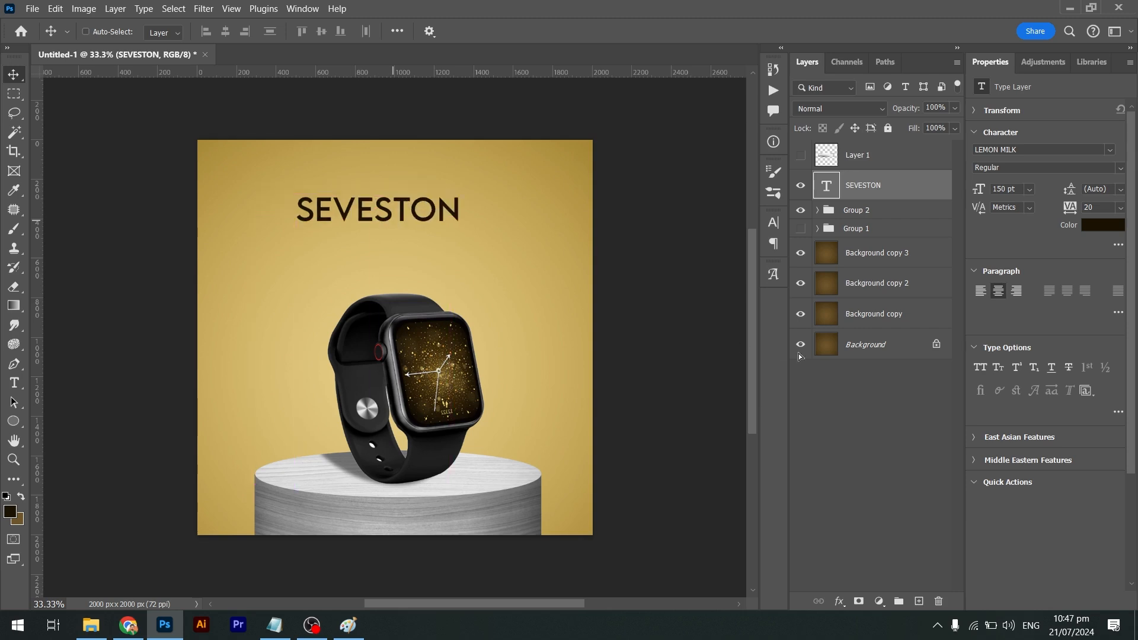
{"action": "left_click", "coordinate": [886, 350], "text": "ctrl"}
{"action": "left_click", "coordinate": [226, 30]}
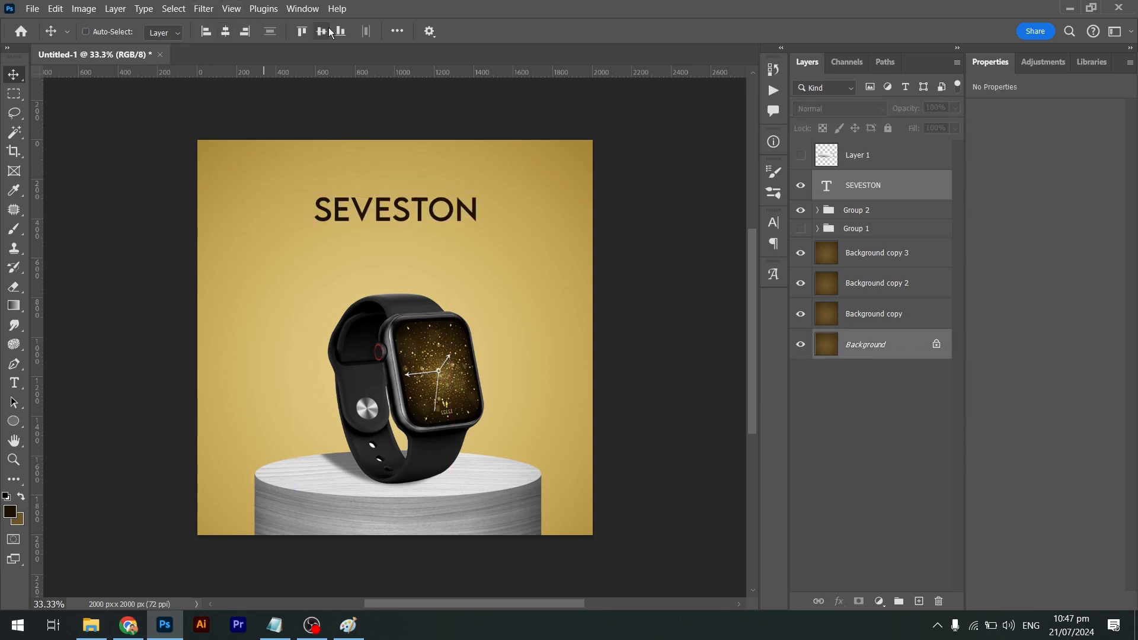
Enlarge the SEVESTON title to about 235 pt and place a duplicate directly beneath it
{"action": "left_click", "coordinate": [947, 188]}
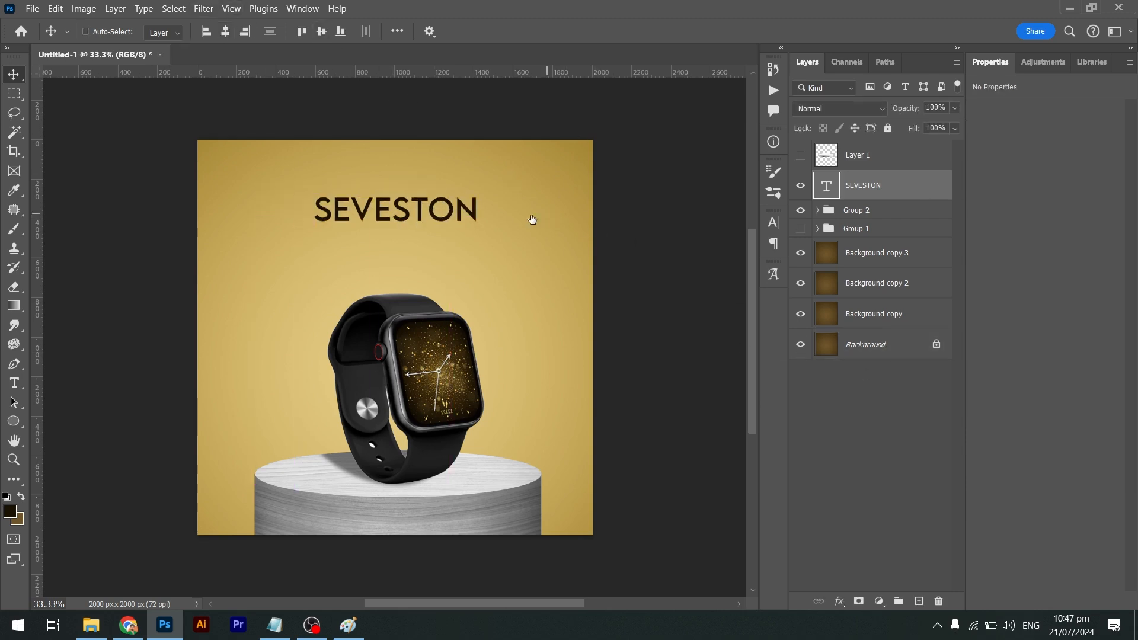
{"action": "key", "text": "ctrl+t"}
{"action": "left_click_drag", "start_coordinate": [480, 232], "coordinate": [485, 269]}
{"action": "key", "text": "Return"}
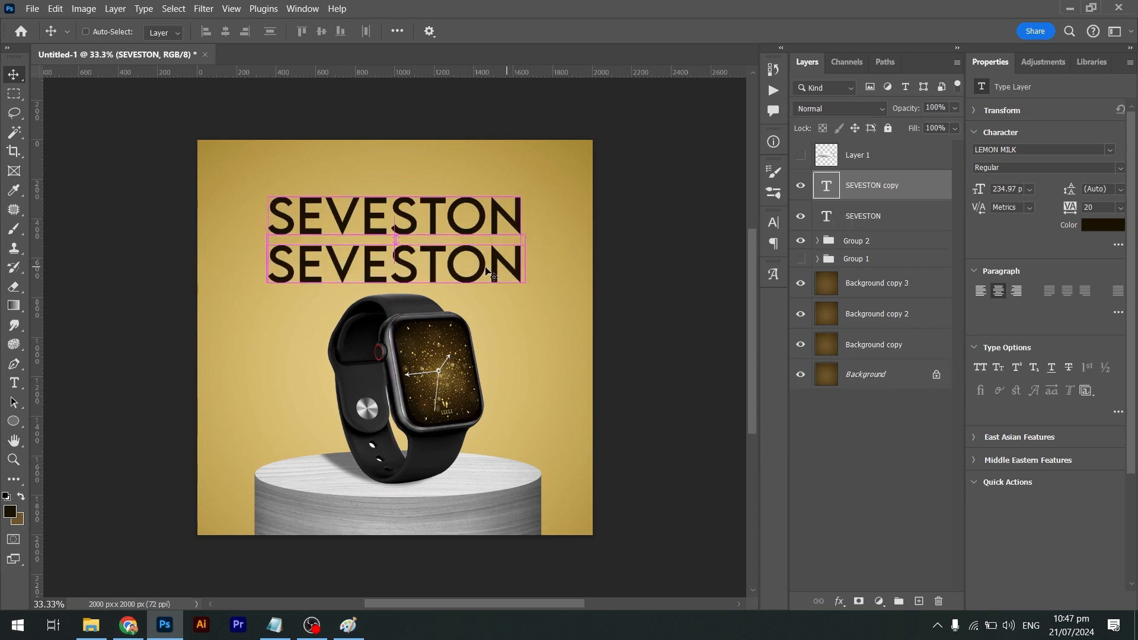
Replace the text of the lower SEVESTON copy with SMART WATCH
{"action": "key", "text": "t"}
{"action": "left_click", "coordinate": [486, 269]}
{"action": "key", "text": "ctrl+a"}
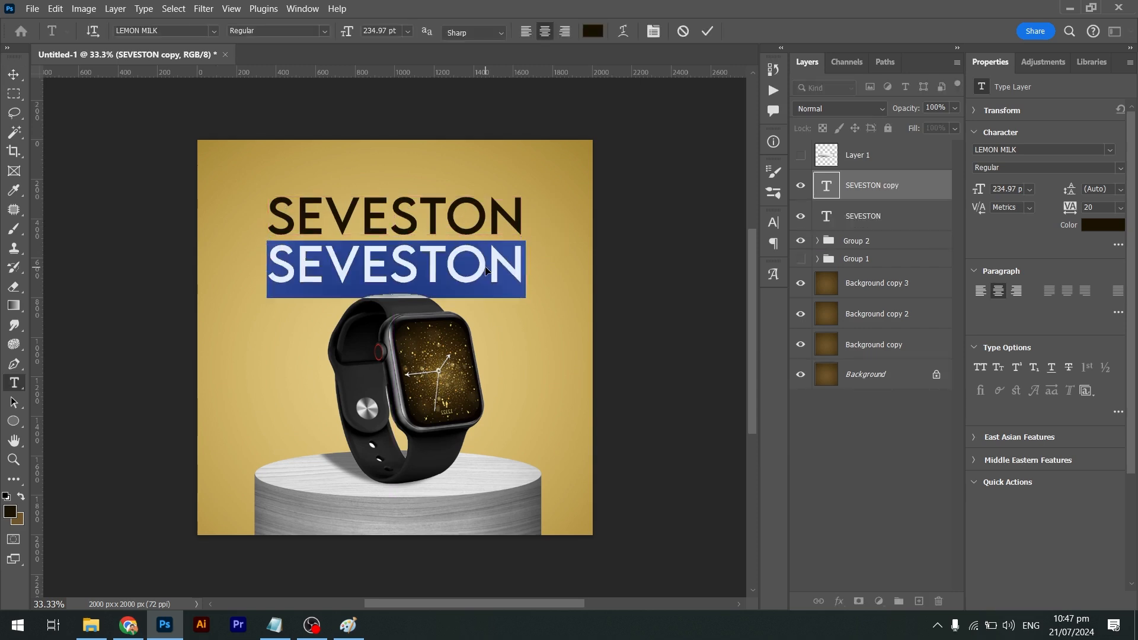
{"action": "type", "text": "SMART WAT"}
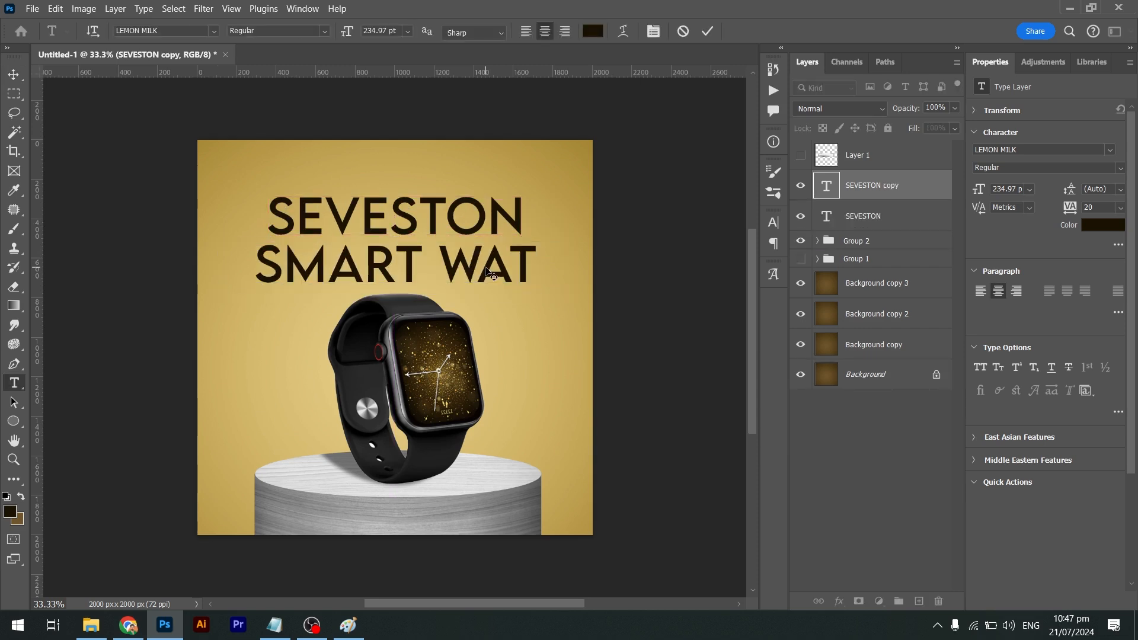
{"action": "type", "text": "CH"}
Scale the SMART WATCH line down to about 74 pt and position it centred just below the SEVESTON title
{"action": "key", "text": "ctrl+t"}
{"action": "left_click_drag", "start_coordinate": [570, 297], "coordinate": [454, 254], "text": "alt"}
{"action": "key", "text": "Return"}
{"action": "key", "text": "v"}
Set the tracking of the SMART WATCH text to 680
{"action": "key", "text": "t"}
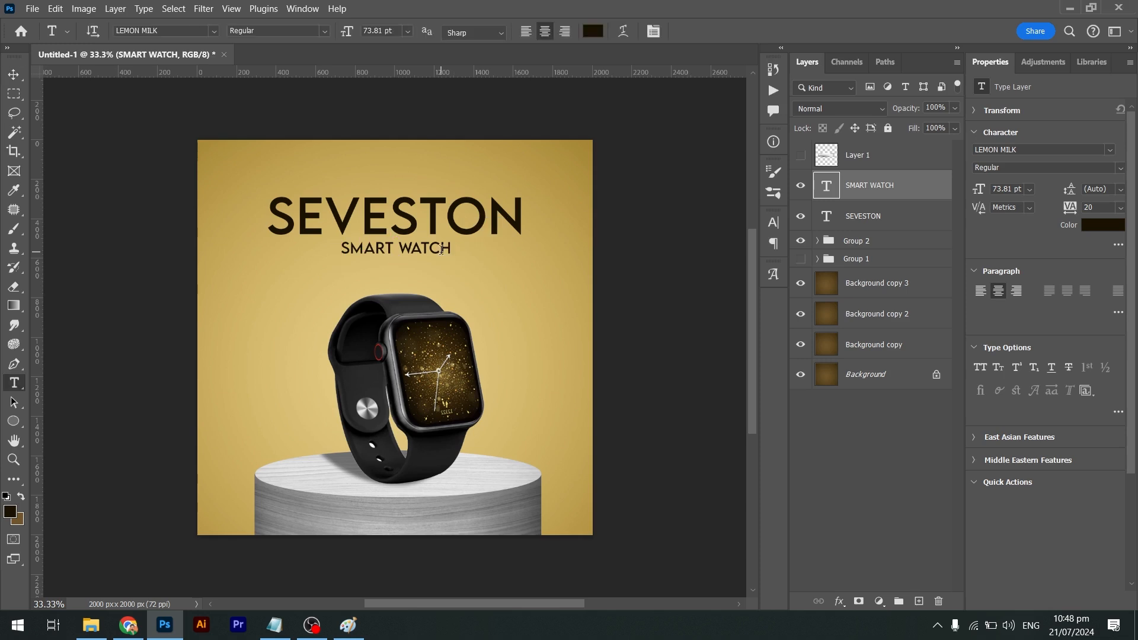
{"action": "triple_click", "coordinate": [442, 255]}
{"action": "key", "text": "ctrl+t"}
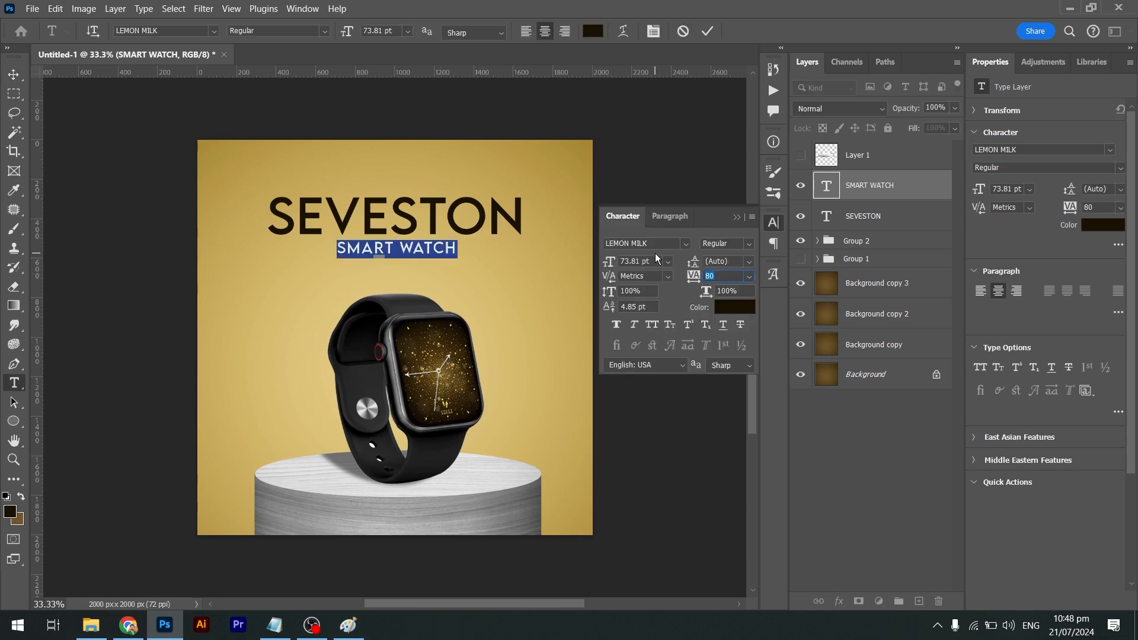
{"action": "type", "text": "680"}
{"action": "key", "text": "Return"}
{"action": "key", "text": "ctrl+h"}
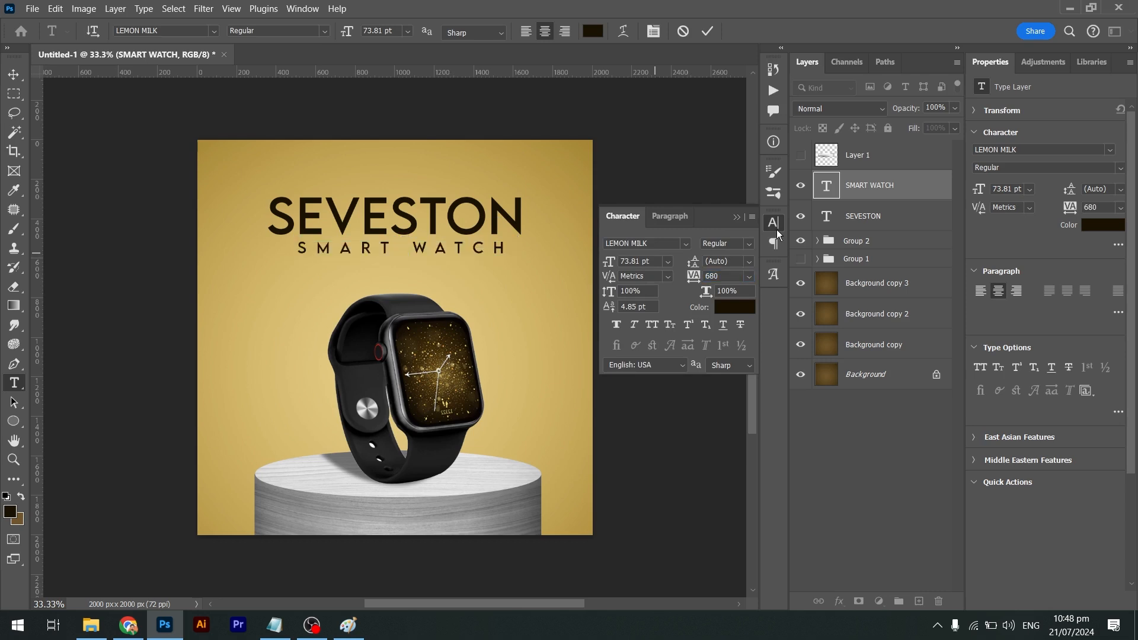
{"action": "key", "text": "ctrl+Return"}
{"action": "left_click", "coordinate": [737, 217]}
{"action": "key", "text": "v"}
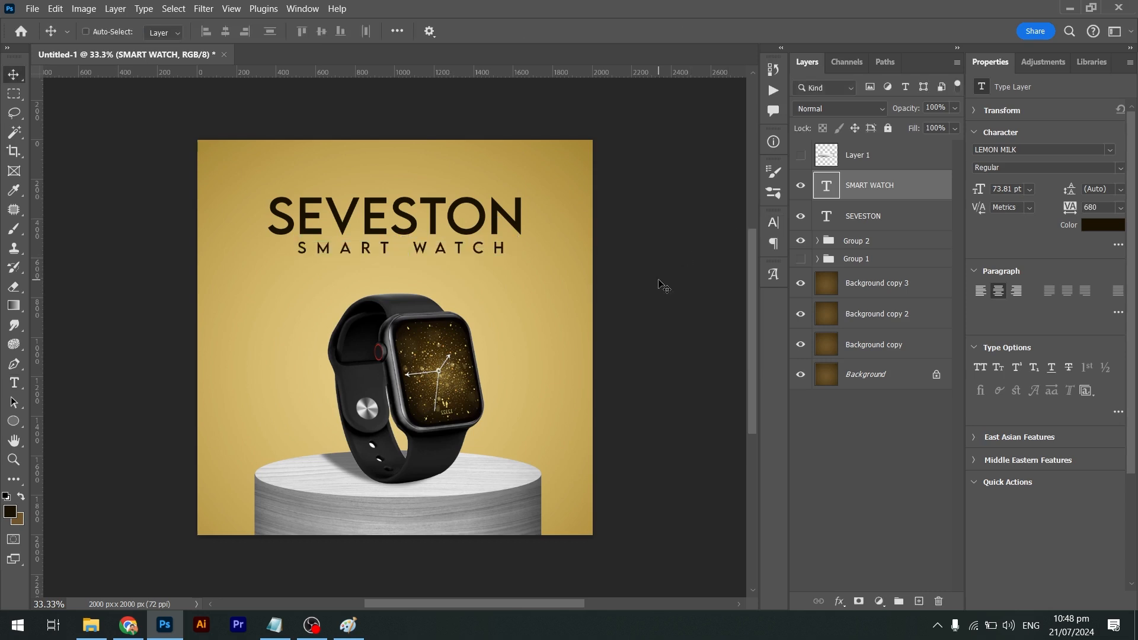
Nudge the SMART WATCH text slightly down to widen the gap beneath the SEVESTON title
{"action": "key", "text": "Down"}
{"action": "key", "text": "Down"}
{"action": "key", "text": "Down"}
{"action": "key", "text": "Down"}
{"action": "key", "text": "Down"}
{"action": "key", "text": "Down"}
{"action": "key", "text": "Down"}
{"action": "key", "text": "Down"}
{"action": "key", "text": "Down"}
{"action": "key", "text": "Down"}
{"action": "key", "text": "Down"}
{"action": "key", "text": "Down"}
{"action": "key", "text": "Down"}
{"action": "key", "text": "Down"}
{"action": "key", "text": "Down"}
{"action": "key", "text": "Down"}
{"action": "key", "text": "Down"}
{"action": "key", "text": "Down"}
{"action": "key", "text": "Down"}
{"action": "key", "text": "Down"}
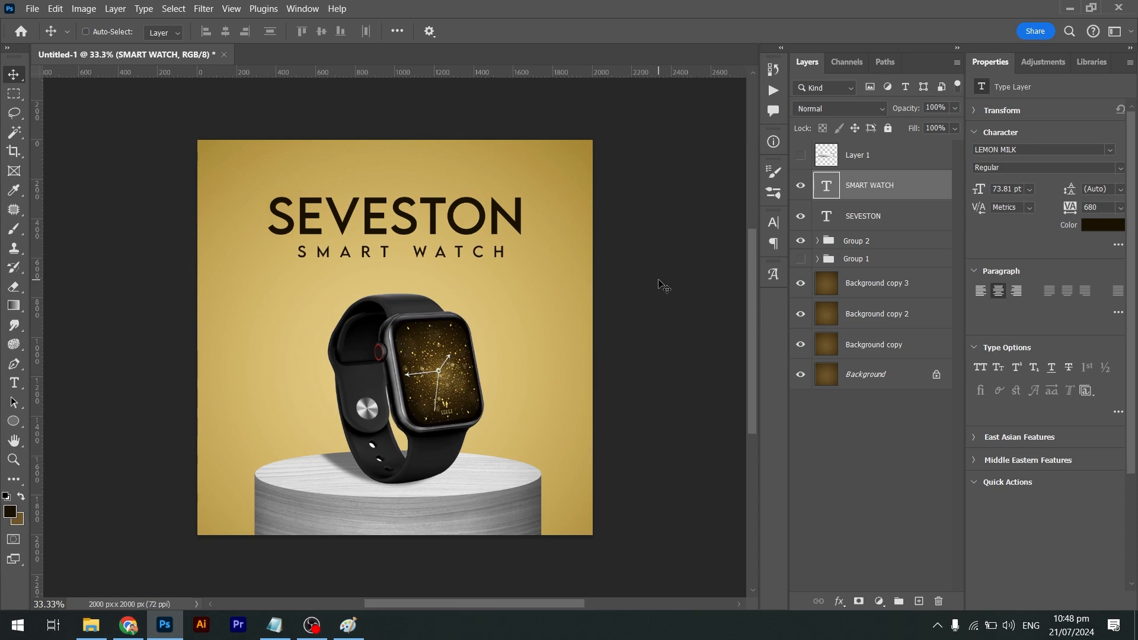
{"action": "key", "text": "Down"}
{"action": "key", "text": "Down"}
Check the Making Reflections topic in the Notepad lesson list and close the note without saving it
{"action": "left_click", "coordinate": [274, 625]}
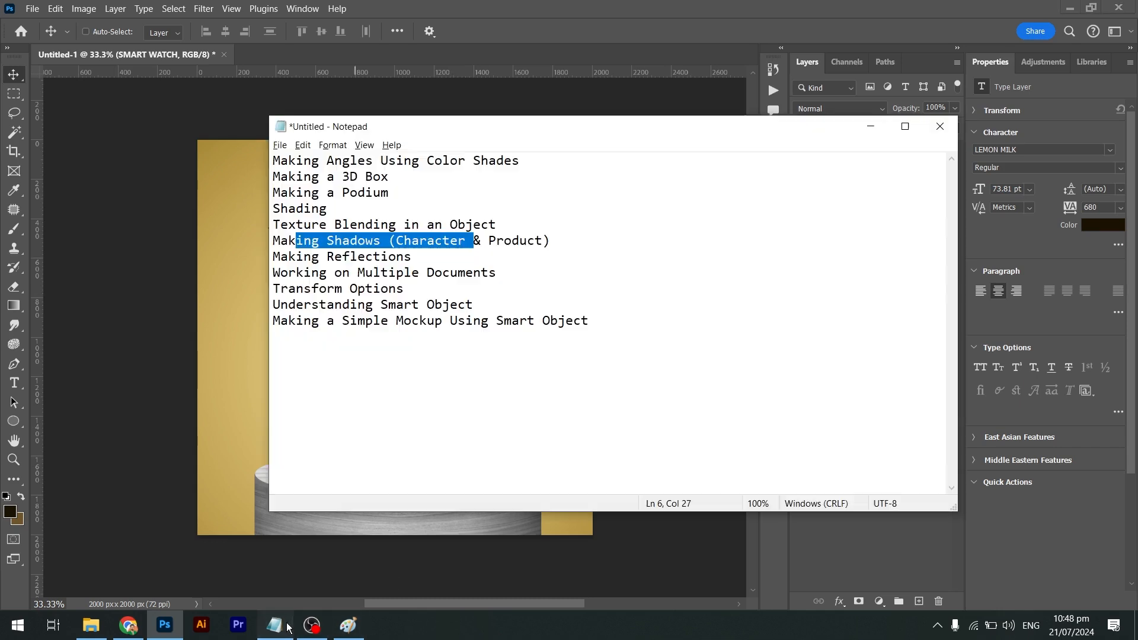
{"action": "left_click", "coordinate": [460, 248]}
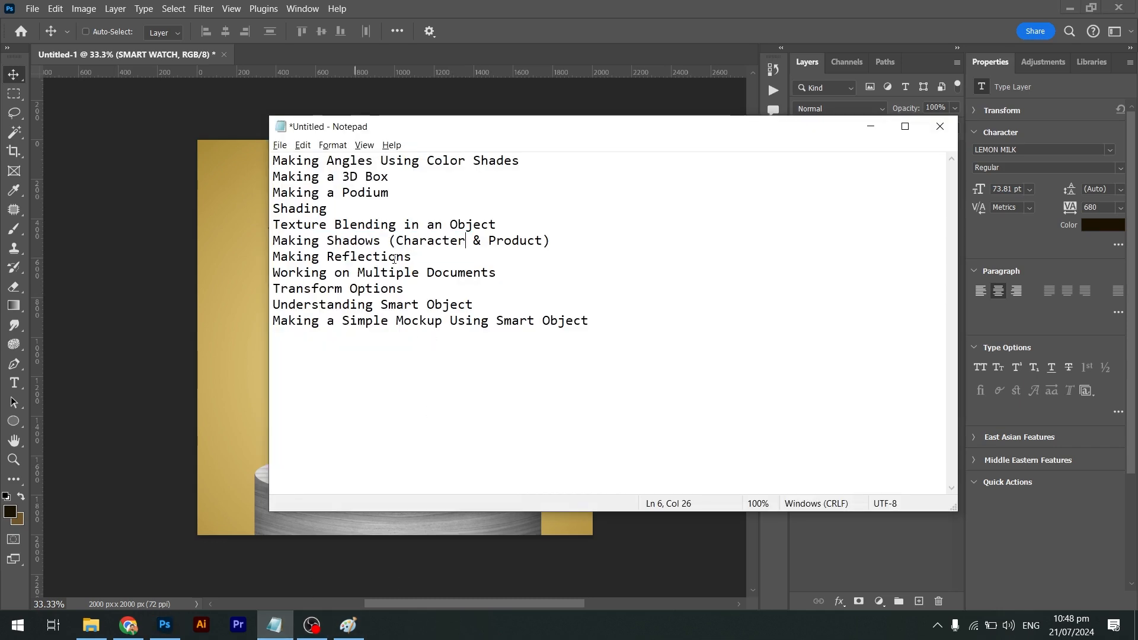
{"action": "left_click_drag", "start_coordinate": [394, 259], "coordinate": [365, 259]}
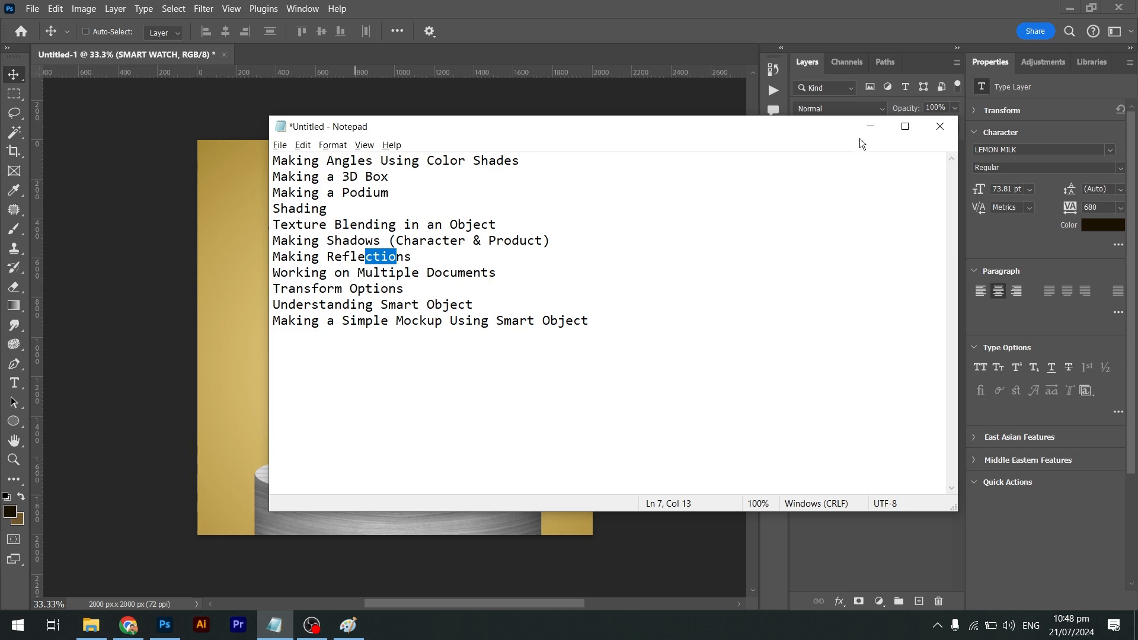
{"action": "left_click", "coordinate": [936, 122]}
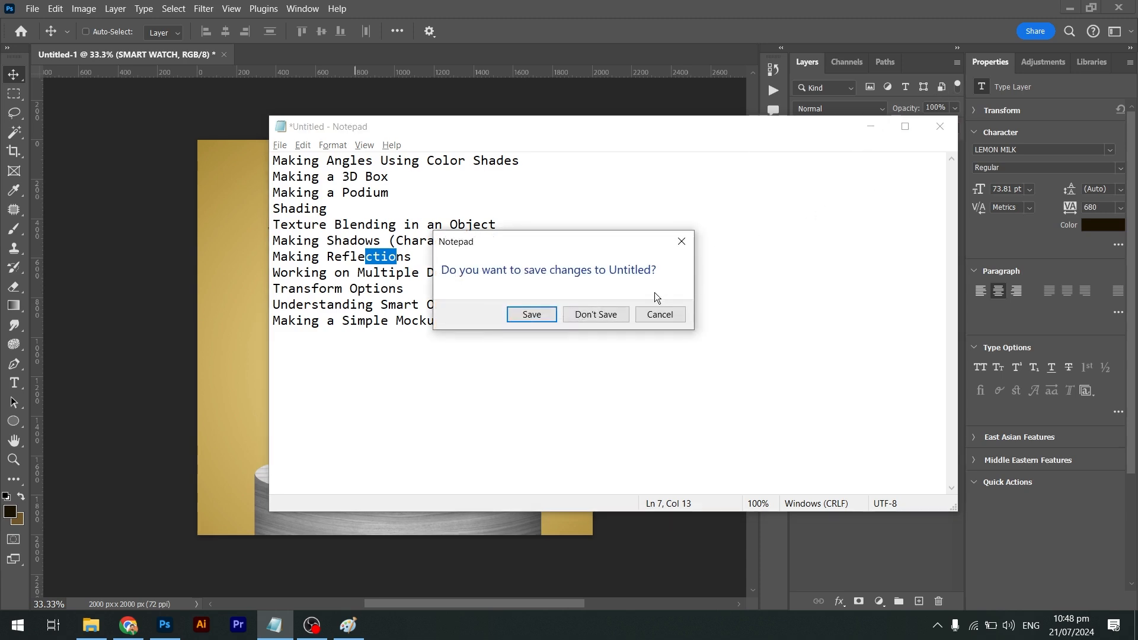
{"action": "left_click", "coordinate": [596, 314]}
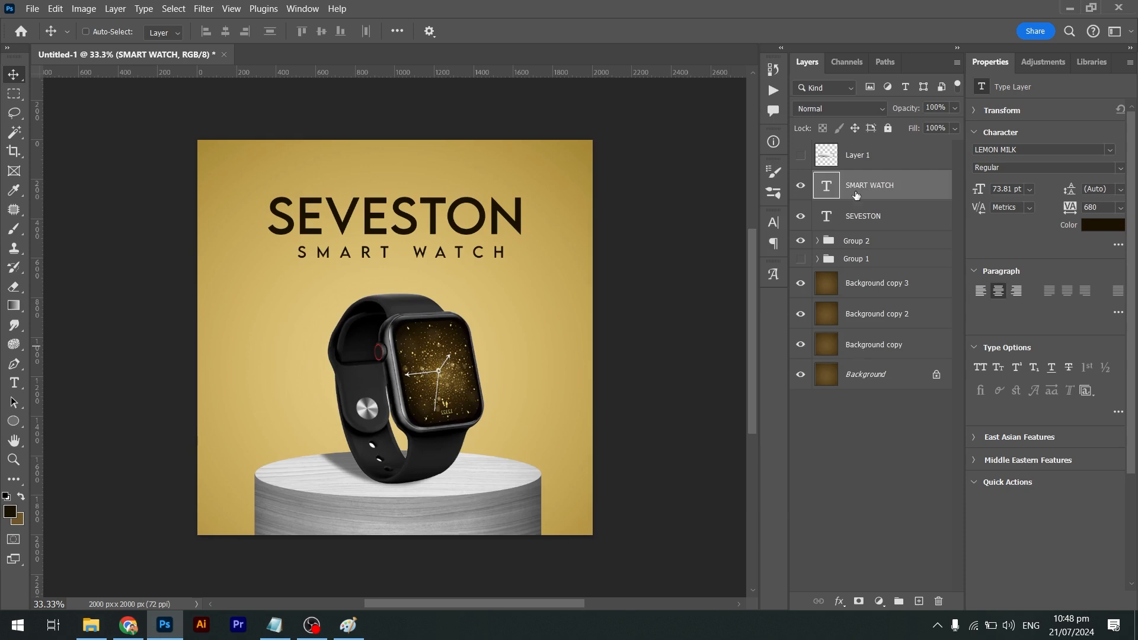
Hide the group with the watch and podium, and search Google Images in Chrome for serum
{"action": "left_click", "coordinate": [798, 239]}
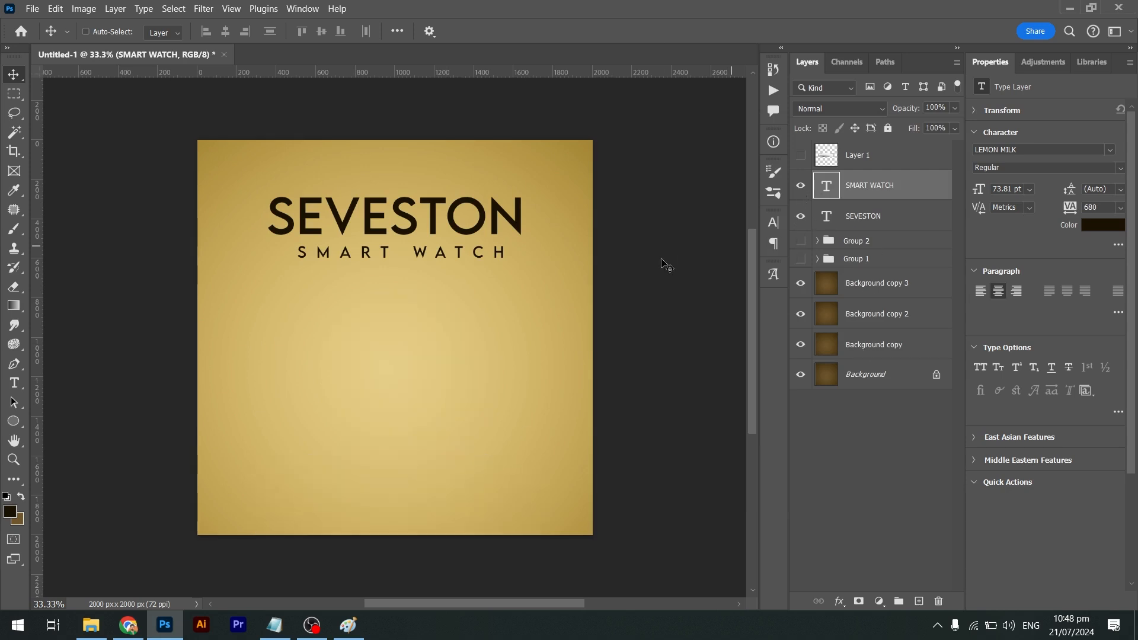
{"action": "key", "text": "alt+Tab"}
{"action": "key", "text": "Tab"}
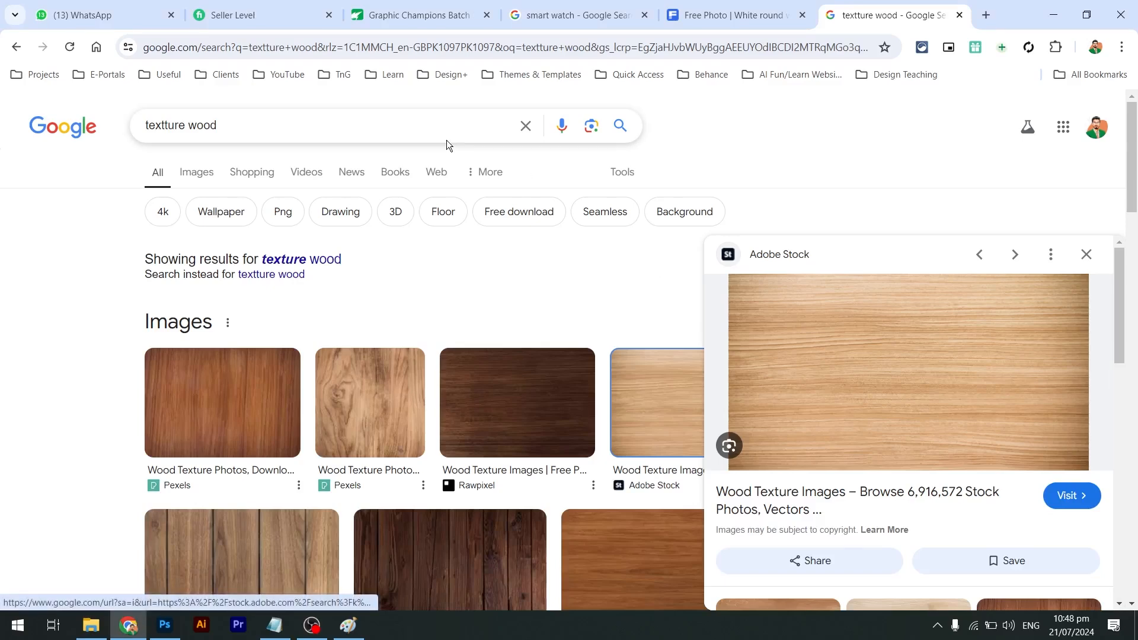
{"action": "triple_click", "coordinate": [433, 129]}
{"action": "type", "text": "serum"}
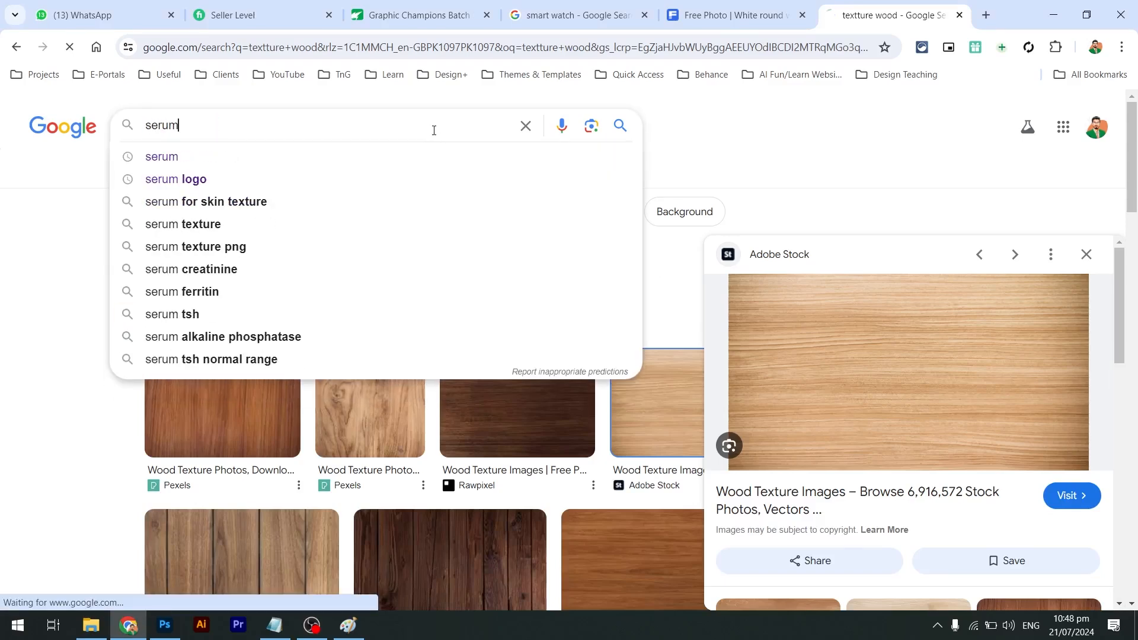
{"action": "key", "text": "Return"}
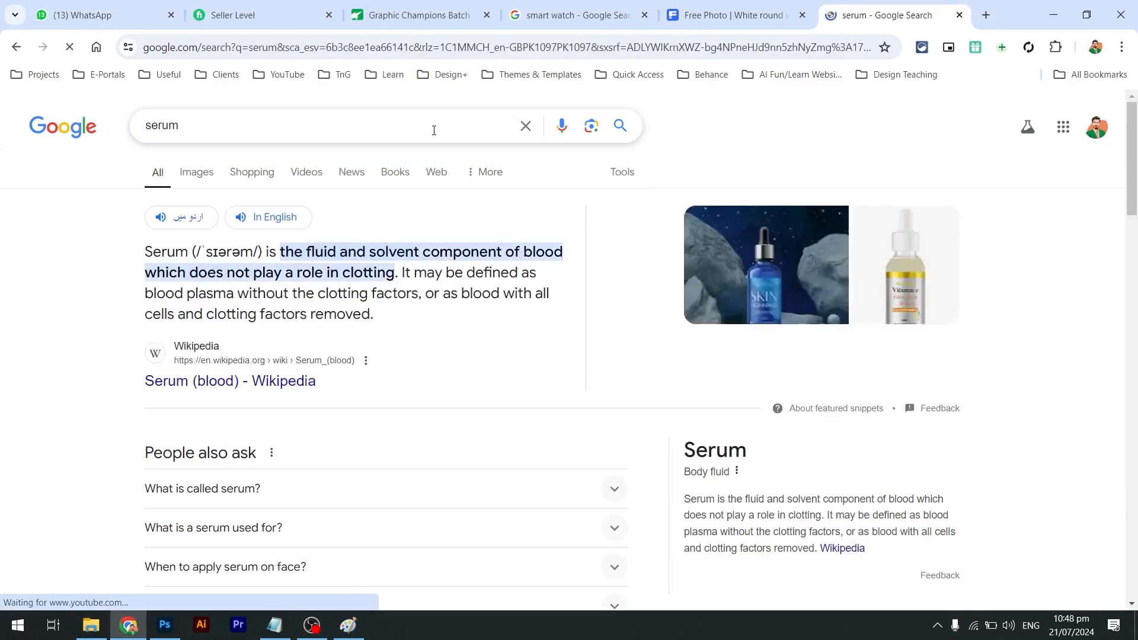
{"action": "left_click", "coordinate": [197, 187]}
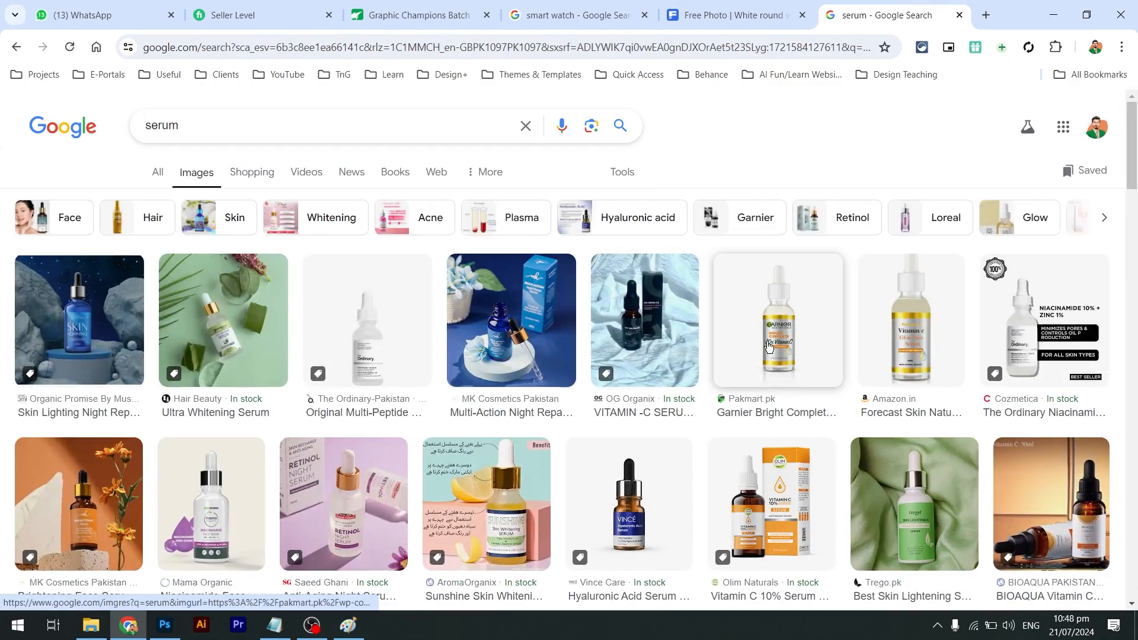
Open the Garnier Bright Complete Vitamin C serum image at full size, copy it and switch back to Photoshop
{"action": "left_click", "coordinate": [764, 354]}
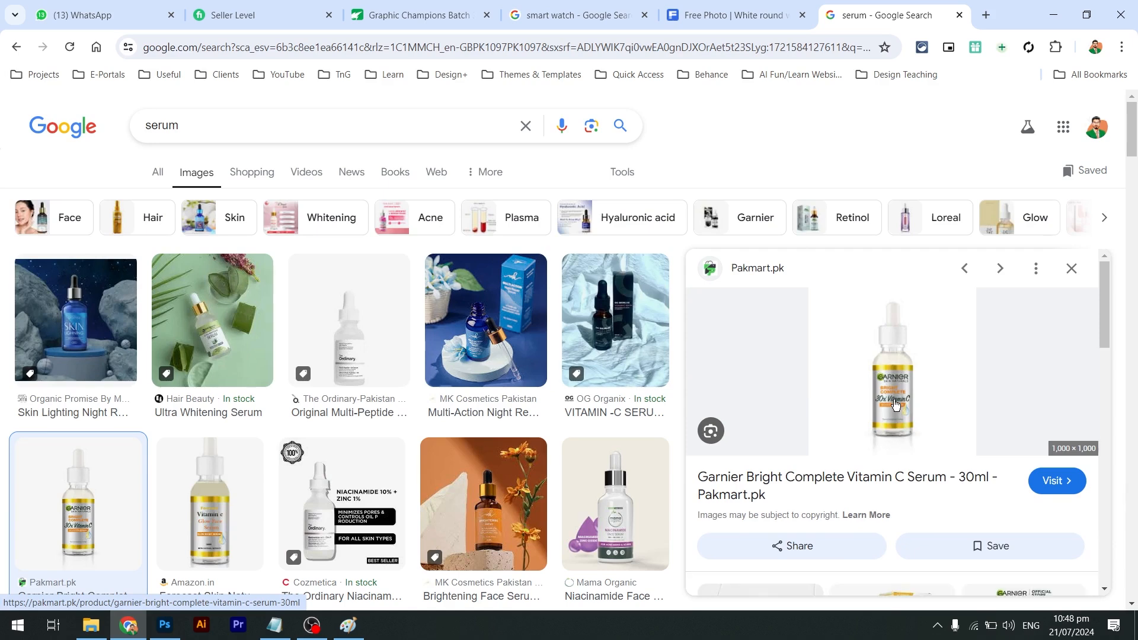
{"action": "right_click", "coordinate": [889, 415]}
{"action": "left_click", "coordinate": [947, 294]}
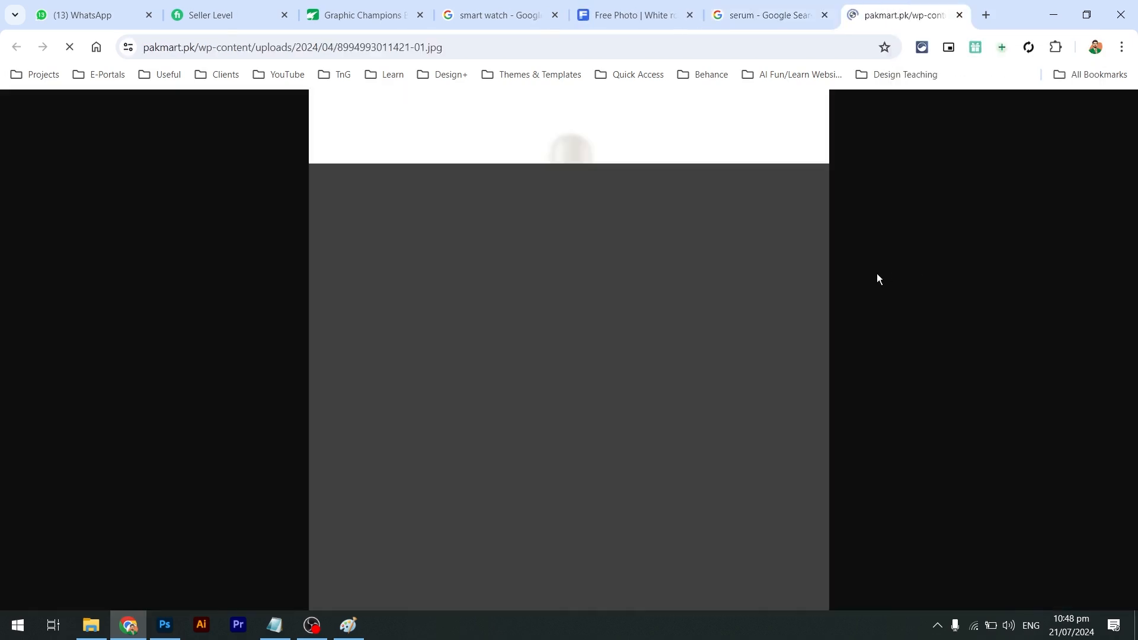
{"action": "key", "text": "ctrl+Tab"}
{"action": "right_click", "coordinate": [737, 322]}
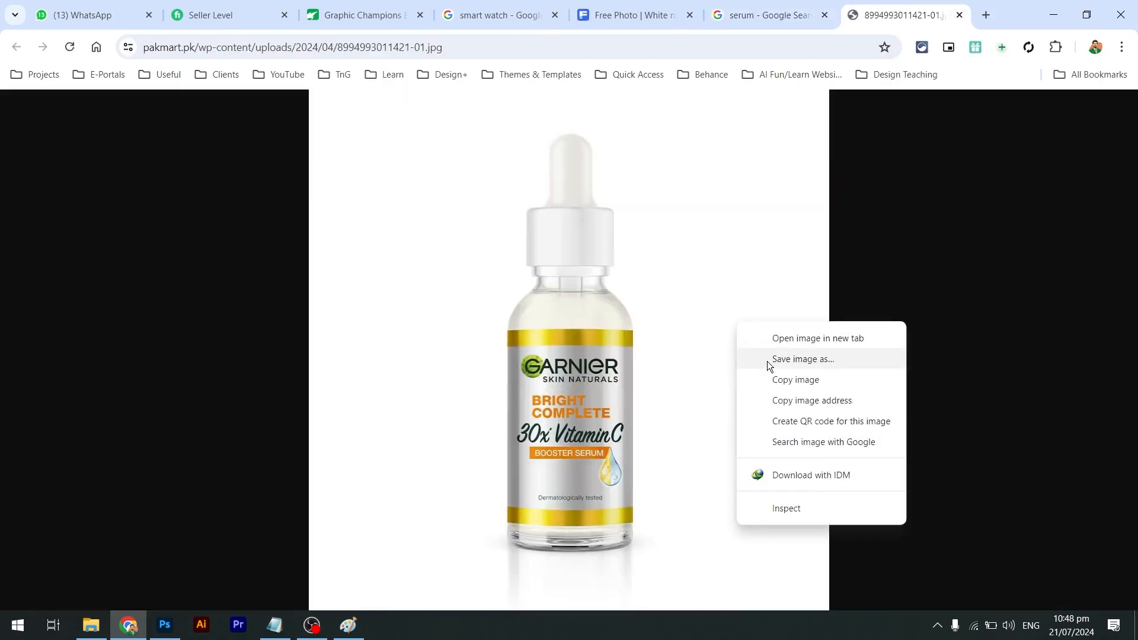
{"action": "left_click", "coordinate": [769, 379]}
{"action": "key", "text": "alt+Tab"}
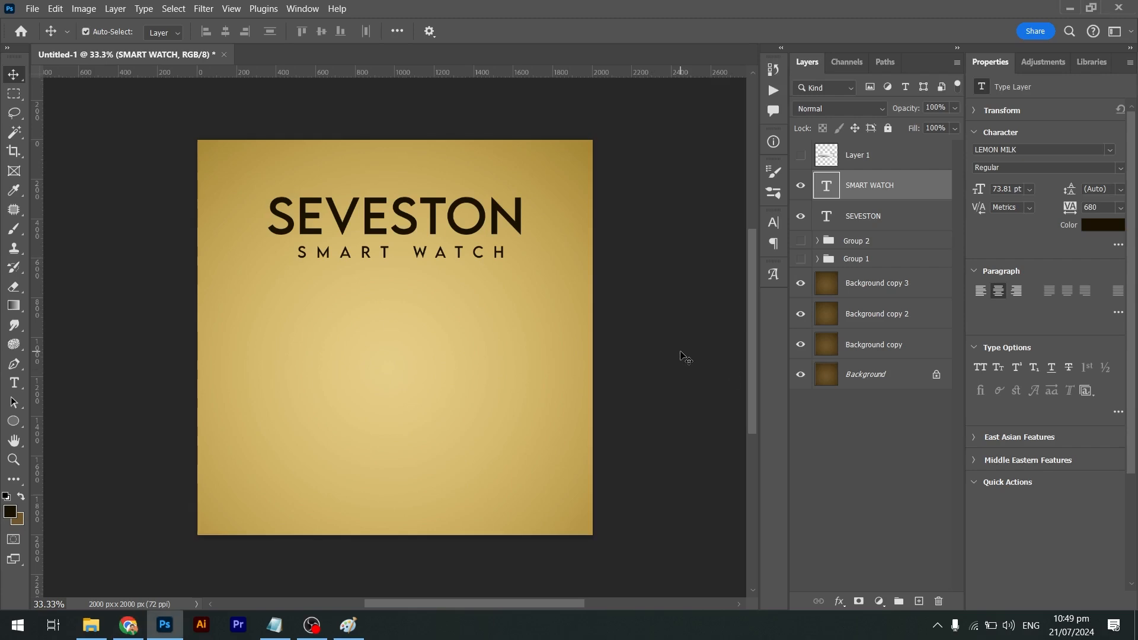
{"action": "key", "text": "ctrl+n"}
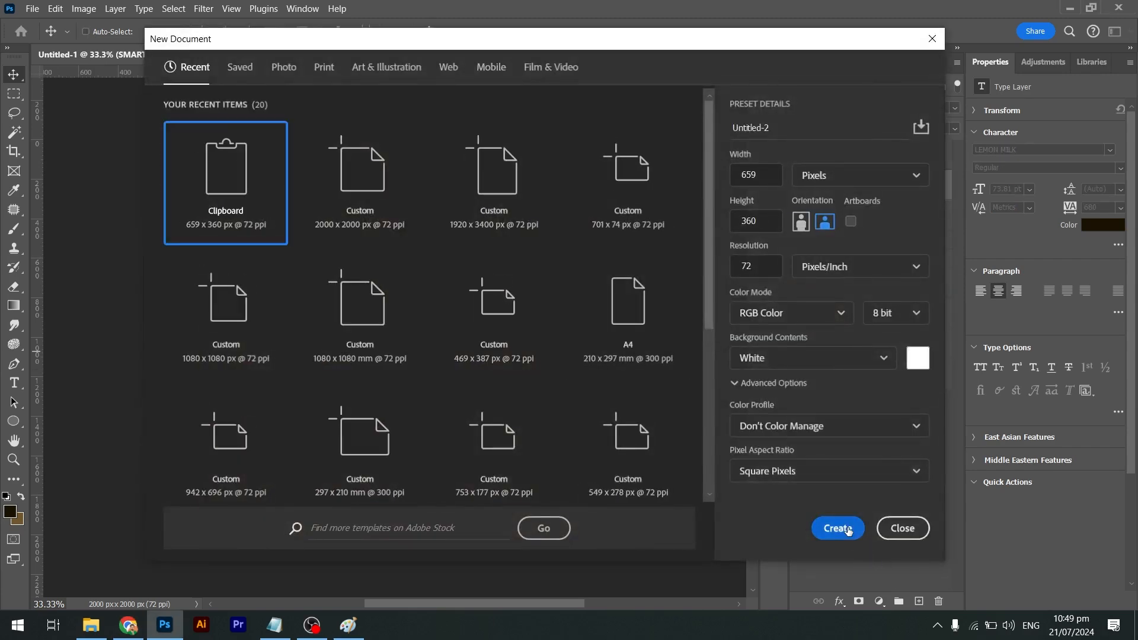
{"action": "left_click", "coordinate": [844, 529]}
{"action": "key", "text": "ctrl+v"}
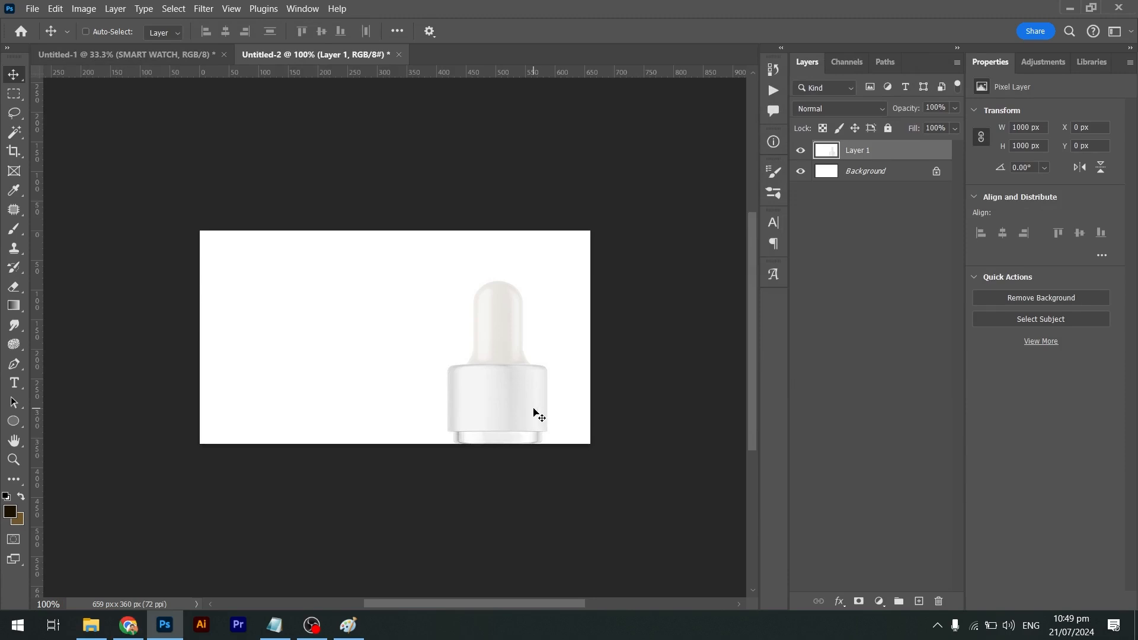
{"action": "key", "text": "ctrl+w"}
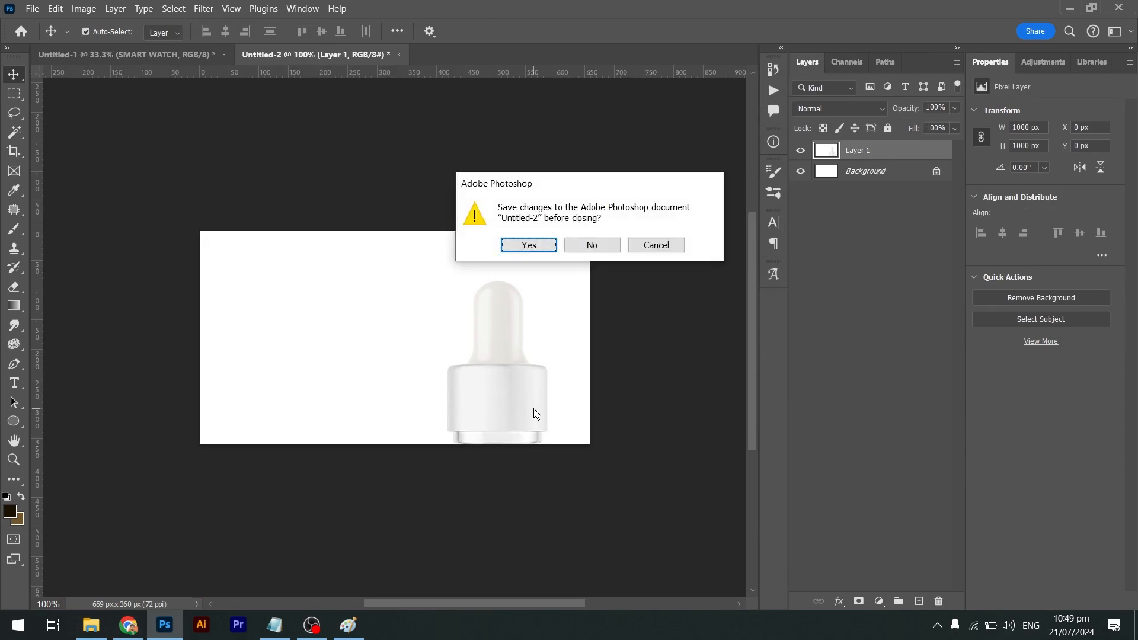
{"action": "key", "text": "n"}
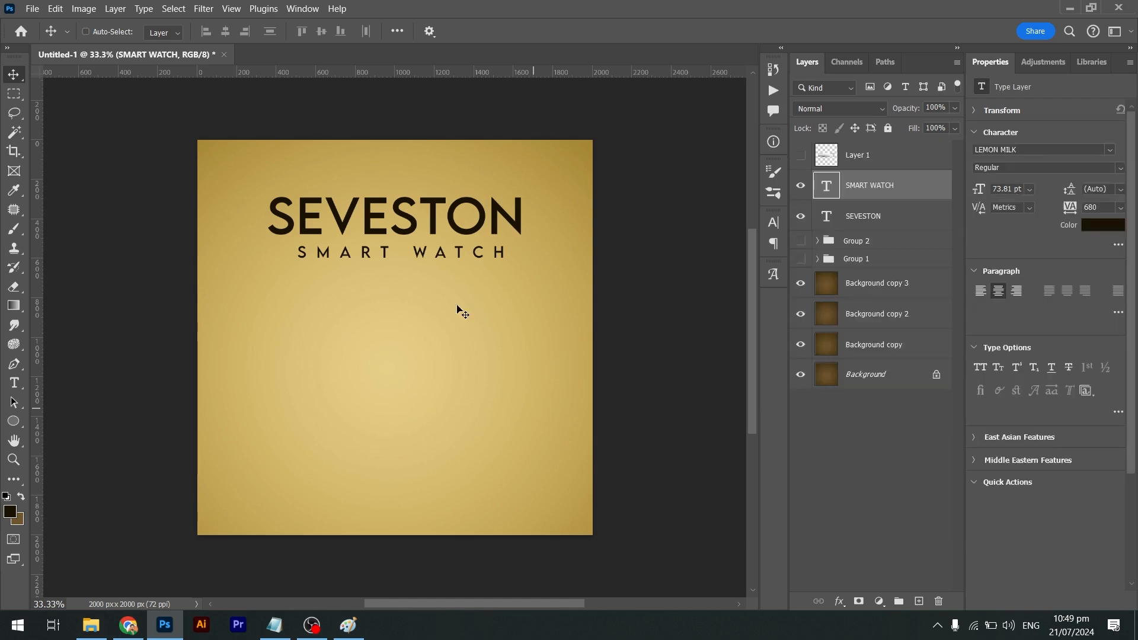
Paste the copied serum image into a new 1000 x 1000 px document and remove its background
{"action": "key", "text": "ctrl+n"}
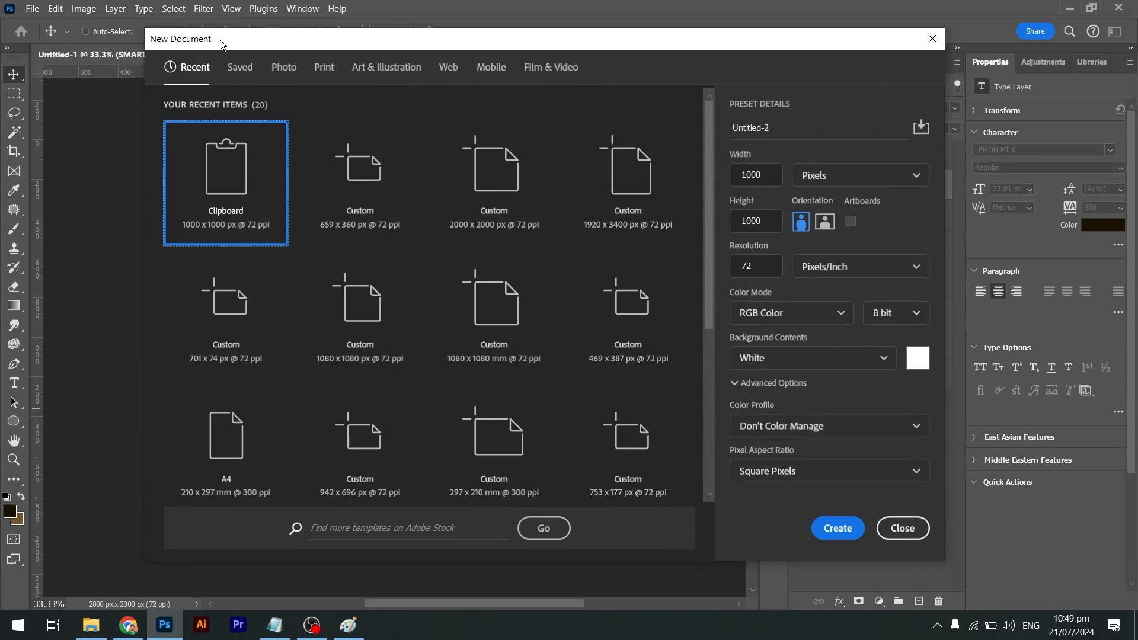
{"action": "key", "text": "Return"}
{"action": "key", "text": "ctrl+v"}
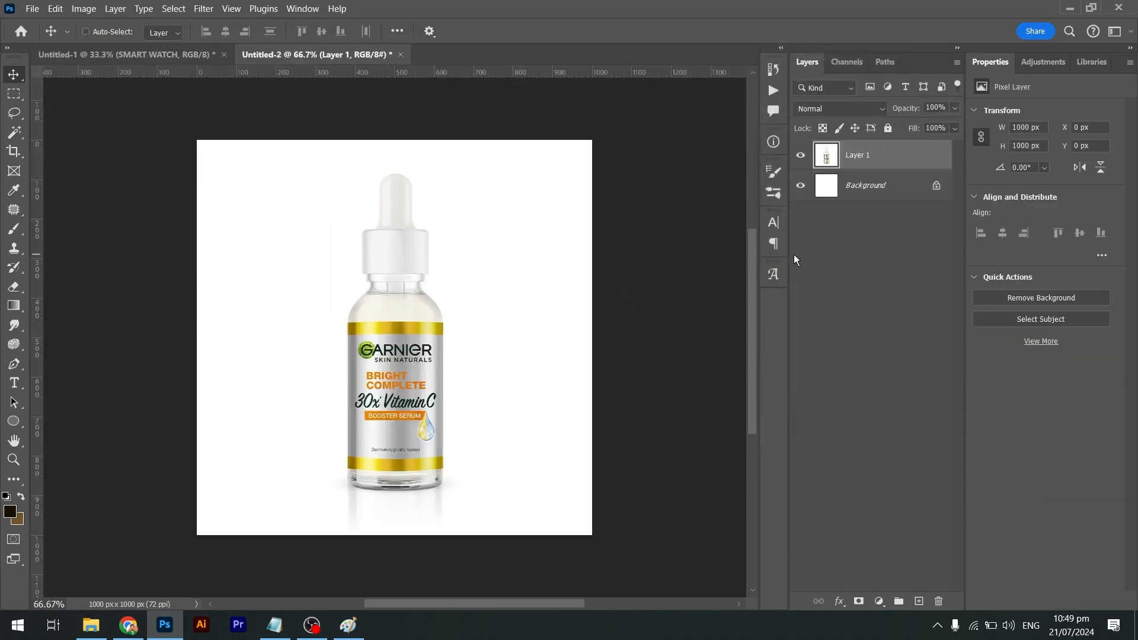
{"action": "left_click", "coordinate": [1084, 299]}
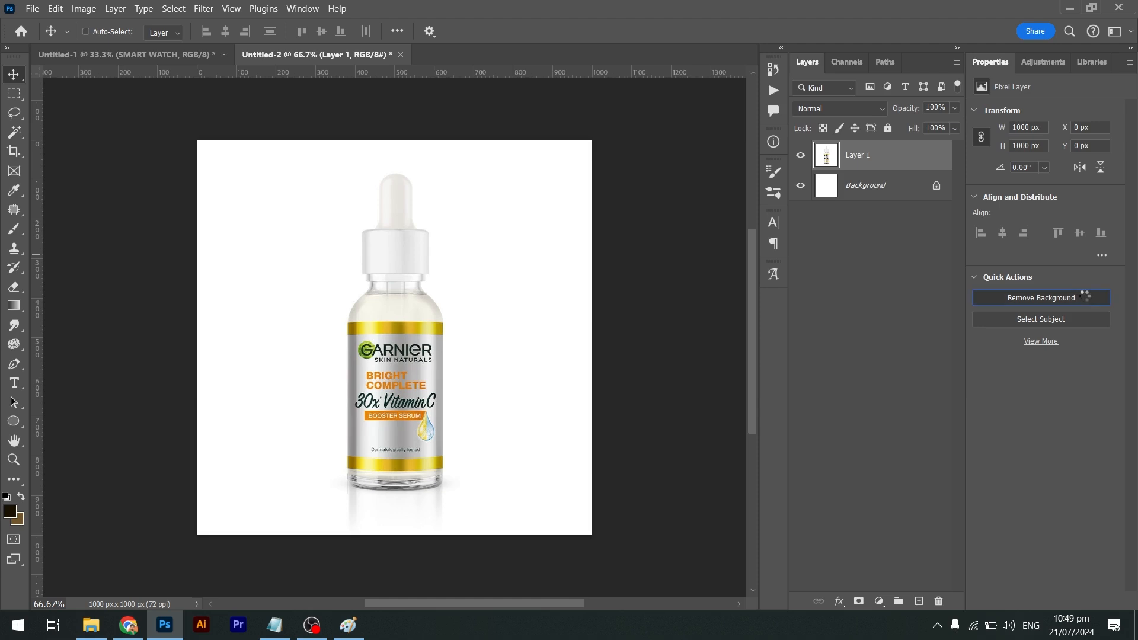
Bring the cut-out serum bottle into the SEVESTON poster document and convert its layer to a smart object
{"action": "left_click_drag", "start_coordinate": [441, 279], "coordinate": [424, 260]}
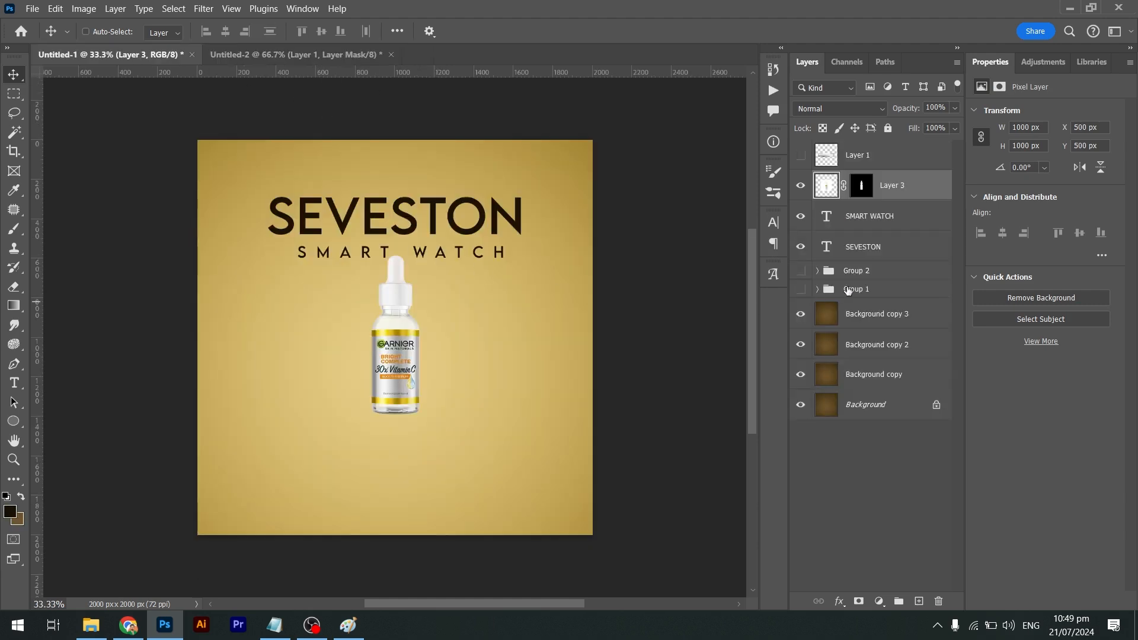
{"action": "right_click", "coordinate": [894, 190]}
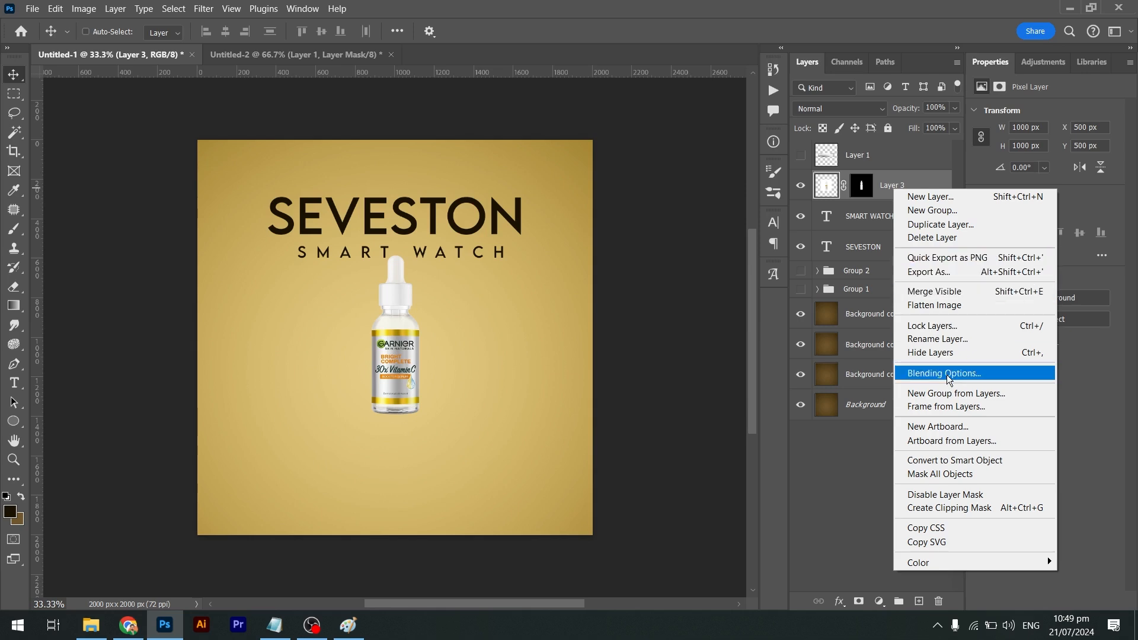
{"action": "left_click", "coordinate": [959, 460]}
Scale the serum bottle up to about 376 x 1243 px and centre it in the lower part of the poster
{"action": "key", "text": "ctrl+t"}
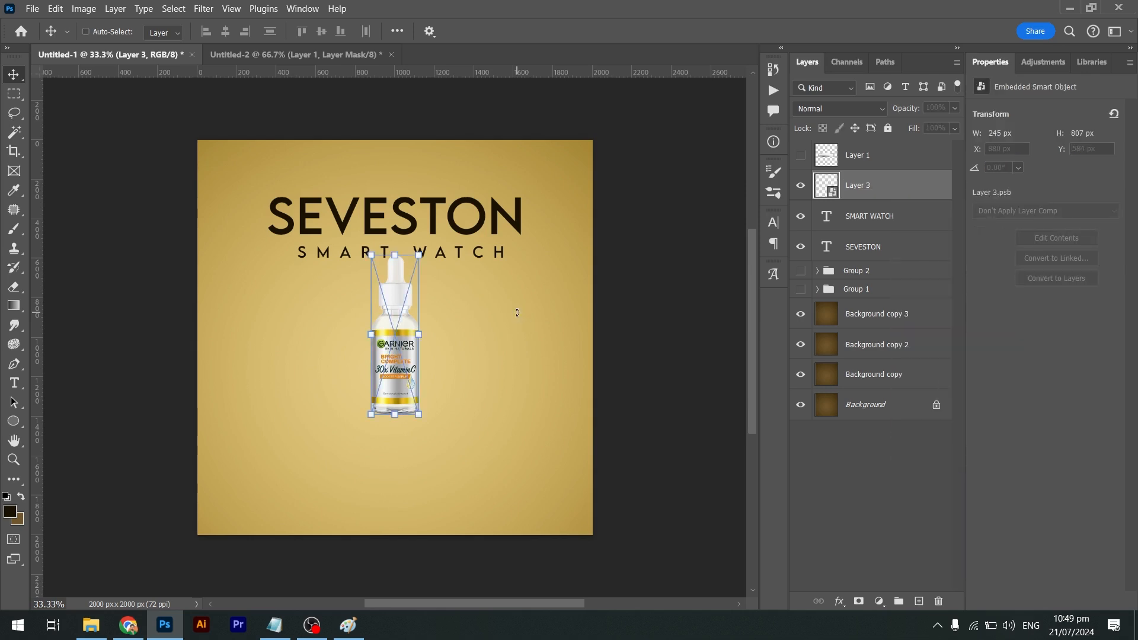
{"action": "left_click_drag", "start_coordinate": [424, 261], "coordinate": [436, 209]}
{"action": "key", "text": "Return"}
{"action": "left_click_drag", "start_coordinate": [395, 355], "coordinate": [398, 389]}
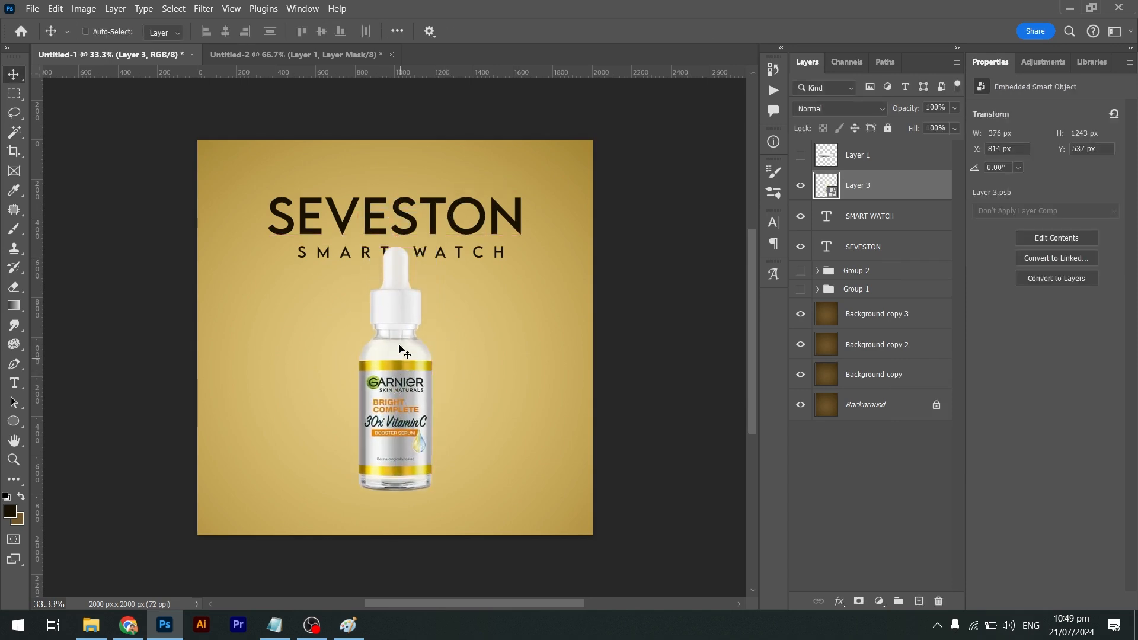
Create the bottle's reflection from a vertically flipped duplicate placed against its base, one layer below the original
{"action": "left_click_drag", "start_coordinate": [404, 434], "coordinate": [403, 438]}
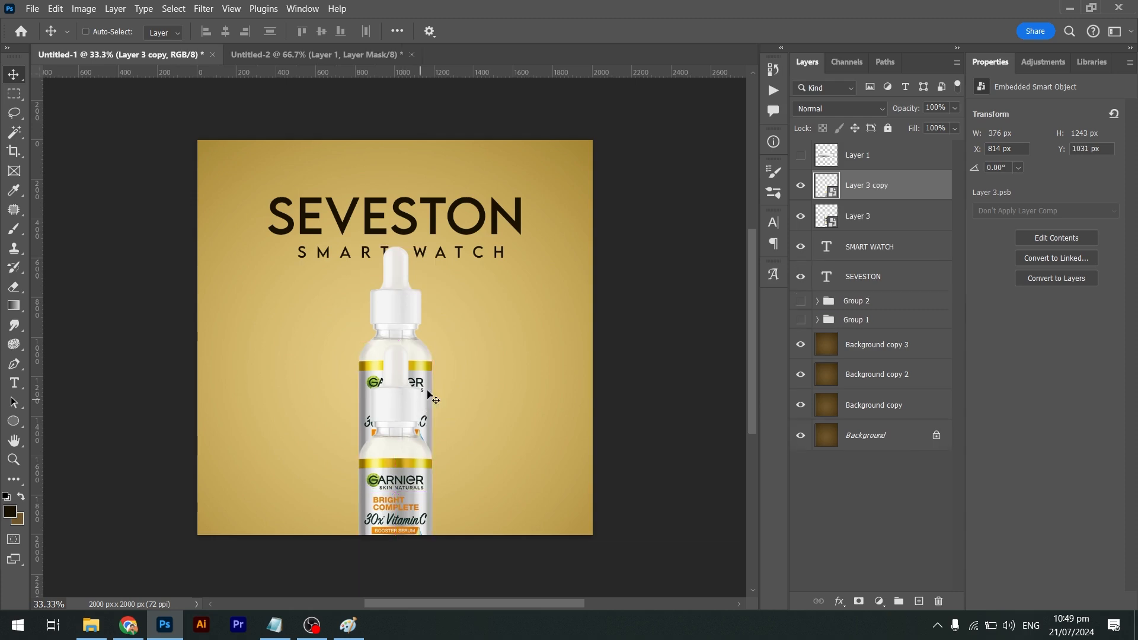
{"action": "key", "text": "ctrl+t"}
{"action": "right_click", "coordinate": [408, 407]}
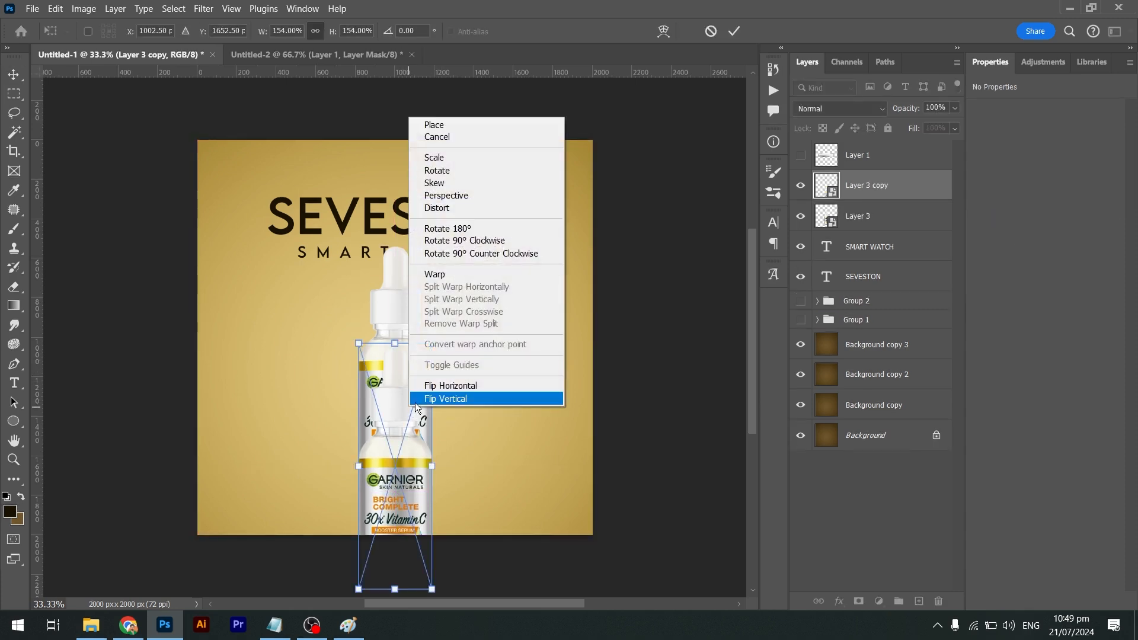
{"action": "left_click", "coordinate": [430, 399]}
{"action": "key", "text": "Return"}
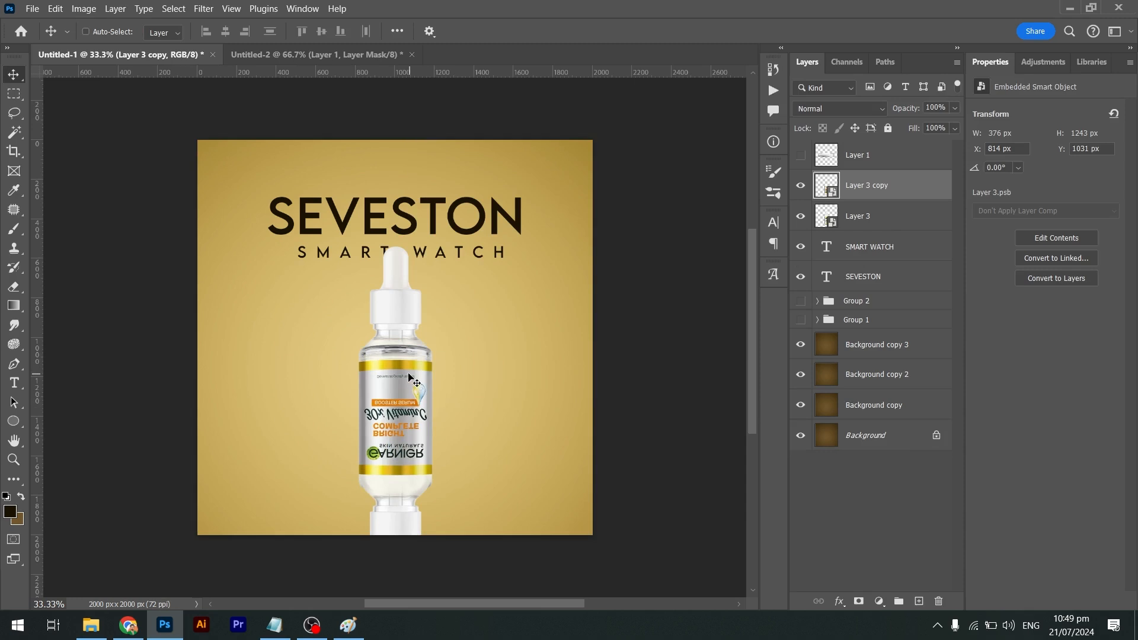
{"action": "left_click_drag", "start_coordinate": [419, 557], "coordinate": [419, 514]}
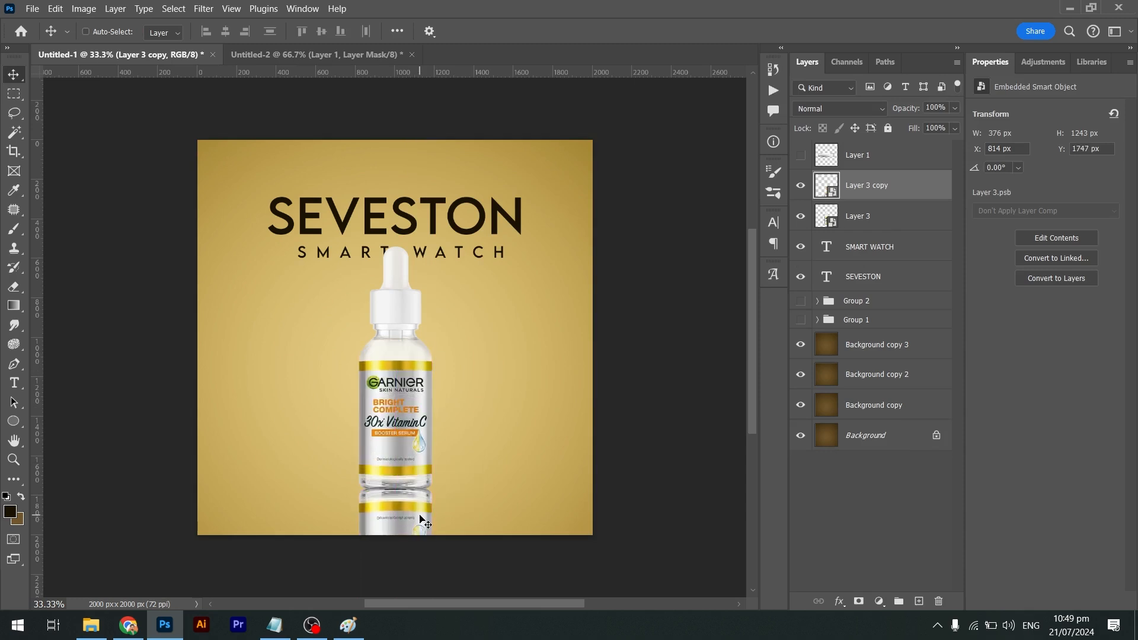
{"action": "key", "text": "ctrl+bracketleft"}
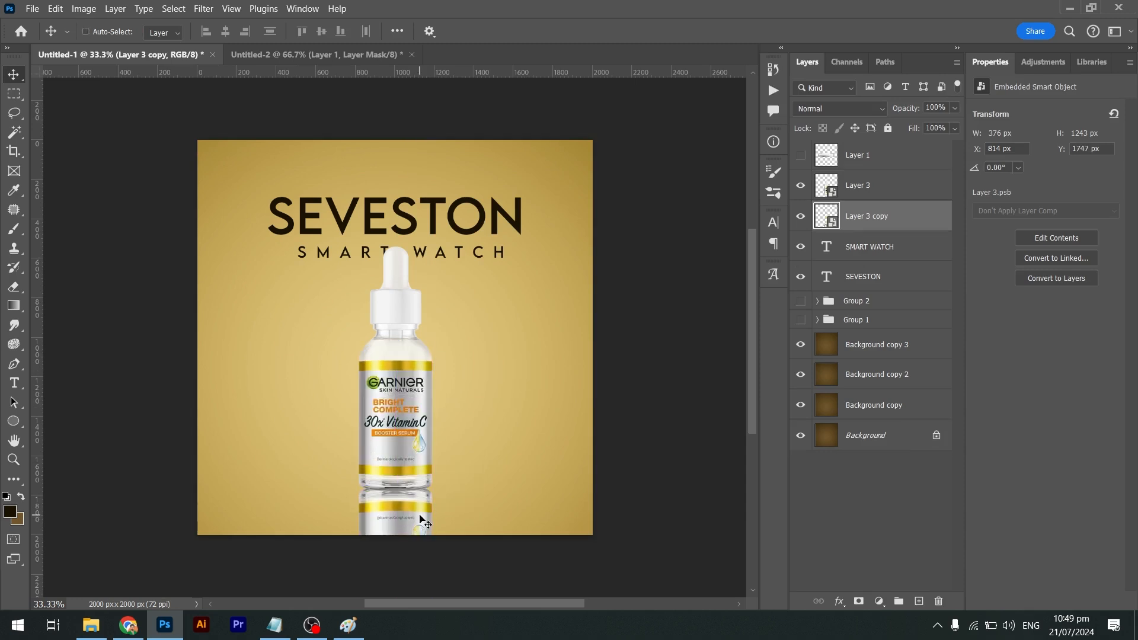
Add a layer mask to the flipped bottle copy and fade its lower part with a linear black-to-white gradient
{"action": "left_click", "coordinate": [858, 601]}
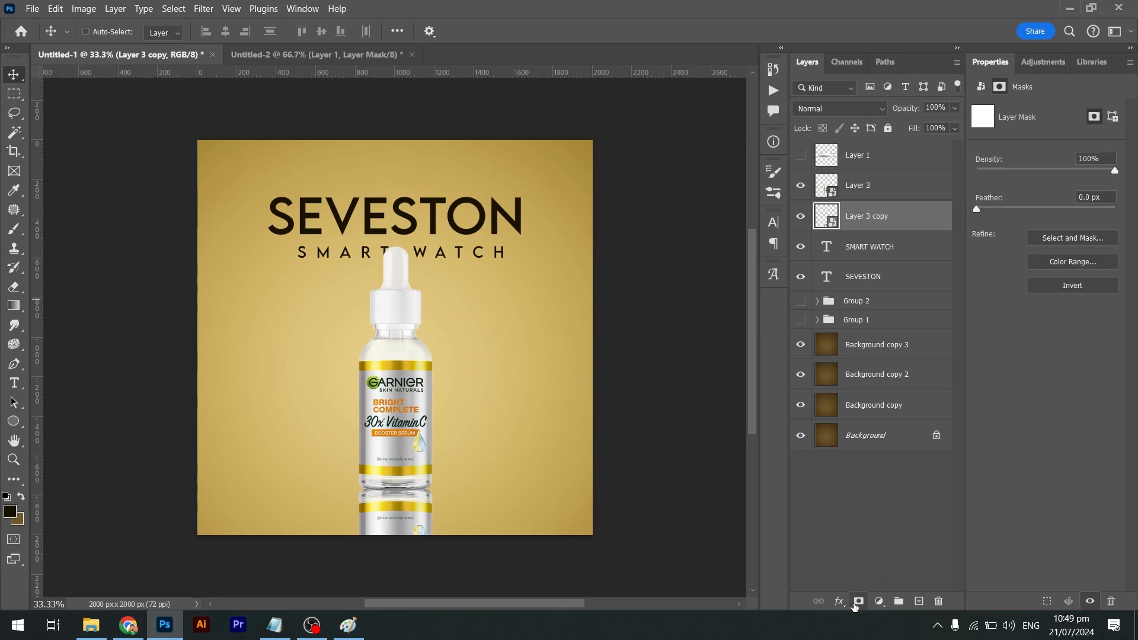
{"action": "key", "text": "g"}
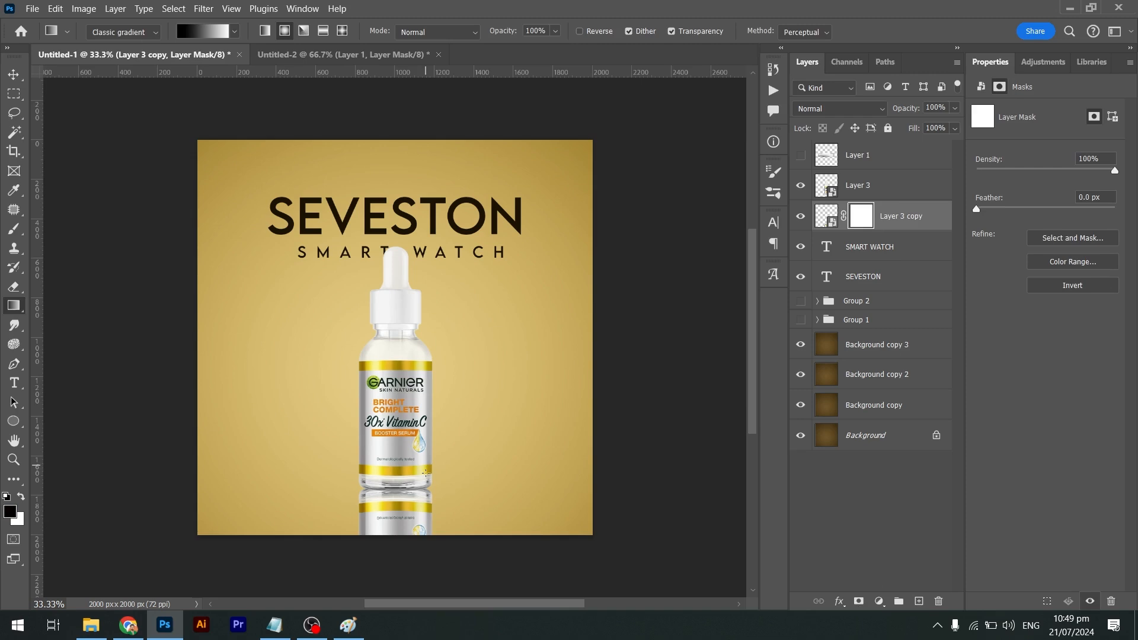
{"action": "left_click_drag", "start_coordinate": [421, 437], "coordinate": [422, 434]}
{"action": "left_click_drag", "start_coordinate": [447, 555], "coordinate": [420, 431]}
{"action": "left_click", "coordinate": [265, 31]}
{"action": "left_click_drag", "start_coordinate": [413, 546], "coordinate": [416, 481]}
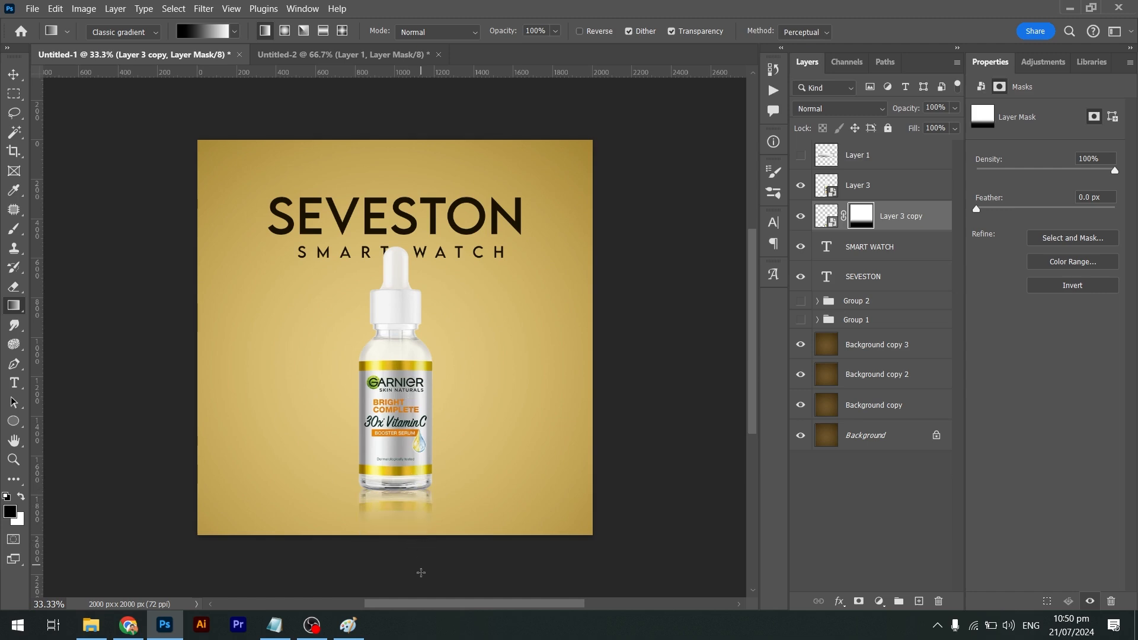
Redraw the gradient on the flipped bottle's layer mask so the reflection fades out a short distance below the base
{"action": "left_click_drag", "start_coordinate": [421, 572], "coordinate": [410, 256]}
{"action": "scroll", "coordinate": [410, 448], "scroll_direction": "down", "scroll_amount": 4}
{"action": "left_click_drag", "start_coordinate": [428, 313], "coordinate": [429, 313]}
{"action": "left_click_drag", "start_coordinate": [442, 389], "coordinate": [441, 358]}
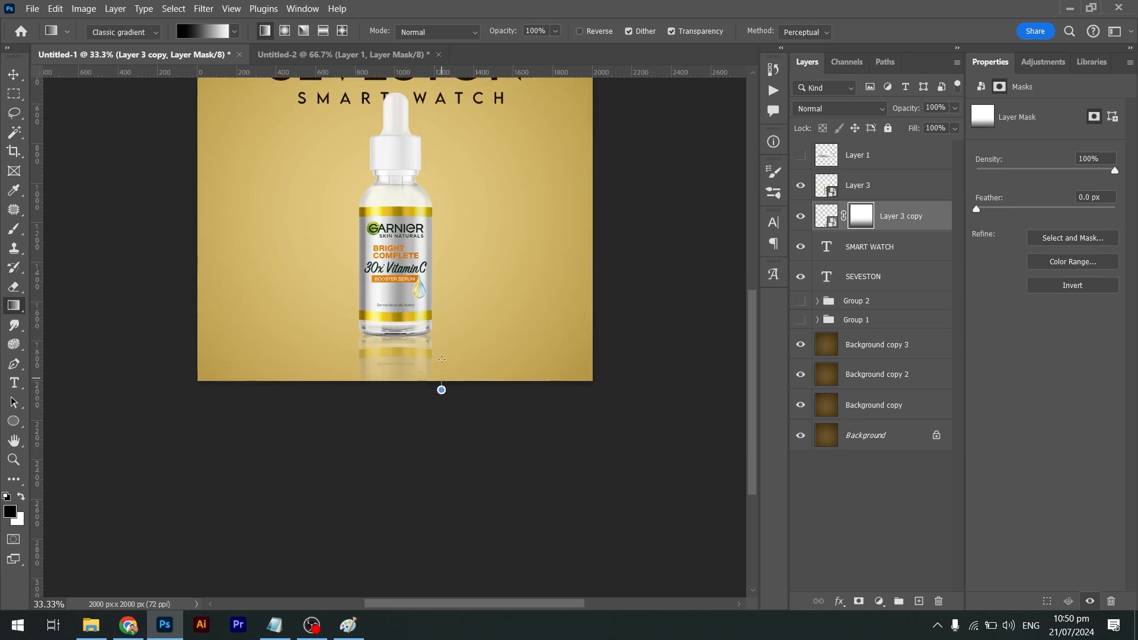
{"action": "left_click_drag", "start_coordinate": [441, 277], "coordinate": [442, 277]}
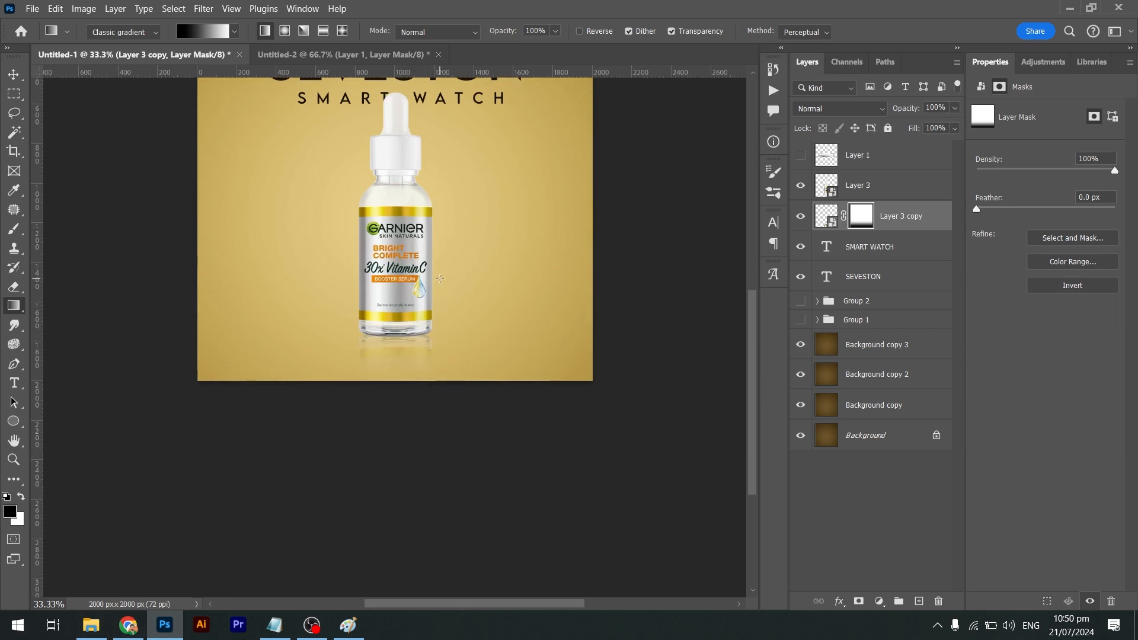
{"action": "key", "text": "v"}
{"action": "scroll", "coordinate": [505, 371], "scroll_direction": "up", "scroll_amount": 1}
{"action": "scroll", "coordinate": [506, 371], "scroll_direction": "up", "scroll_amount": 4}
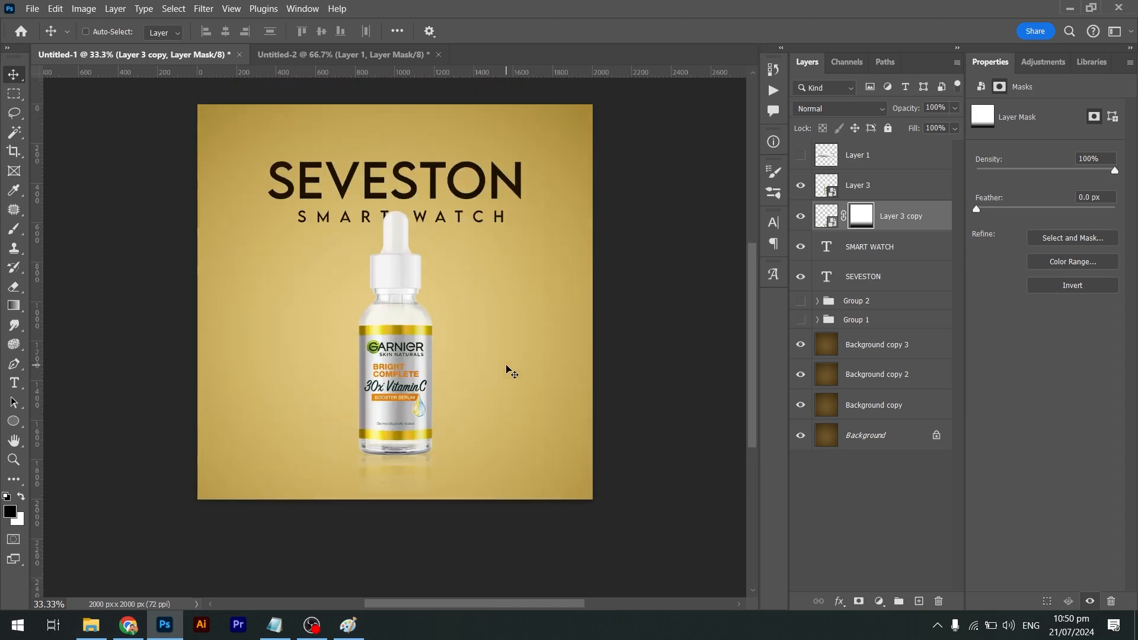
Place a scaled-down duplicate of the bottle and its reflection behind the main bottle's right side
{"action": "left_click", "coordinate": [897, 188], "text": "ctrl"}
{"action": "left_click_drag", "start_coordinate": [388, 423], "coordinate": [458, 423]}
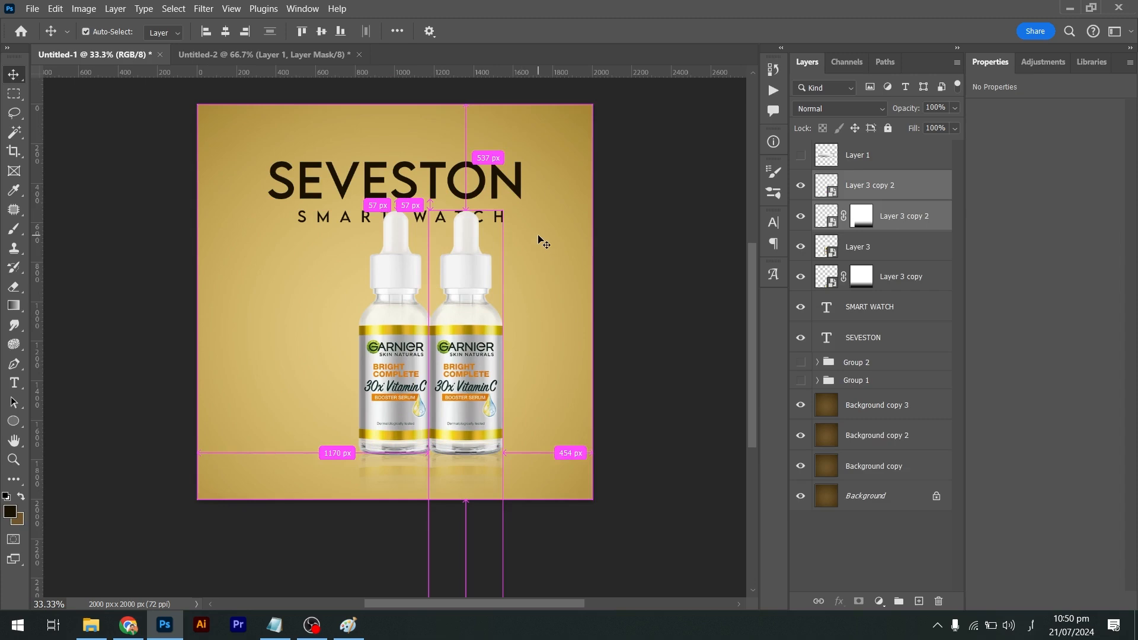
{"action": "key", "text": "ctrl+t"}
{"action": "left_click_drag", "start_coordinate": [502, 210], "coordinate": [472, 257]}
{"action": "key", "text": "Return"}
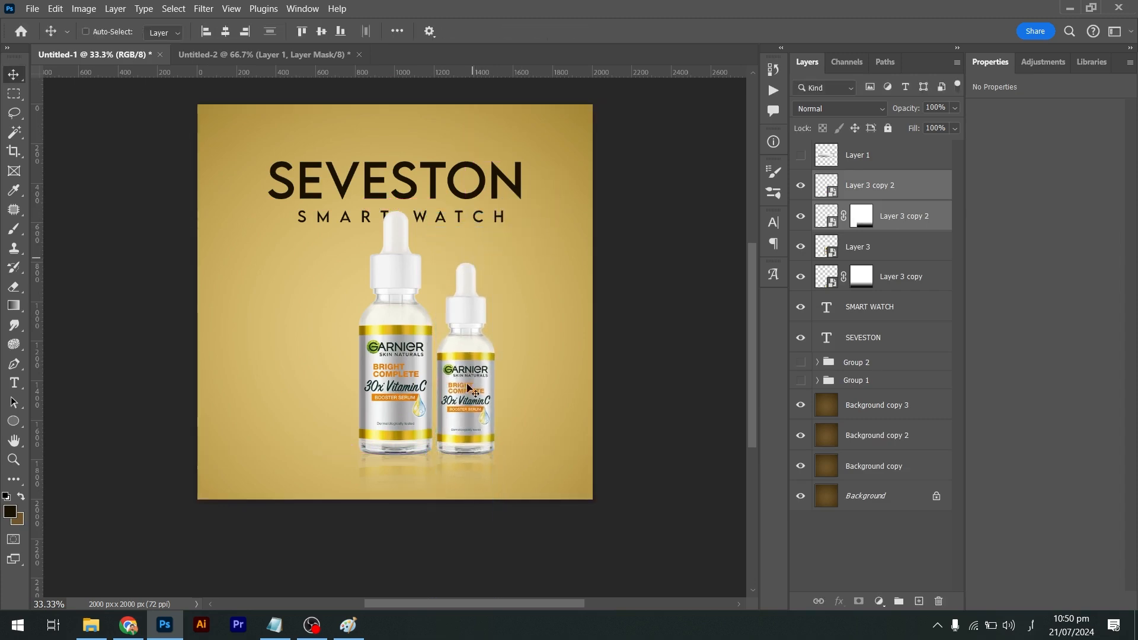
{"action": "left_click_drag", "start_coordinate": [472, 434], "coordinate": [457, 424]}
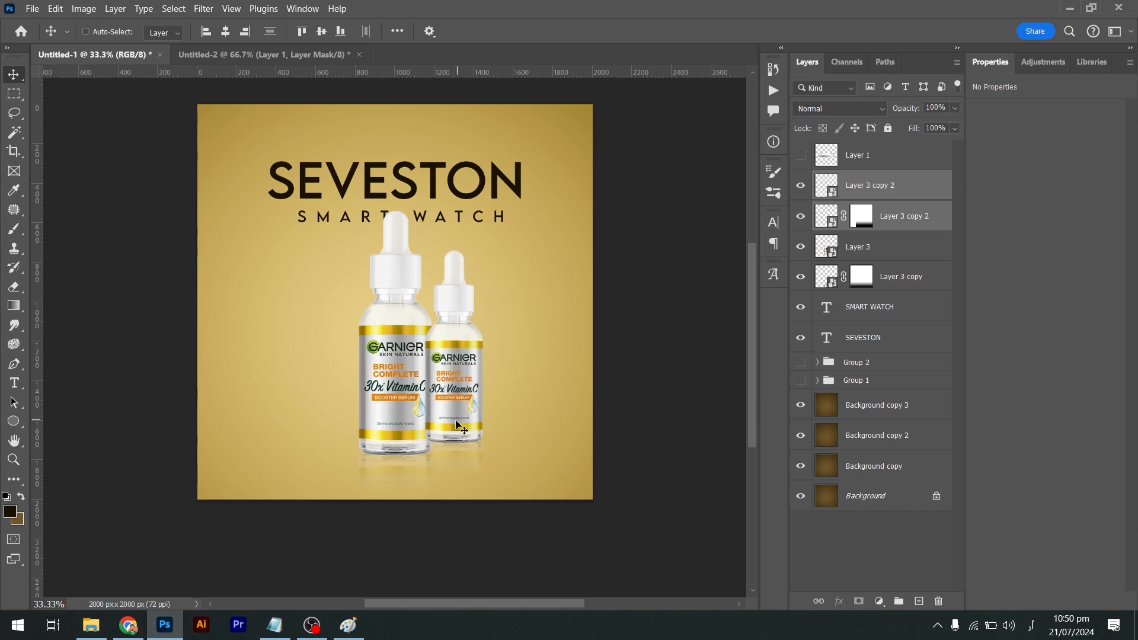
{"action": "key", "text": "ctrl+bracketleft"}
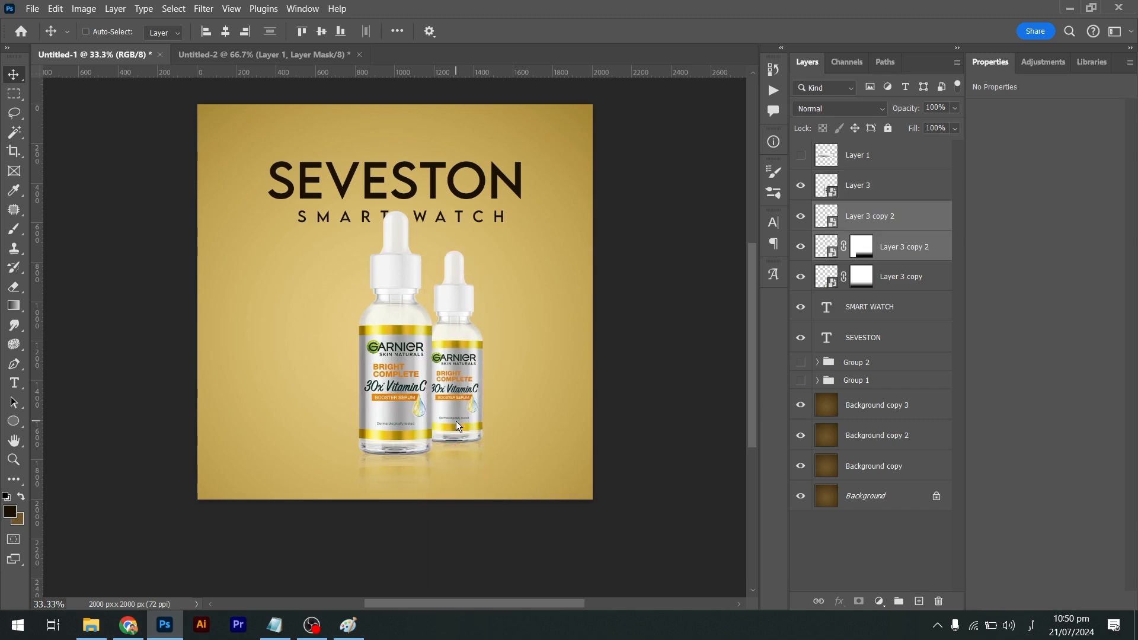
Duplicate the smaller bottle with its reflection to the main bottle's left side and nudge it into a symmetrical position
{"action": "left_click_drag", "start_coordinate": [457, 425], "coordinate": [351, 420]}
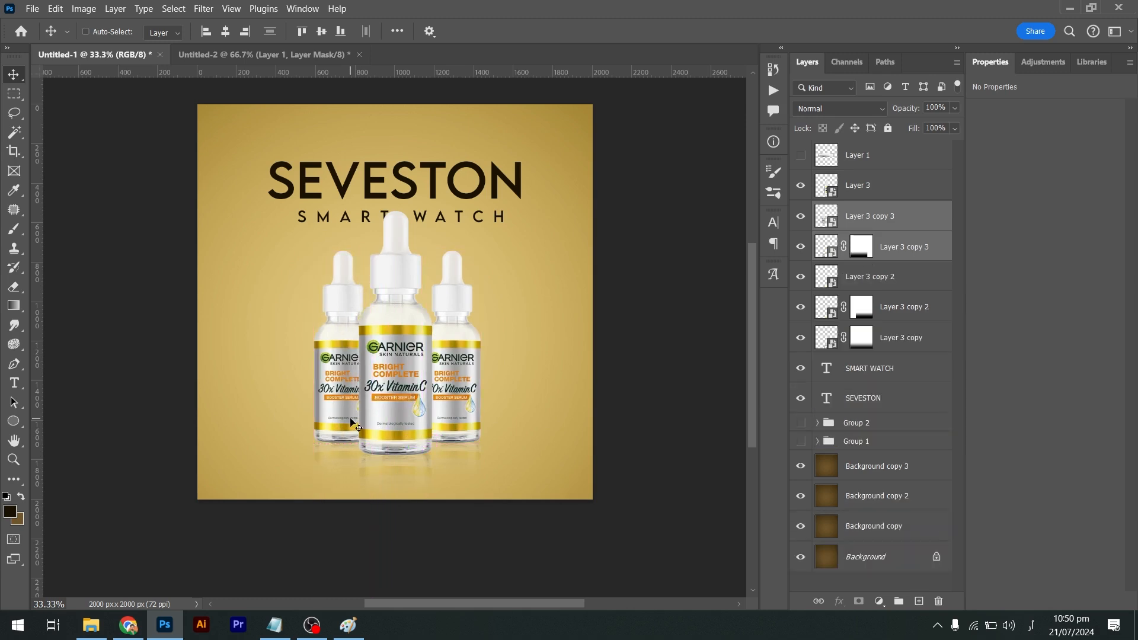
{"action": "key", "text": "Left"}
{"action": "key", "text": "Left"}
{"action": "key", "text": "Left"}
{"action": "key", "text": "Left"}
{"action": "key", "text": "Left"}
{"action": "key", "text": "Left"}
{"action": "key", "text": "Left"}
{"action": "key", "text": "Left"}
{"action": "key", "text": "Left"}
{"action": "key", "text": "Left"}
{"action": "key", "text": "Left"}
{"action": "key", "text": "Left"}
{"action": "key", "text": "Left"}
{"action": "key", "text": "Left"}
{"action": "key", "text": "Left"}
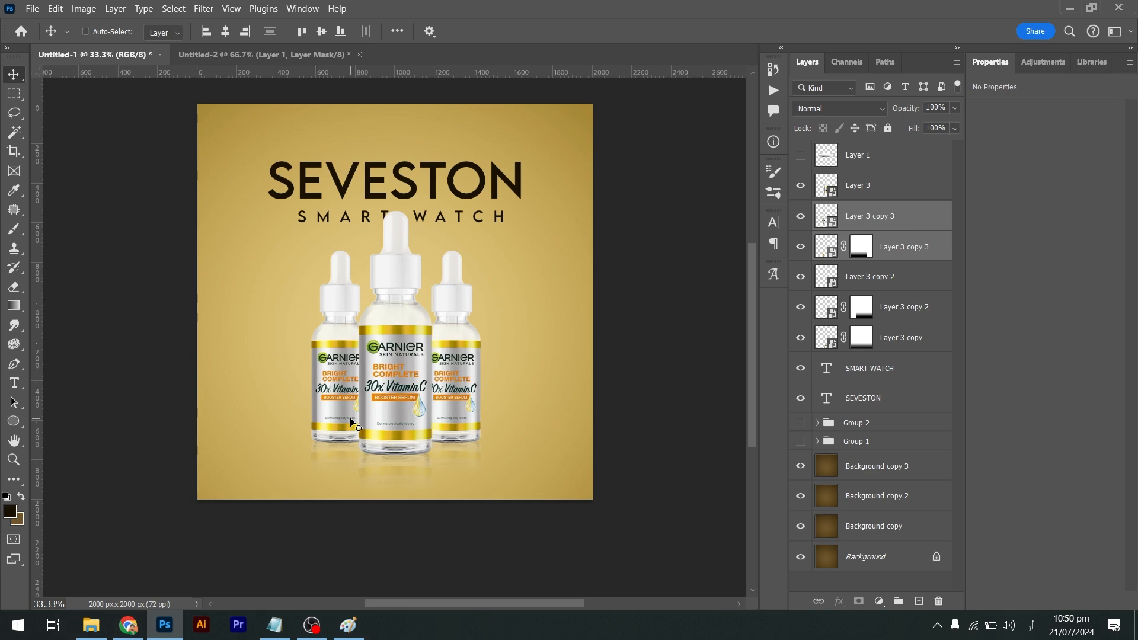
Close the serum bottle image's browser tab and highlight the "Working on Multiple Documents" topic in the Notepad list
{"action": "key", "text": "alt+Tab"}
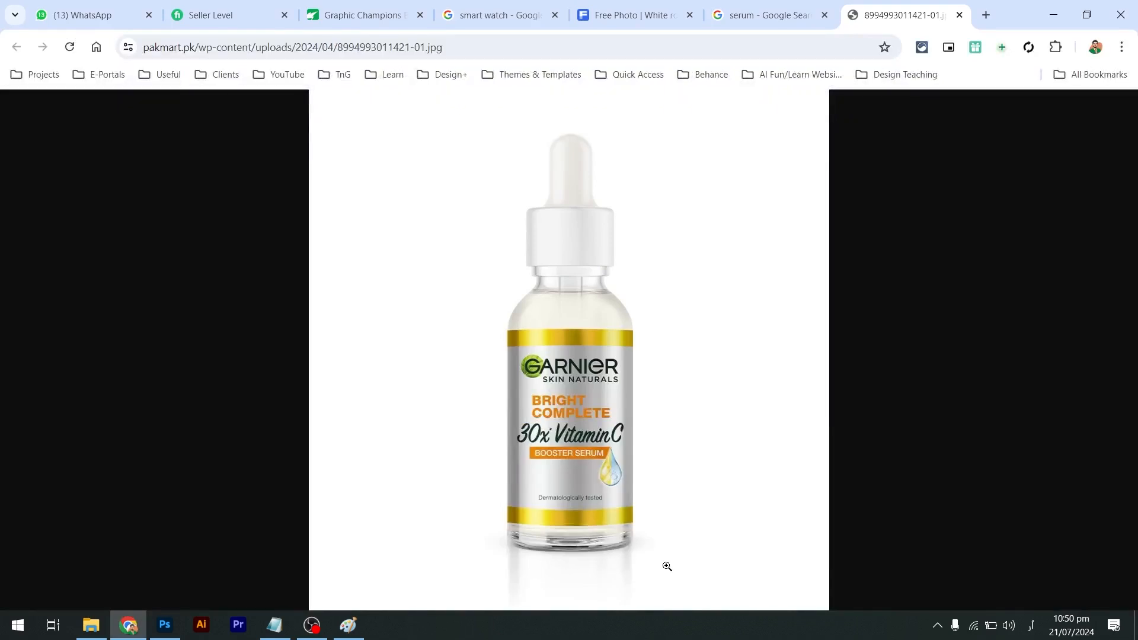
{"action": "key", "text": "ctrl+w"}
{"action": "key", "text": "alt+Tab"}
{"action": "key", "text": "Tab"}
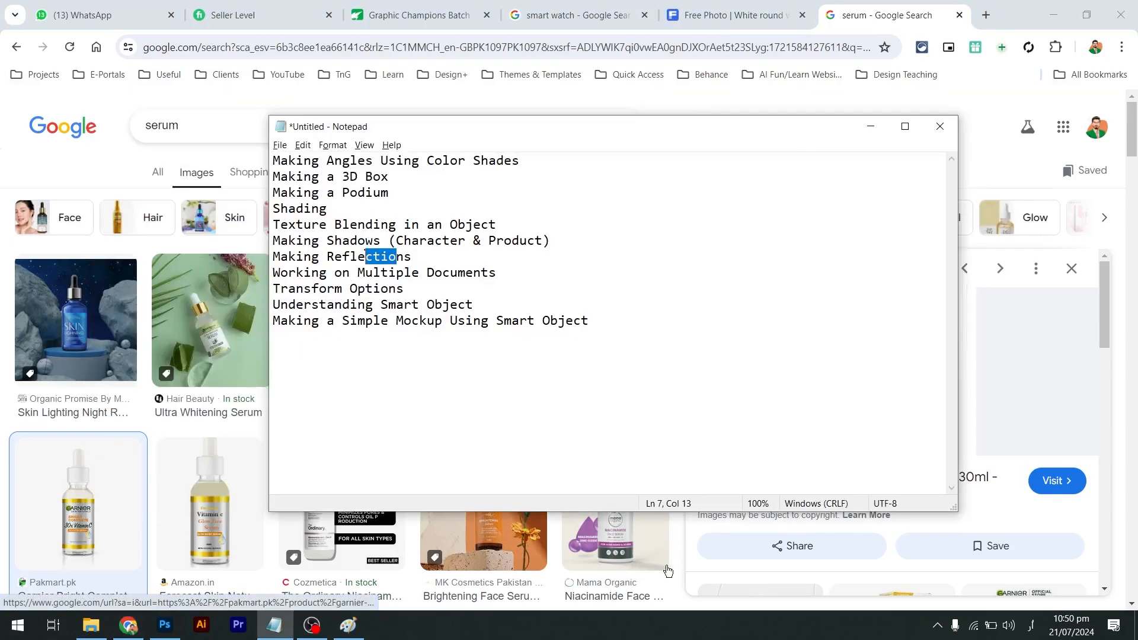
{"action": "left_click_drag", "start_coordinate": [410, 272], "coordinate": [273, 274]}
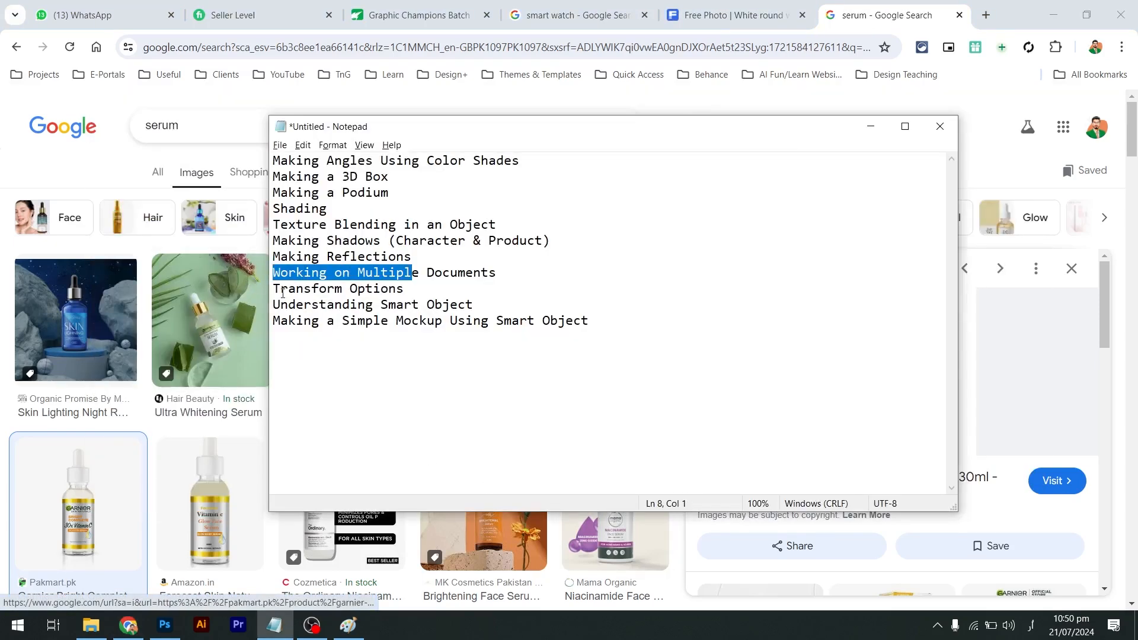
Return to Photoshop, switch back and forth between the two open documents, and close Untitled-2 without saving
{"action": "key", "text": "alt+Tab"}
{"action": "key", "text": "Tab"}
{"action": "left_click", "coordinate": [300, 55]}
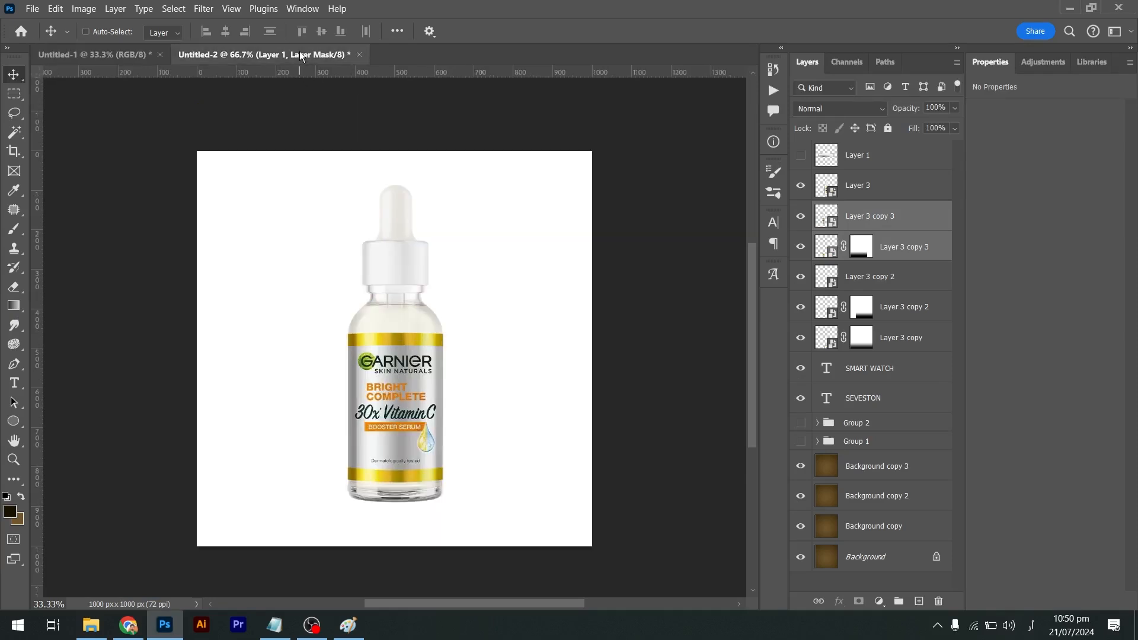
{"action": "key", "text": "ctrl+Tab"}
{"action": "key", "text": "ctrl+Tab"}
{"action": "key", "text": "ctrl+Tab"}
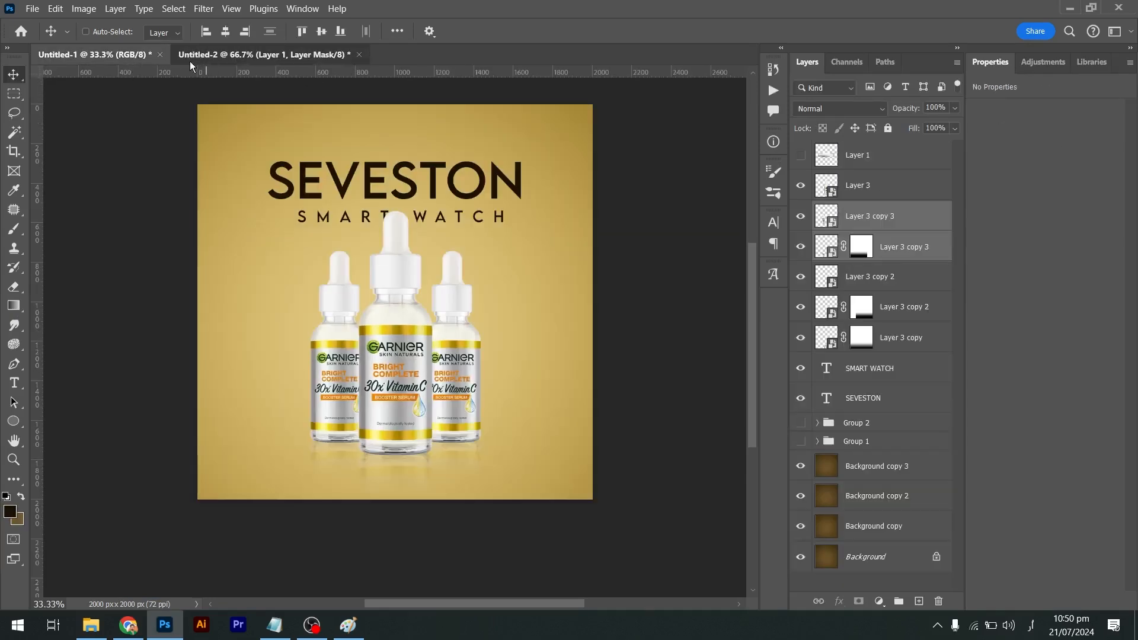
{"action": "left_click", "coordinate": [210, 55]}
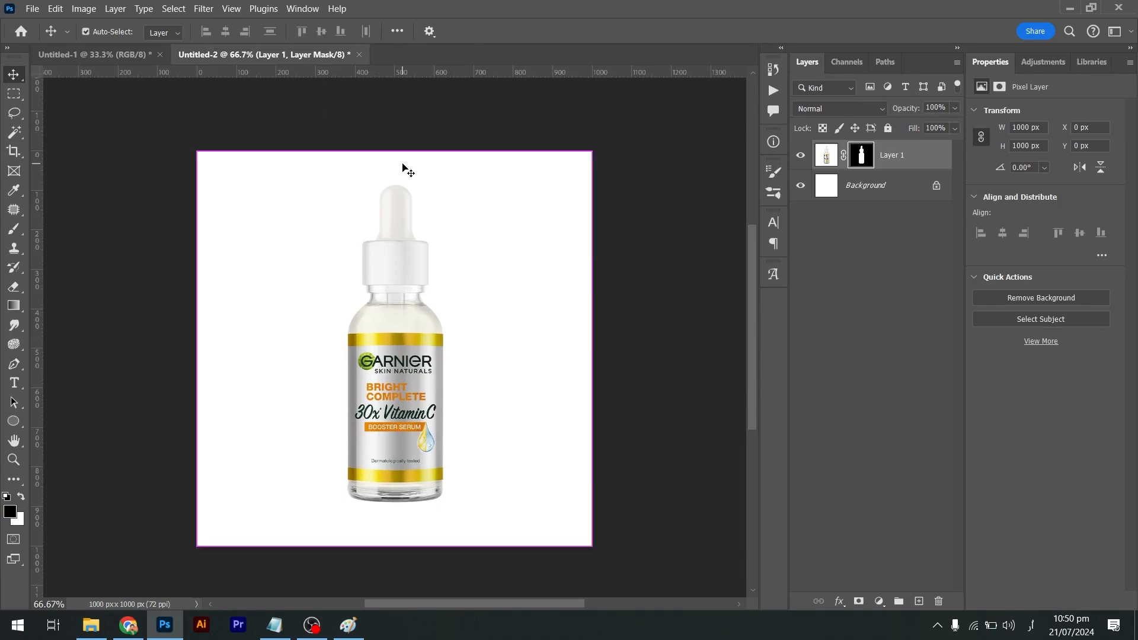
{"action": "key", "text": "ctrl+w"}
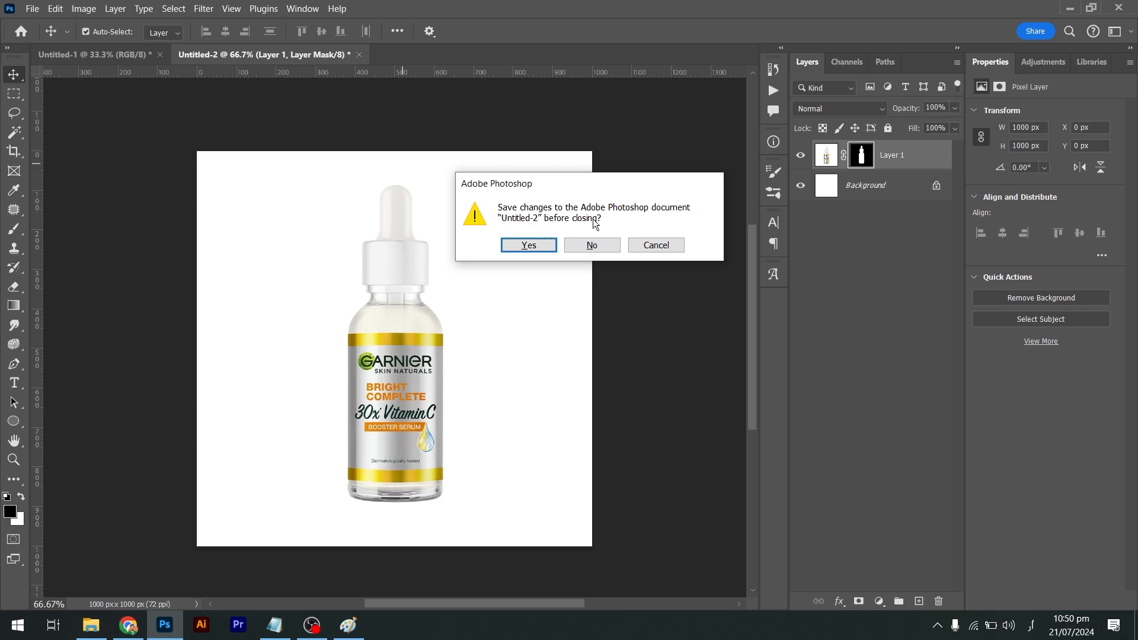
{"action": "left_click", "coordinate": [592, 245]}
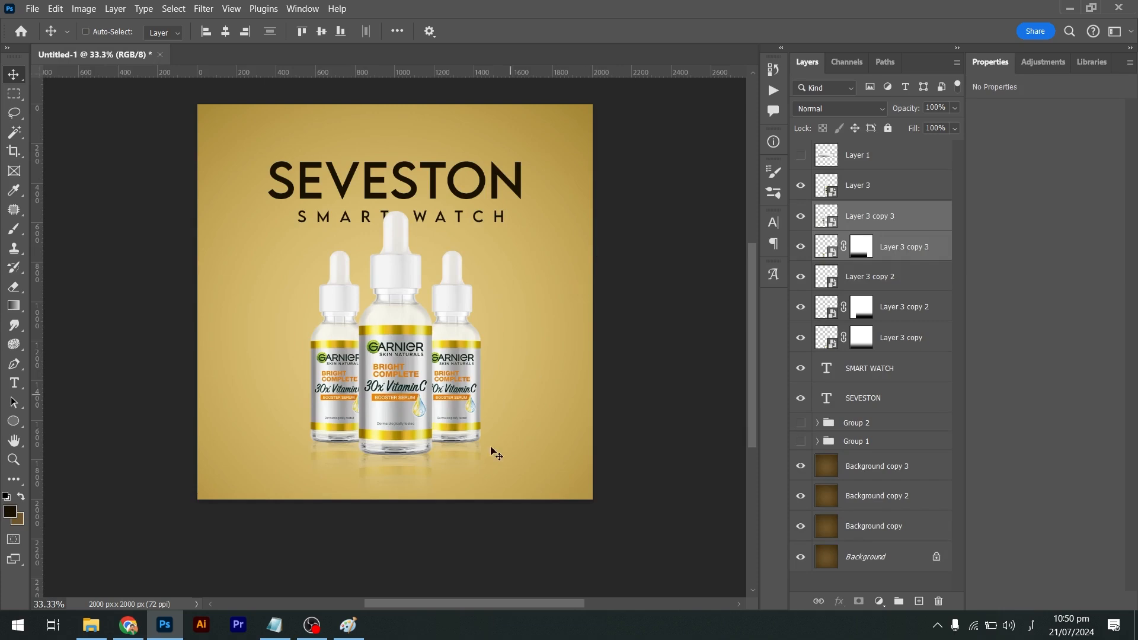
Review the remaining Notepad topics from "Transform Options" to "Making a Simple Mockup Using Smart Object", and return to the Photoshop poster
{"action": "key", "text": "alt+Tab"}
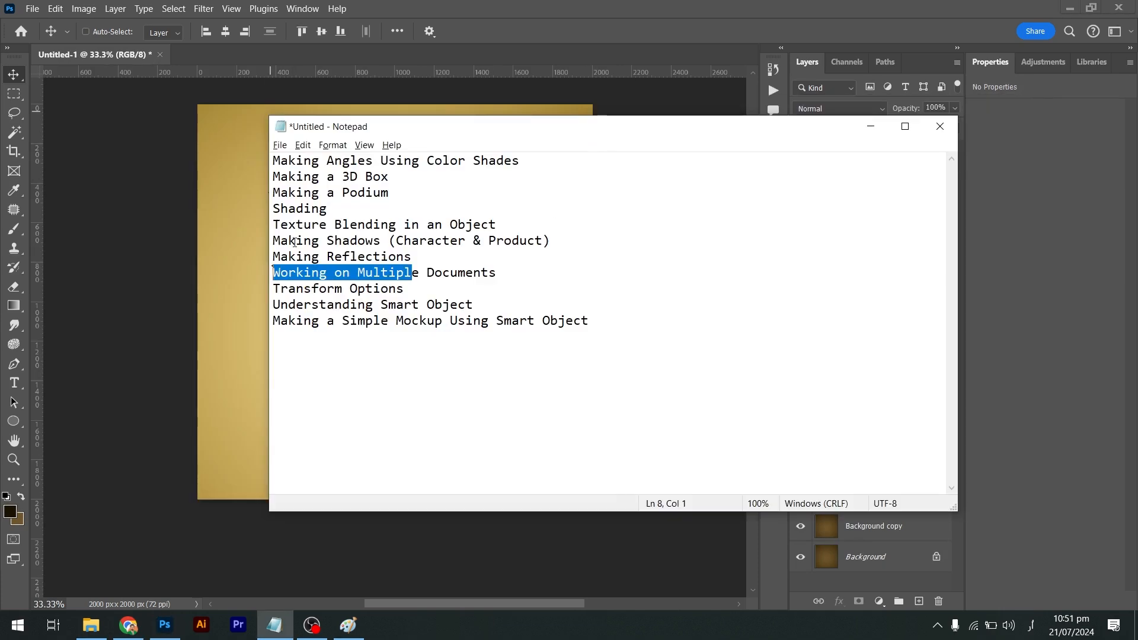
{"action": "left_click", "coordinate": [340, 294]}
{"action": "left_click_drag", "start_coordinate": [416, 291], "coordinate": [243, 291]}
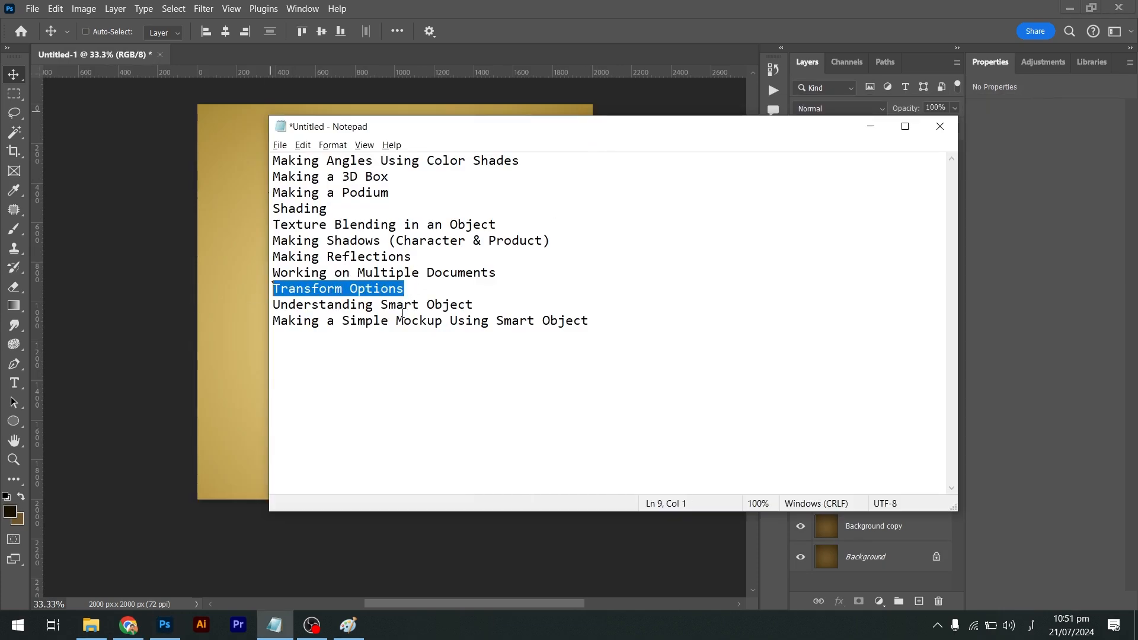
{"action": "left_click_drag", "start_coordinate": [494, 307], "coordinate": [316, 301]}
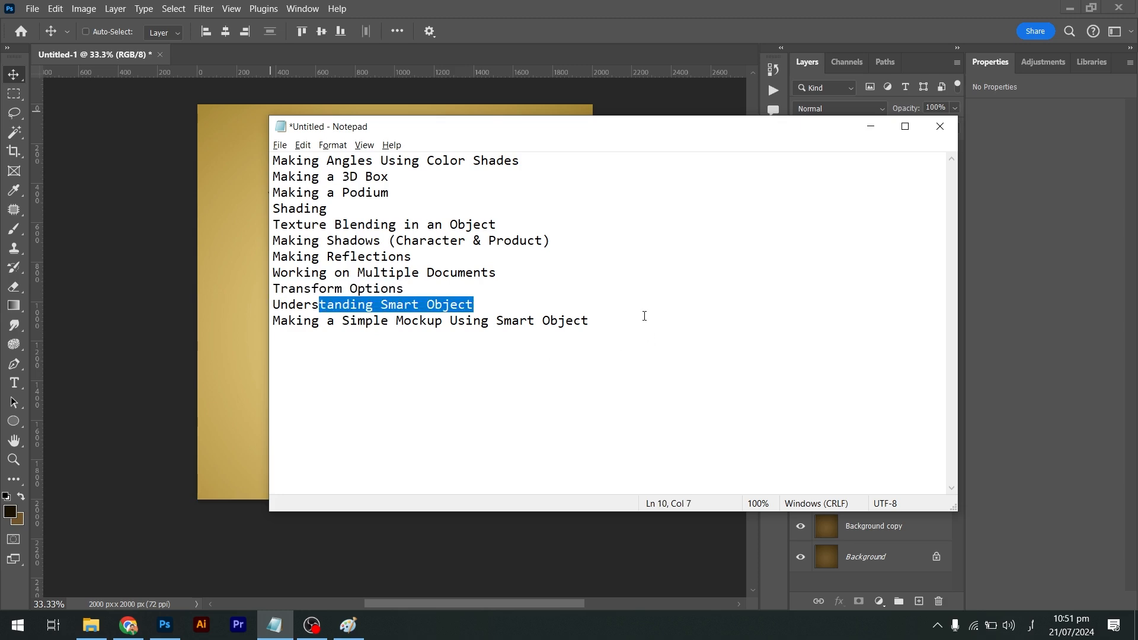
{"action": "left_click_drag", "start_coordinate": [644, 316], "coordinate": [517, 303]}
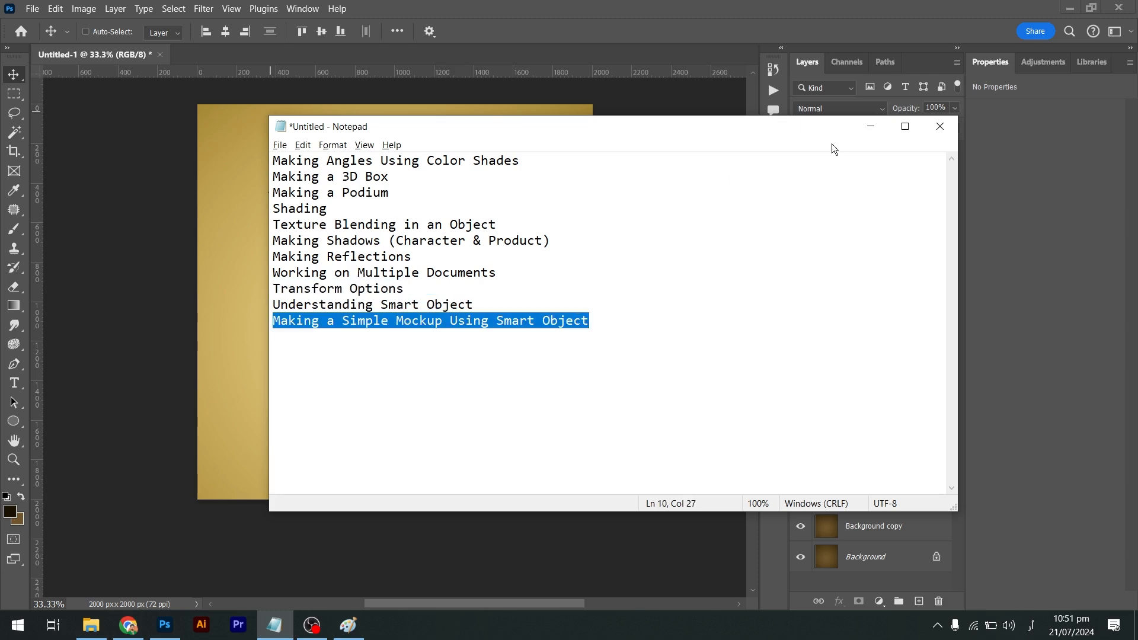
{"action": "left_click", "coordinate": [868, 128]}
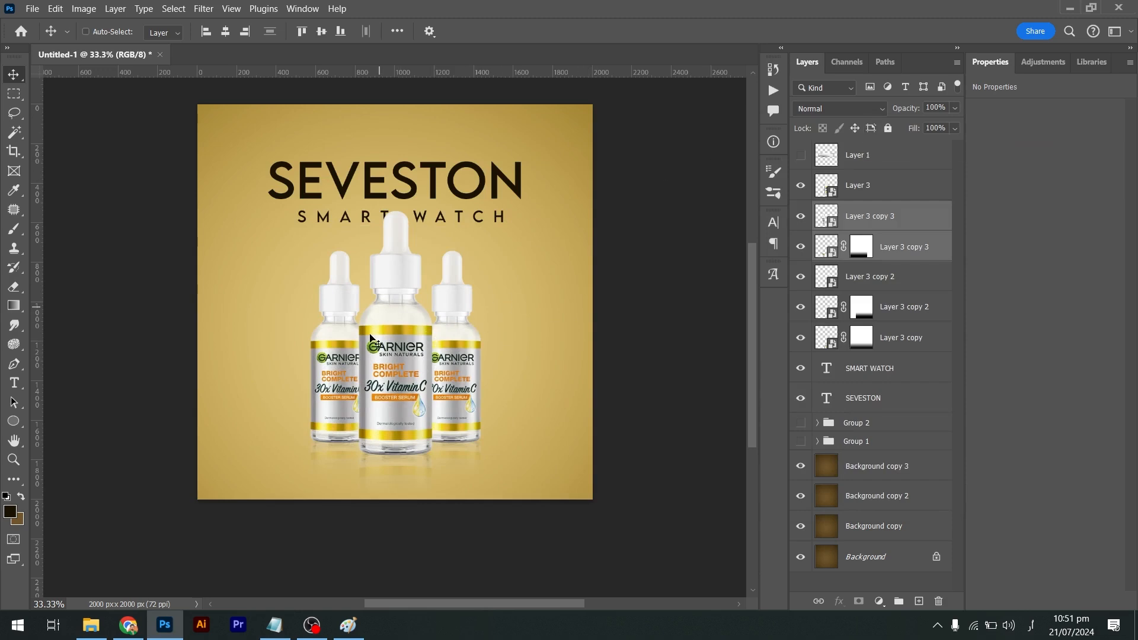
Delete both smaller side bottles and all reflection layers, keeping only the main serum bottle
{"action": "key", "text": "z"}
{"action": "mouse_move", "coordinate": [373, 360]}
{"action": "left_mouse_down"}
{"action": "mouse_move", "coordinate": [415, 367]}
{"action": "mouse_move", "coordinate": [387, 370]}
{"action": "left_mouse_up"}
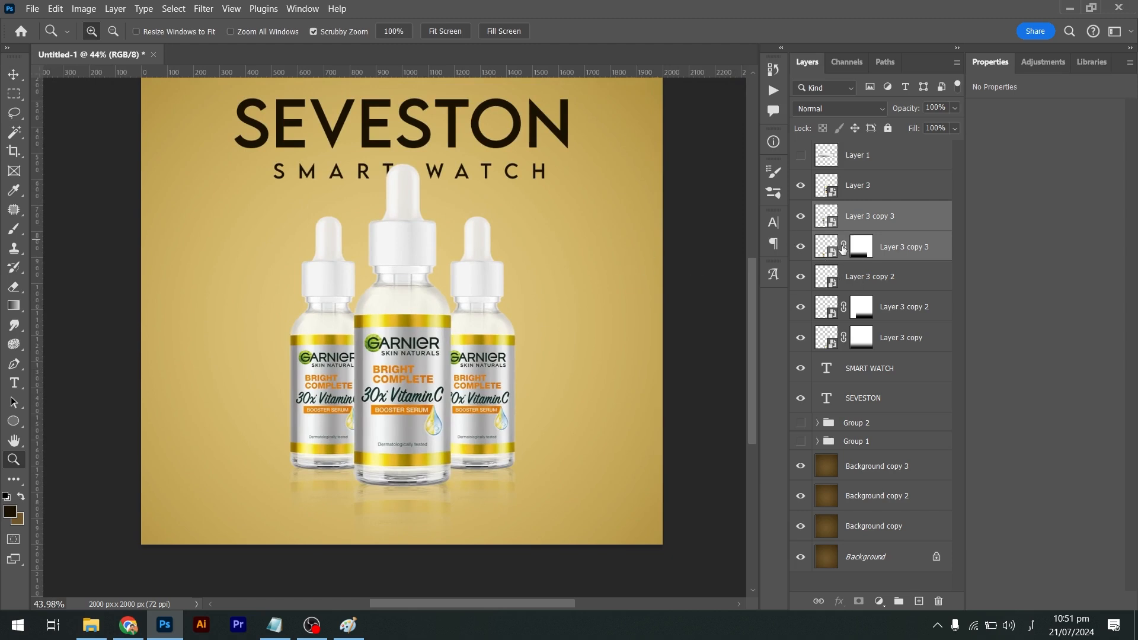
{"action": "key", "text": "Delete"}
{"action": "left_click", "coordinate": [914, 248]}
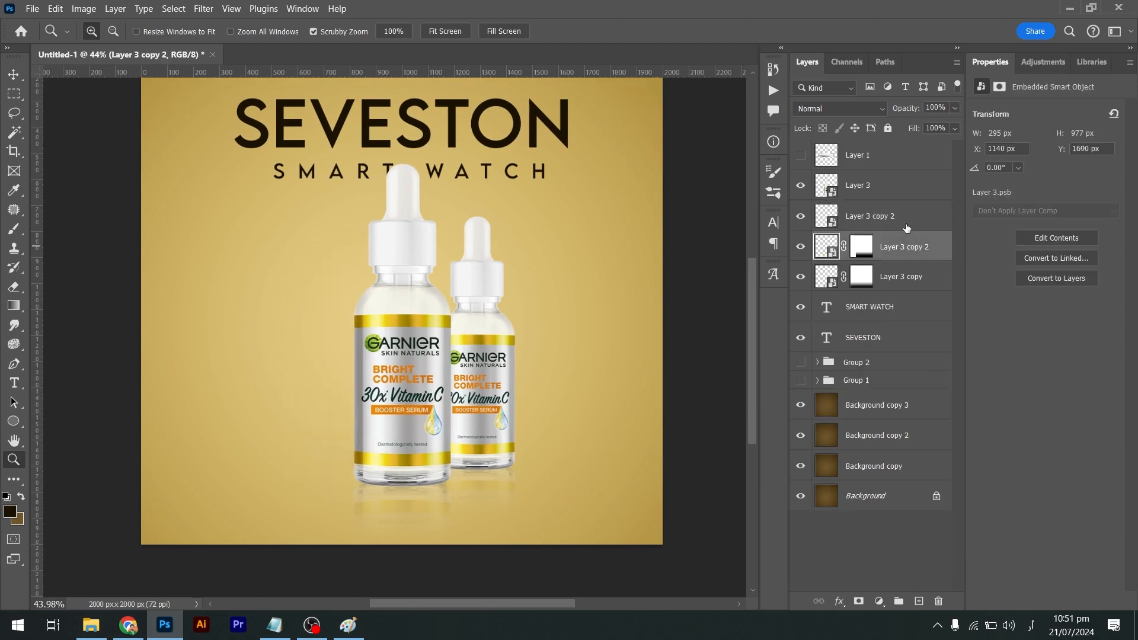
{"action": "left_click", "coordinate": [904, 227]}
{"action": "key", "text": "Delete"}
{"action": "key", "text": "Delete"}
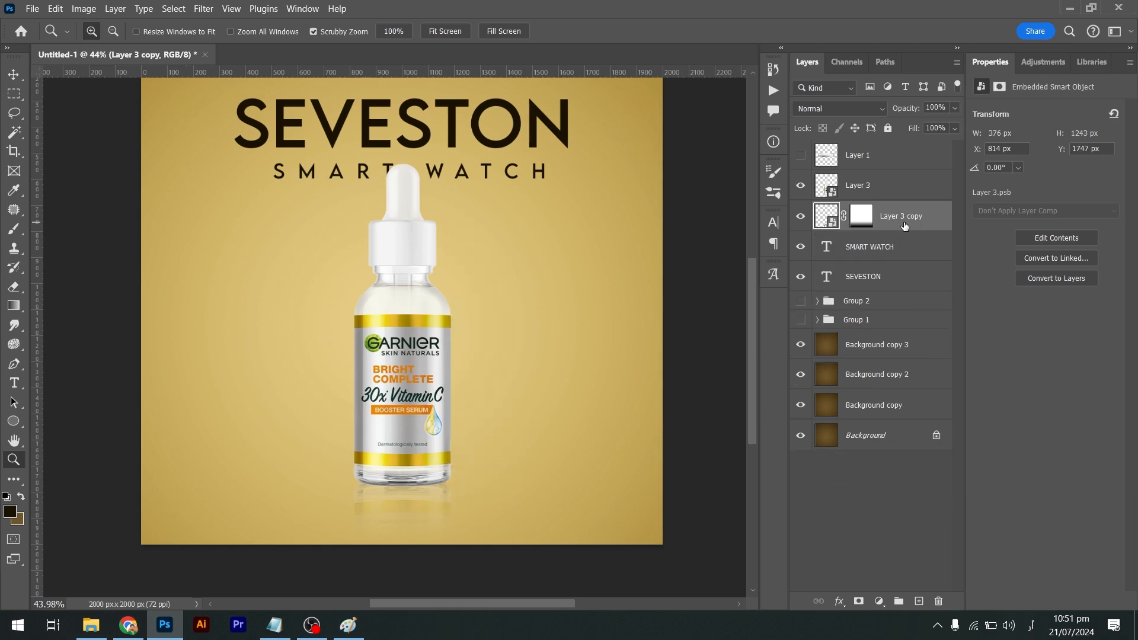
{"action": "left_click", "coordinate": [867, 216]}
{"action": "key", "text": "Delete"}
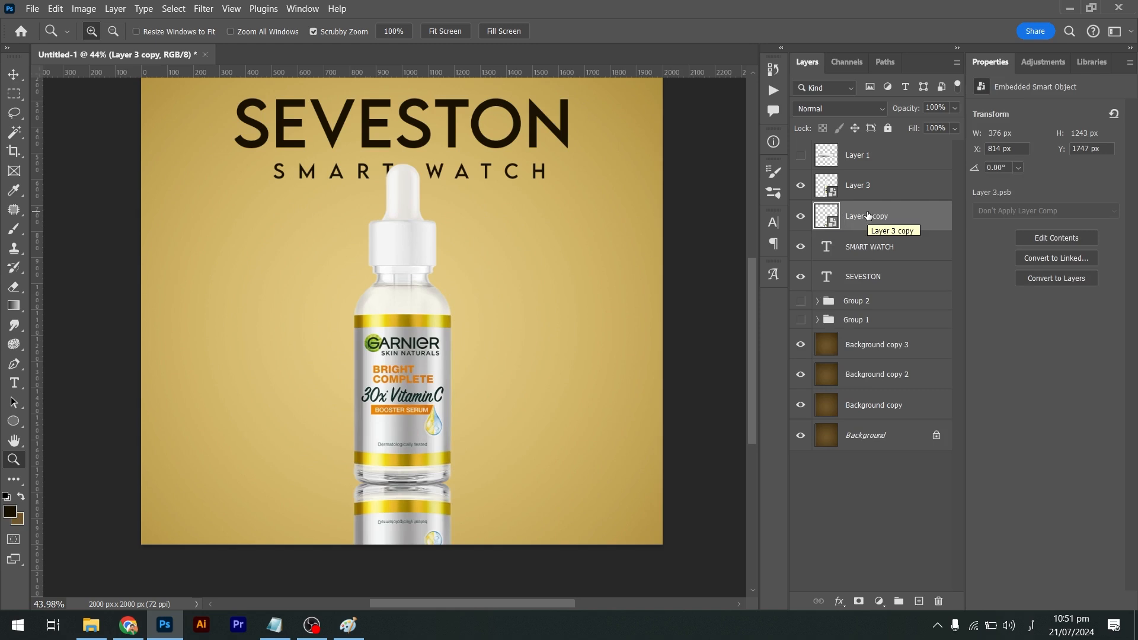
{"action": "key", "text": "Delete"}
Move the serum bottle straight down 59 px so its dropper sits just below the SMART WATCH text
{"action": "left_click", "coordinate": [858, 193]}
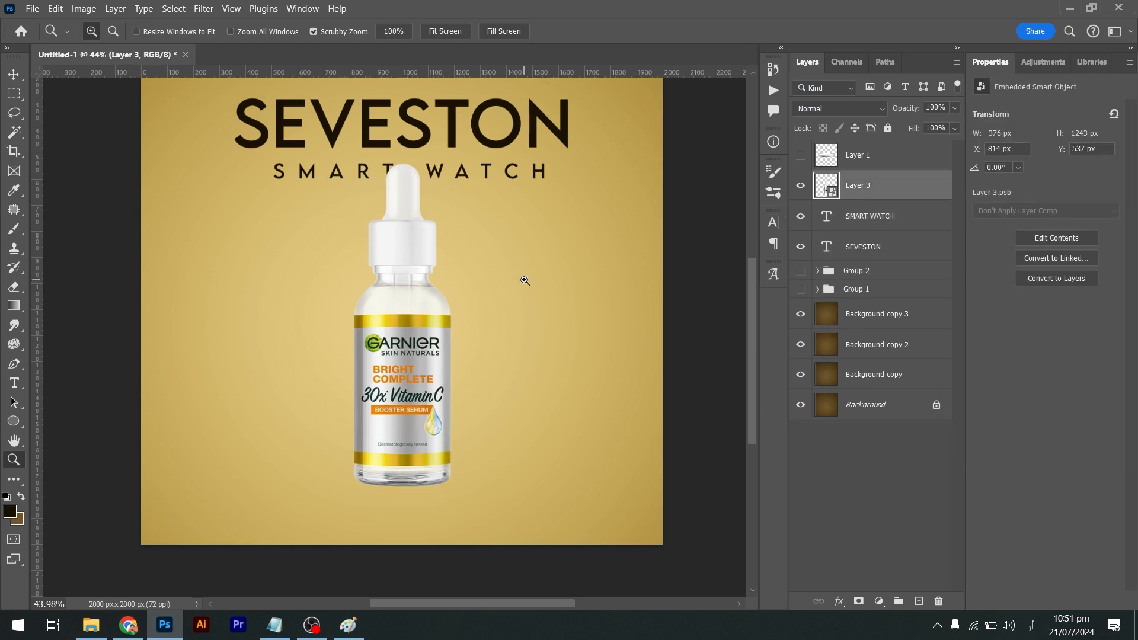
{"action": "key", "text": "v"}
{"action": "left_click_drag", "start_coordinate": [431, 358], "coordinate": [430, 373]}
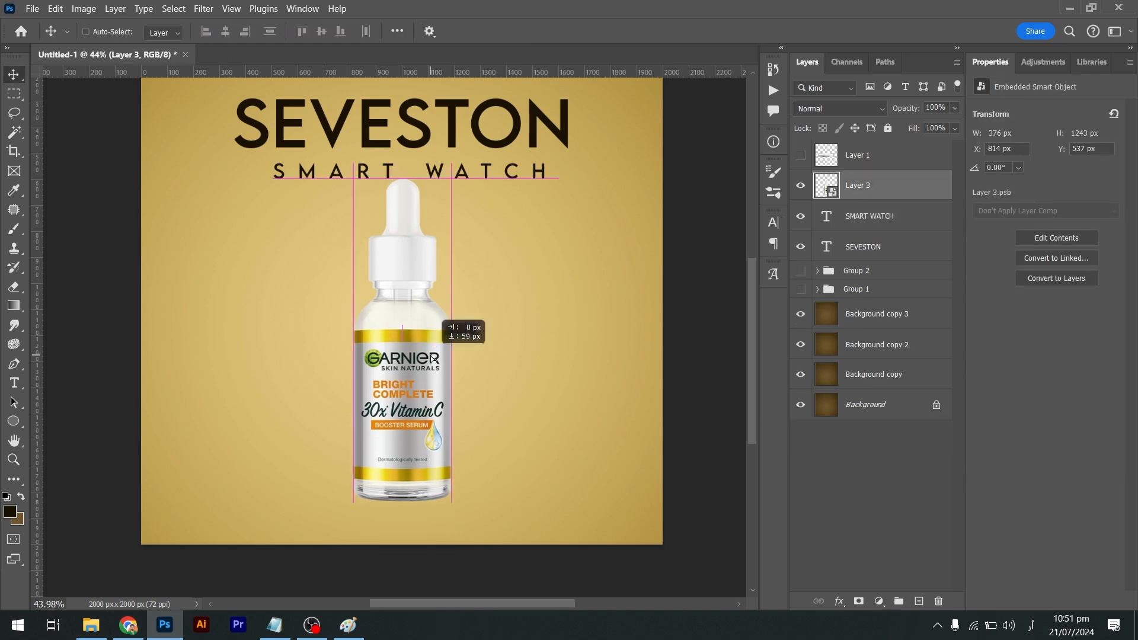
Draw a dark rectangle of about 374 x 566 px over the bottle's label with the Rectangle tool
{"action": "key", "text": "z"}
{"action": "left_click", "coordinate": [430, 368]}
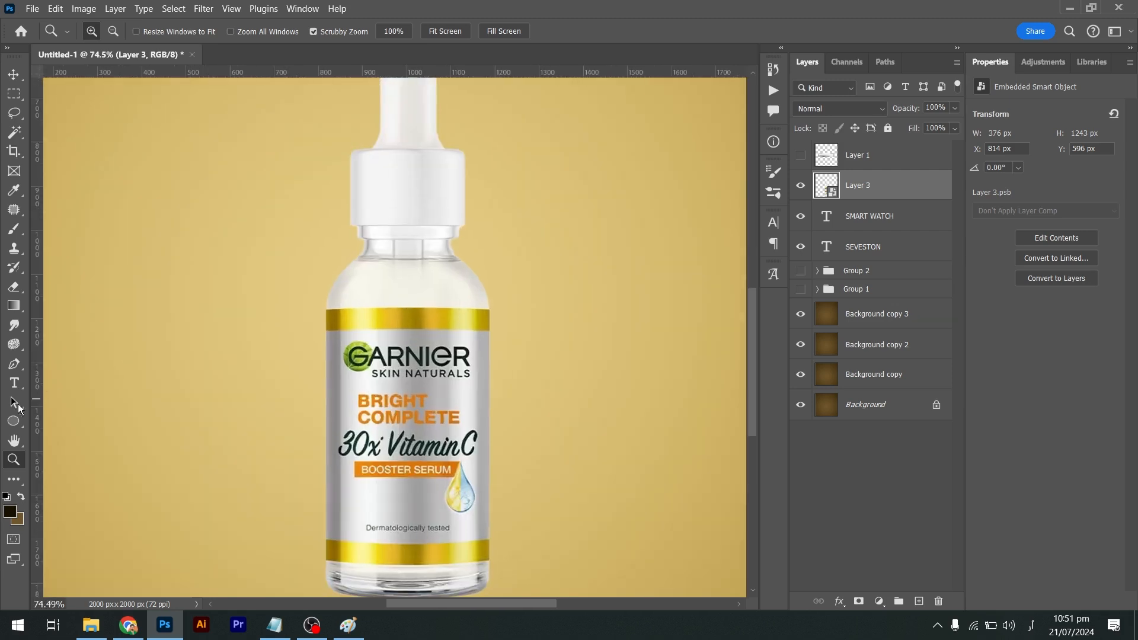
{"action": "left_click", "coordinate": [13, 422]}
{"action": "right_click", "coordinate": [13, 422]}
{"action": "left_click", "coordinate": [37, 422]}
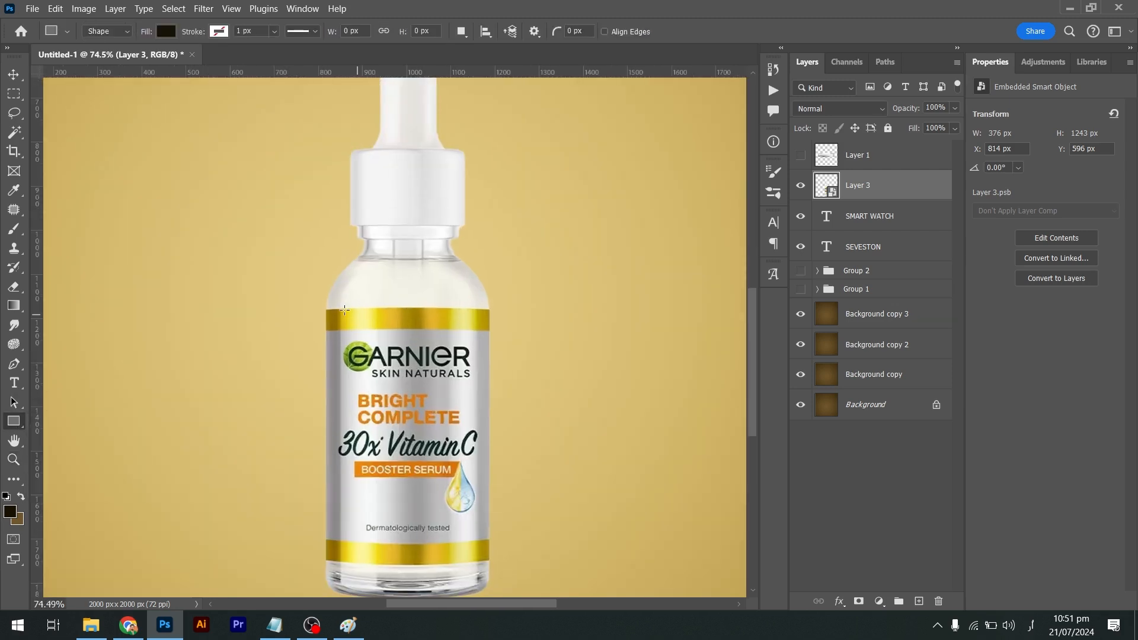
{"action": "left_click_drag", "start_coordinate": [324, 309], "coordinate": [490, 557]}
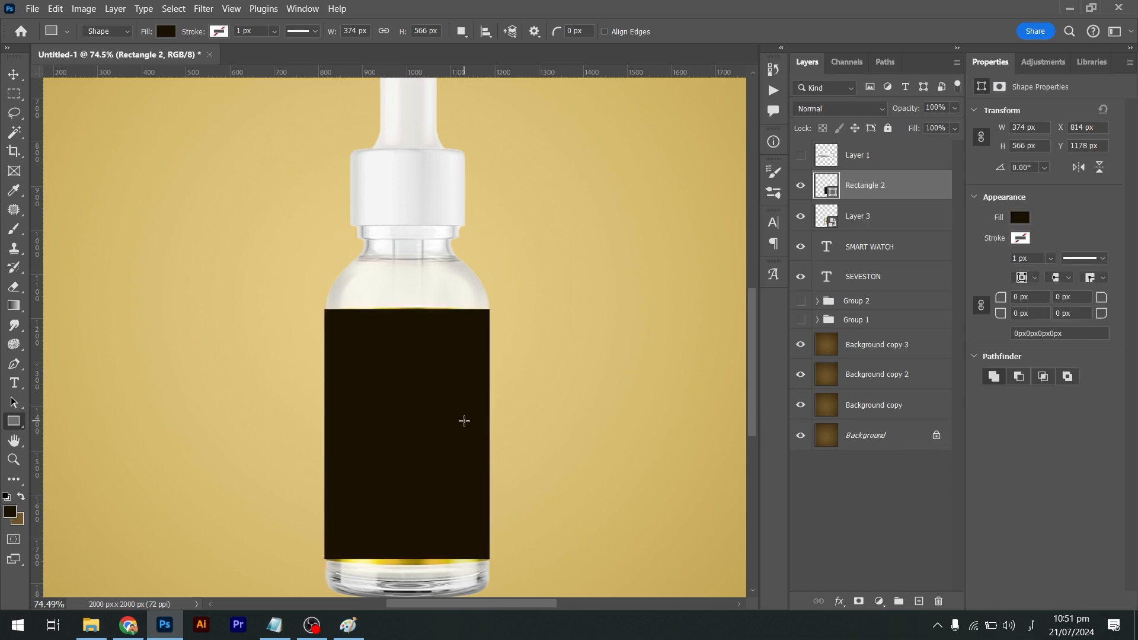
Convert the dark label rectangle's layer to a smart object
{"action": "key", "text": "v"}
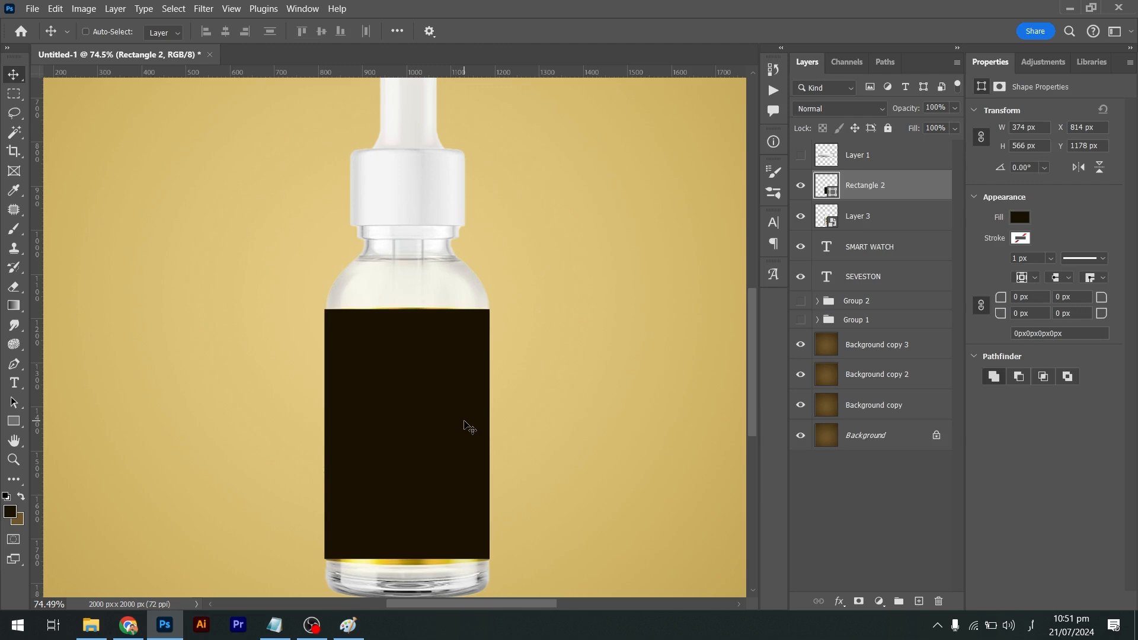
{"action": "right_click", "coordinate": [925, 195]}
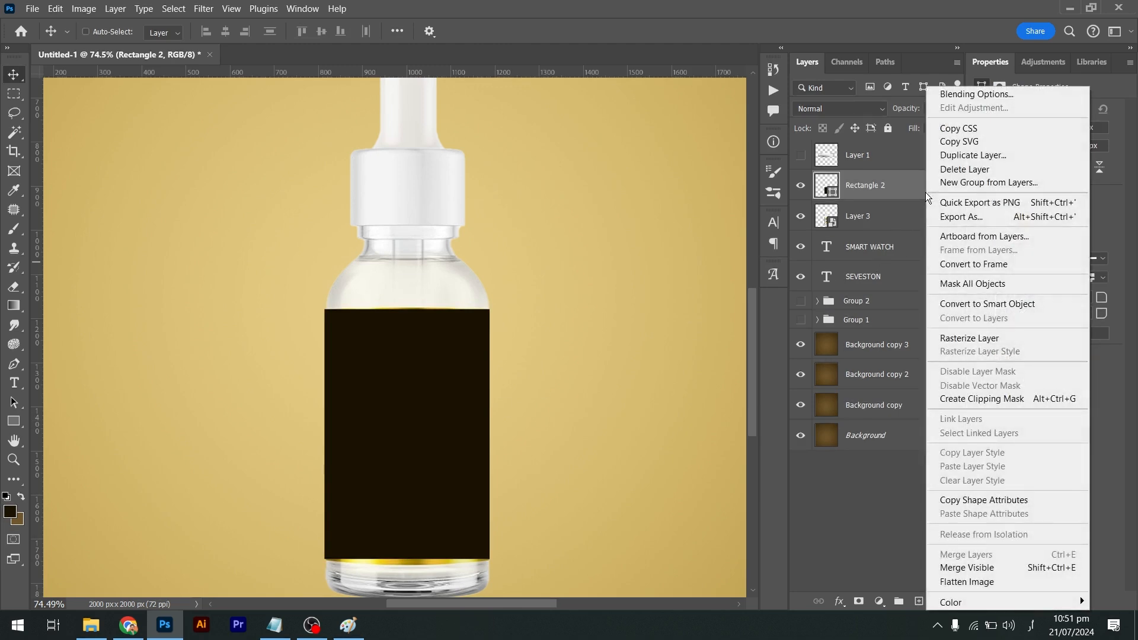
{"action": "left_click", "coordinate": [977, 307]}
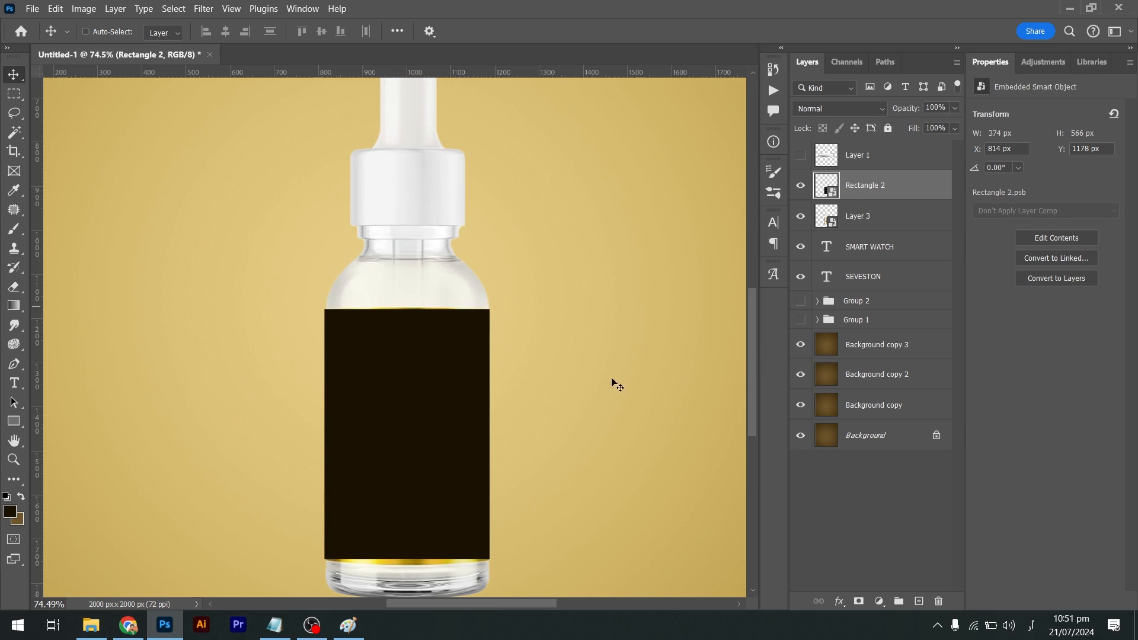
{"action": "scroll", "coordinate": [593, 385], "scroll_direction": "down", "scroll_amount": 2}
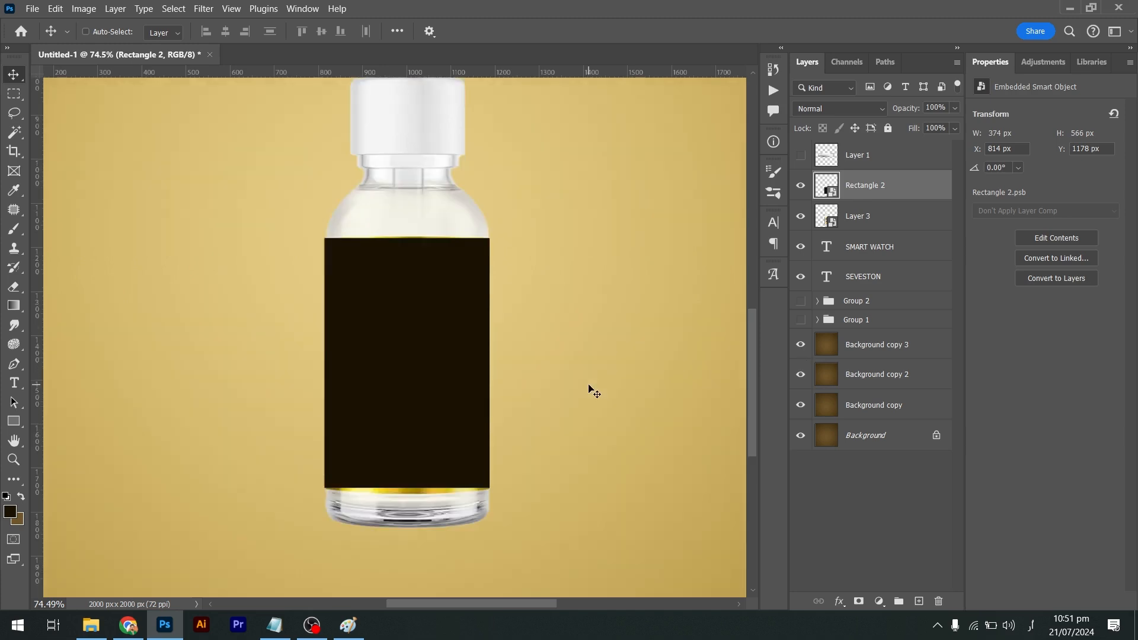
Warp the dark label rectangle so its upper and lower edges bow slightly downward to follow the bottle's curve
{"action": "key", "text": "ctrl+t"}
{"action": "right_click", "coordinate": [406, 413]}
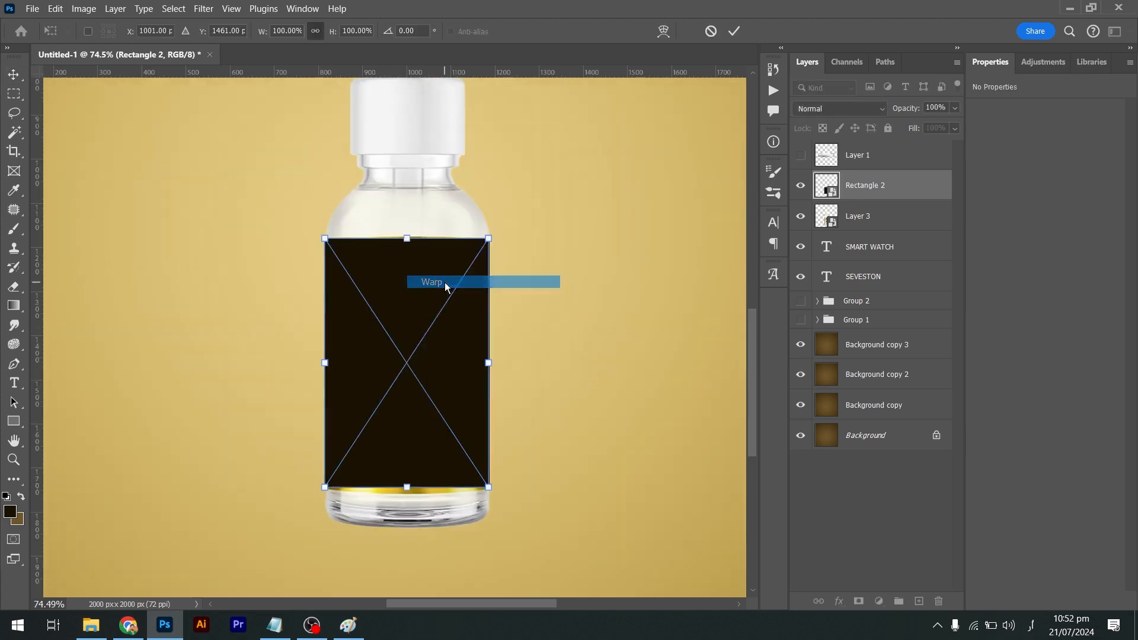
{"action": "left_click", "coordinate": [444, 282]}
{"action": "left_click_drag", "start_coordinate": [434, 499], "coordinate": [380, 497]}
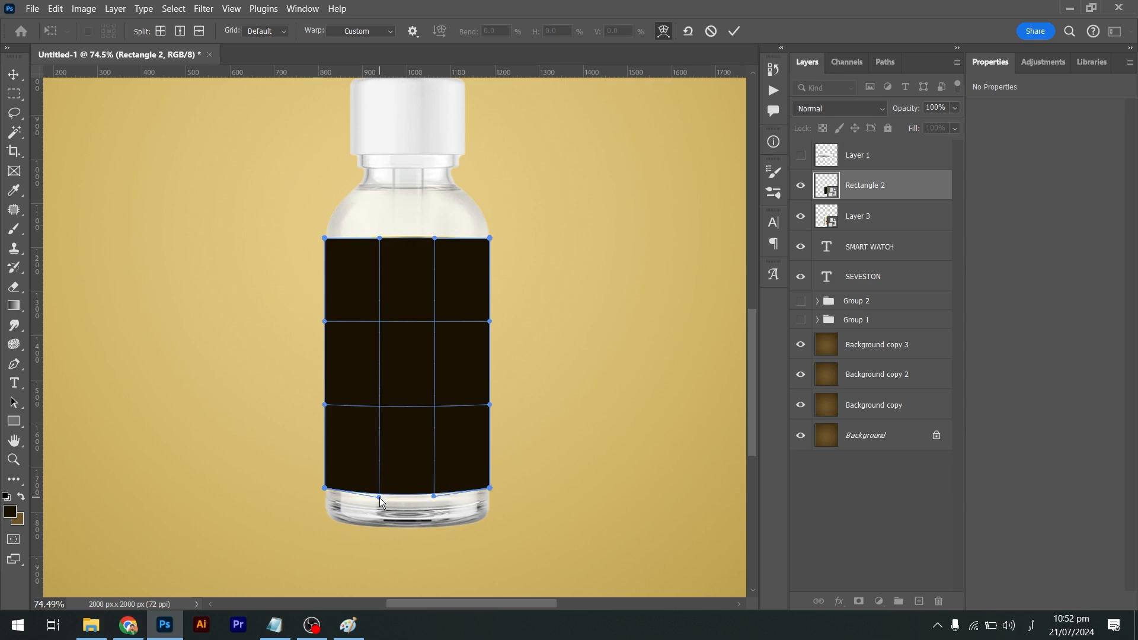
{"action": "left_click_drag", "start_coordinate": [379, 239], "coordinate": [379, 243]}
{"action": "left_click_drag", "start_coordinate": [434, 239], "coordinate": [434, 243]}
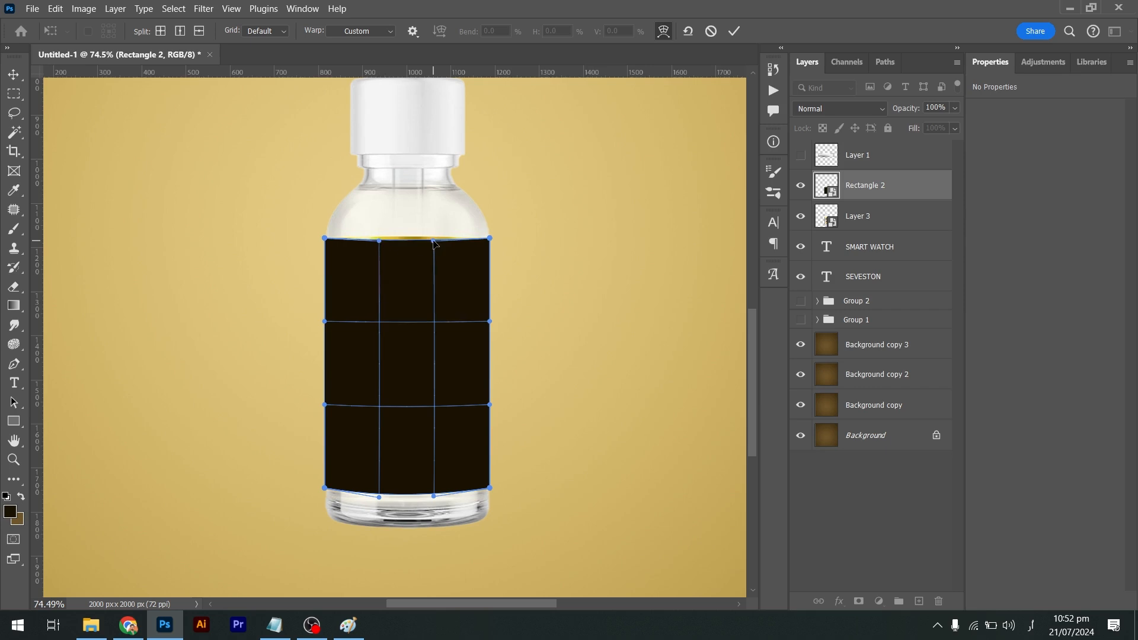
{"action": "key", "text": "Return"}
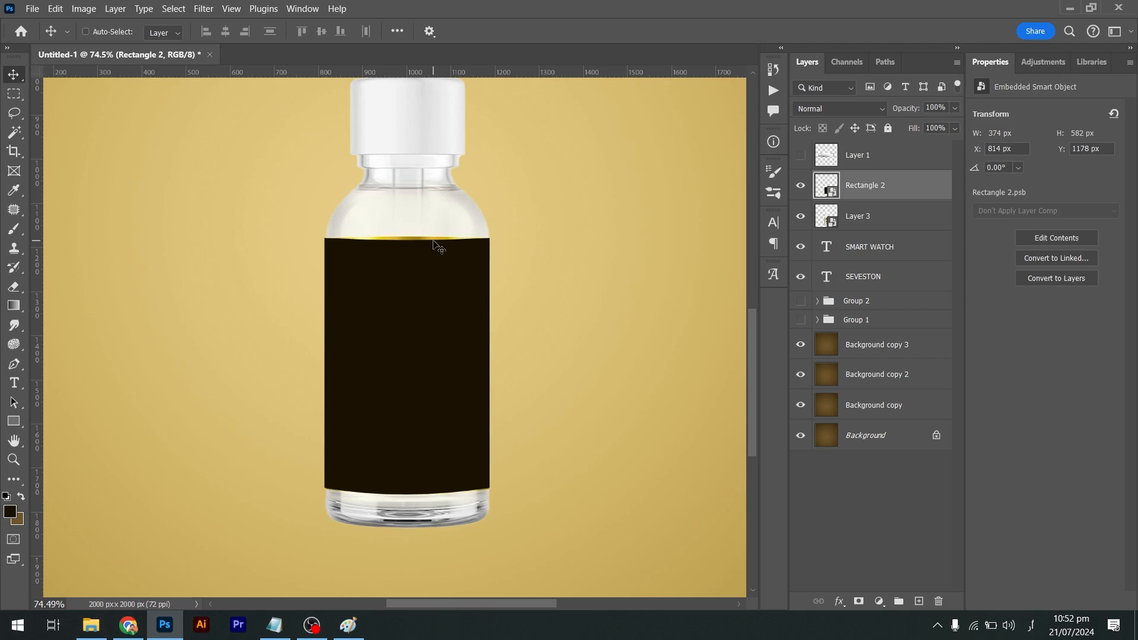
Rename the label layer as Smart Object and open its contents for editing
{"action": "double_click", "coordinate": [853, 186]}
{"action": "type", "text": "صمارت ۃبجعچت"}
{"action": "key", "text": "alt+shift"}
{"action": "key", "text": "ctrl+a"}
{"action": "type", "text": "O"}
{"action": "type", "text": "mart Object"}
{"action": "key", "text": "Return"}
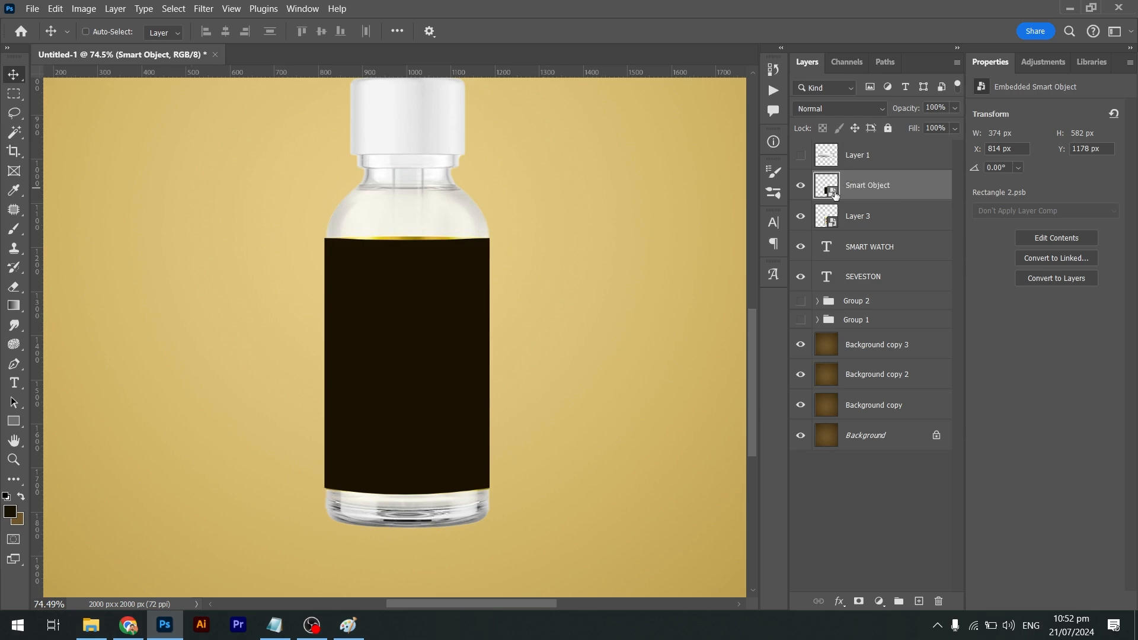
{"action": "double_click", "coordinate": [830, 191]}
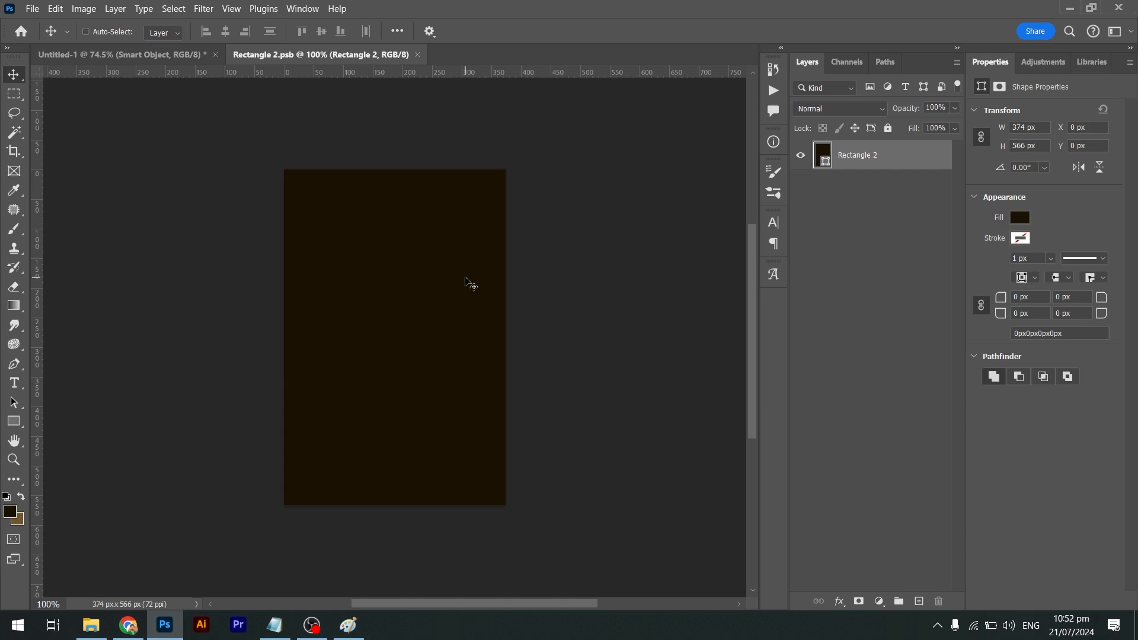
Switch to Chrome and search Google Images for "label design"
{"action": "key", "text": "alt+Tab"}
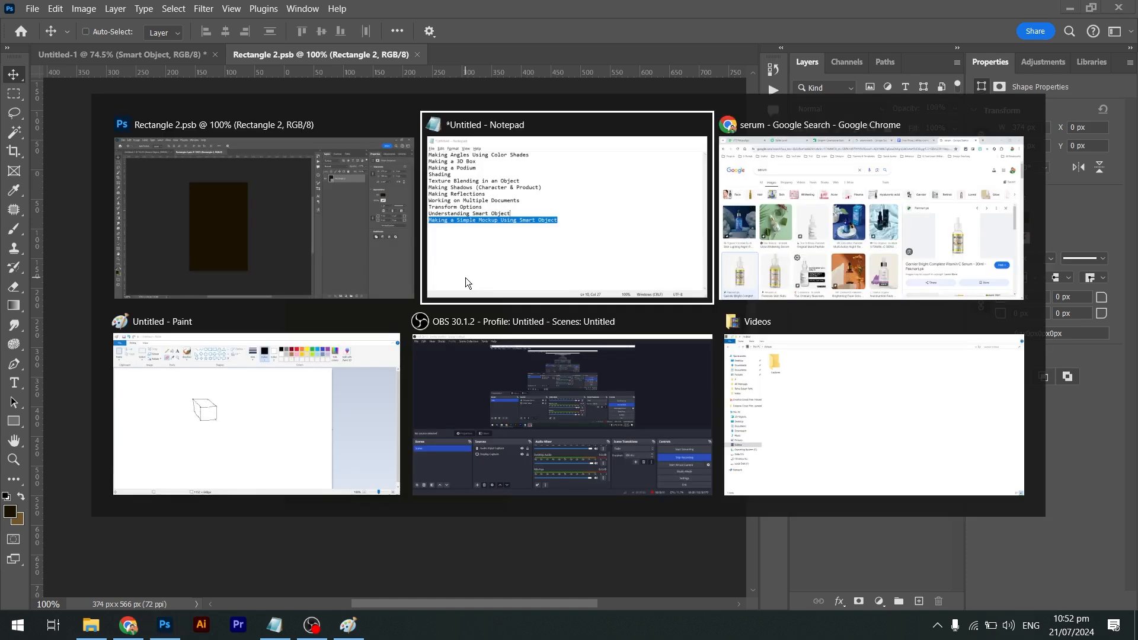
{"action": "key", "text": "alt+Tab"}
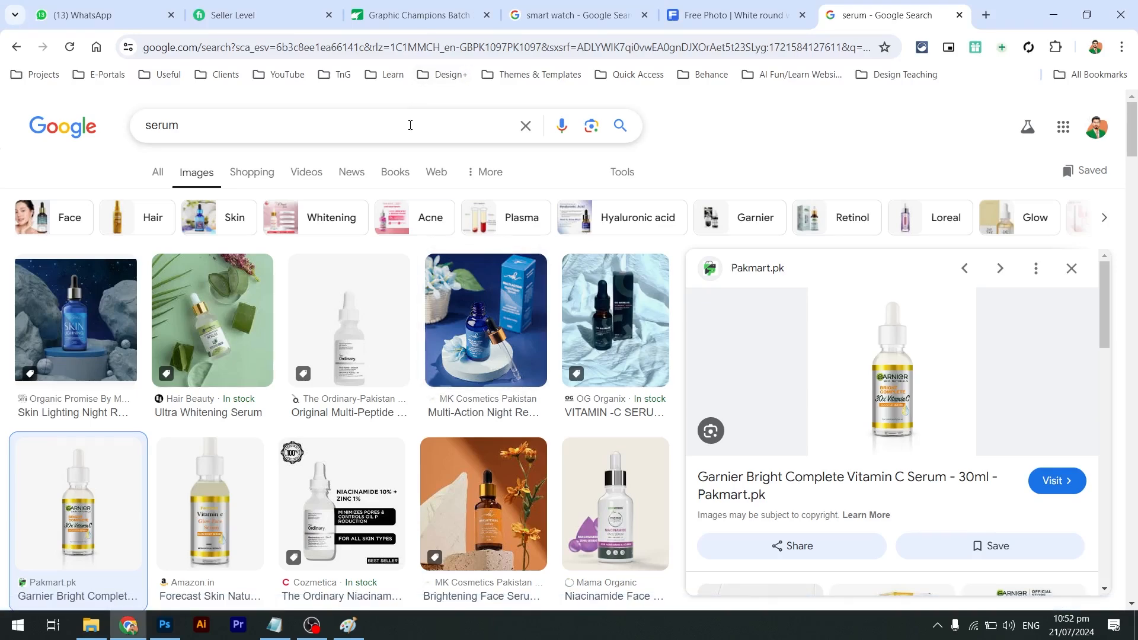
{"action": "left_click", "coordinate": [410, 125]}
{"action": "key", "text": "ctrl+a"}
{"action": "type", "text": "label design"}
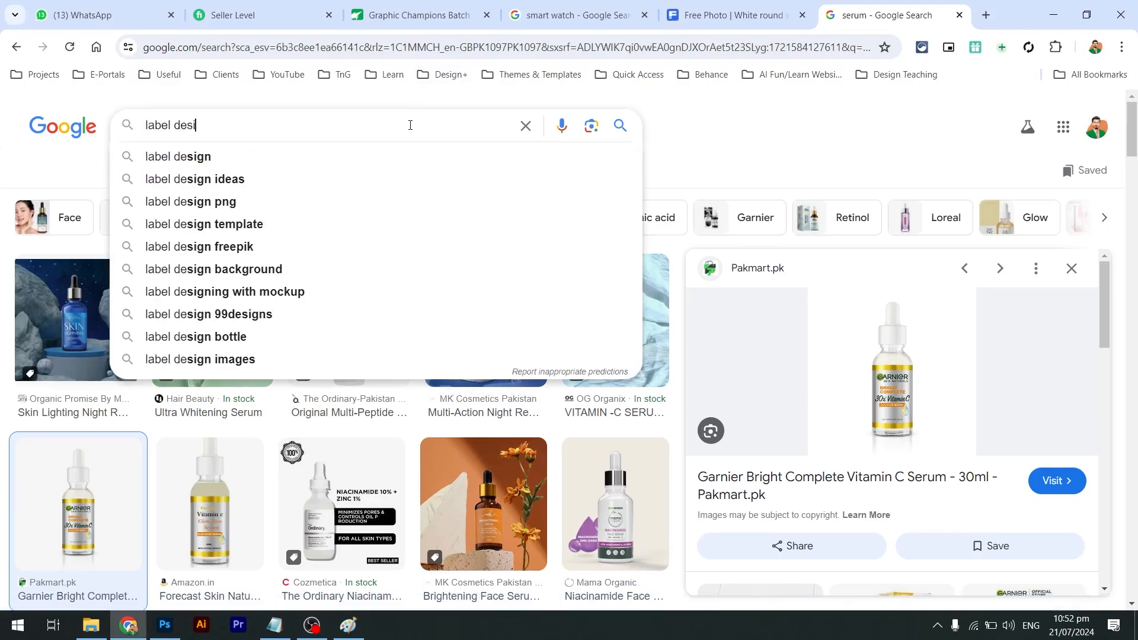
{"action": "key", "text": "Return"}
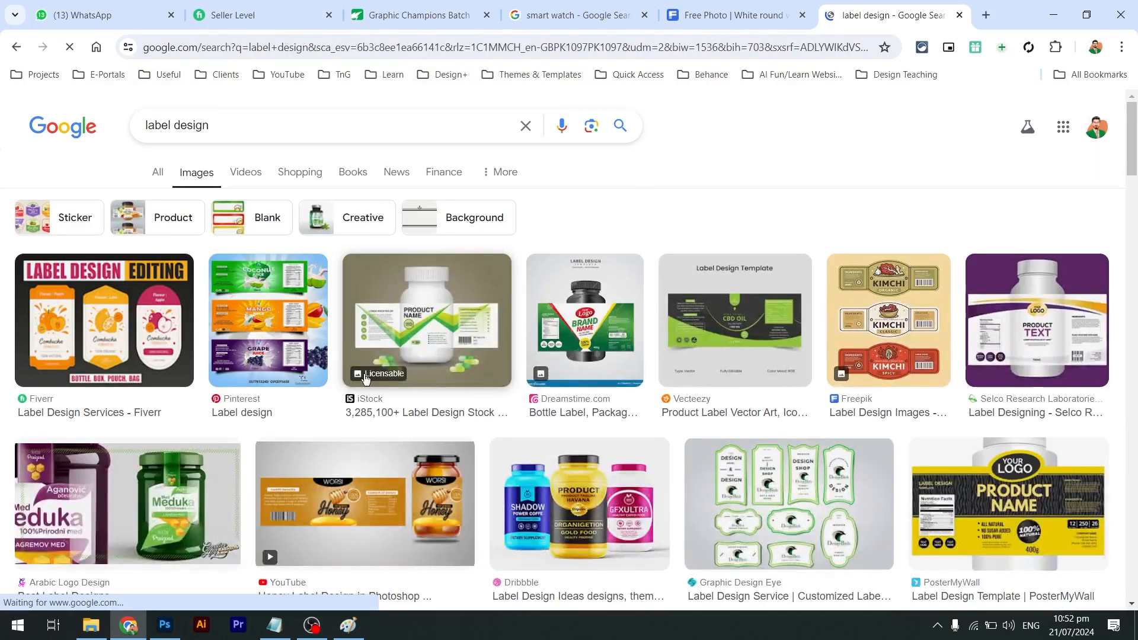
Find the Graphic Design Eye sheet of green-bordered labels in the results and open its full image in a new tab
{"action": "left_click", "coordinate": [629, 328]}
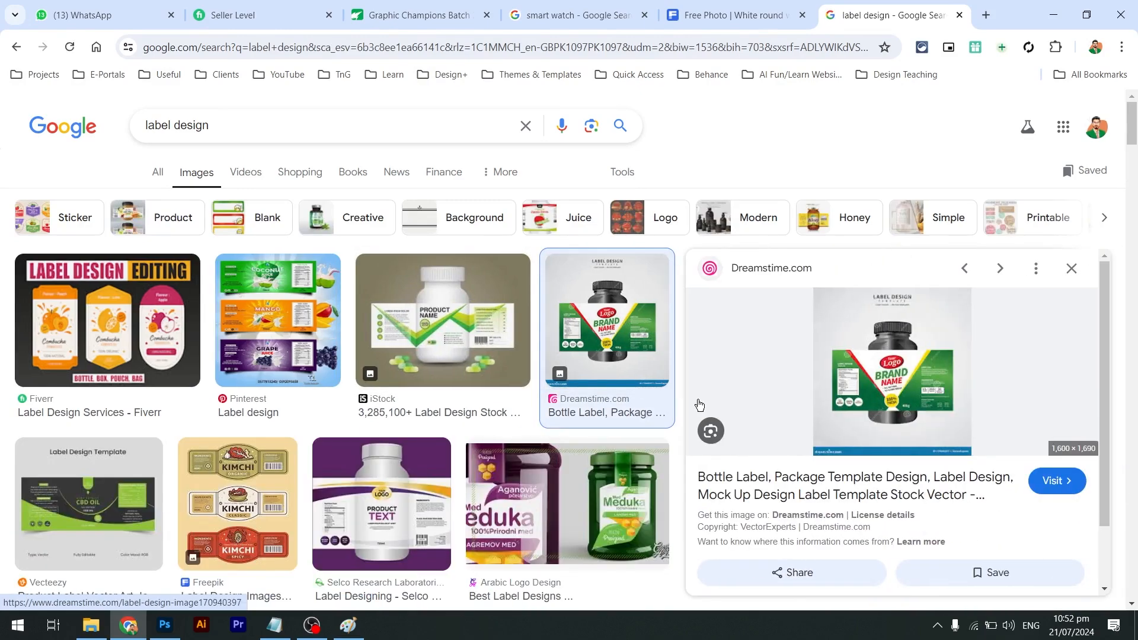
{"action": "scroll", "coordinate": [848, 439], "scroll_direction": "down", "scroll_amount": 5}
{"action": "scroll", "coordinate": [651, 417], "scroll_direction": "down", "scroll_amount": 5}
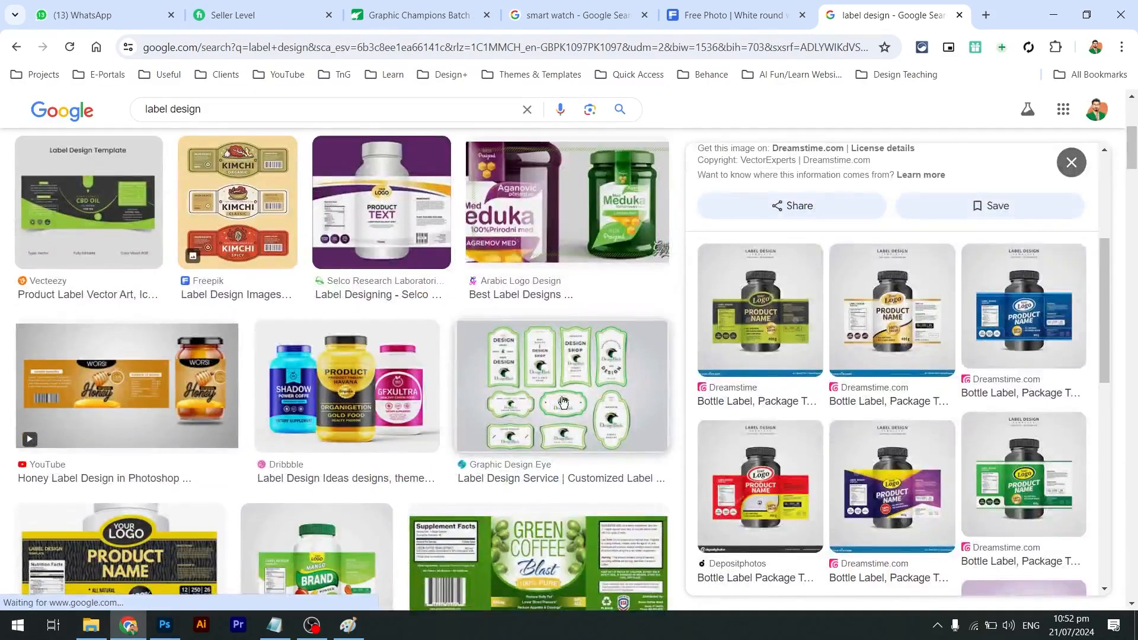
{"action": "left_click", "coordinate": [638, 411]}
{"action": "right_click", "coordinate": [846, 277]}
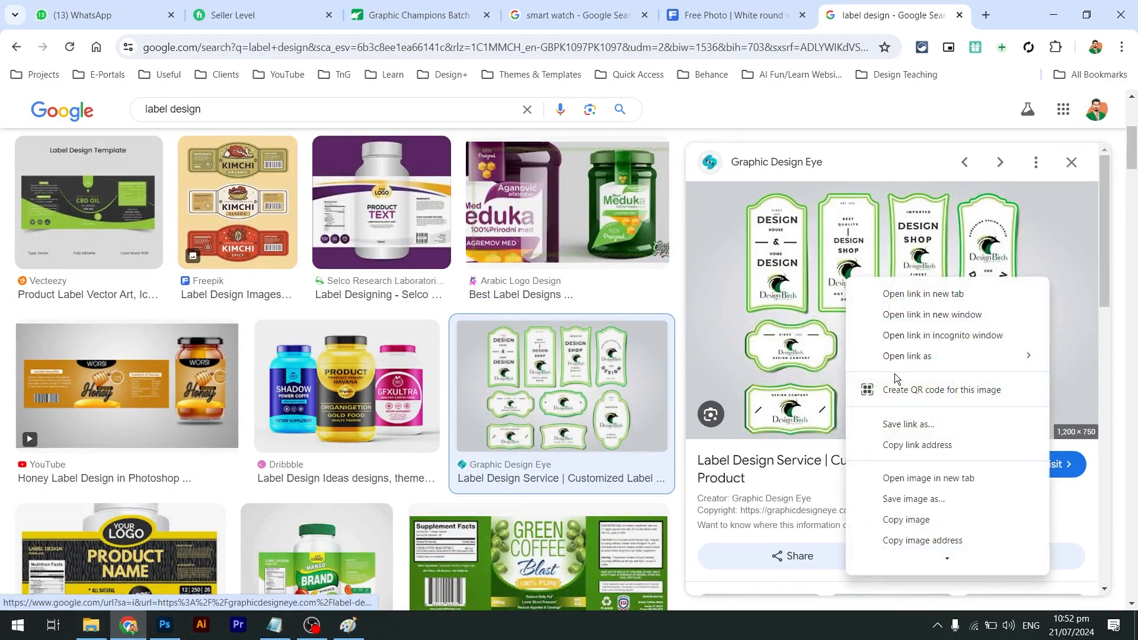
{"action": "left_click", "coordinate": [917, 476]}
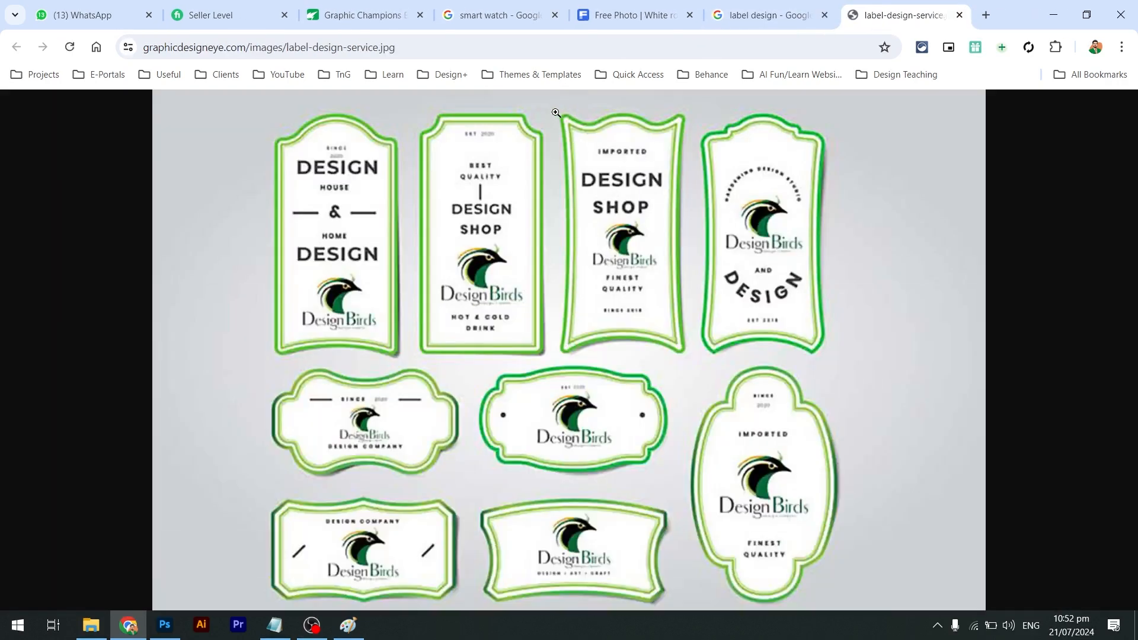
Capture the IMPORTED DESIGN SHOP label as a screenshot and paste it into the Rectangle 2.psb document in Photoshop
{"action": "key", "text": "super+shift+s"}
{"action": "left_click_drag", "start_coordinate": [555, 110], "coordinate": [691, 360]}
{"action": "key", "text": "alt+Tab"}
{"action": "key", "text": "ctrl+v"}
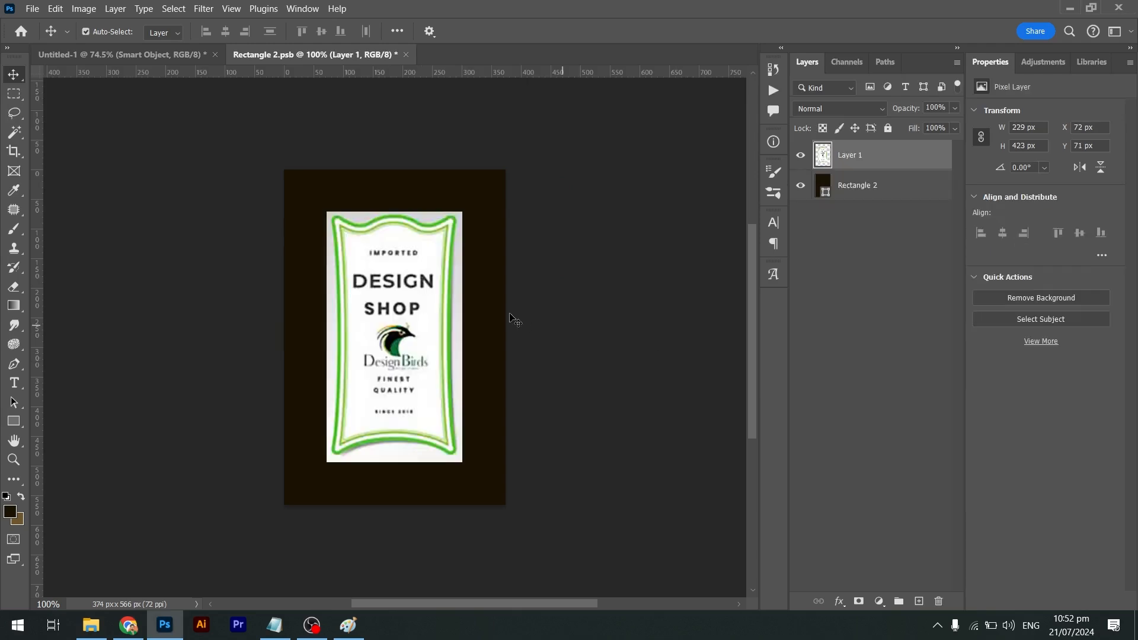
Stretch the pasted label to about 375 x 570 px so it covers the whole canvas
{"action": "key", "text": "ctrl+t"}
{"action": "left_click_drag", "start_coordinate": [463, 211], "coordinate": [495, 165]}
{"action": "left_click_drag", "start_coordinate": [494, 340], "coordinate": [510, 340]}
{"action": "key", "text": "Return"}
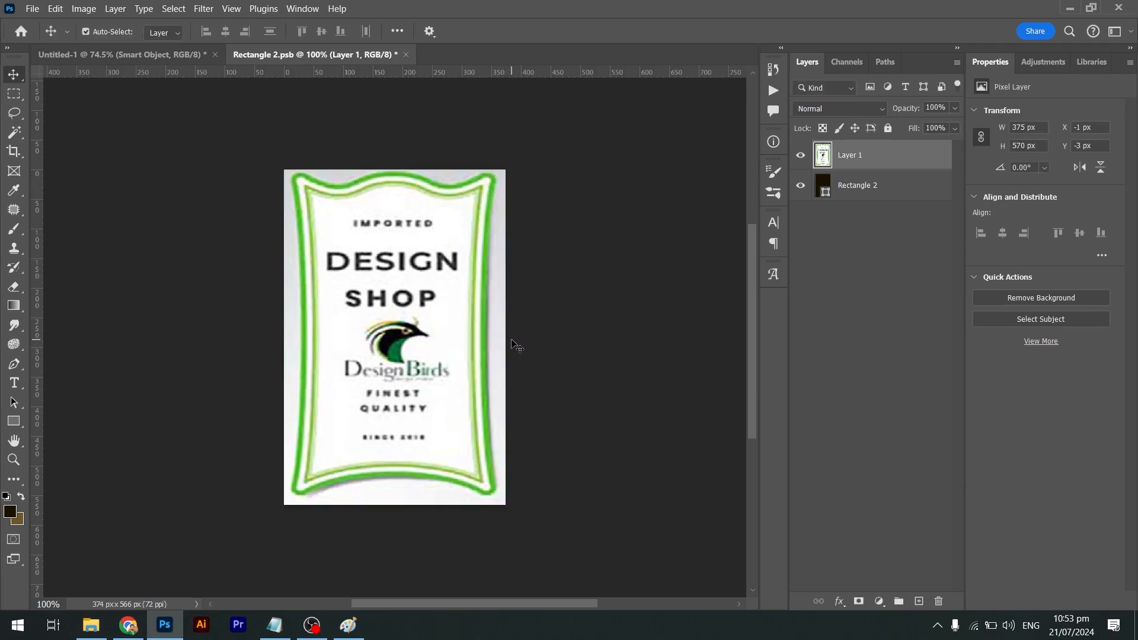
Save the smart object's contents and close the Rectangle 2.psb document to update the bottle's label
{"action": "key", "text": "ctrl+s"}
{"action": "left_click", "coordinate": [32, 9]}
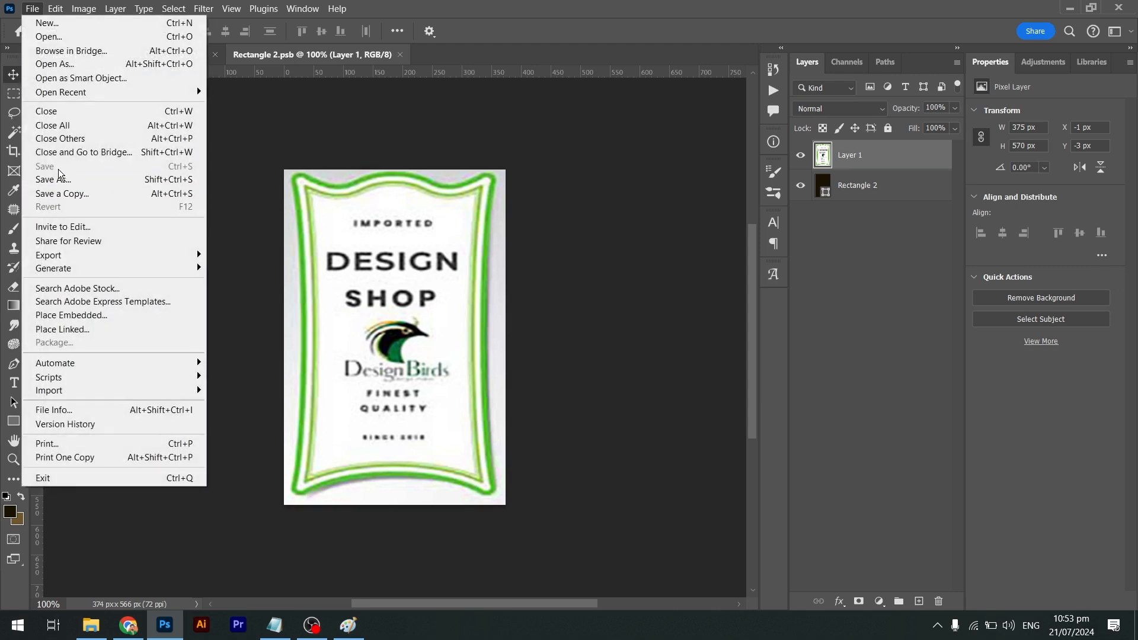
{"action": "left_click", "coordinate": [257, 231]}
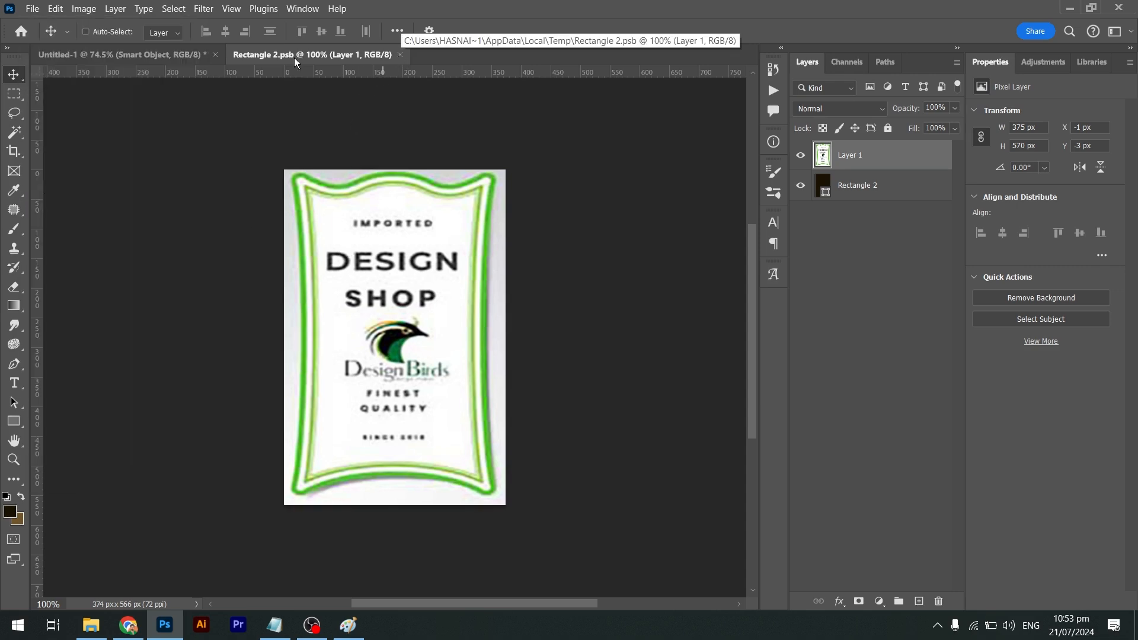
{"action": "left_click", "coordinate": [400, 54]}
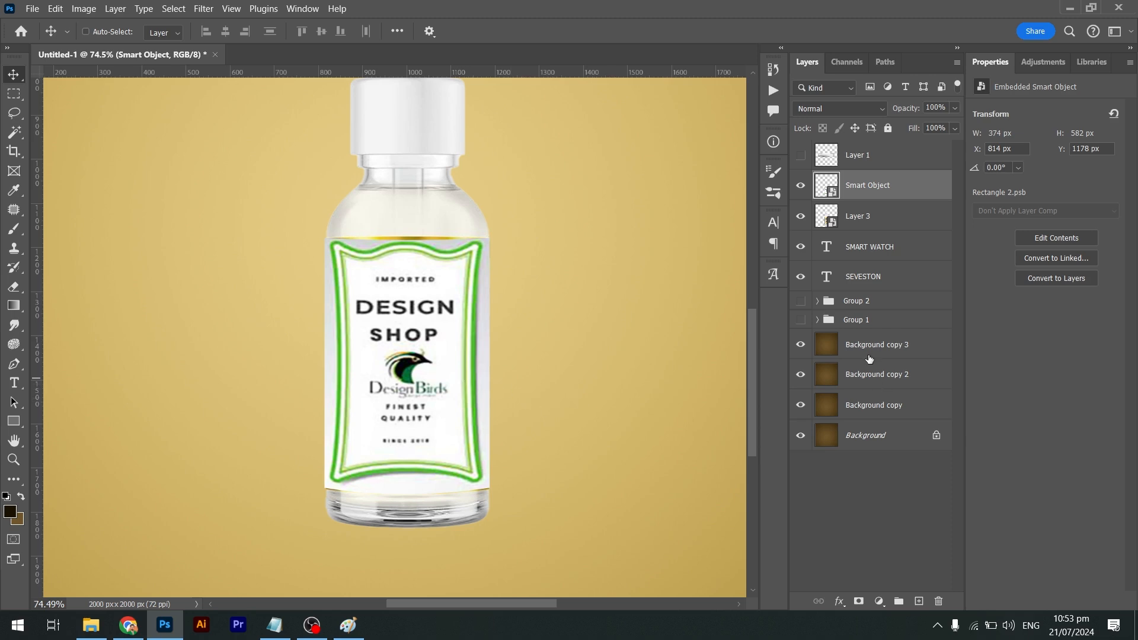
Add a new layer above the Smart Object layer and reduce the brush size to 175 px
{"action": "key", "text": "ctrl+shift+n"}
{"action": "key", "text": "Return"}
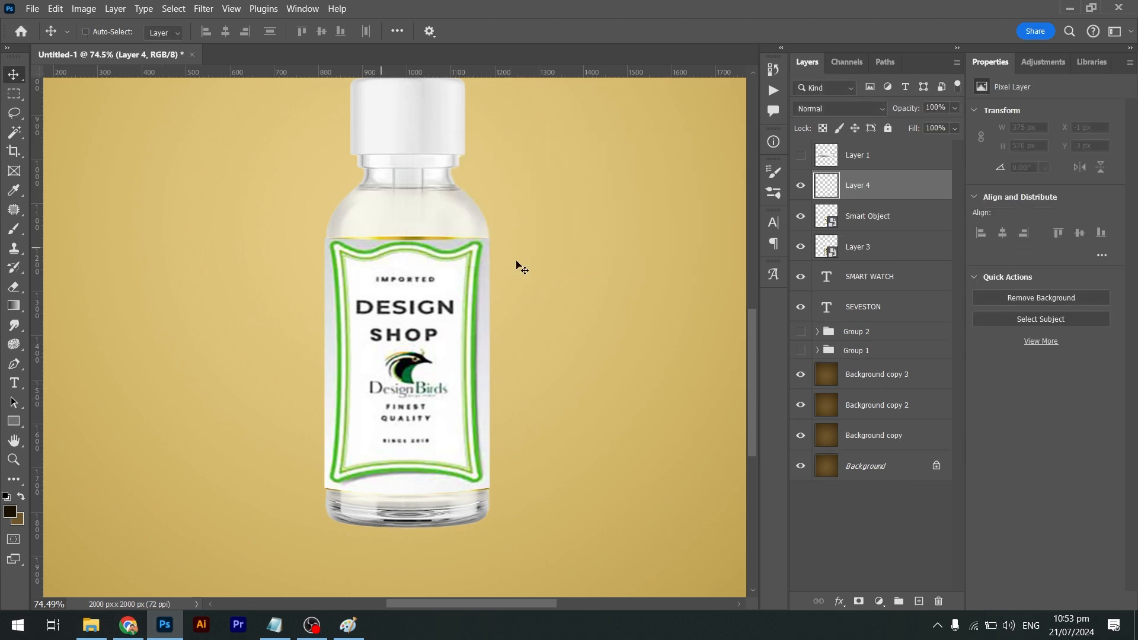
{"action": "key", "text": "b"}
{"action": "key", "text": "bracketleft"}
{"action": "key", "text": "bracketleft"}
{"action": "key", "text": "bracketleft"}
{"action": "key", "text": "bracketleft"}
{"action": "key", "text": "bracketleft"}
{"action": "key", "text": "bracketleft"}
{"action": "key", "text": "bracketleft"}
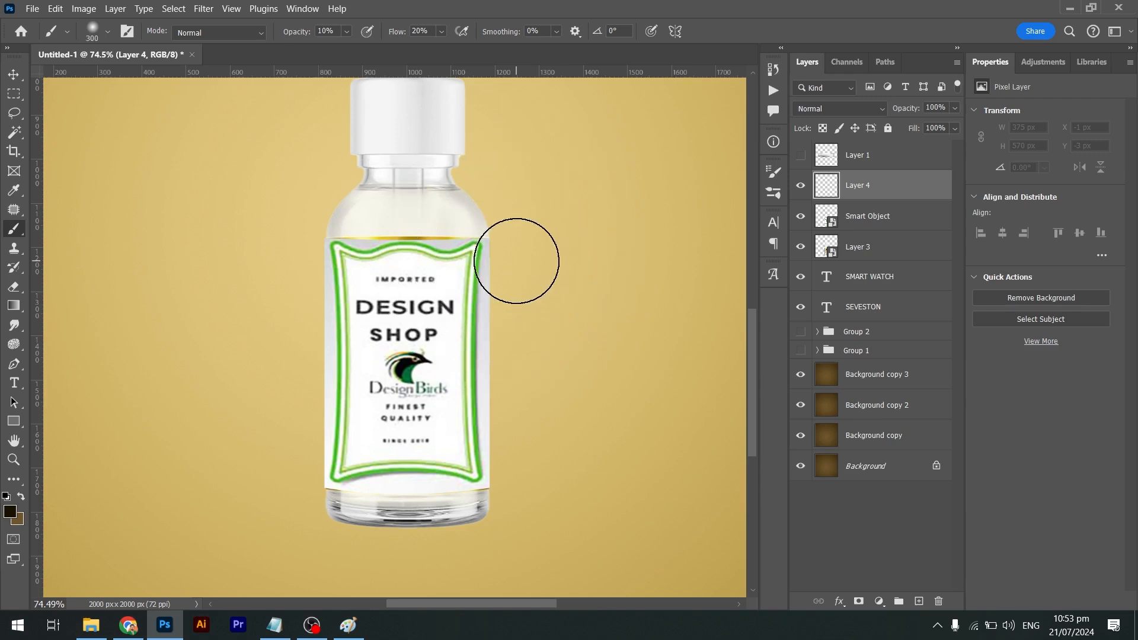
Sample the gray at the label's edge and darken the foreground color to #676767
{"action": "key", "text": "i"}
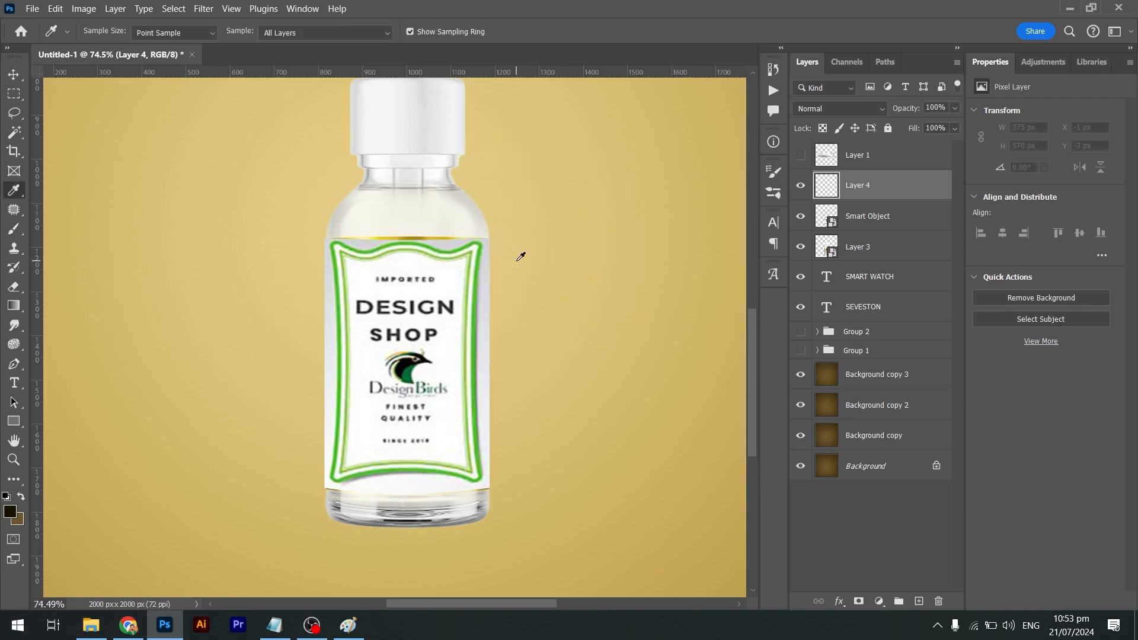
{"action": "left_click", "coordinate": [485, 262]}
{"action": "left_click", "coordinate": [10, 512]}
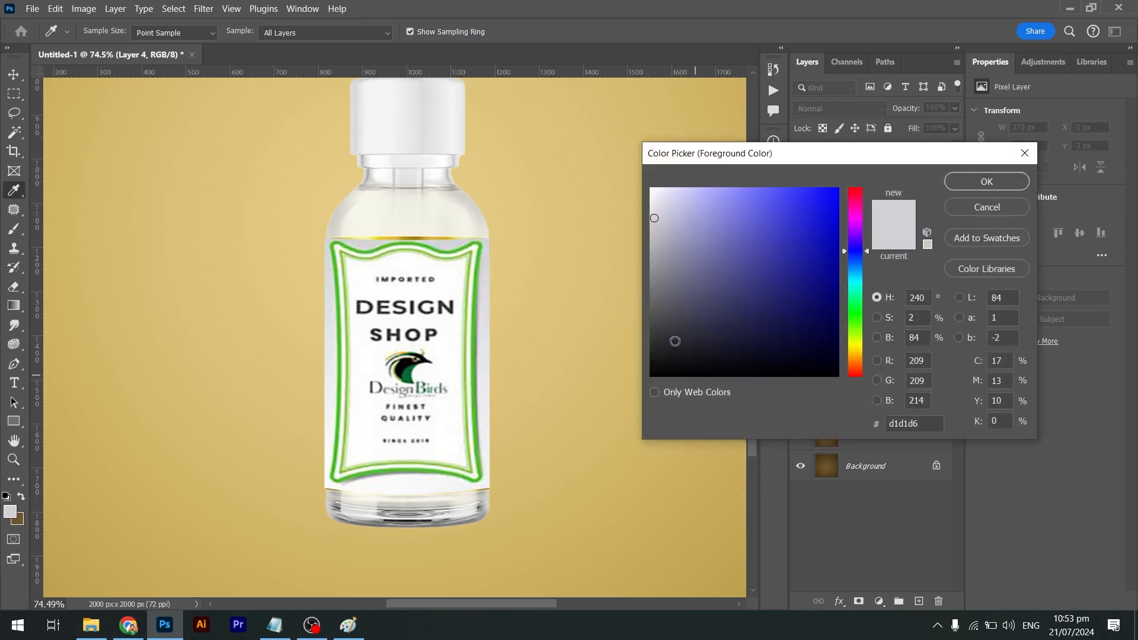
{"action": "left_click_drag", "start_coordinate": [673, 335], "coordinate": [623, 295]}
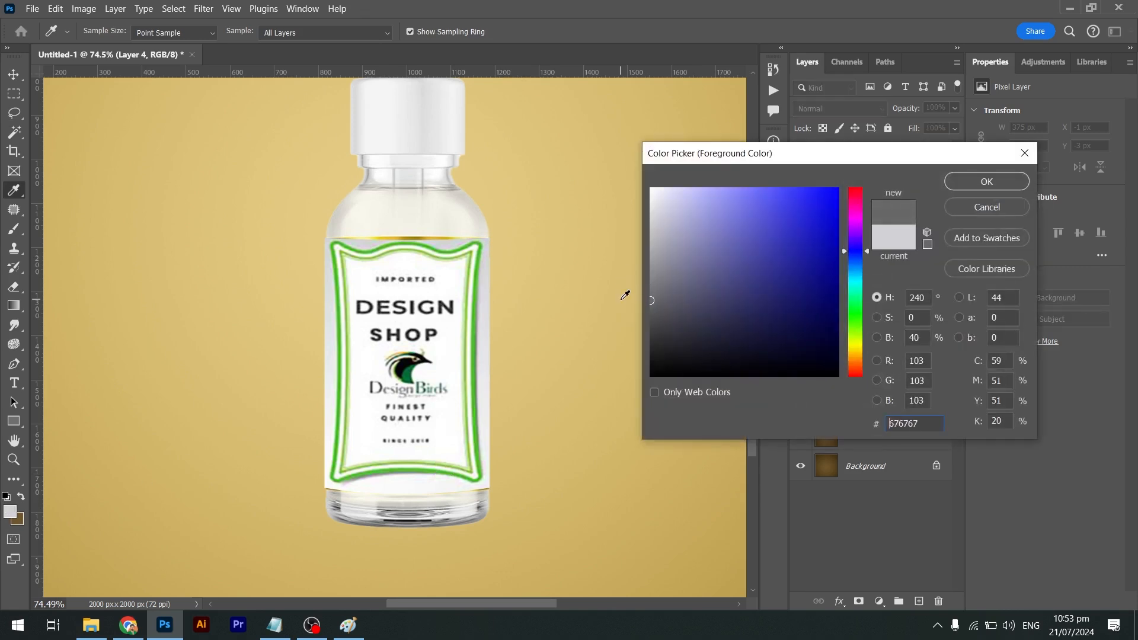
{"action": "key", "text": "Return"}
Paint soft gray shading down both sides of the bottle, first at 10% and again at 20% brush opacity
{"action": "key", "text": "b"}
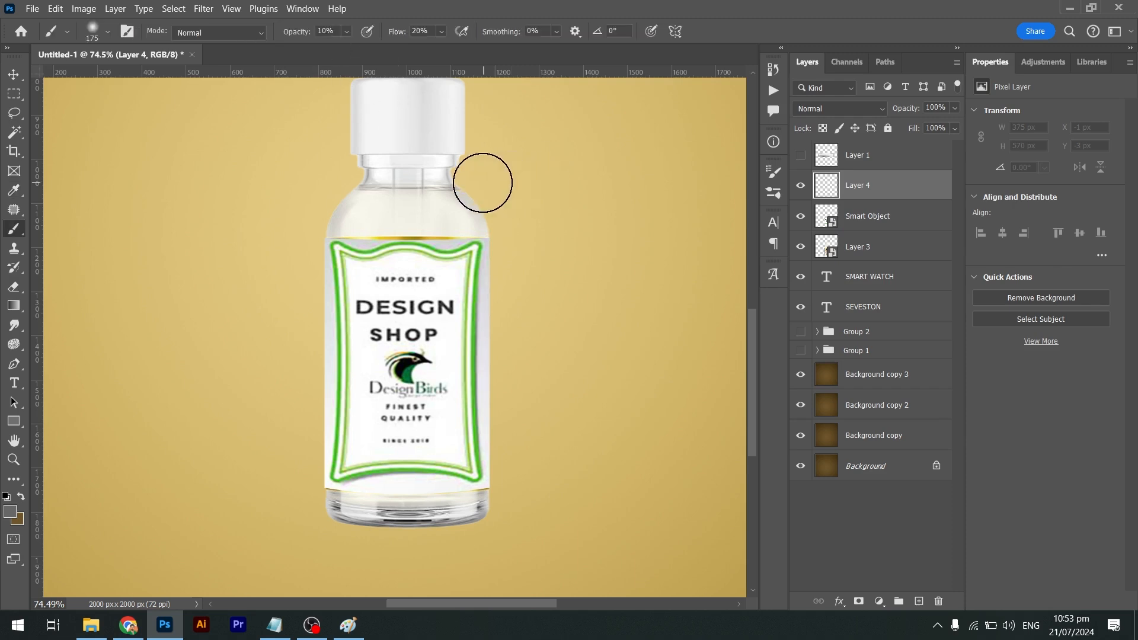
{"action": "mouse_move", "coordinate": [482, 183]}
{"action": "left_mouse_down"}
{"action": "mouse_move", "coordinate": [482, 482]}
{"action": "mouse_move", "coordinate": [462, 528]}
{"action": "mouse_move", "coordinate": [478, 546]}
{"action": "mouse_move", "coordinate": [479, 203]}
{"action": "mouse_move", "coordinate": [480, 475]}
{"action": "mouse_move", "coordinate": [480, 267]}
{"action": "mouse_move", "coordinate": [460, 554]}
{"action": "mouse_move", "coordinate": [488, 261]}
{"action": "mouse_move", "coordinate": [515, 450]}
{"action": "mouse_move", "coordinate": [482, 414]}
{"action": "mouse_move", "coordinate": [454, 464]}
{"action": "mouse_move", "coordinate": [480, 360]}
{"action": "mouse_move", "coordinate": [488, 240]}
{"action": "mouse_move", "coordinate": [537, 543]}
{"action": "mouse_move", "coordinate": [317, 325]}
{"action": "mouse_move", "coordinate": [304, 144]}
{"action": "mouse_move", "coordinate": [308, 279]}
{"action": "mouse_move", "coordinate": [358, 599]}
{"action": "mouse_move", "coordinate": [353, 584]}
{"action": "left_mouse_up"}
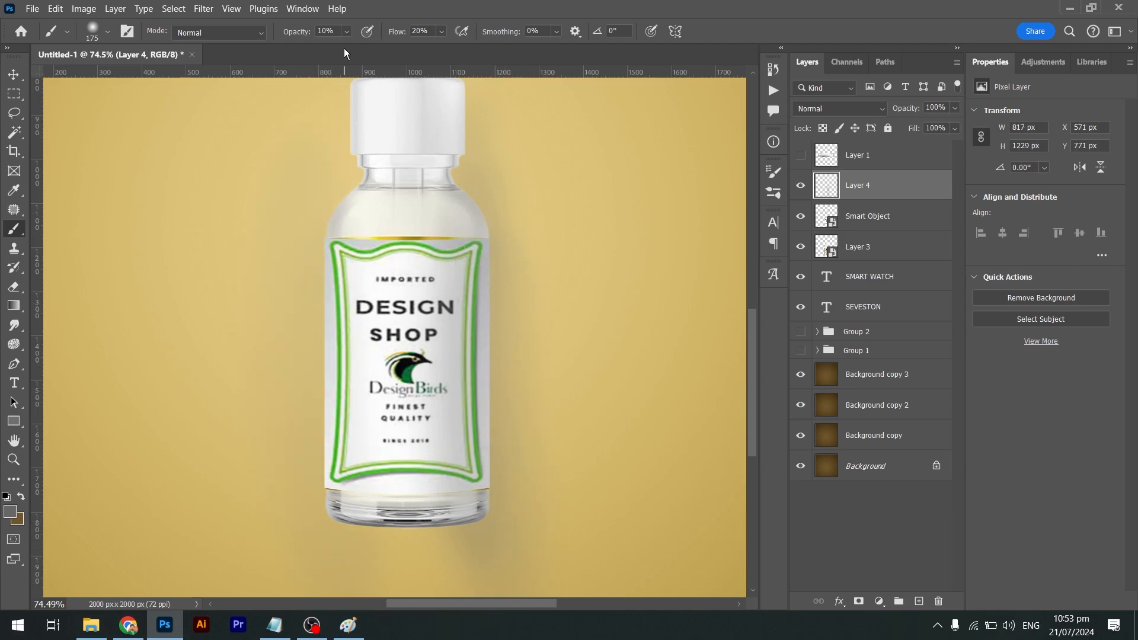
{"action": "double_click", "coordinate": [332, 28]}
{"action": "type", "text": "20"}
{"action": "mouse_move", "coordinate": [313, 229]}
{"action": "left_mouse_down"}
{"action": "mouse_move", "coordinate": [326, 572]}
{"action": "mouse_move", "coordinate": [308, 147]}
{"action": "mouse_move", "coordinate": [316, 503]}
{"action": "mouse_move", "coordinate": [326, 152]}
{"action": "mouse_move", "coordinate": [330, 526]}
{"action": "mouse_move", "coordinate": [368, 112]}
{"action": "mouse_move", "coordinate": [367, 531]}
{"action": "mouse_move", "coordinate": [377, 288]}
{"action": "mouse_move", "coordinate": [313, 564]}
{"action": "mouse_move", "coordinate": [320, 595]}
{"action": "left_mouse_up"}
{"action": "mouse_move", "coordinate": [554, 287]}
{"action": "left_mouse_down"}
{"action": "mouse_move", "coordinate": [490, 429]}
{"action": "mouse_move", "coordinate": [500, 473]}
{"action": "mouse_move", "coordinate": [503, 309]}
{"action": "mouse_move", "coordinate": [517, 509]}
{"action": "mouse_move", "coordinate": [490, 371]}
{"action": "mouse_move", "coordinate": [495, 546]}
{"action": "left_mouse_up"}
Deepen the shading along both label edges with a 125 px brush at 30% opacity
{"action": "left_click", "coordinate": [290, 30]}
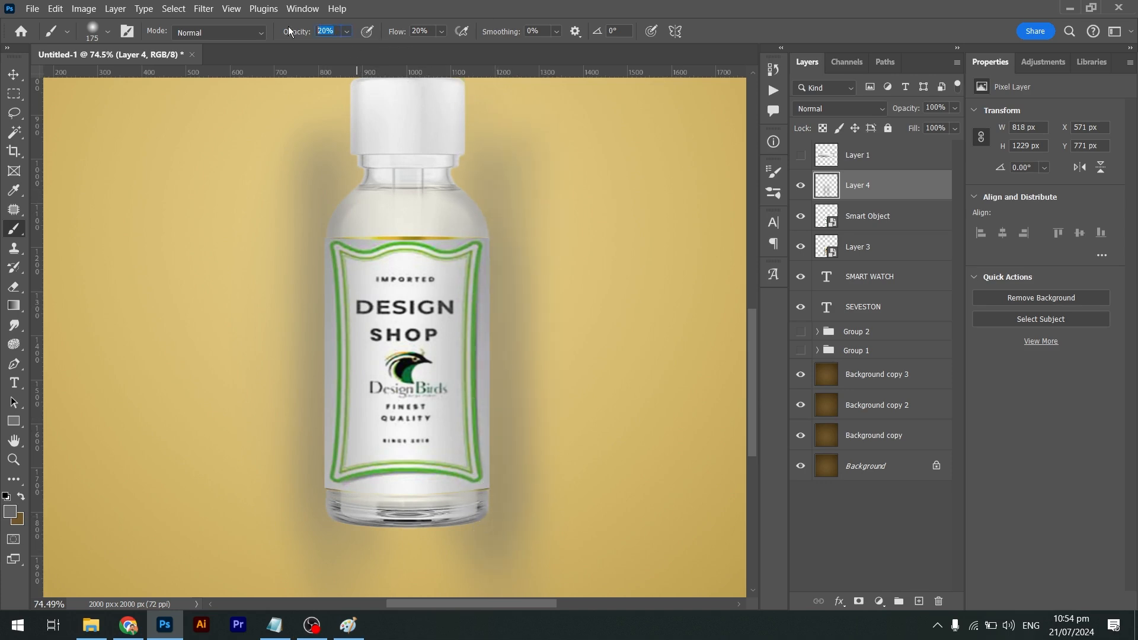
{"action": "type", "text": "30"}
{"action": "key", "text": "Return"}
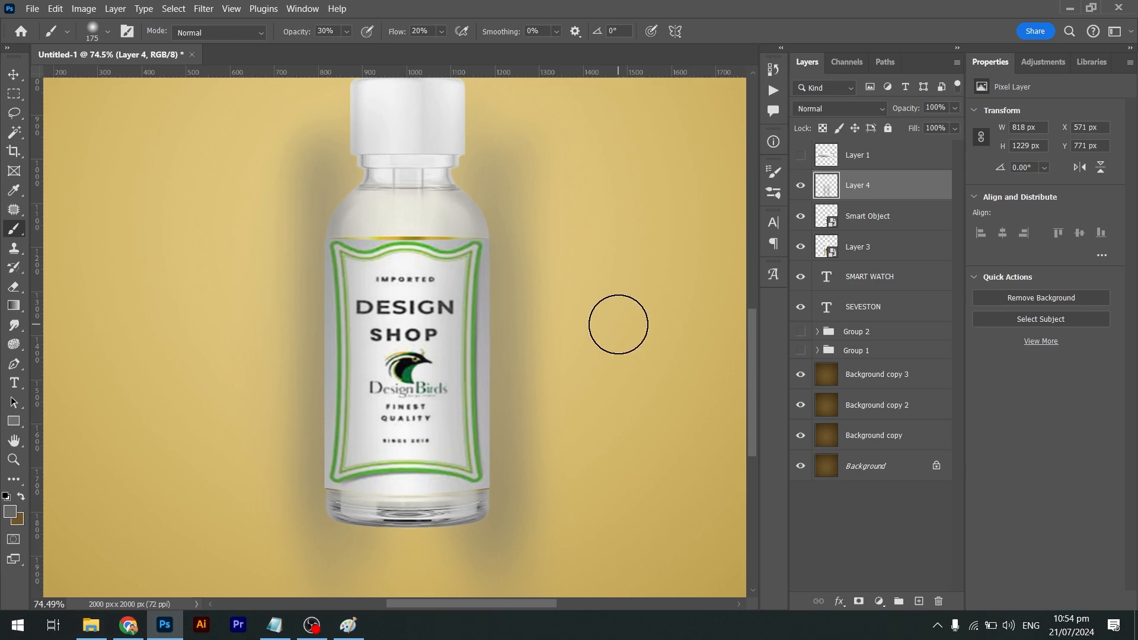
{"action": "key", "text": "bracketleft"}
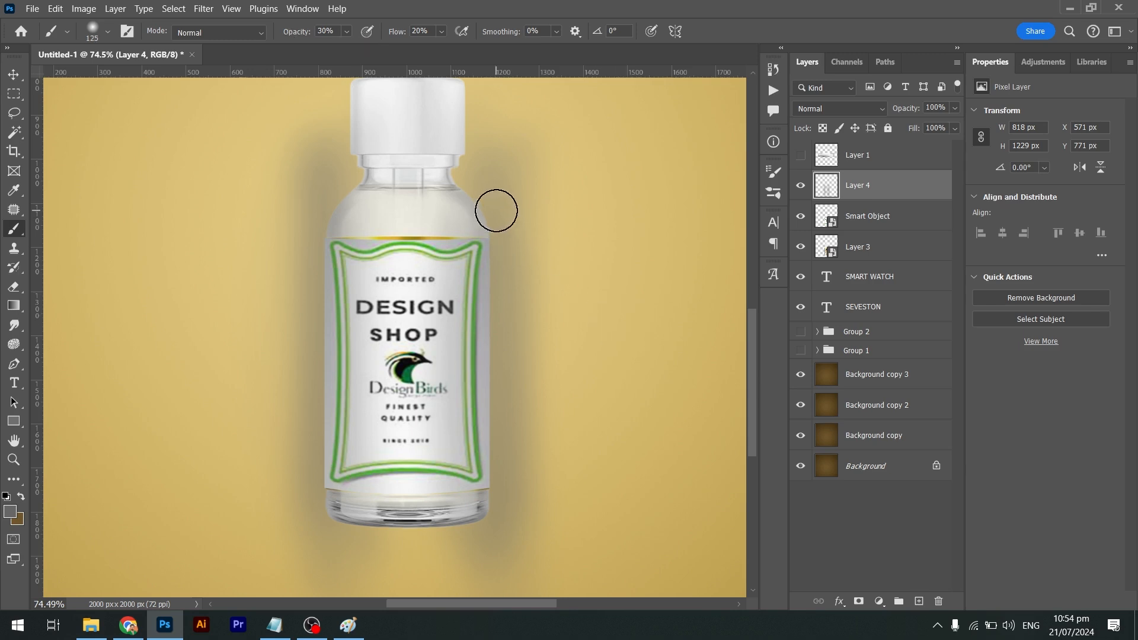
{"action": "key", "text": "bracketleft"}
{"action": "mouse_move", "coordinate": [502, 549]}
{"action": "left_mouse_down"}
{"action": "mouse_move", "coordinate": [517, 452]}
{"action": "mouse_move", "coordinate": [504, 214]}
{"action": "mouse_move", "coordinate": [506, 531]}
{"action": "left_mouse_up"}
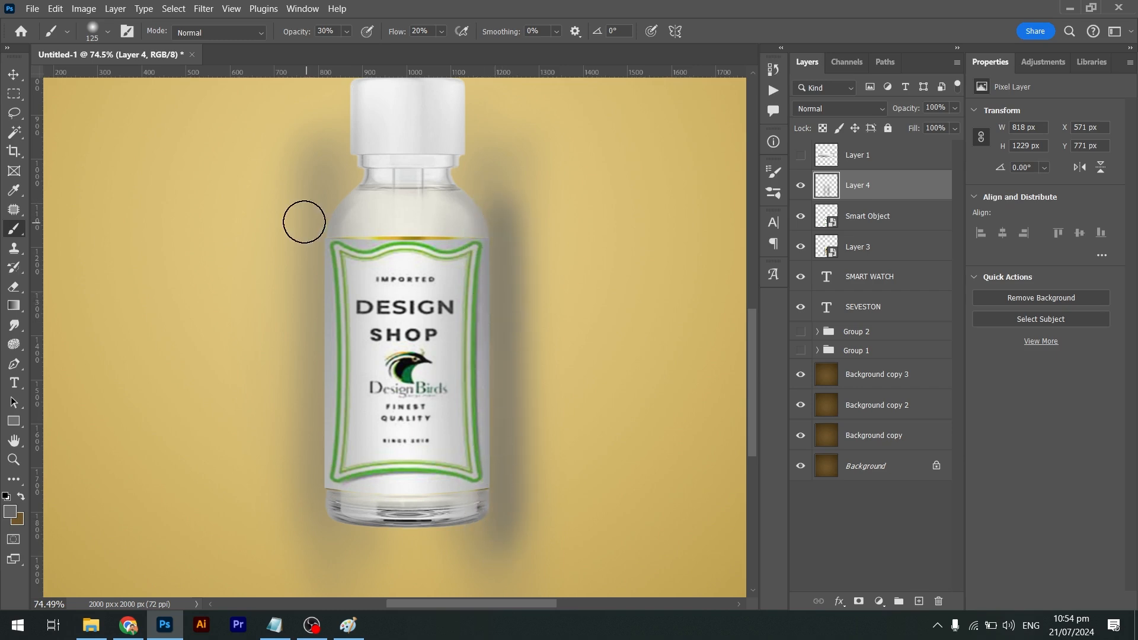
{"action": "mouse_move", "coordinate": [306, 221]}
{"action": "left_mouse_down"}
{"action": "mouse_move", "coordinate": [297, 379]}
{"action": "mouse_move", "coordinate": [277, 275]}
{"action": "mouse_move", "coordinate": [300, 407]}
{"action": "mouse_move", "coordinate": [310, 197]}
{"action": "mouse_move", "coordinate": [310, 515]}
{"action": "mouse_move", "coordinate": [310, 172]}
{"action": "mouse_move", "coordinate": [310, 554]}
{"action": "left_mouse_up"}
Clip the gray shading layer to the Smart Object layer so it affects only the label
{"action": "key", "text": "v"}
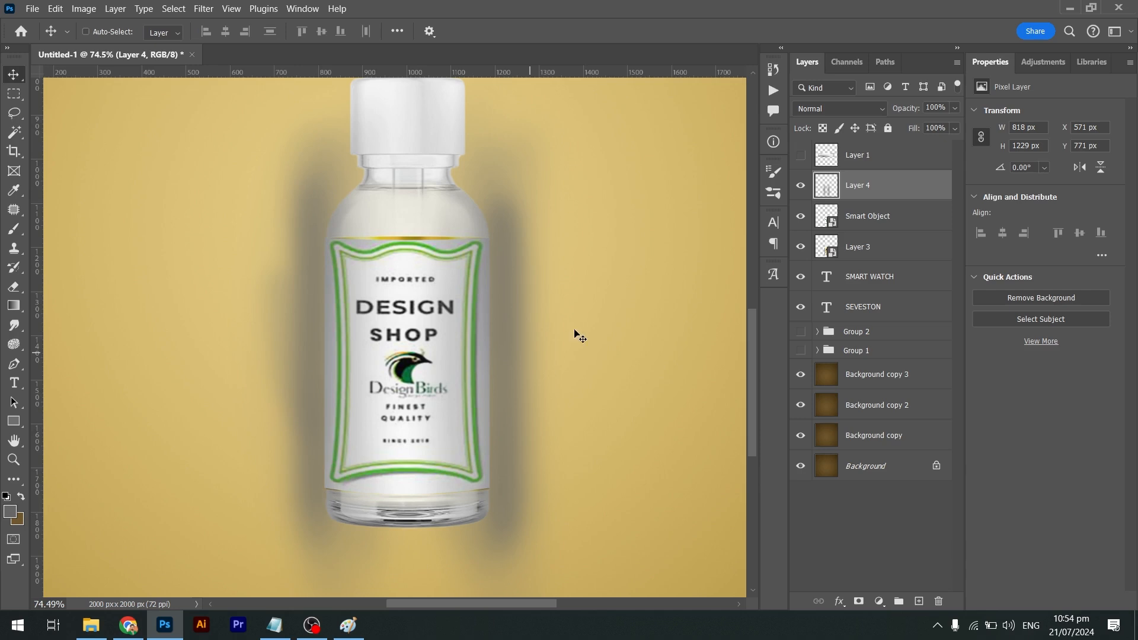
{"action": "left_click", "coordinate": [867, 200], "text": "alt"}
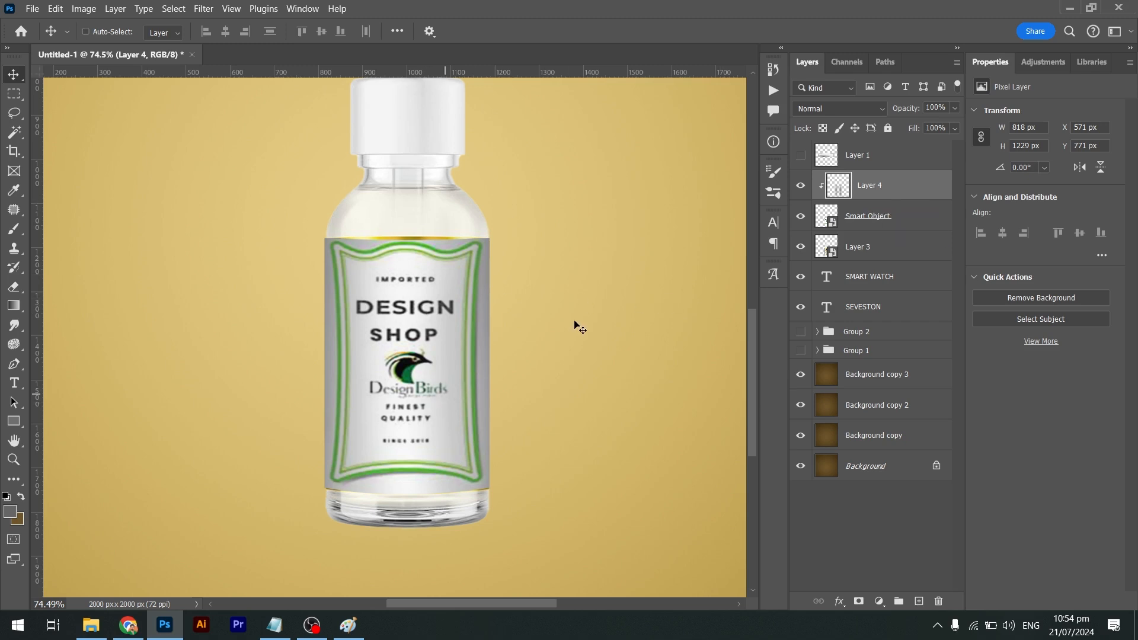
Set the foreground color to white and enlarge the brush to 250 px
{"action": "key", "text": "d"}
{"action": "key", "text": "x"}
{"action": "key", "text": "b"}
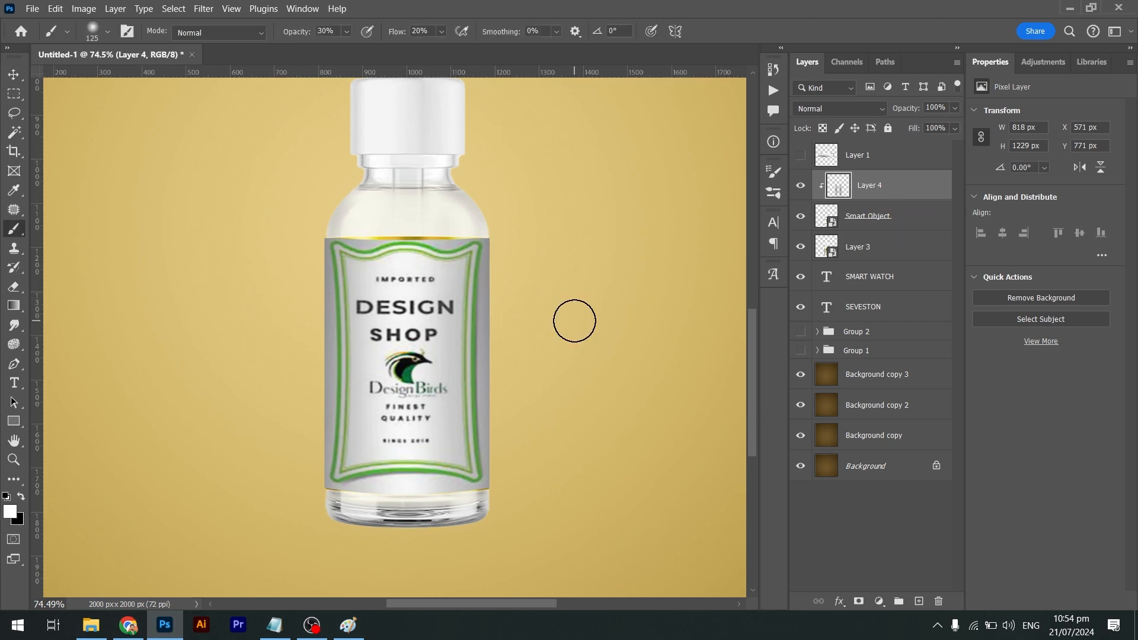
{"action": "key", "text": "bracketright"}
{"action": "key", "text": "bracketright"}
{"action": "key", "text": "bracketright"}
{"action": "key", "text": "bracketright"}
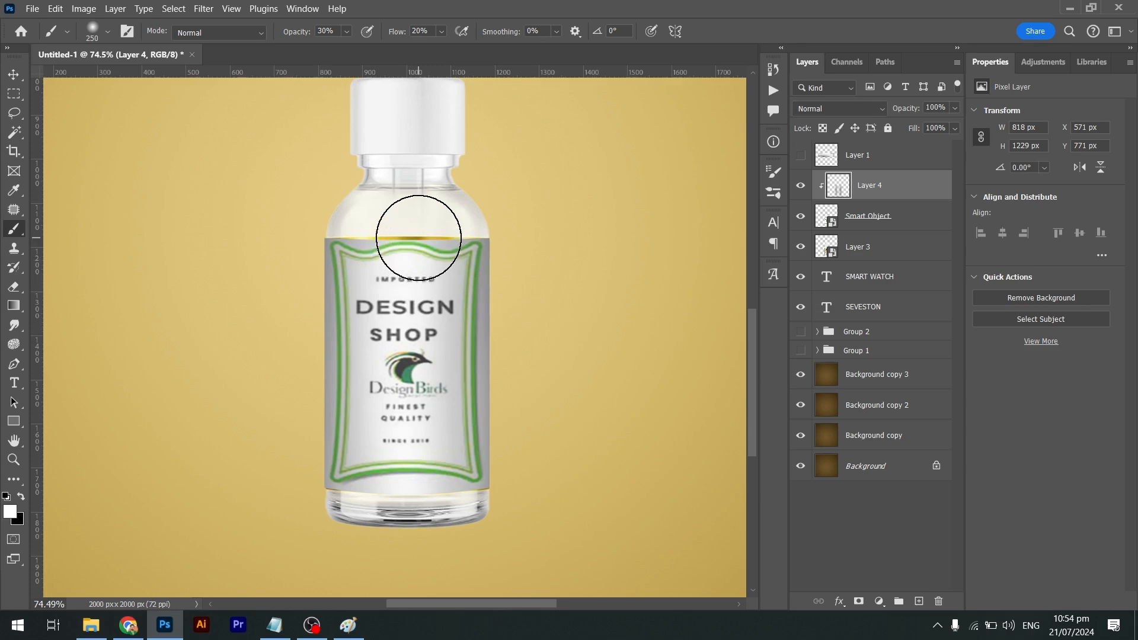
Set the Eraser to 200 px and 40% opacity and try erasing the gray shading over the label's center
{"action": "key", "text": "e"}
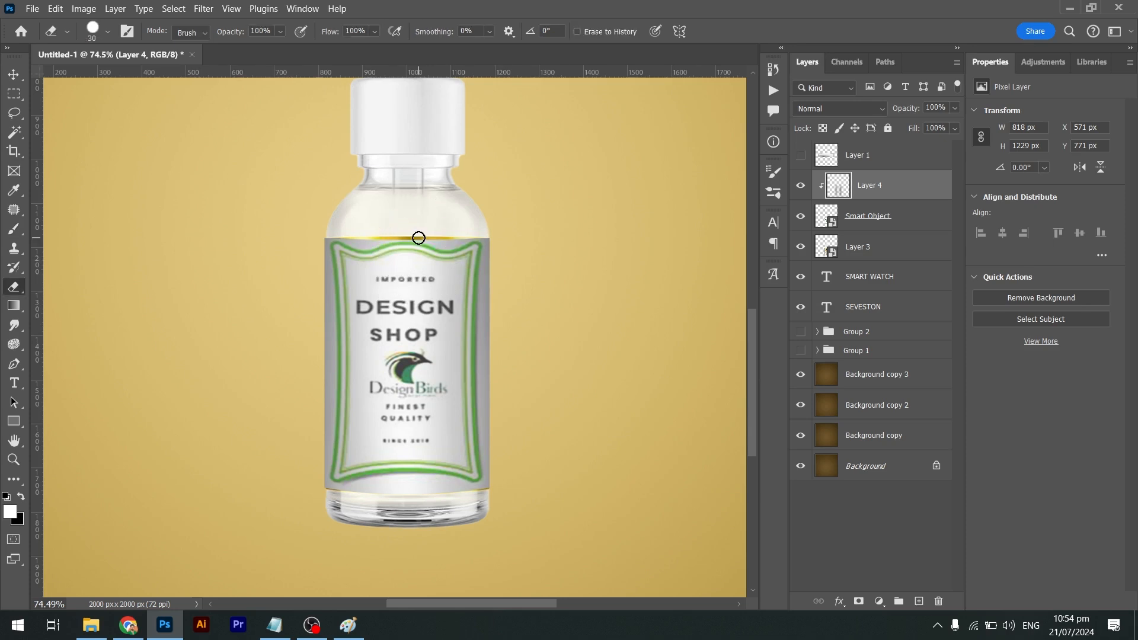
{"action": "key", "text": "bracketright"}
{"action": "key", "text": "bracketright"}
{"action": "key", "text": "bracketright"}
{"action": "key", "text": "bracketright"}
{"action": "key", "text": "bracketright"}
{"action": "key", "text": "bracketright"}
{"action": "key", "text": "bracketright"}
{"action": "key", "text": "bracketright"}
{"action": "key", "text": "bracketright"}
{"action": "key", "text": "bracketright"}
{"action": "key", "text": "bracketright"}
{"action": "left_click", "coordinate": [418, 237]}
{"action": "left_click", "coordinate": [272, 29]}
{"action": "type", "text": "200"}
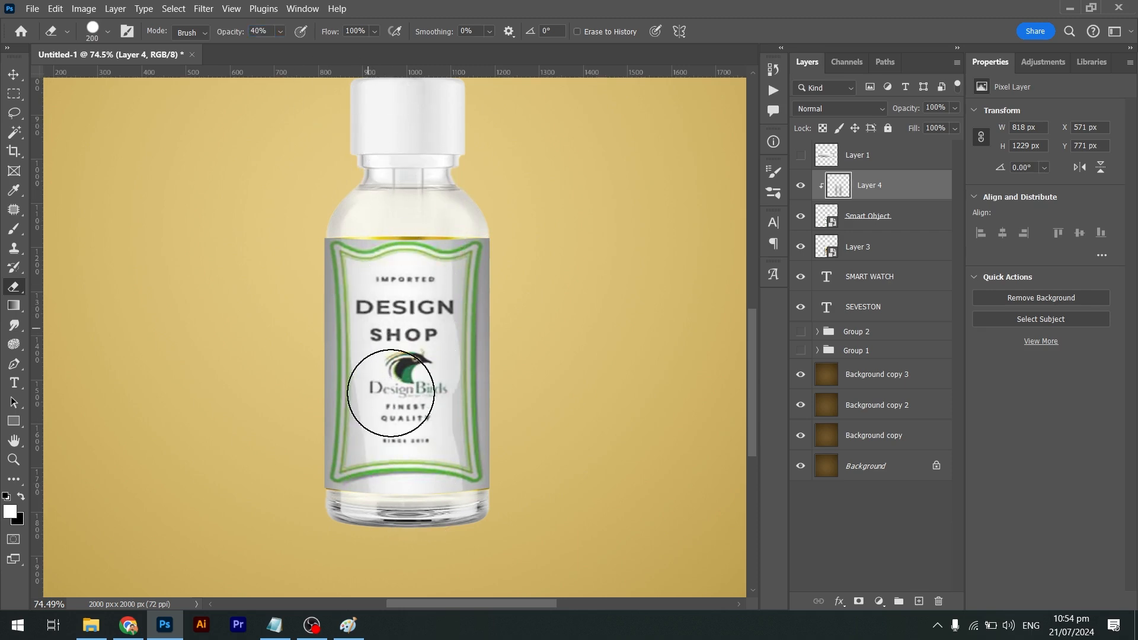
Undo the hard-edged erasing, choose the Soft Round eraser tip, and softly erase the shading over the middle of the label
{"action": "key", "text": "ctrl+z"}
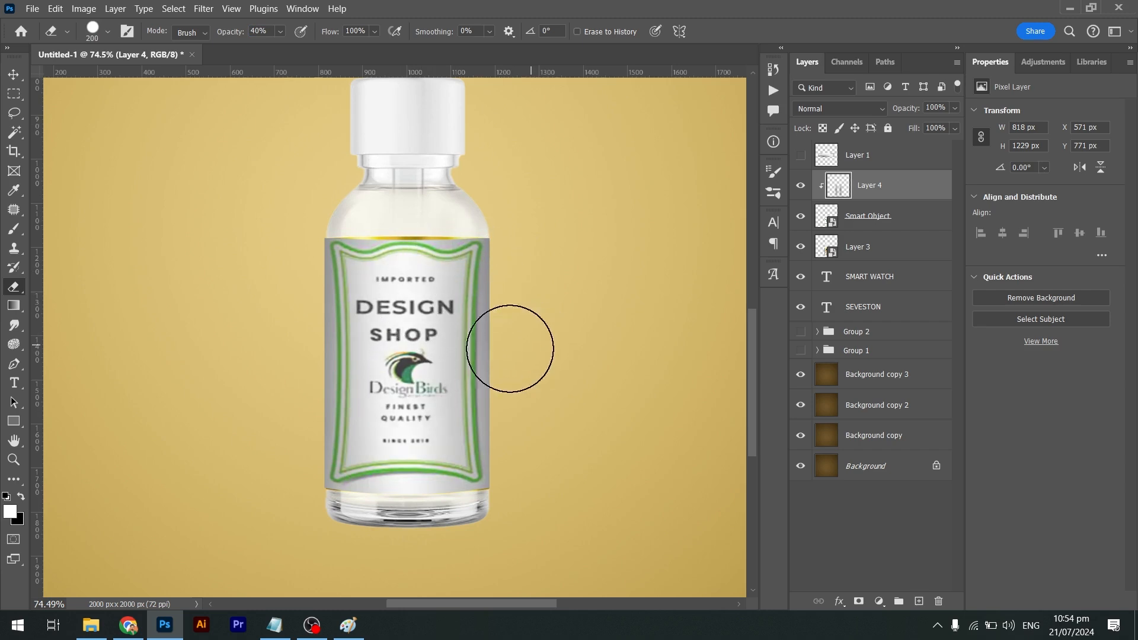
{"action": "key", "text": "ctrl+shift+z"}
{"action": "right_click", "coordinate": [444, 338]}
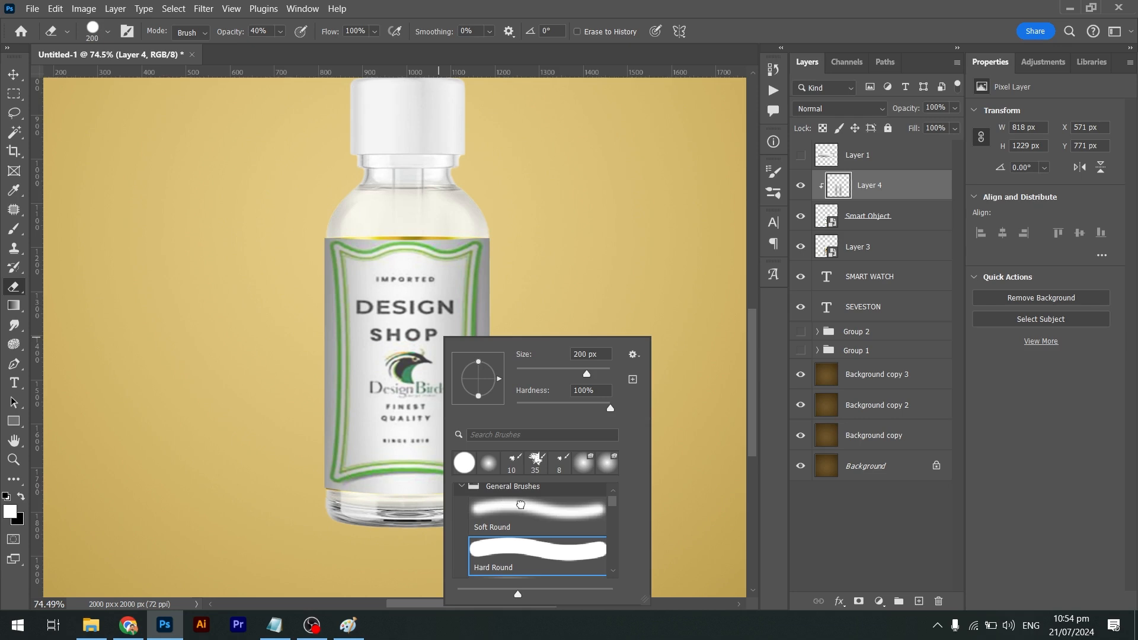
{"action": "left_click", "coordinate": [517, 507]}
{"action": "left_click", "coordinate": [410, 190]}
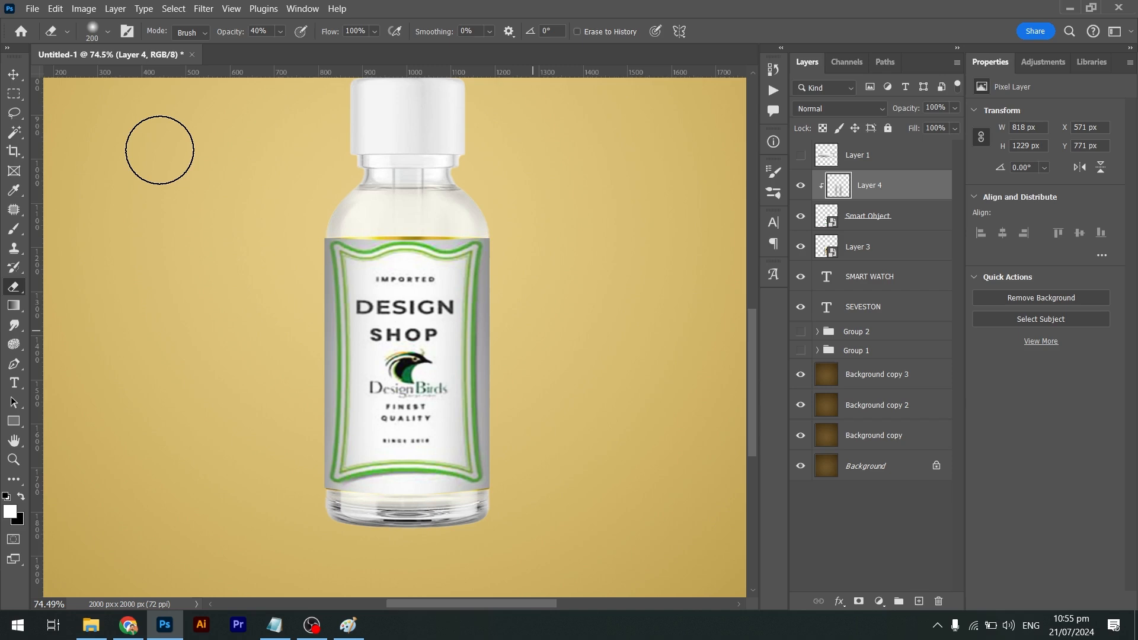
Set the Layer 4 shading to Multiply blend mode at 40% opacity
{"action": "left_click", "coordinate": [164, 626]}
{"action": "left_click", "coordinate": [164, 627]}
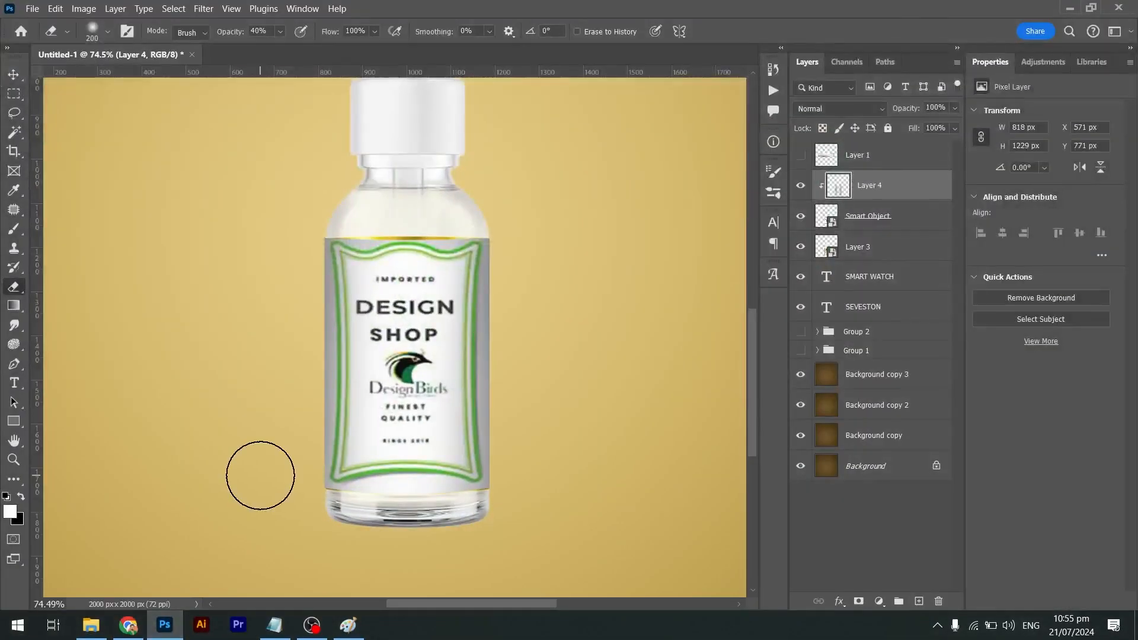
{"action": "key", "text": "v"}
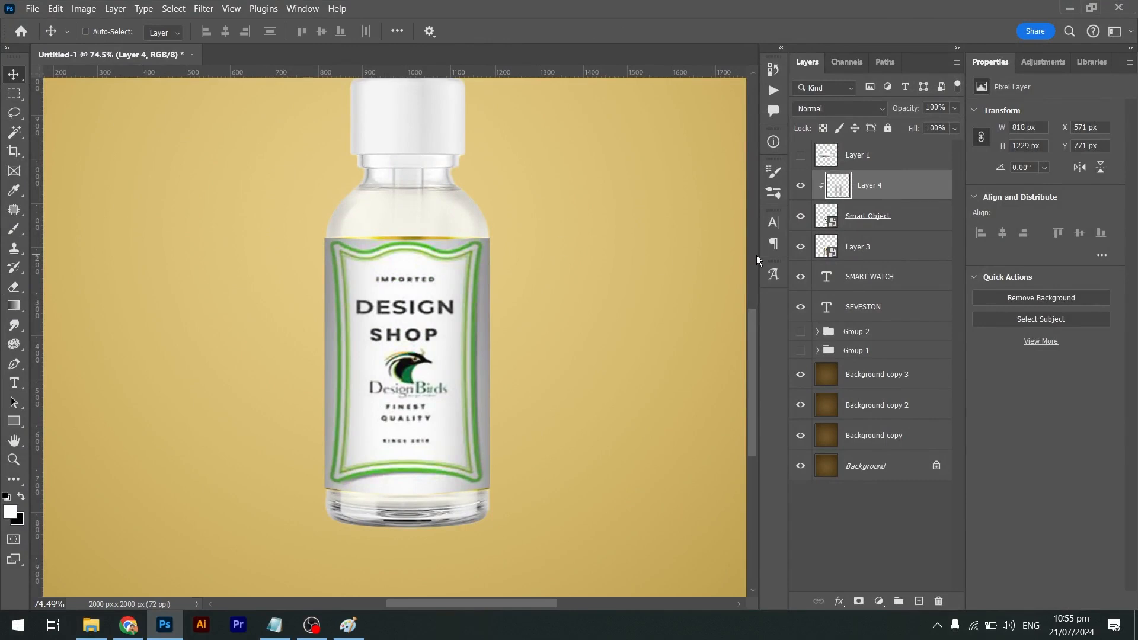
{"action": "left_click", "coordinate": [845, 108]}
{"action": "left_click", "coordinate": [815, 183]}
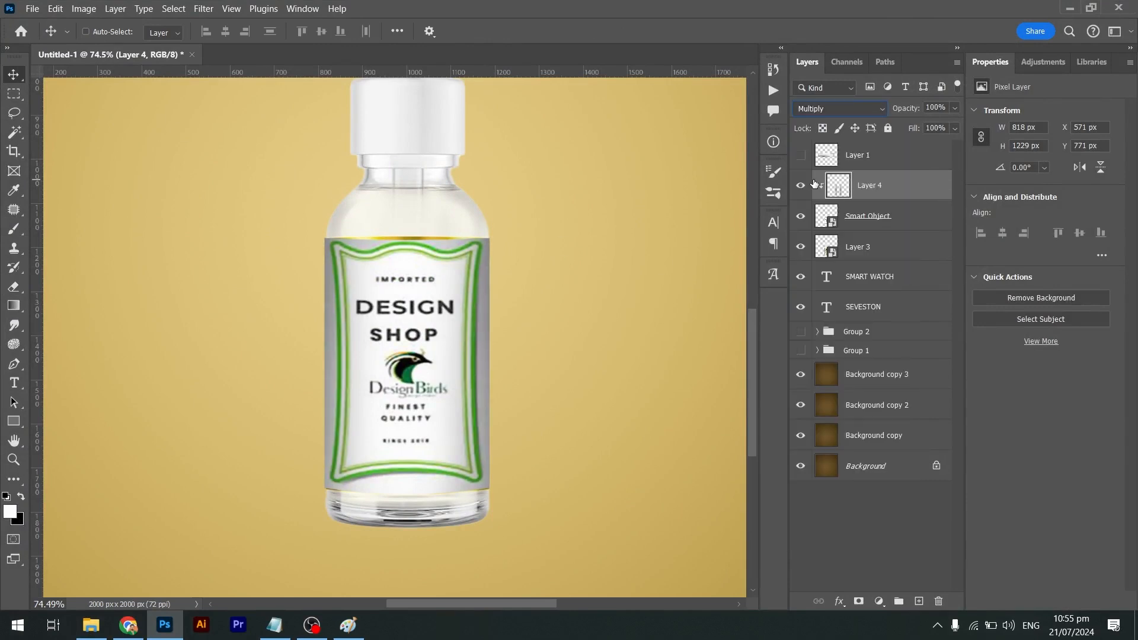
{"action": "left_click", "coordinate": [939, 107]}
{"action": "type", "text": "40"}
{"action": "key", "text": "Return"}
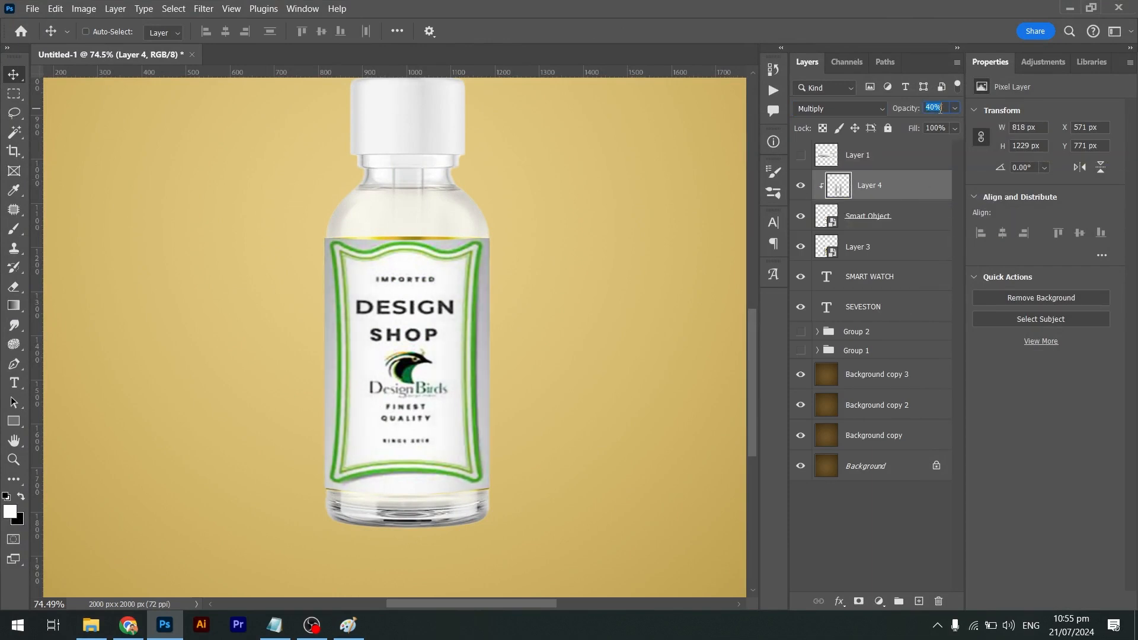
{"action": "key", "text": "Return"}
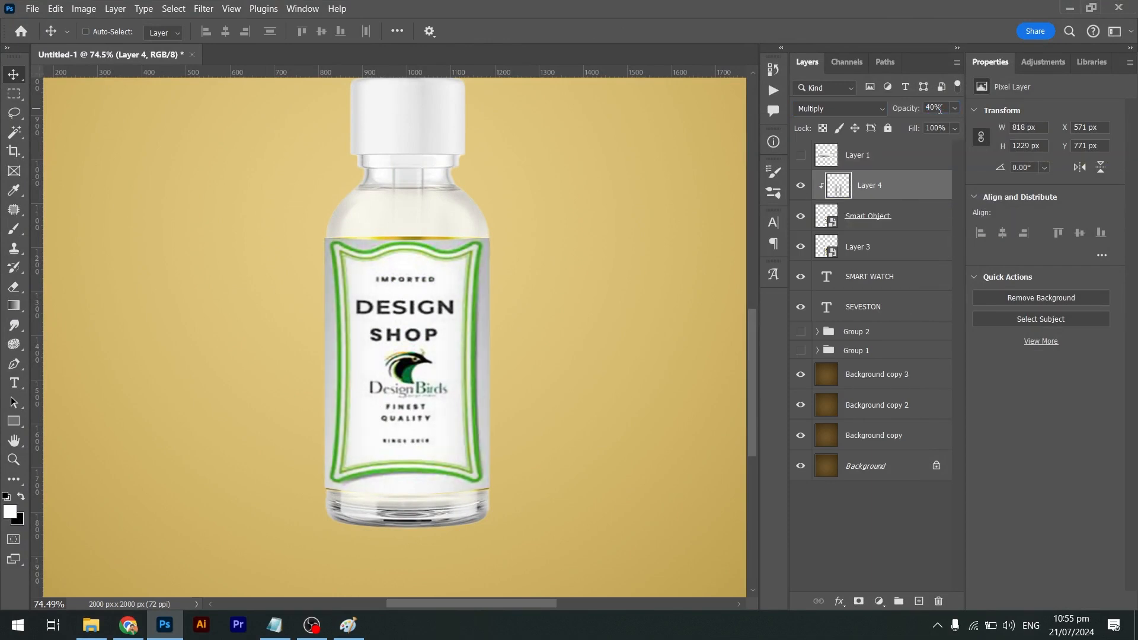
Compare the label with the Layer 4 shading hidden and shown, and view the whole poster
{"action": "left_click", "coordinate": [800, 186]}
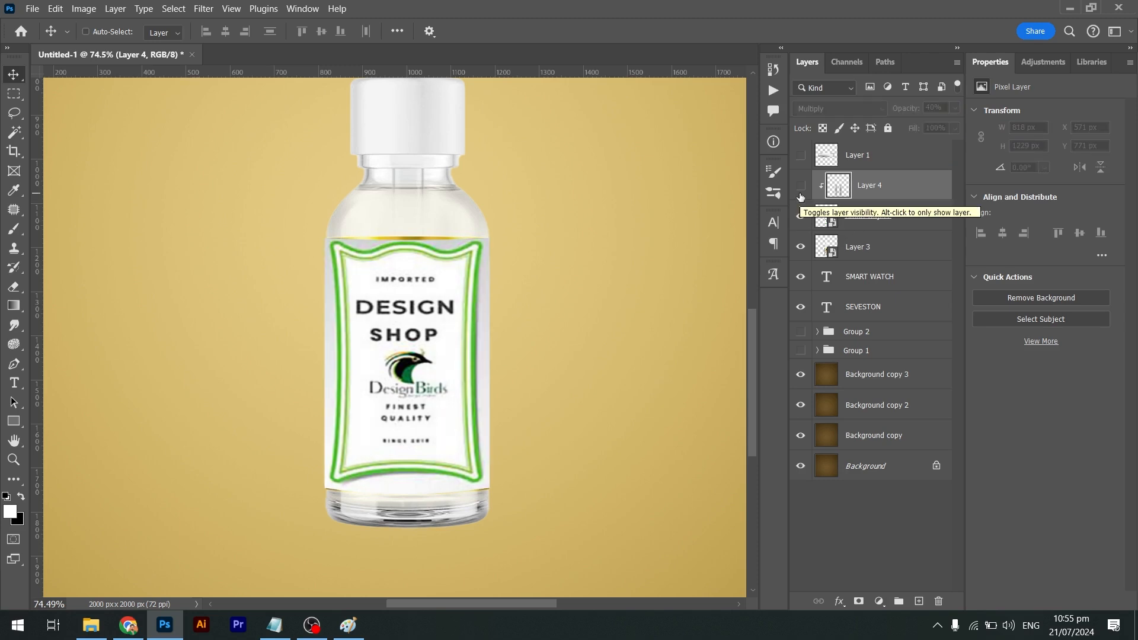
{"action": "left_click", "coordinate": [799, 196]}
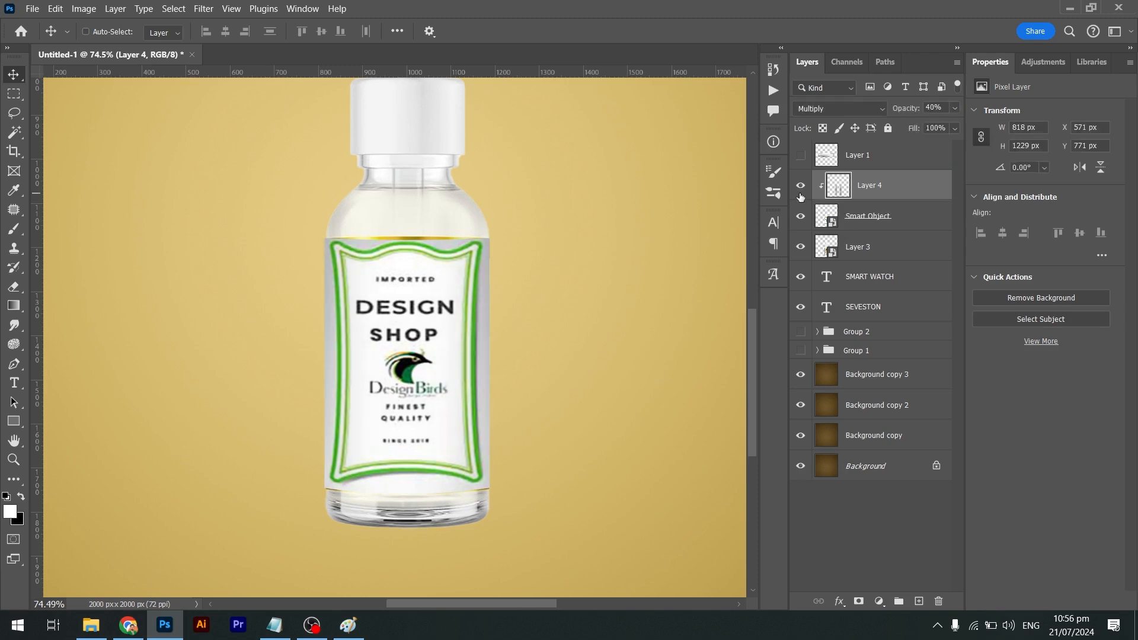
{"action": "key", "text": "ctrl+0"}
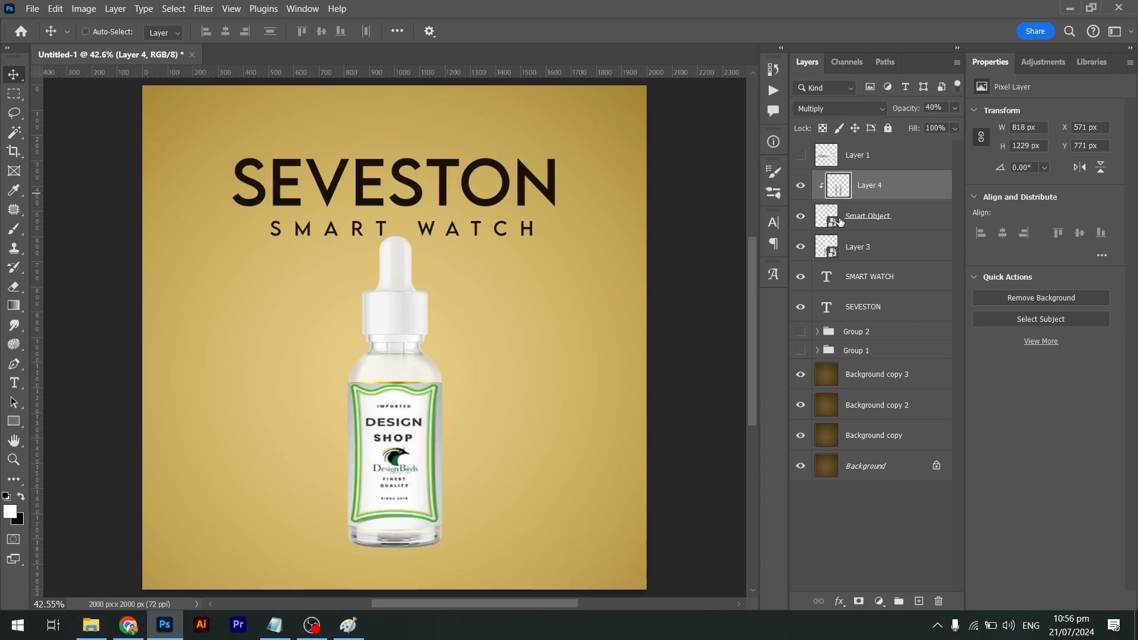
Open the label Smart Object's contents, switch to Chrome, and select the Nixul Orange Punch design among the label design images
{"action": "double_click", "coordinate": [840, 222]}
{"action": "key", "text": "alt+Tab"}
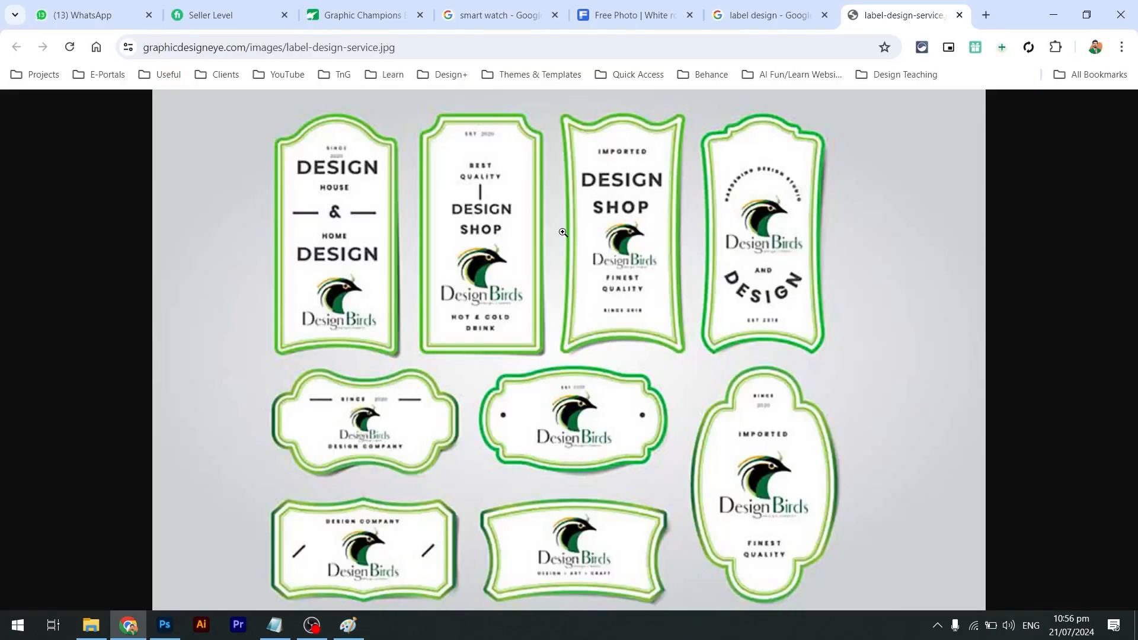
{"action": "key", "text": "ctrl+w"}
{"action": "scroll", "coordinate": [532, 377], "scroll_direction": "down", "scroll_amount": 15}
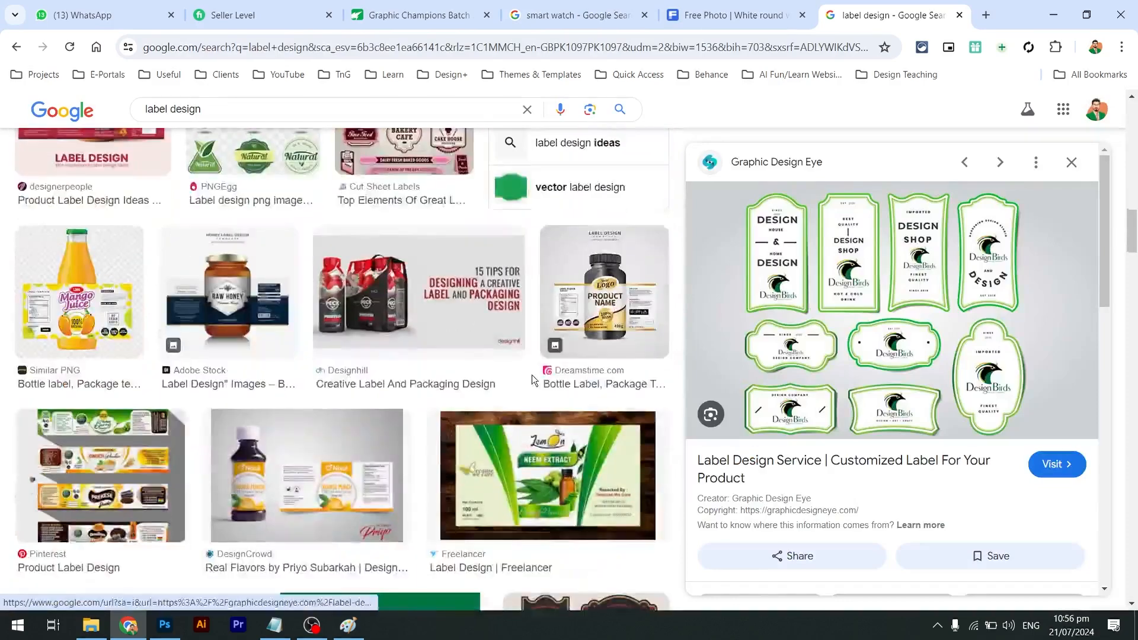
{"action": "scroll", "coordinate": [532, 379], "scroll_direction": "down", "scroll_amount": 2}
{"action": "scroll", "coordinate": [350, 424], "scroll_direction": "down", "scroll_amount": 3}
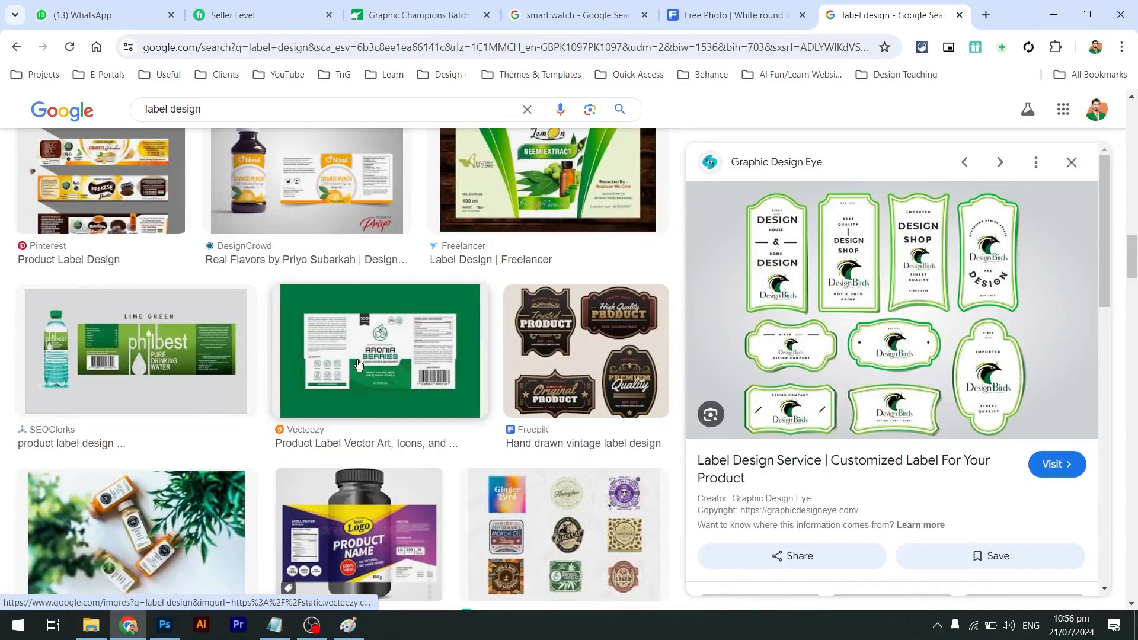
{"action": "scroll", "coordinate": [355, 355], "scroll_direction": "down", "scroll_amount": 2}
{"action": "scroll", "coordinate": [326, 329], "scroll_direction": "up", "scroll_amount": 2}
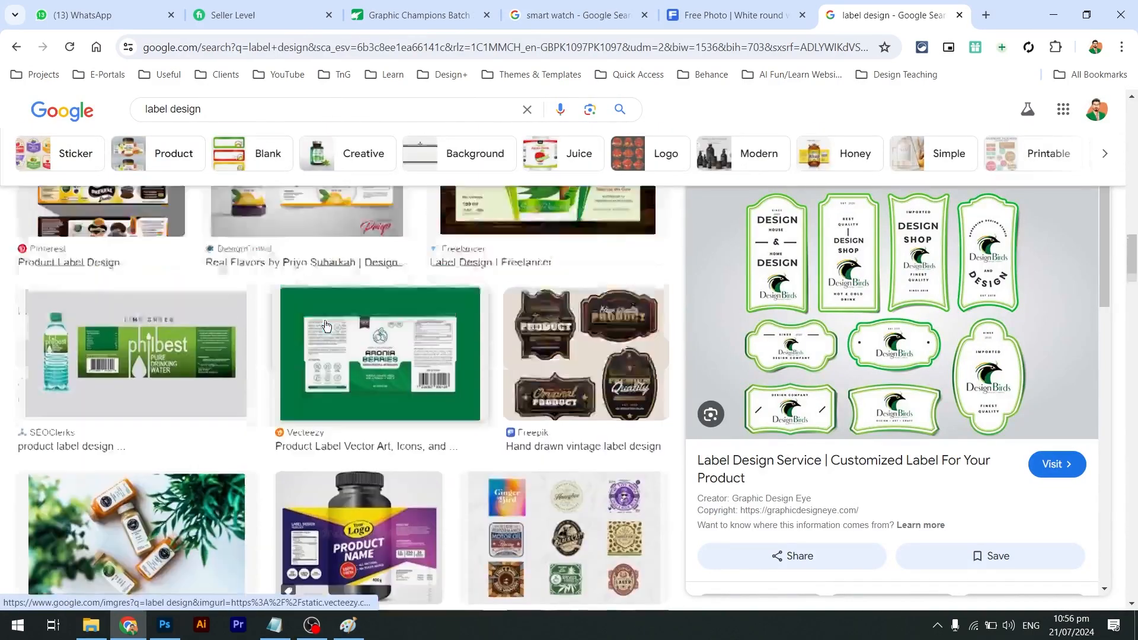
{"action": "scroll", "coordinate": [308, 320], "scroll_direction": "up", "scroll_amount": 2}
{"action": "left_click", "coordinate": [289, 315]}
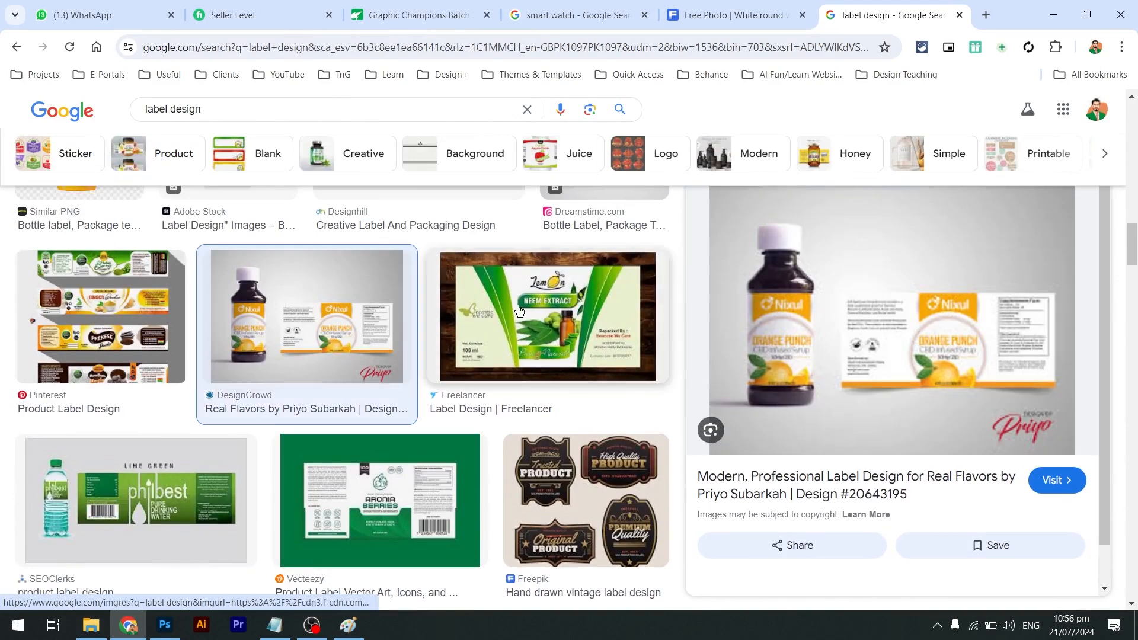
Open the Orange Punch image full size in its own tab and capture a screen snip of the label on the bottle
{"action": "right_click", "coordinate": [799, 328]}
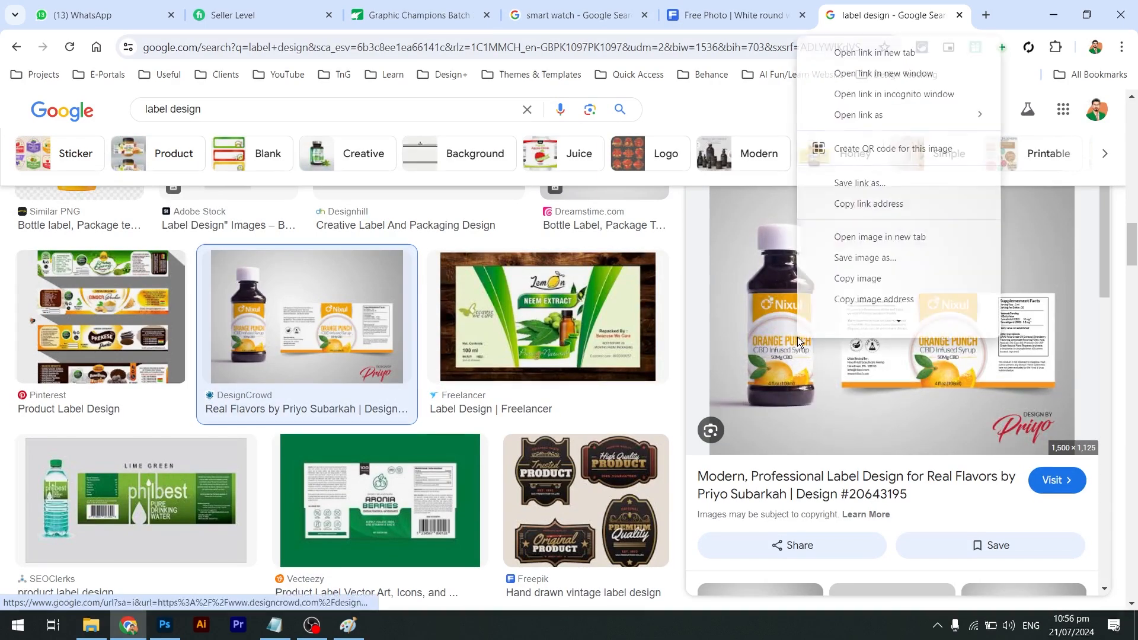
{"action": "left_click", "coordinate": [879, 218]}
{"action": "key", "text": "ctrl+Tab"}
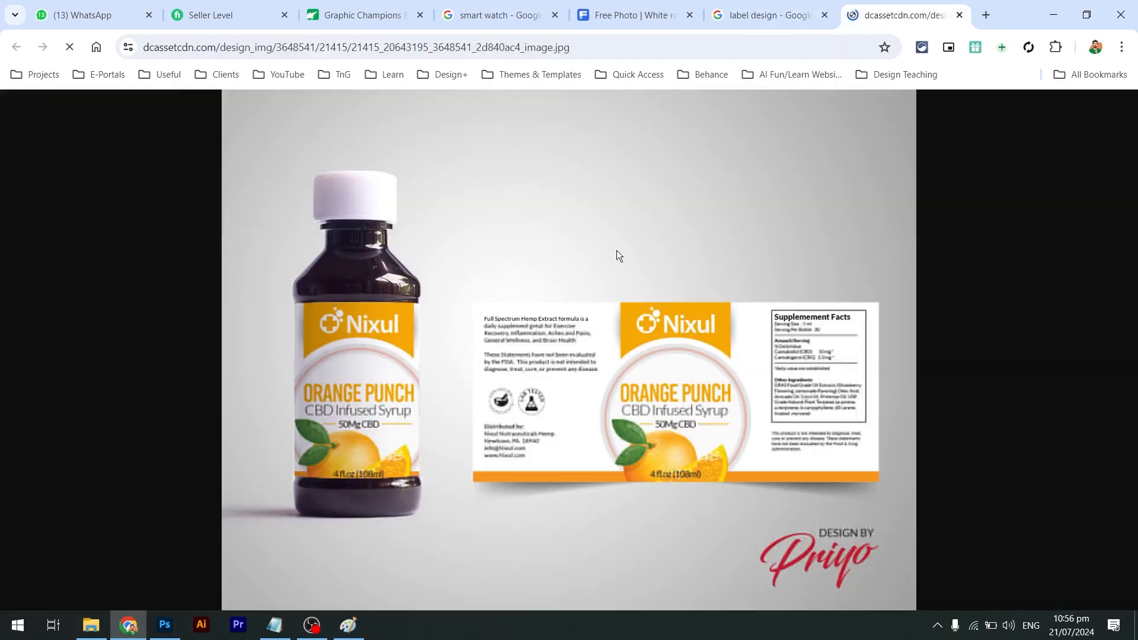
{"action": "left_click", "coordinate": [292, 330]}
{"action": "scroll", "coordinate": [409, 384], "scroll_direction": "down", "scroll_amount": 1}
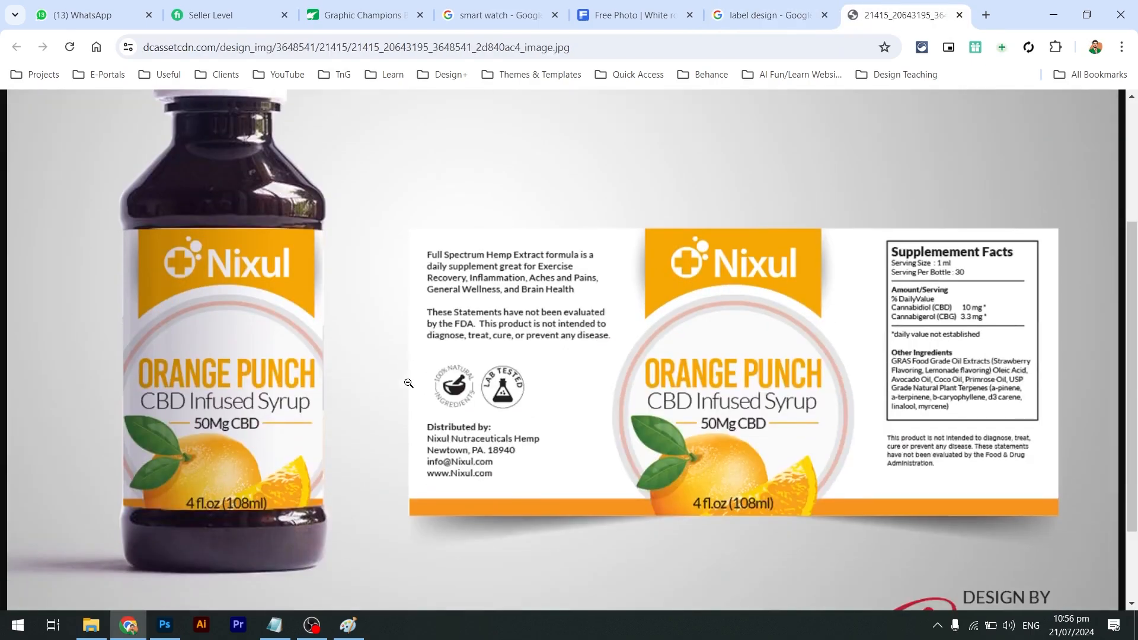
{"action": "key", "text": "super+shift+s"}
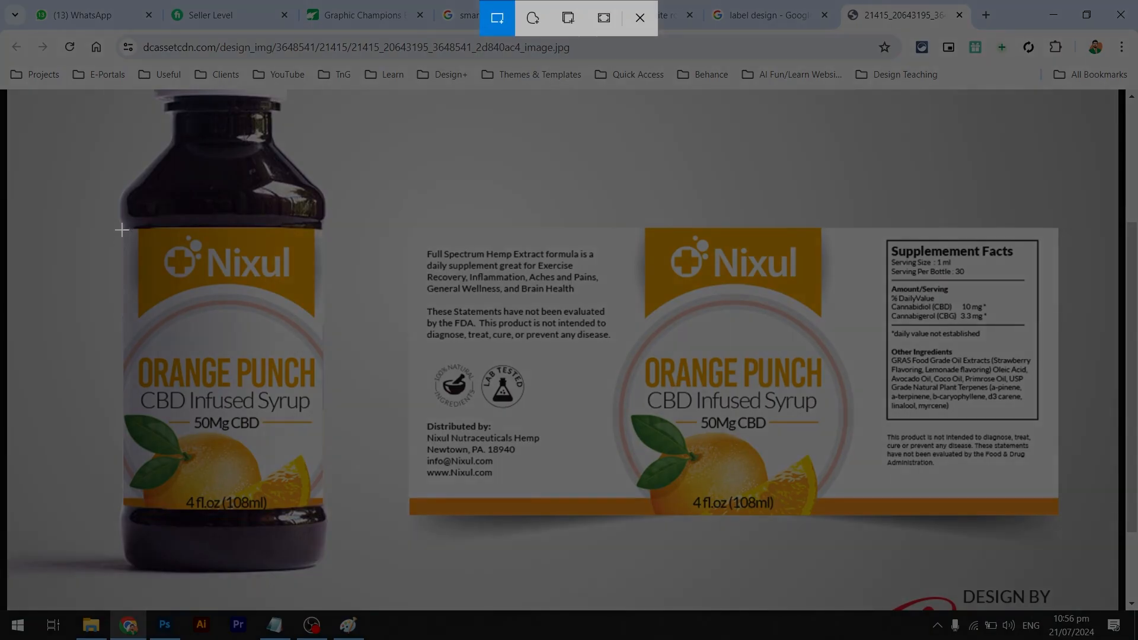
{"action": "left_click_drag", "start_coordinate": [125, 230], "coordinate": [328, 542]}
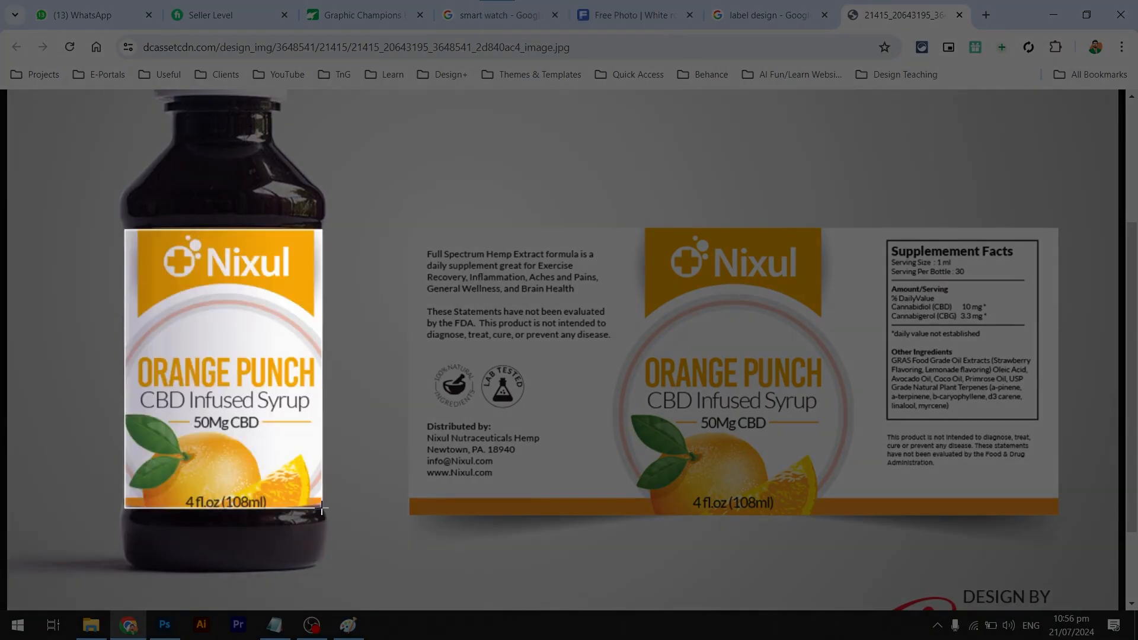
Paste the Orange Punch label into the smart object in Photoshop, scale it to about 121.5%, and nudge it left to cover the canvas
{"action": "key", "text": "alt+Tab"}
{"action": "key", "text": "ctrl+v"}
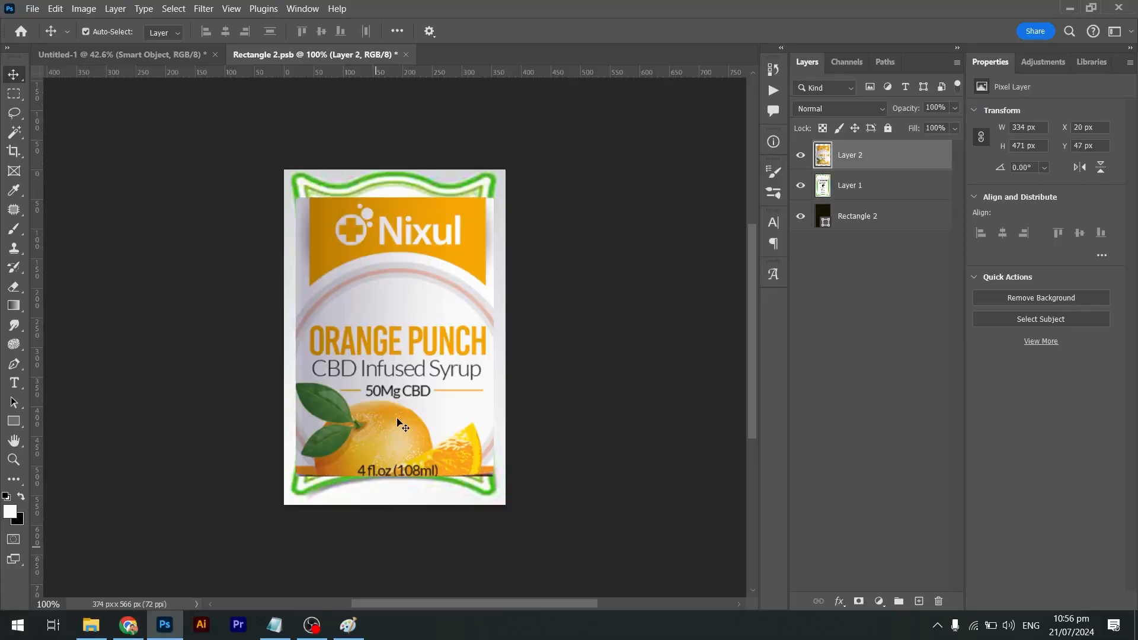
{"action": "key", "text": "ctrl+t"}
{"action": "left_click_drag", "start_coordinate": [493, 199], "coordinate": [513, 169]}
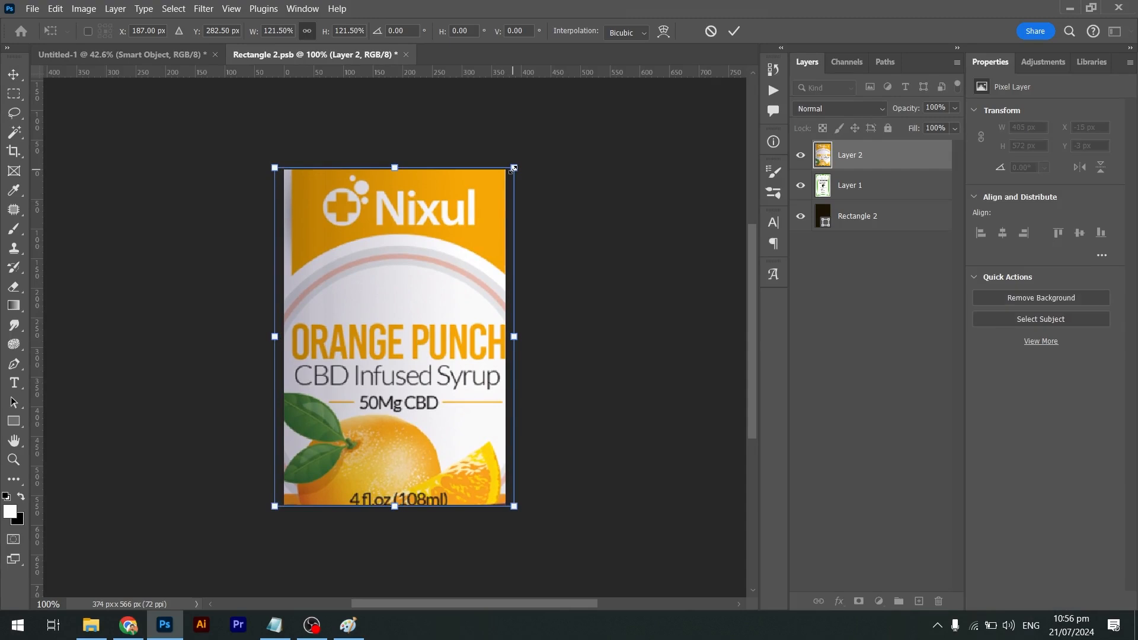
{"action": "key", "text": "Return"}
{"action": "key", "text": "Left"}
{"action": "key", "text": "Left"}
{"action": "key", "text": "Left"}
{"action": "key", "text": "Left"}
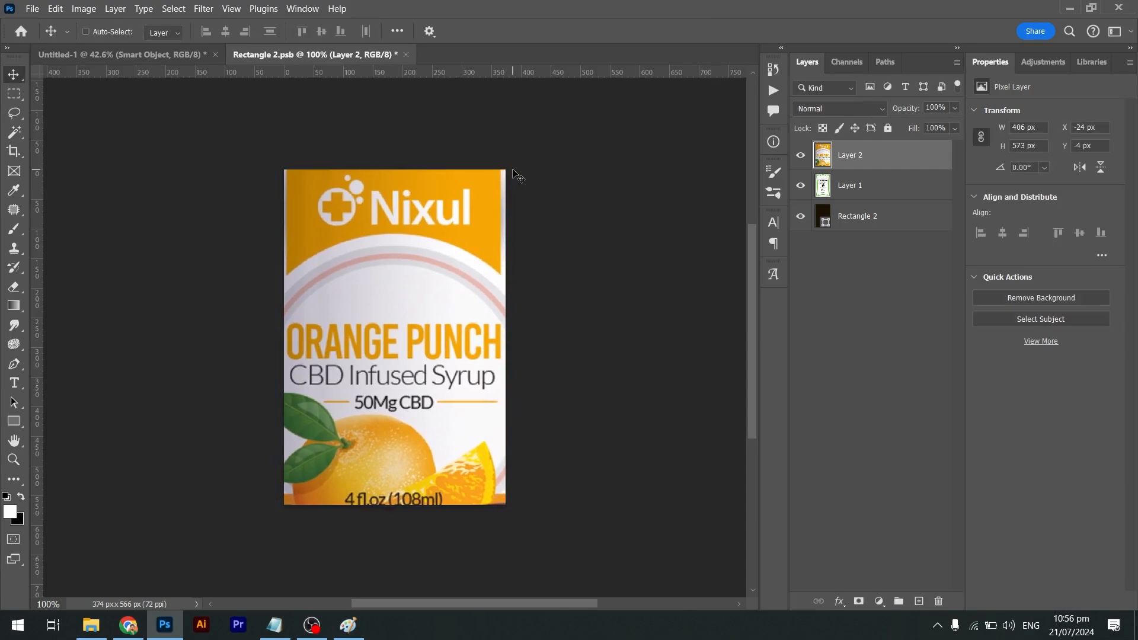
Save and close the Rectangle 2.psb label contents to update the bottle on the poster
{"action": "key", "text": "ctrl+s"}
{"action": "key", "text": "ctrl+w"}
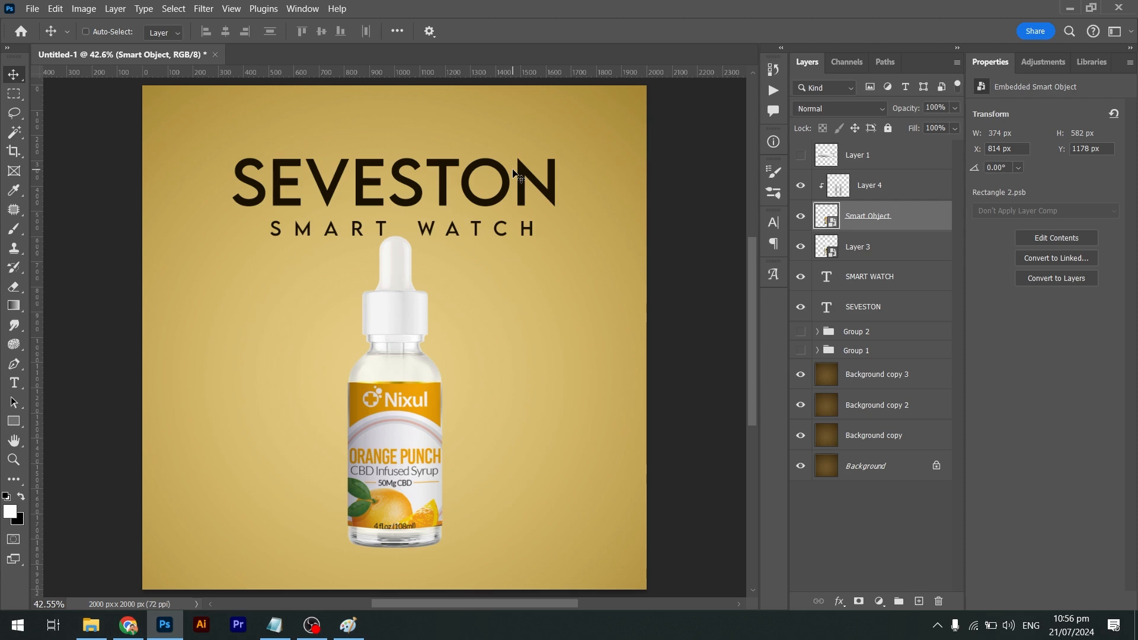
{"action": "key", "text": "alt+Tab"}
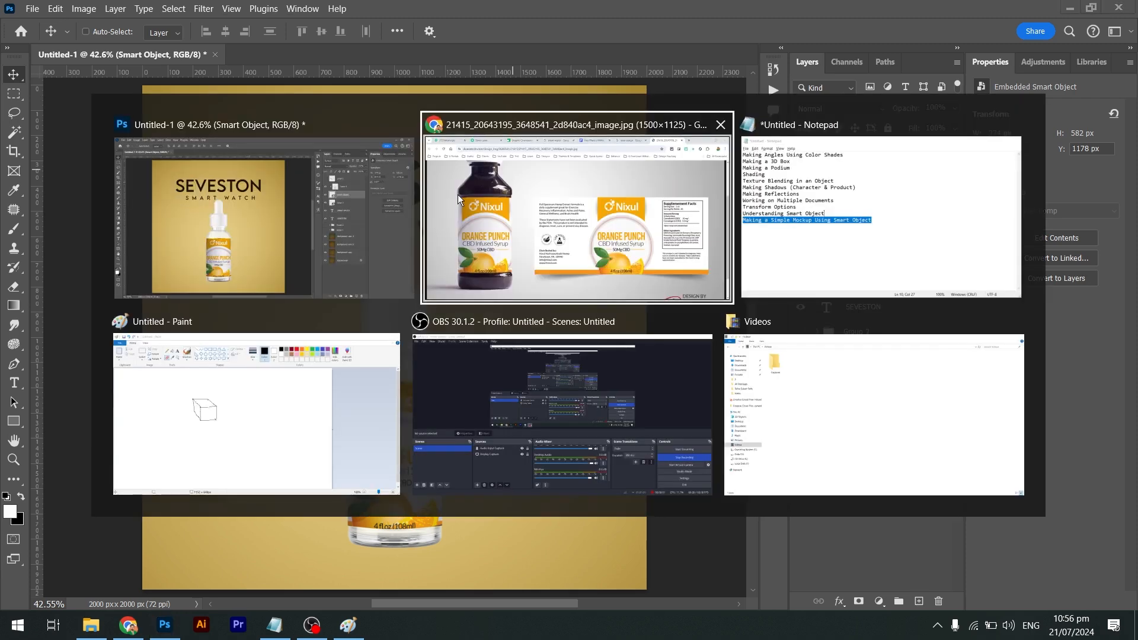
{"action": "key", "text": "alt+Tab"}
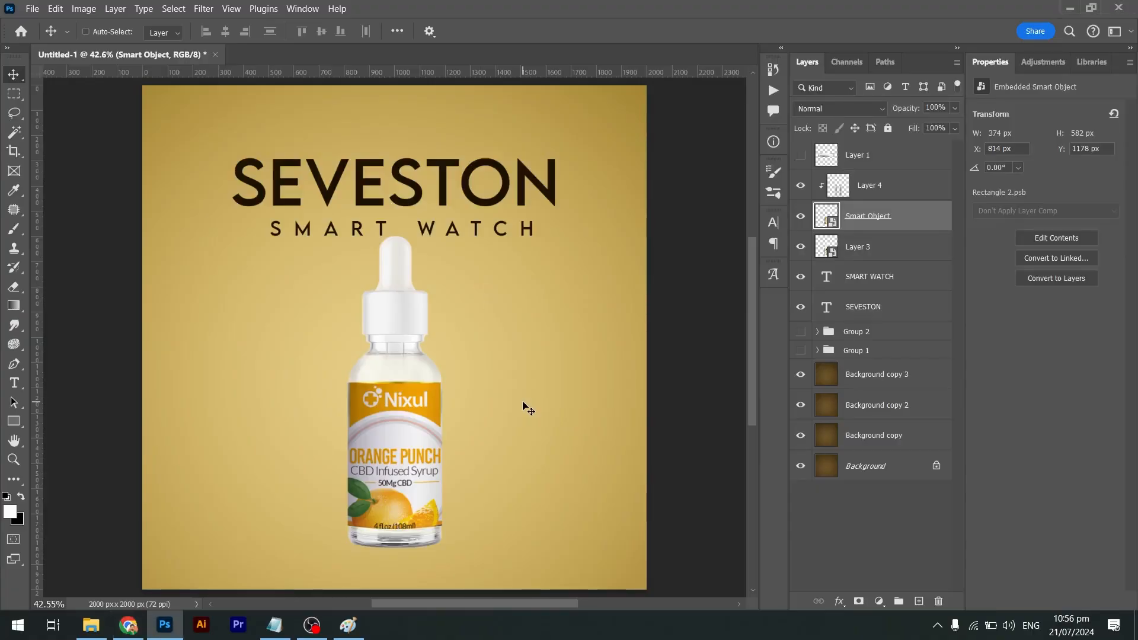
Switch to File Explorer and open the box mockup 9.psd from the All Mockups folder in Photoshop
{"action": "key", "text": "super+e"}
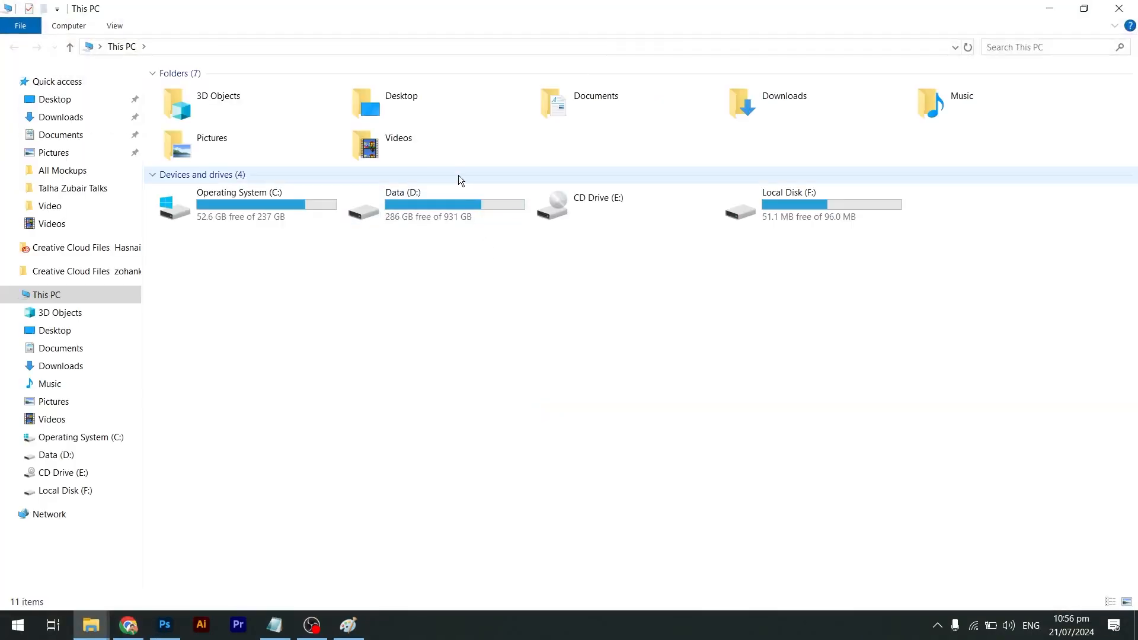
{"action": "left_click", "coordinate": [77, 171]}
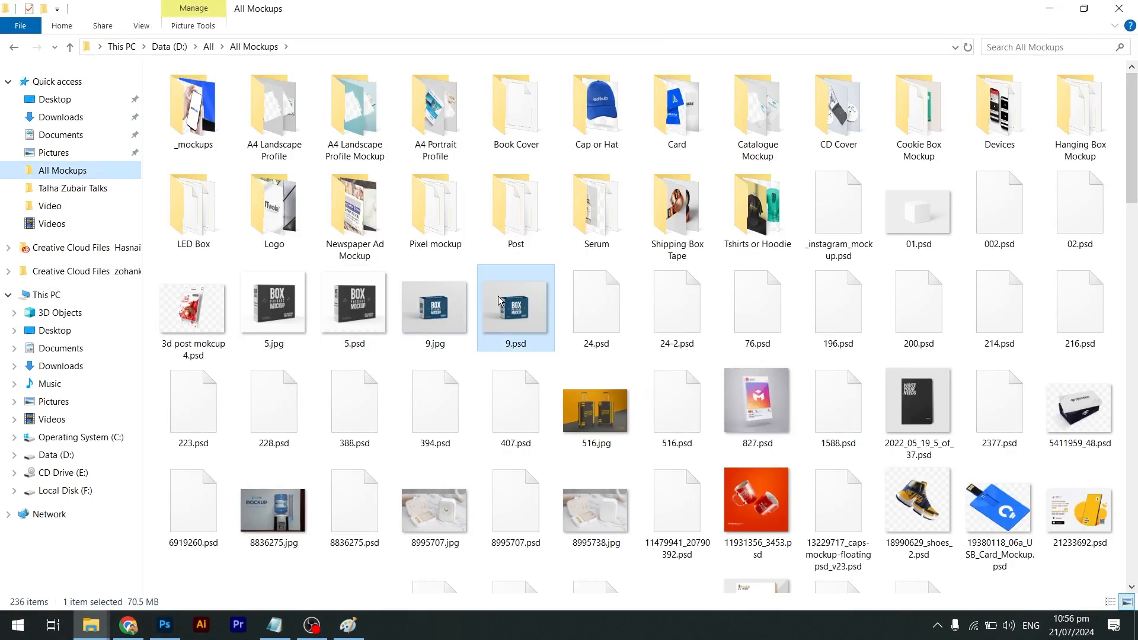
{"action": "double_click", "coordinate": [503, 301]}
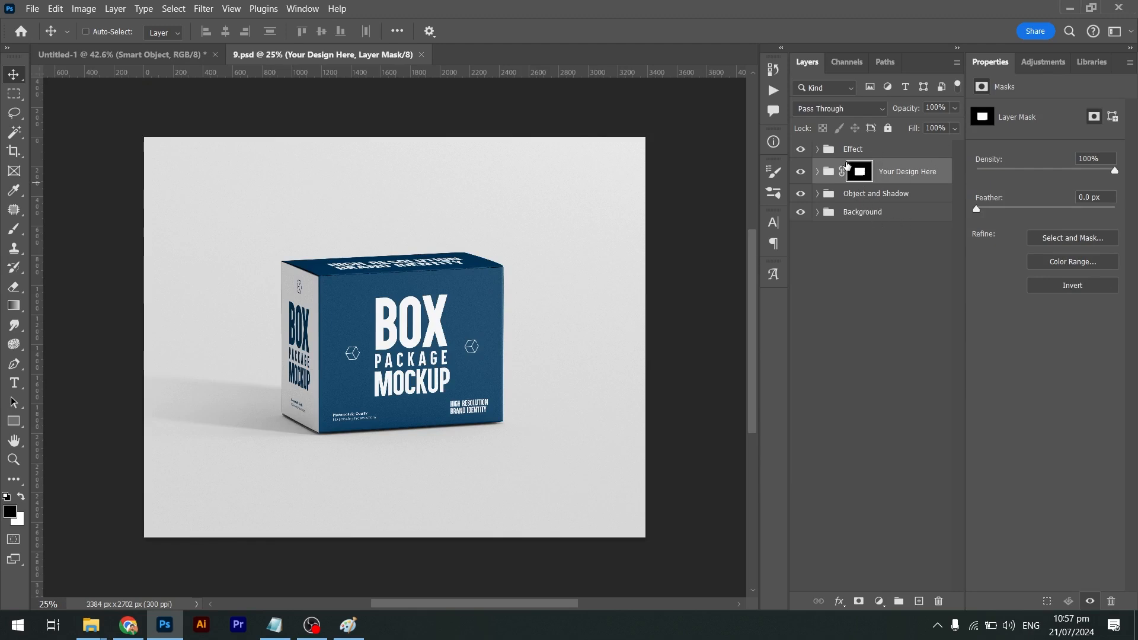
Compare the box with the Effect group hidden and shown, and expand the Your Design Here group
{"action": "left_click", "coordinate": [800, 149]}
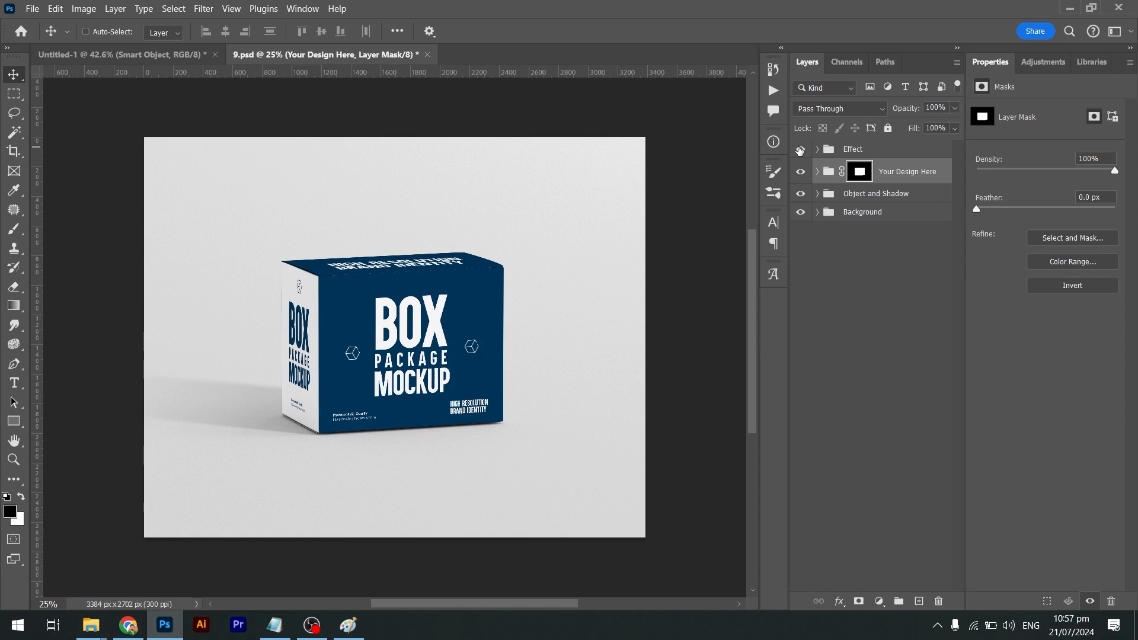
{"action": "left_click", "coordinate": [800, 149]}
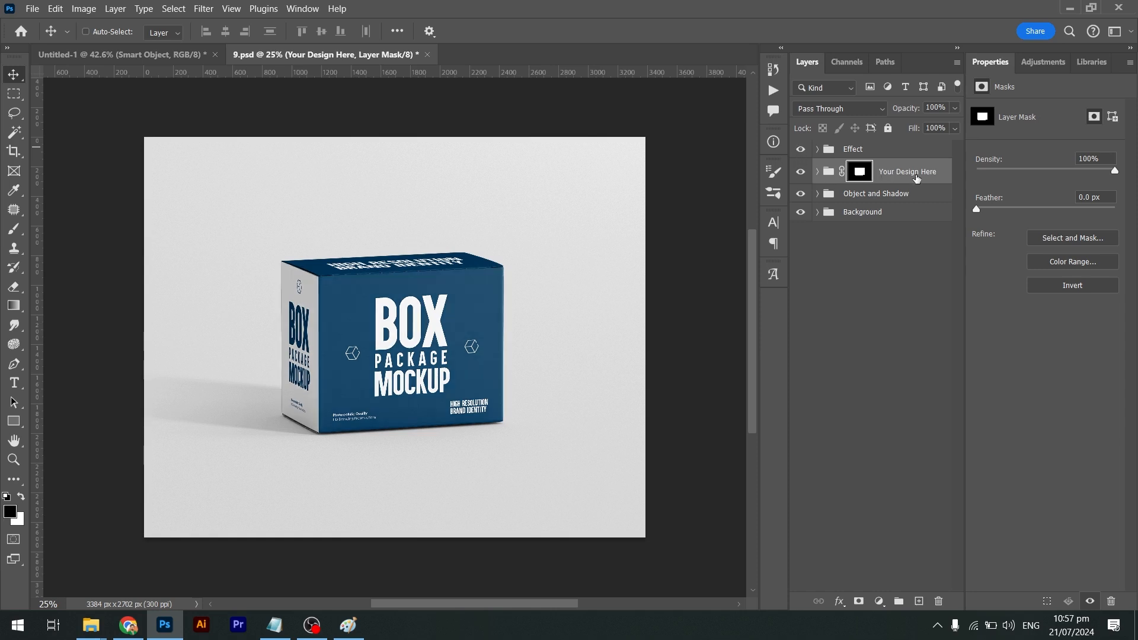
{"action": "left_click", "coordinate": [818, 173]}
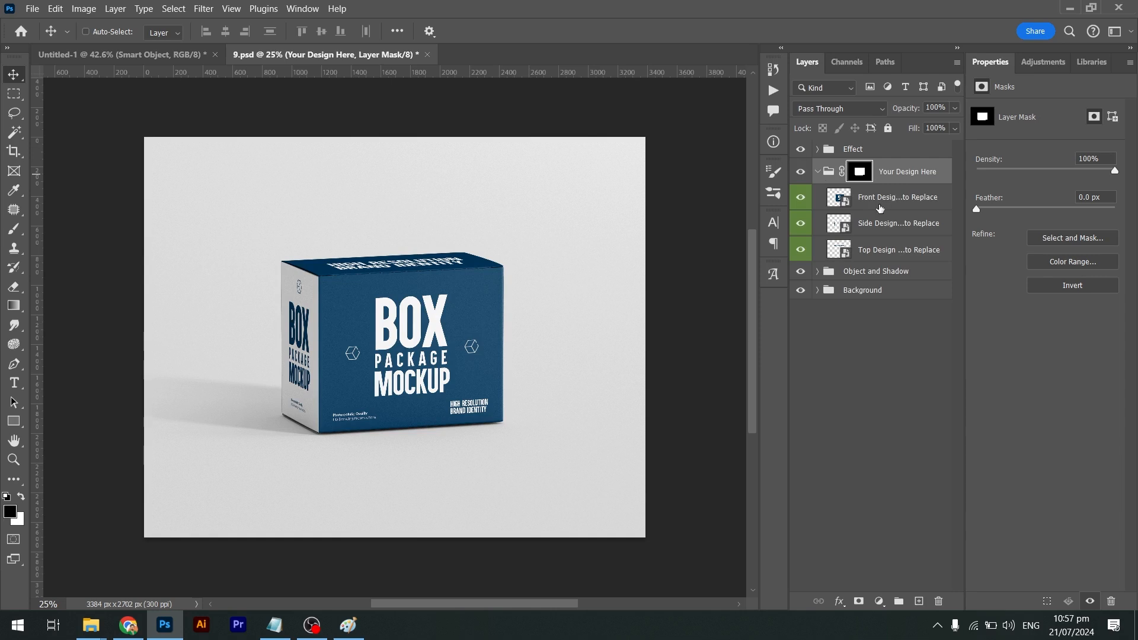
Cover the box's Front Design contents with the pasted Orange Punch label, stretched to about 2000 by 1675 px, and save and close them
{"action": "double_click", "coordinate": [849, 202]}
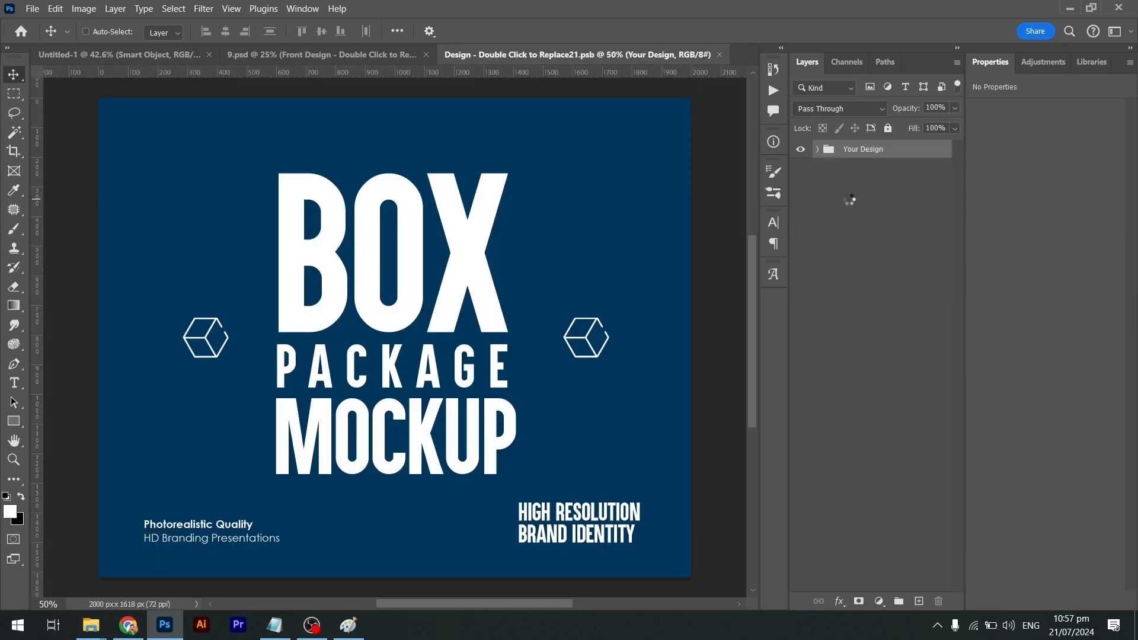
{"action": "left_click", "coordinate": [538, 274]}
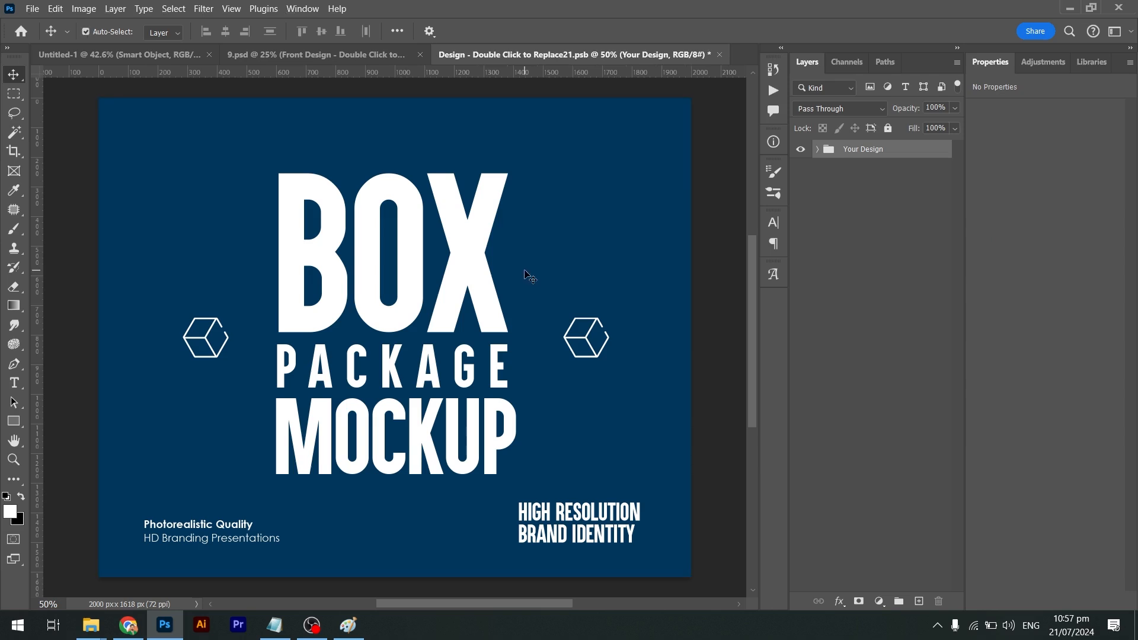
{"action": "key", "text": "ctrl+v"}
{"action": "key", "text": "ctrl+t"}
{"action": "left_click_drag", "start_coordinate": [445, 337], "coordinate": [708, 359]}
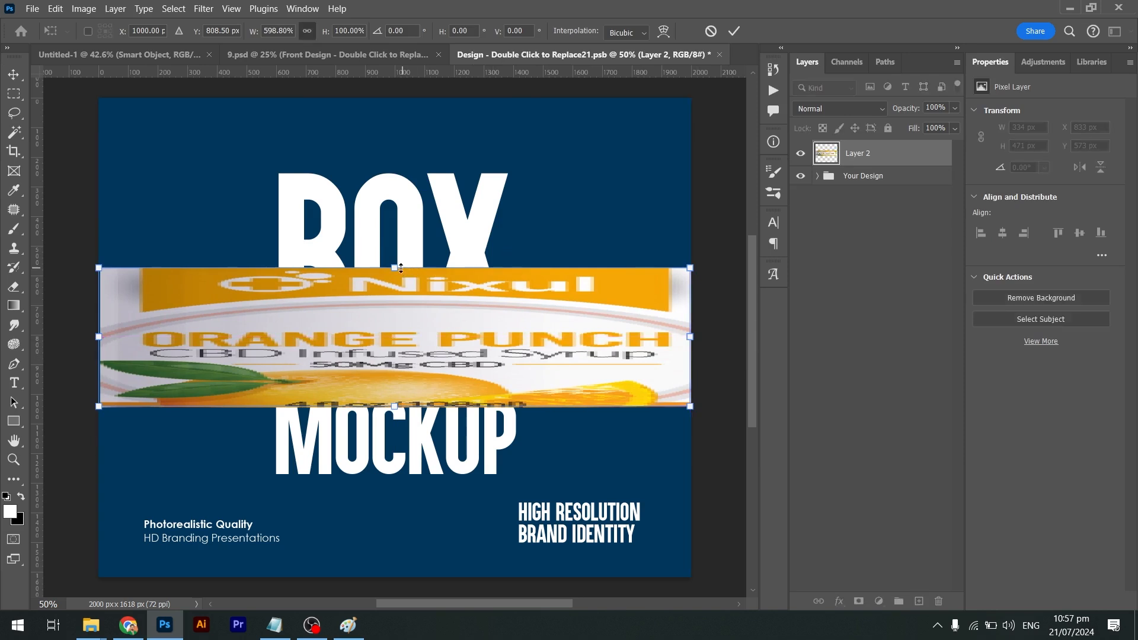
{"action": "left_click_drag", "start_coordinate": [401, 268], "coordinate": [425, 90]}
{"action": "key", "text": "Return"}
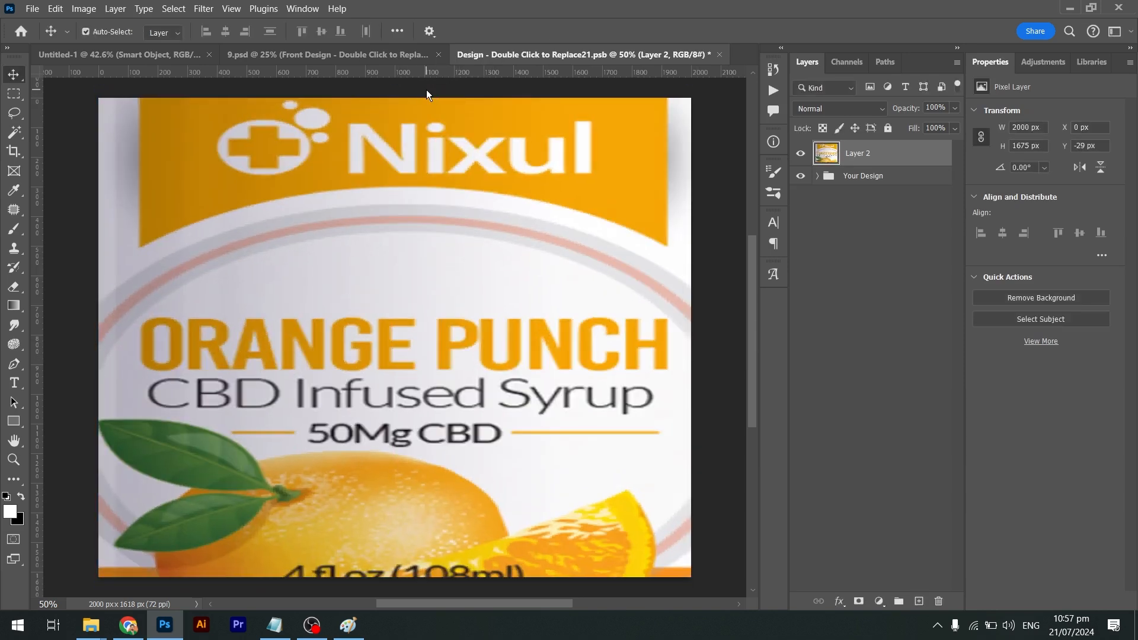
{"action": "key", "text": "ctrl+s"}
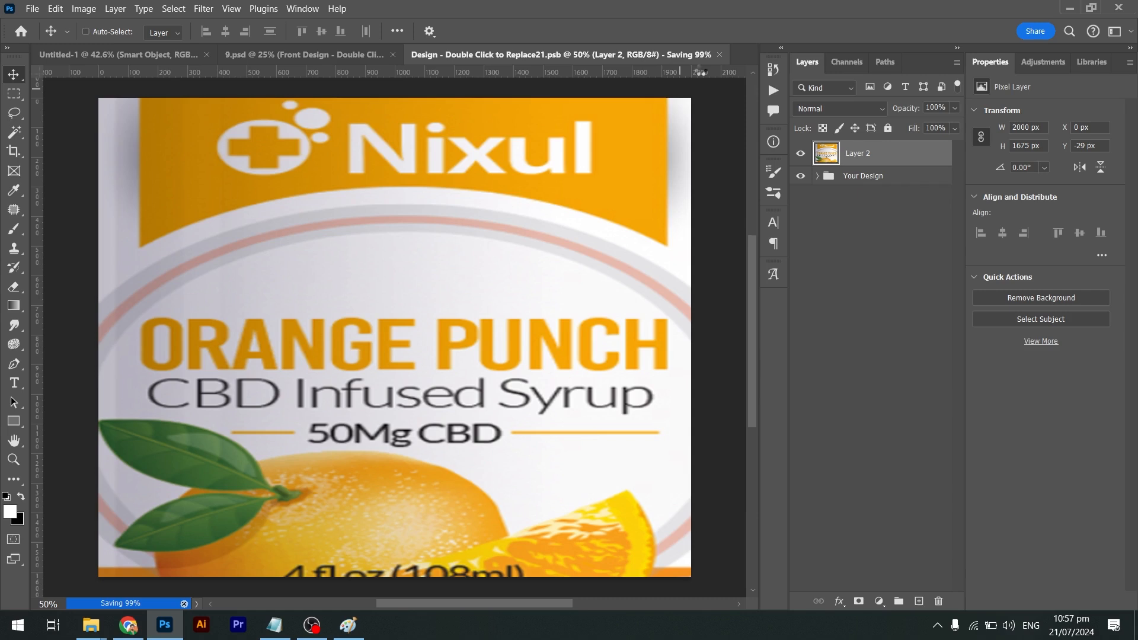
{"action": "left_click", "coordinate": [718, 55]}
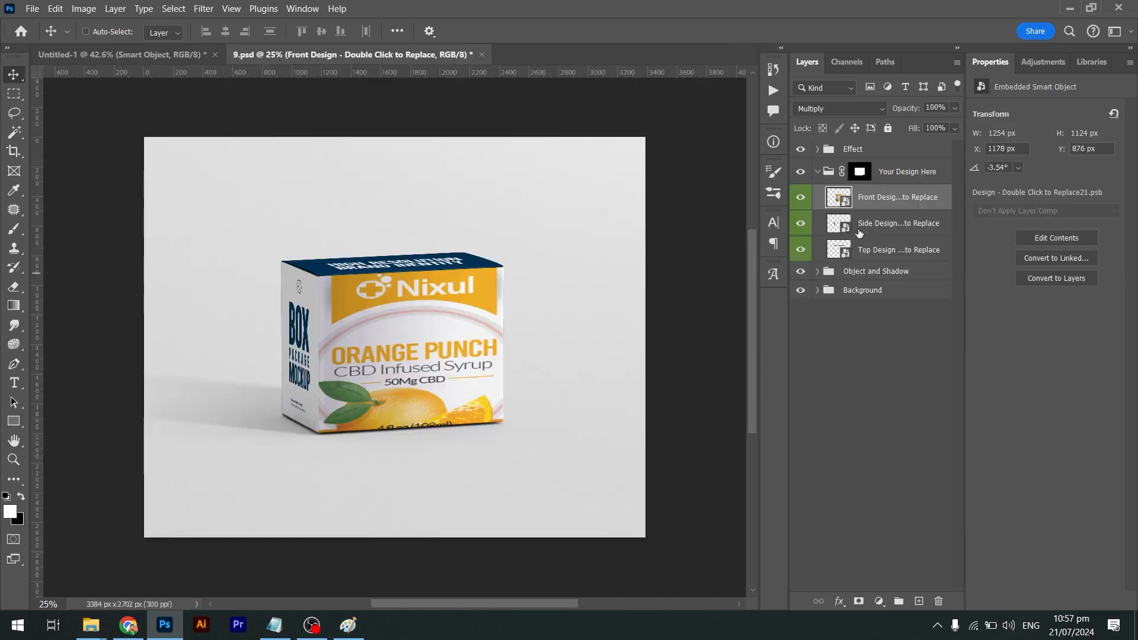
Fill Layer 1 of the Side Design smart object with the black background color, and save and close its contents
{"action": "double_click", "coordinate": [838, 224]}
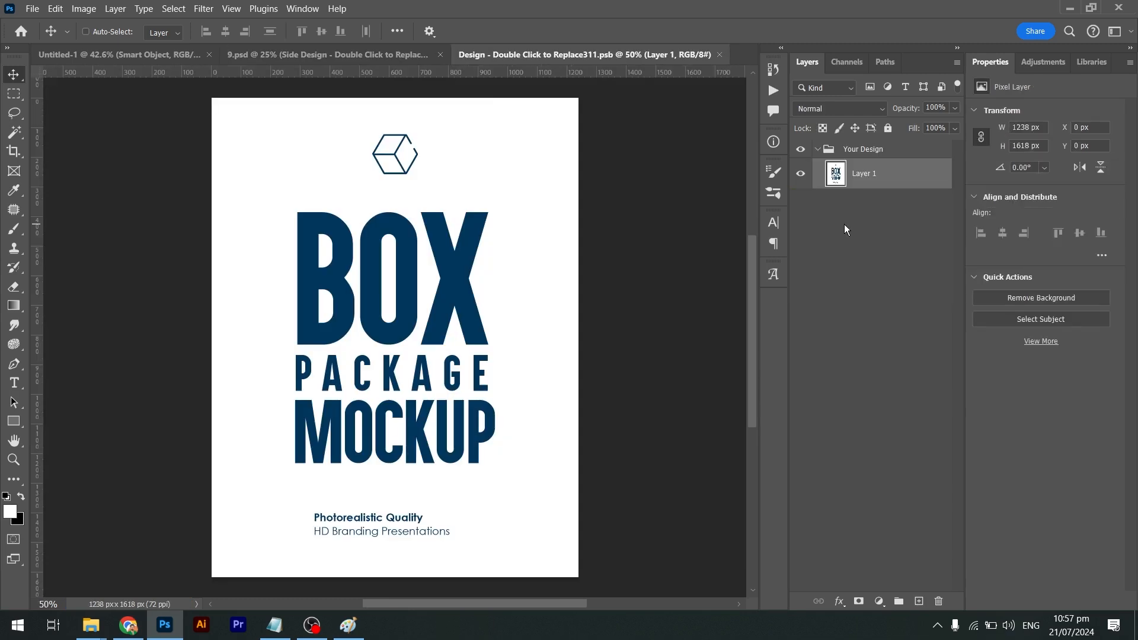
{"action": "key", "text": "ctrl+BackSpace"}
{"action": "key", "text": "ctrl+s"}
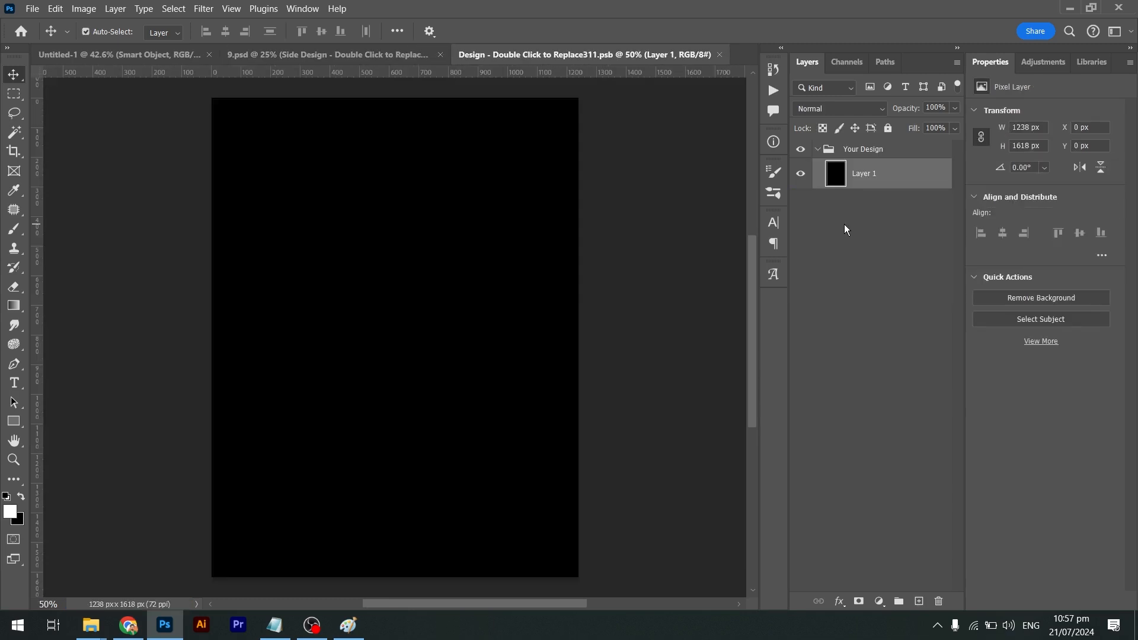
{"action": "key", "text": "ctrl+w"}
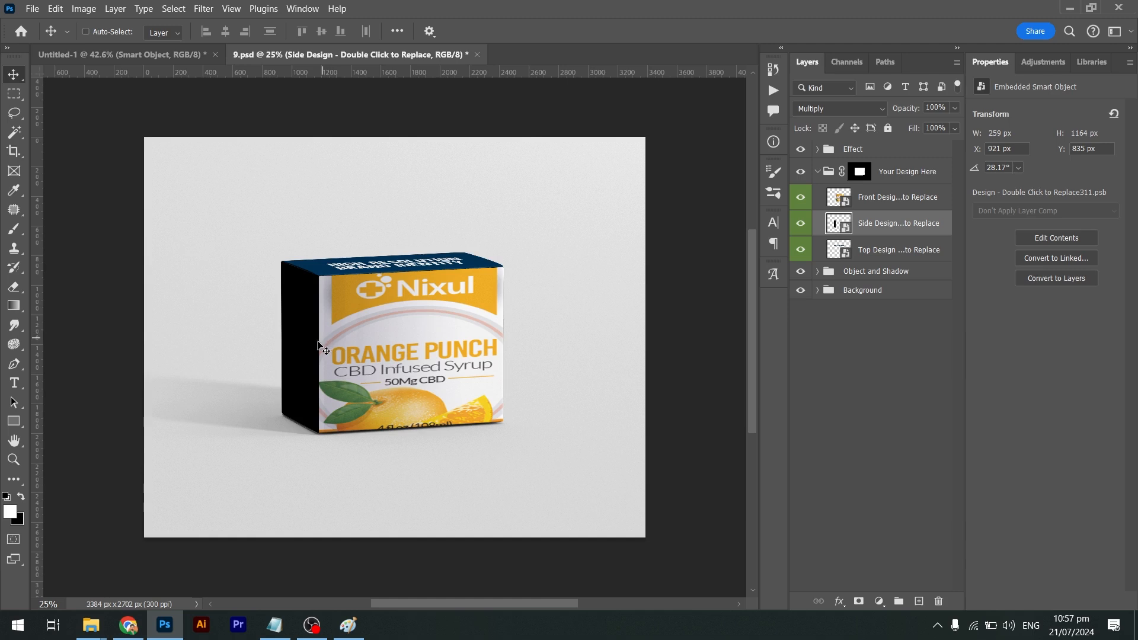
Open the Top Design smart object's contents and set the foreground color to orange f67a0d
{"action": "double_click", "coordinate": [846, 259]}
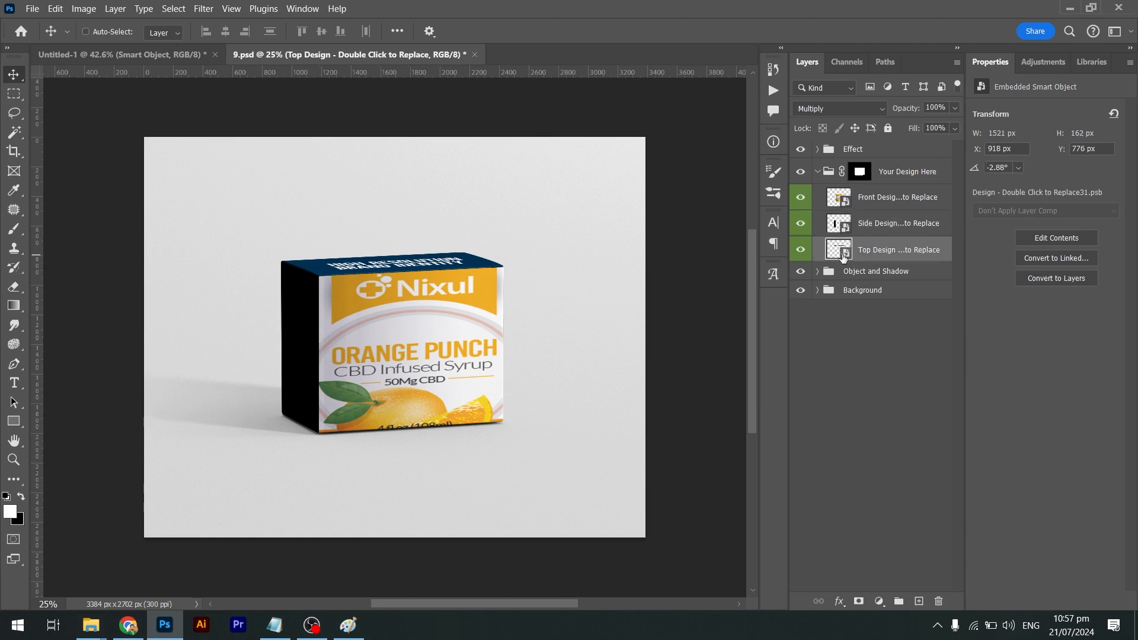
{"action": "key", "text": "i"}
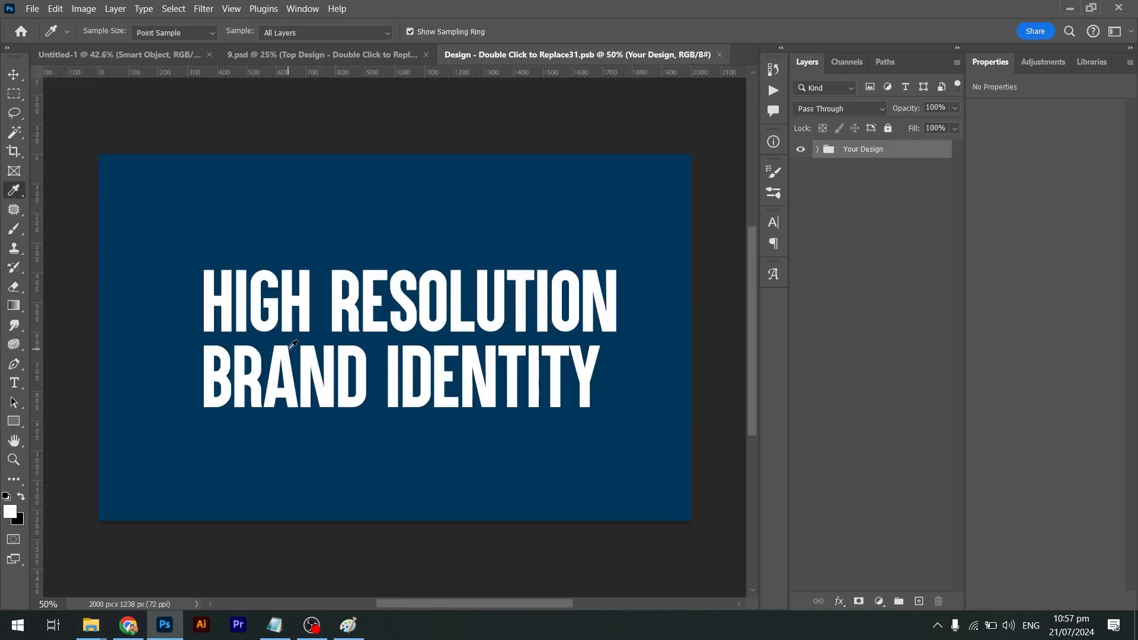
{"action": "left_click", "coordinate": [11, 513]}
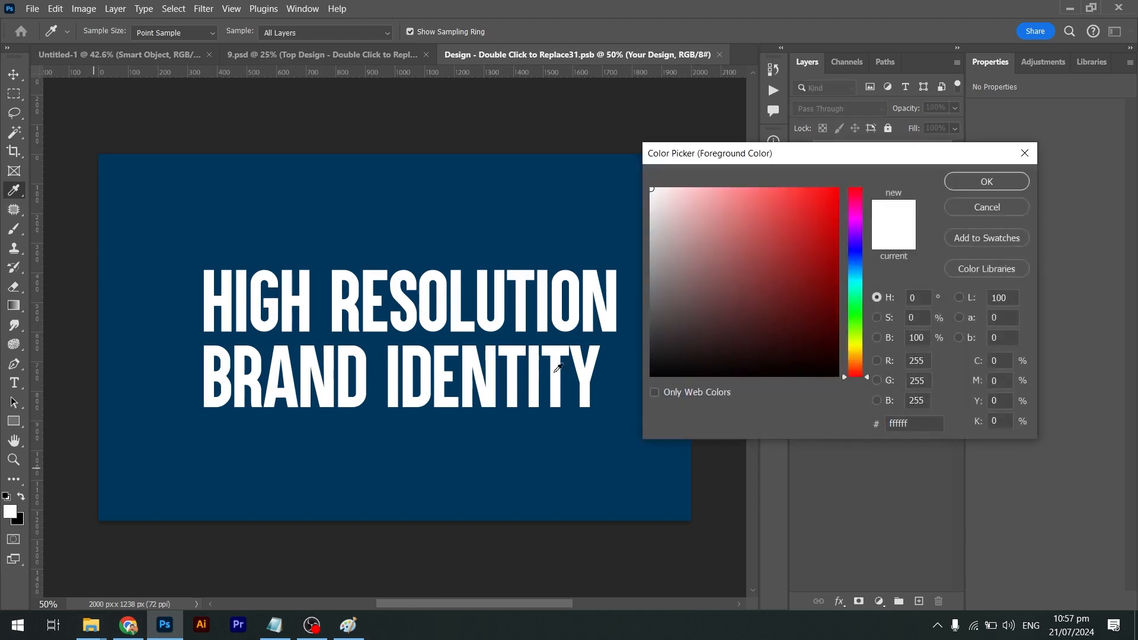
{"action": "left_click", "coordinate": [827, 262]}
{"action": "left_click", "coordinate": [829, 194]}
{"action": "left_click", "coordinate": [858, 348]}
{"action": "left_click_drag", "start_coordinate": [858, 349], "coordinate": [858, 361]}
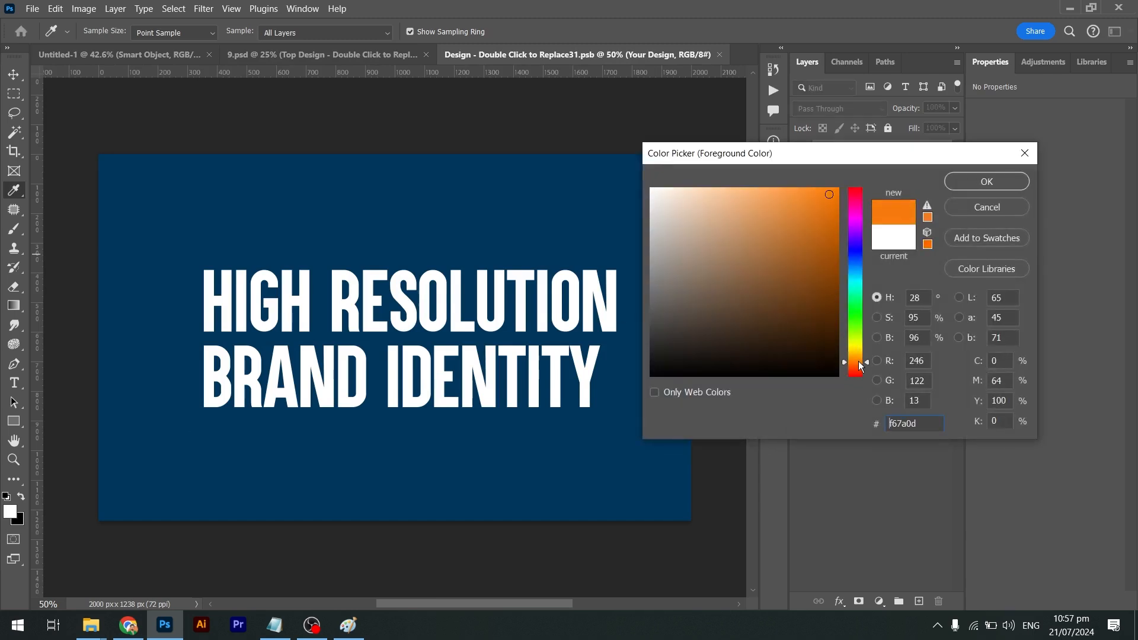
{"action": "key", "text": "Return"}
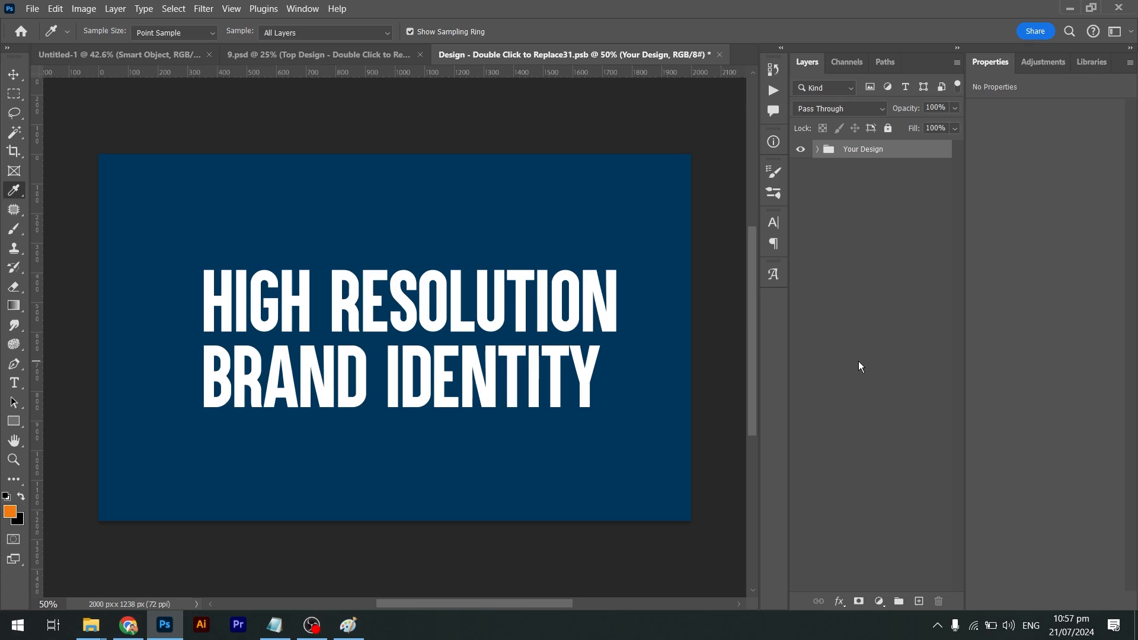
Merge the Your Design group into one layer, fill it with the orange foreground color, and save and close the top design contents
{"action": "key", "text": "ctrl+e"}
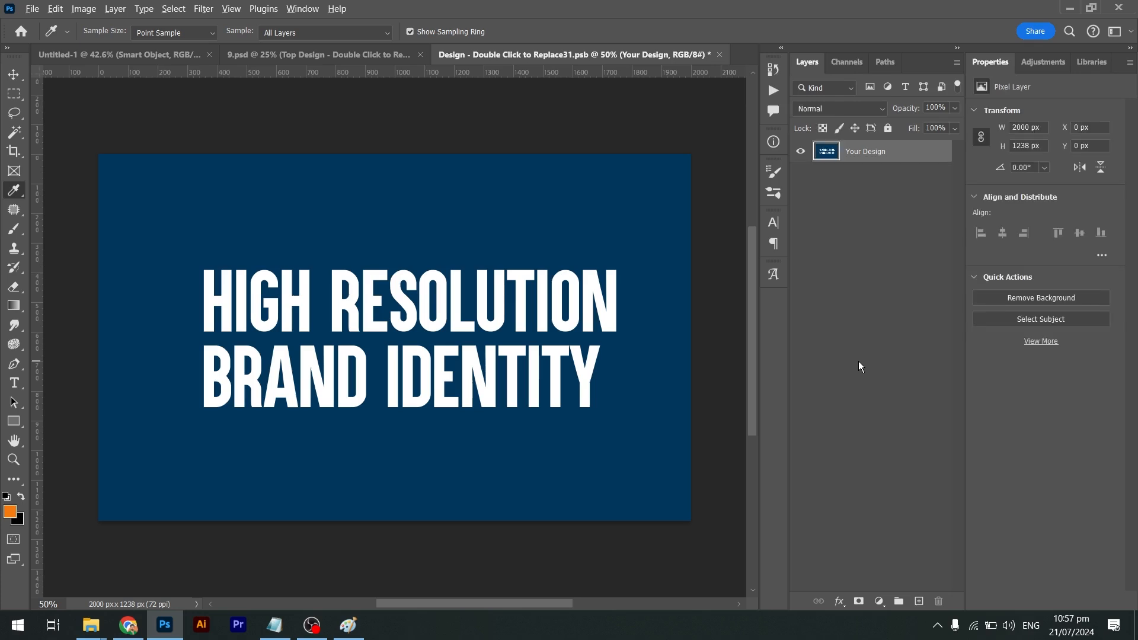
{"action": "key", "text": "alt+BackSpace"}
{"action": "key", "text": "ctrl+s"}
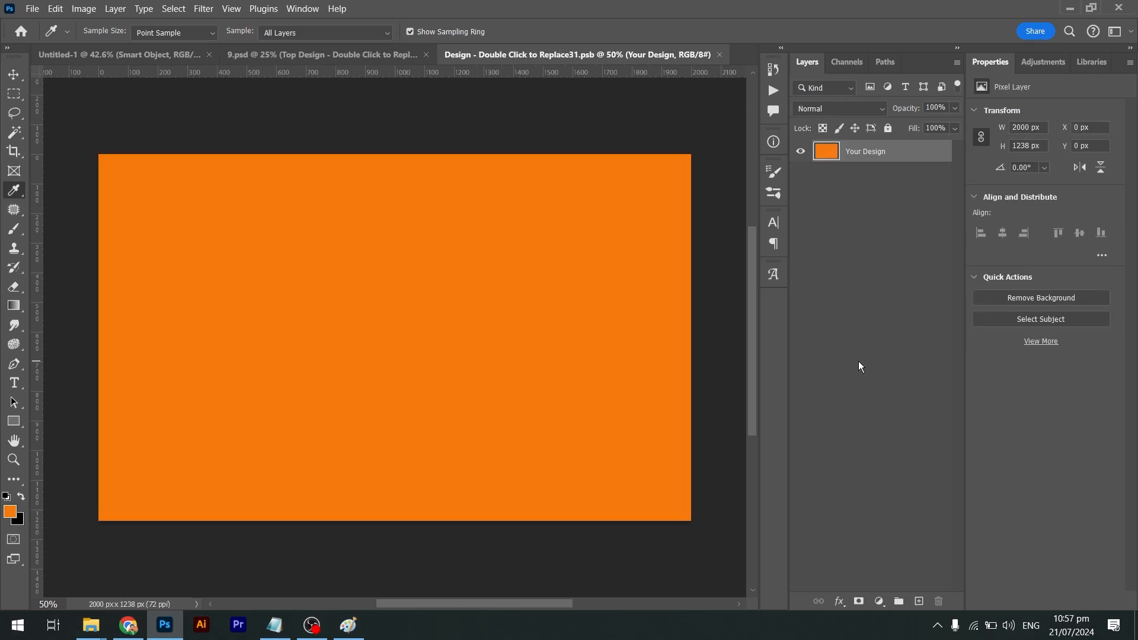
{"action": "key", "text": "ctrl+w"}
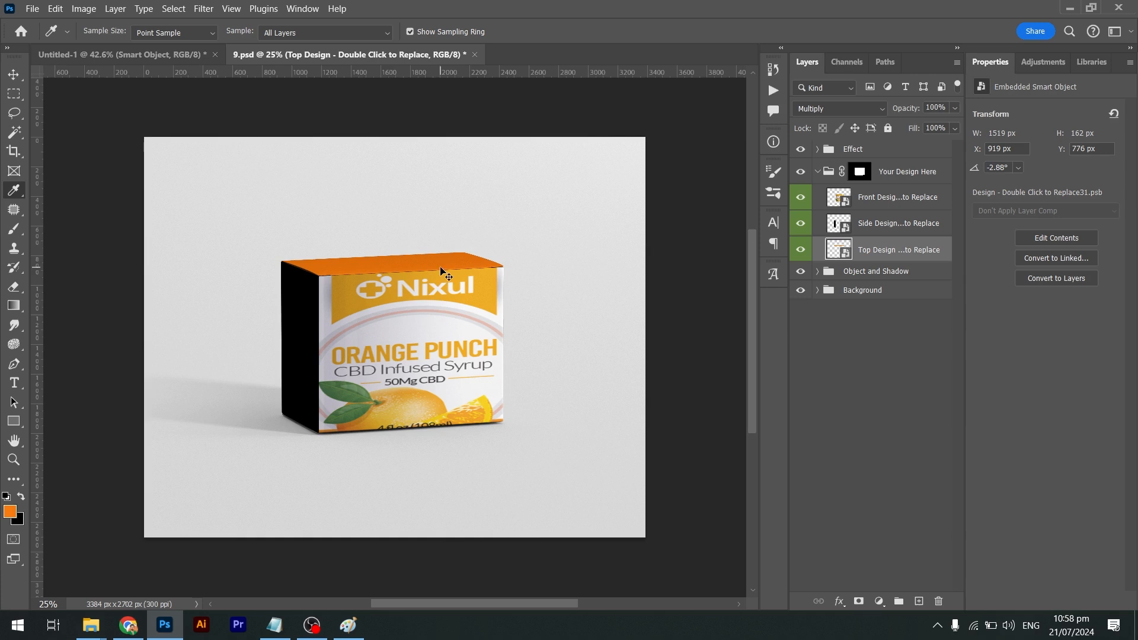
Close the box mockup 9.psd and go back to the Untitled-1 bottle poster
{"action": "key", "text": "ctrl+w"}
{"action": "key", "text": "Return"}
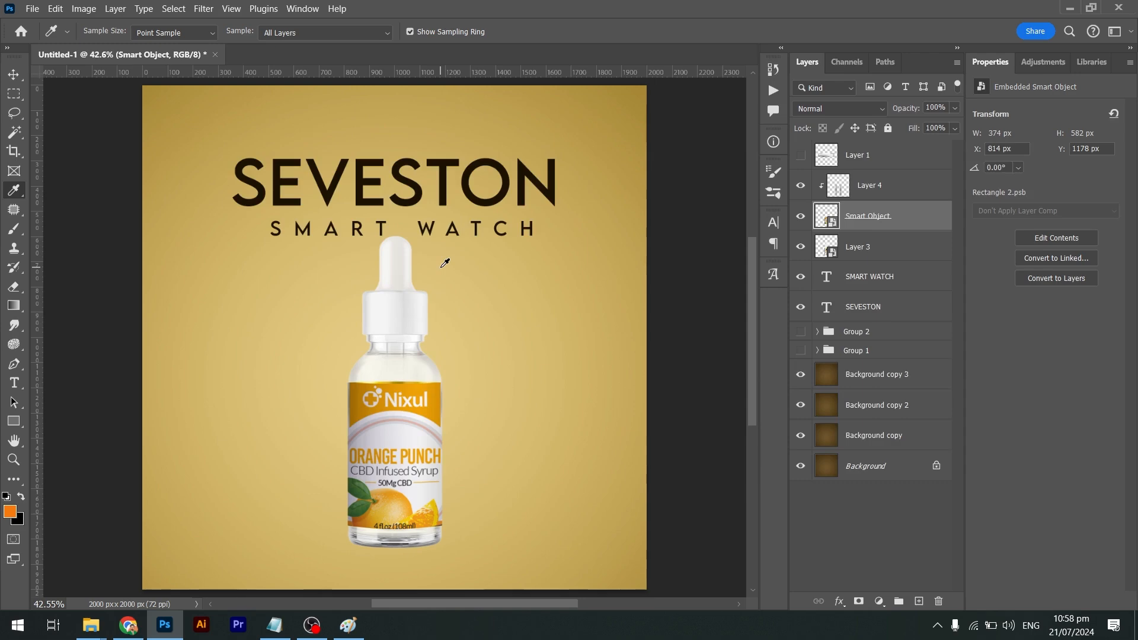
Switch to Notepad to review the lesson topic list, and return to the bottle poster in Photoshop
{"action": "key", "text": "alt+Tab"}
{"action": "key", "text": "alt+Tab"}
{"action": "key", "text": "alt+Tab"}
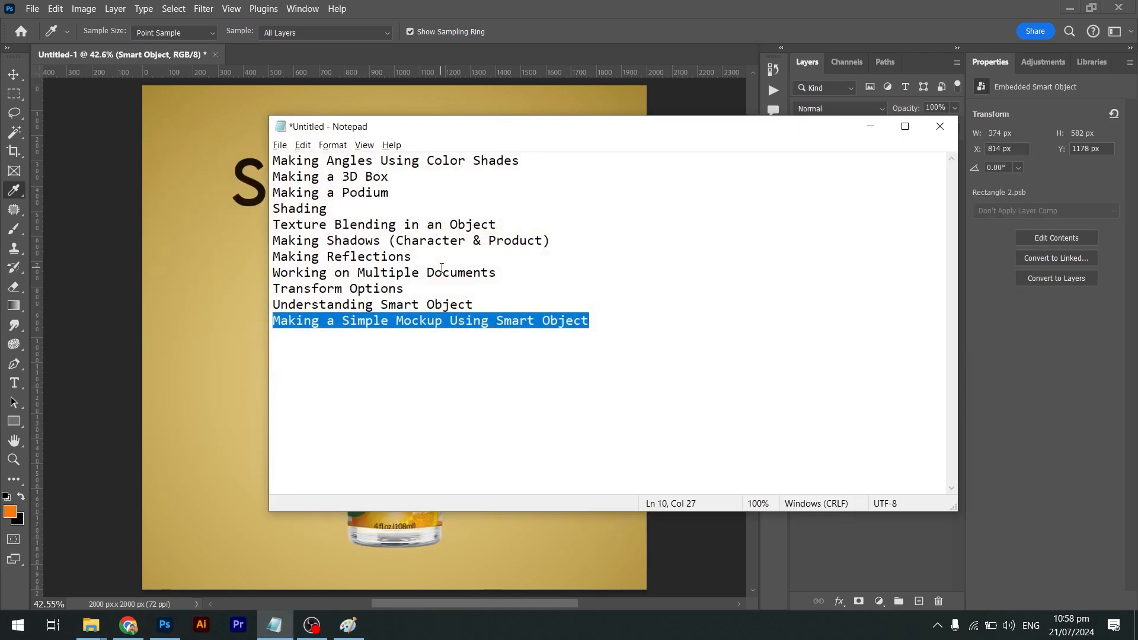
{"action": "key", "text": "alt+Tab"}
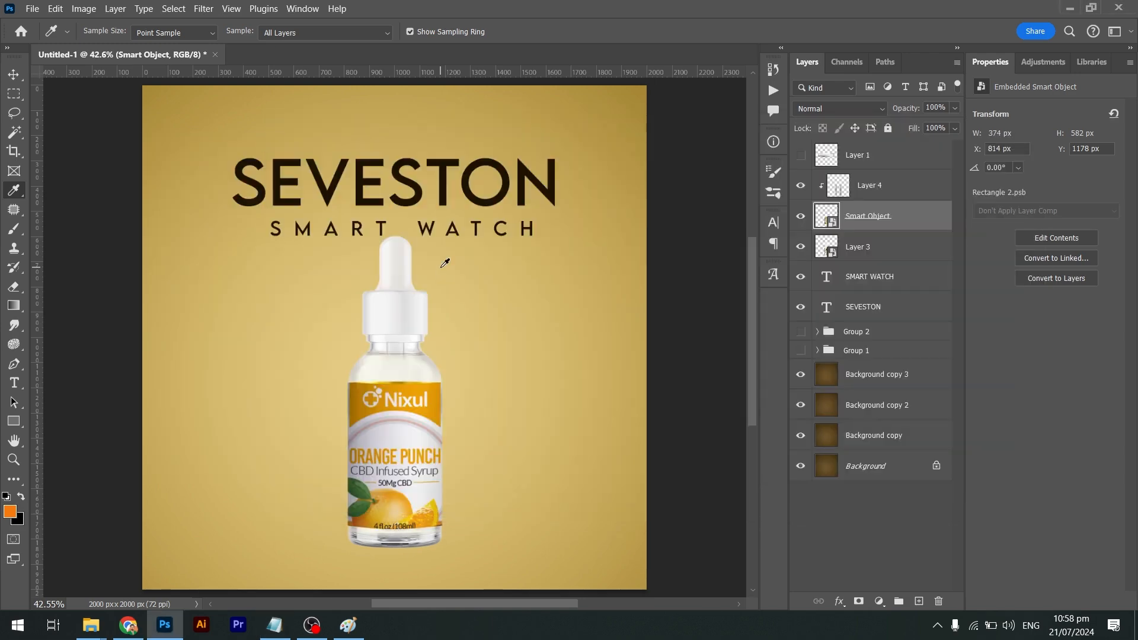